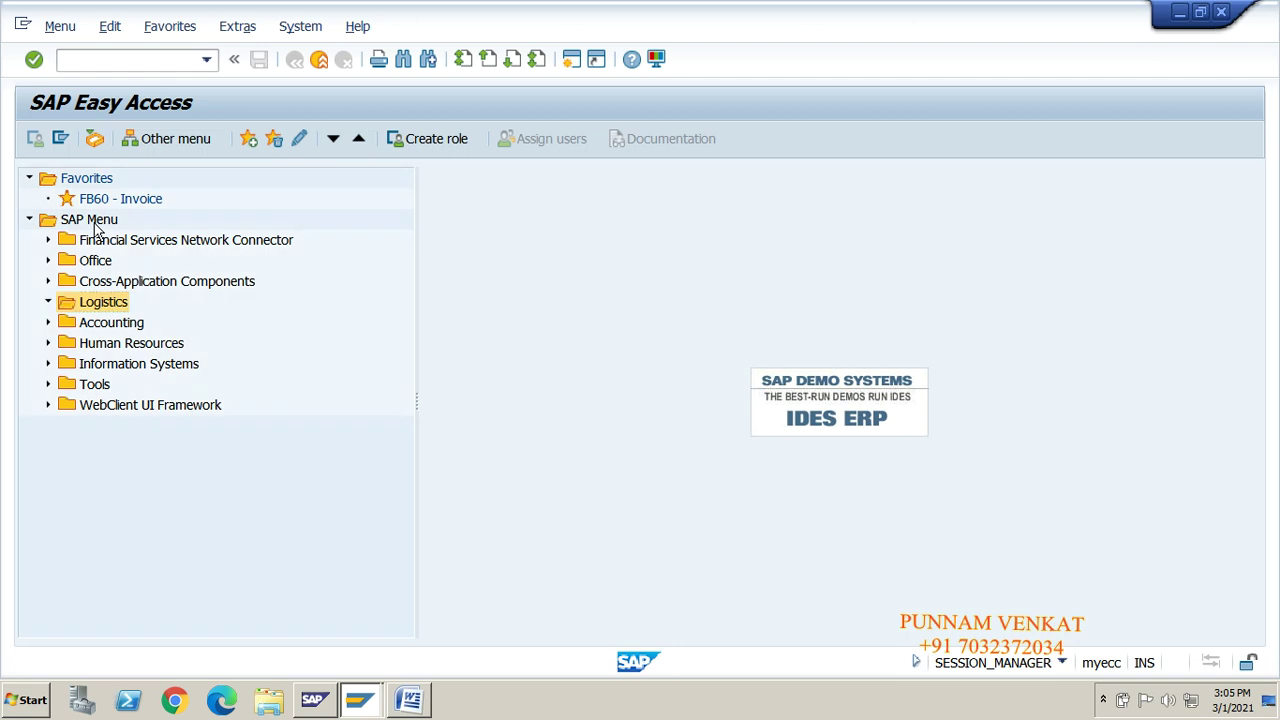
- Expand the Logistics folder of the SAP Menu and its Sales and Distribution subfolder
key("Right")
key("Down")
key("Down")
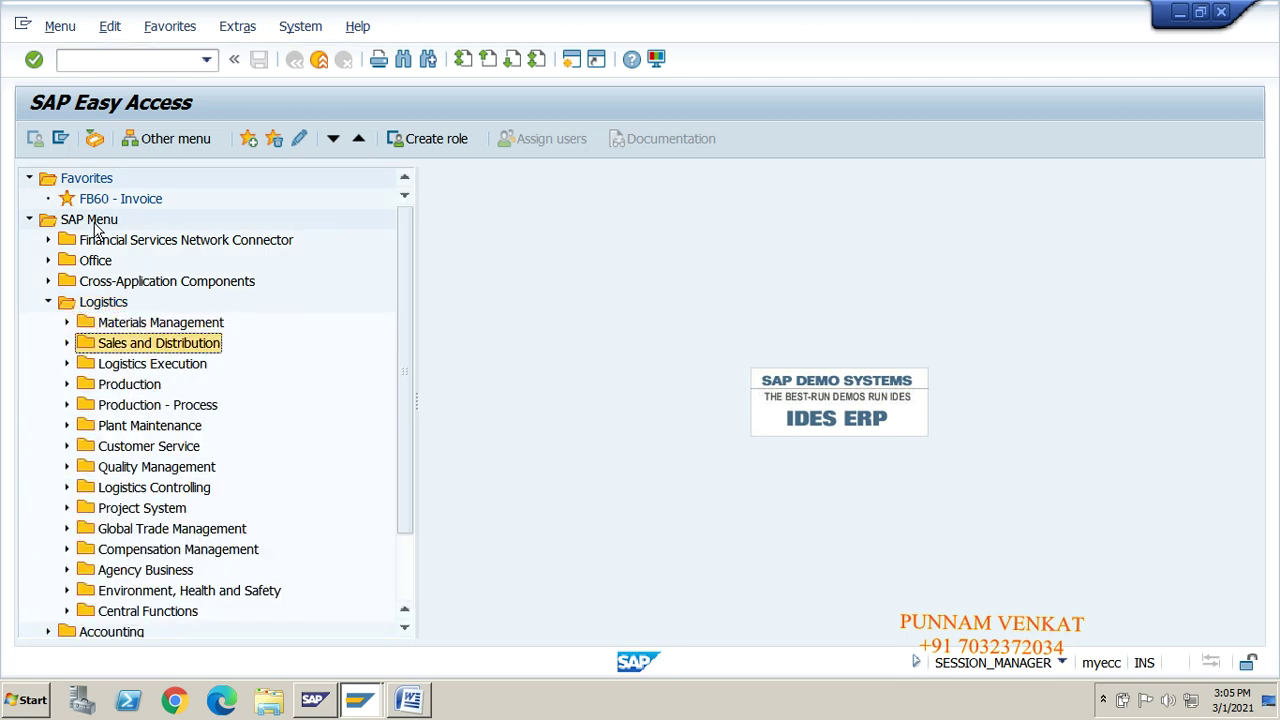
key("Right")
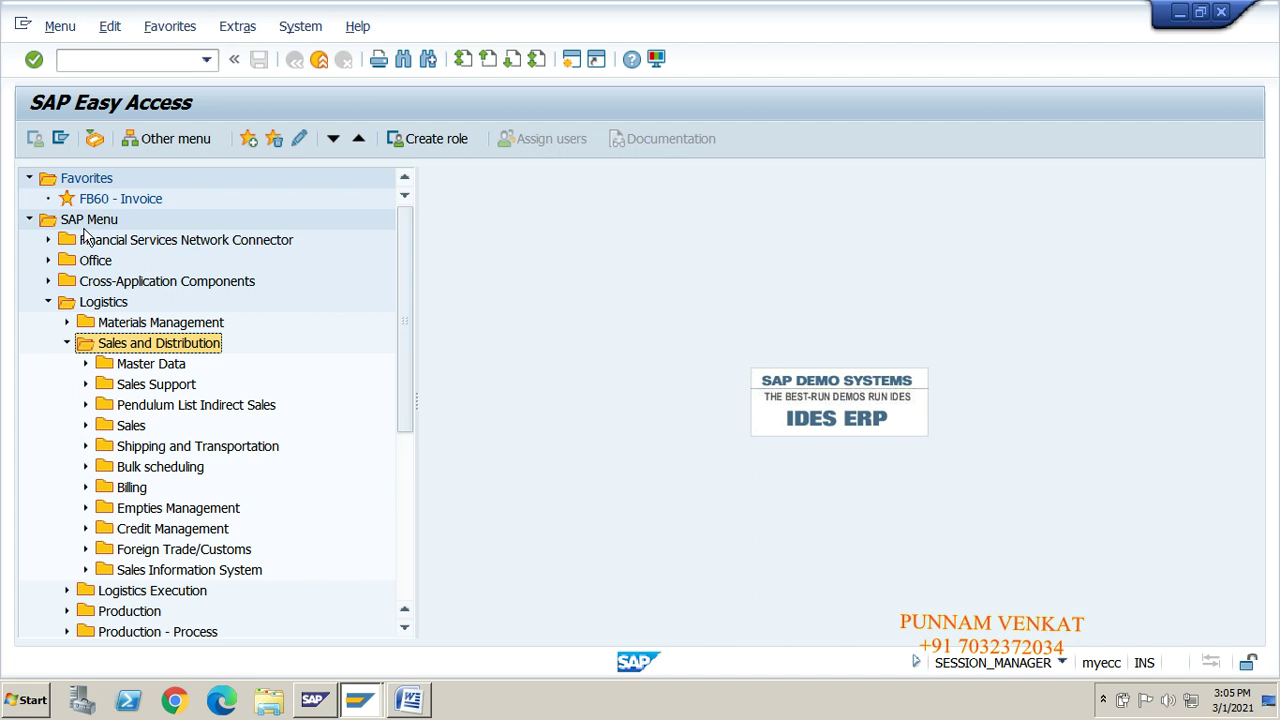
- Expand the Master Data folder under Sales and Distribution
left_click(85, 222)
left_click(97, 308)
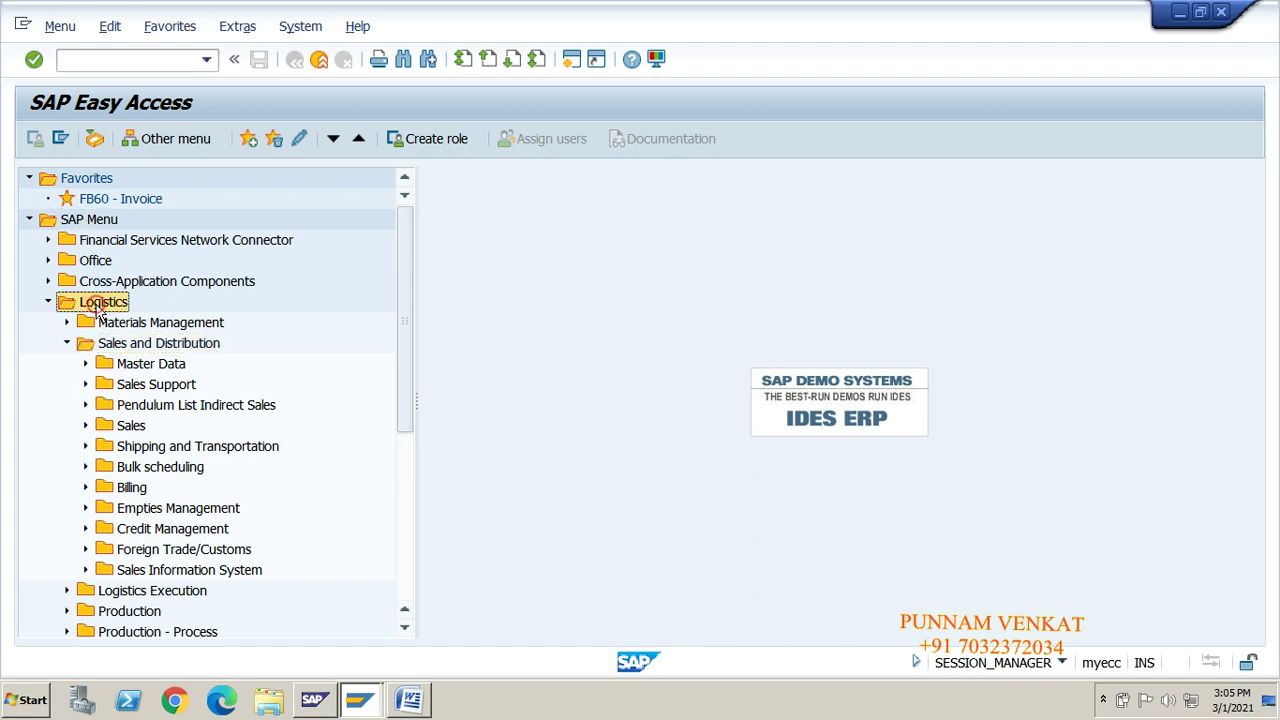
key("Down")
key("Down")
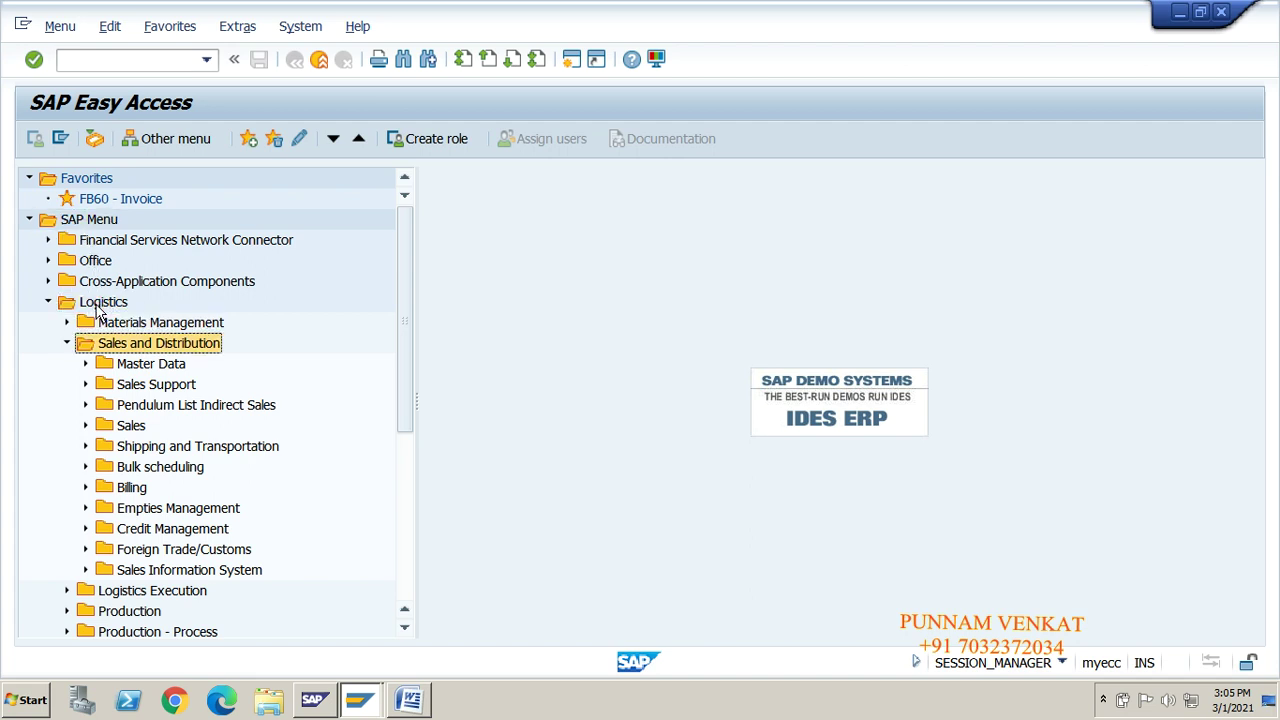
key("Down")
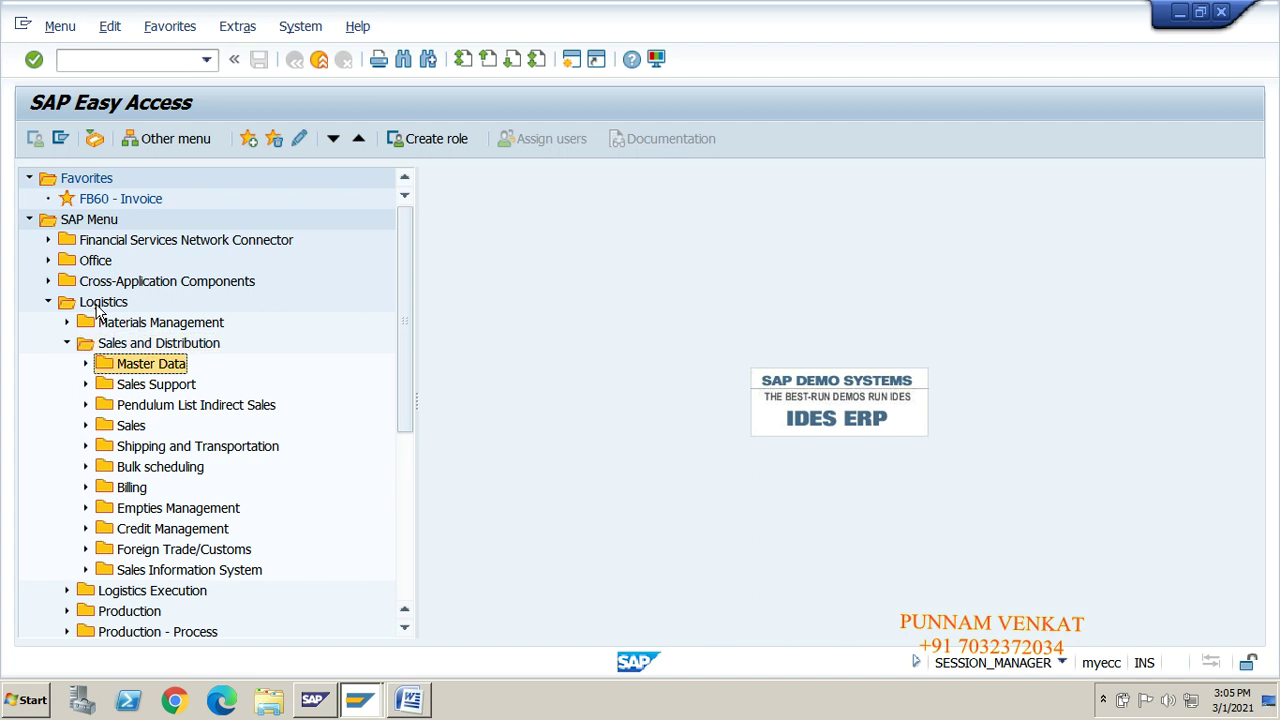
key("Right")
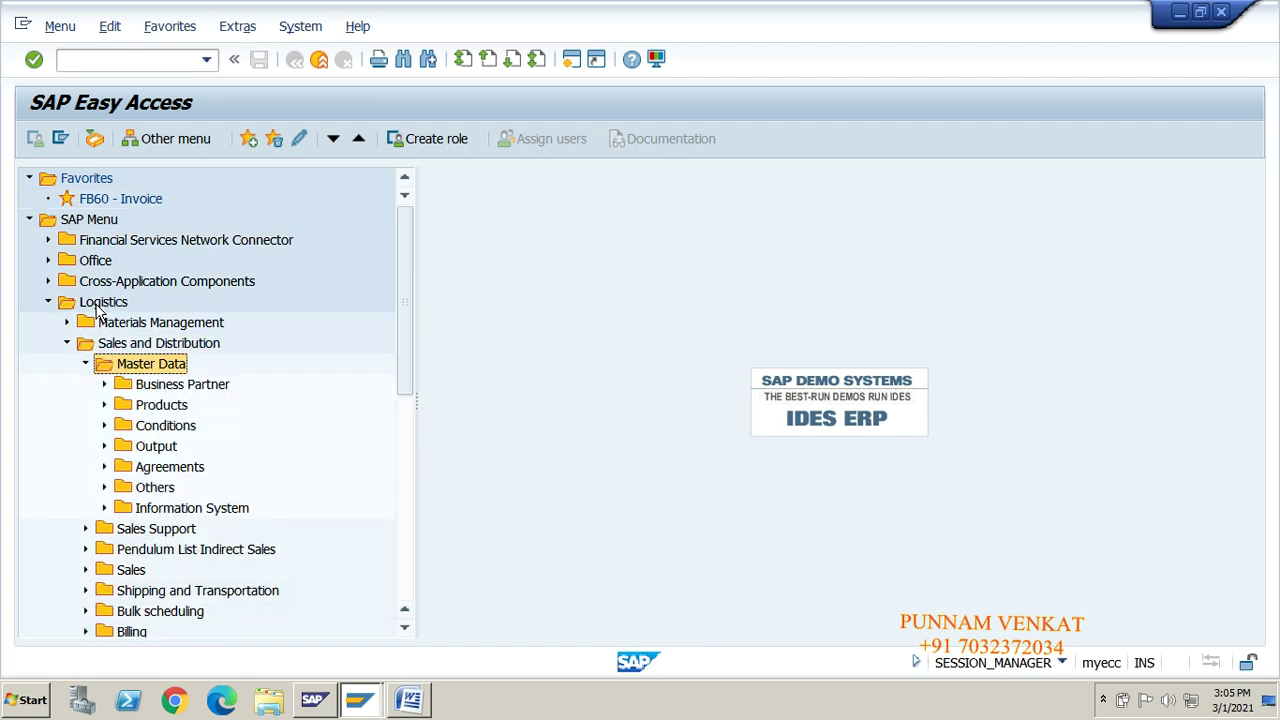
- Expand the Products folder under Master Data and the Material folder inside it
key("Down")
key("Down")
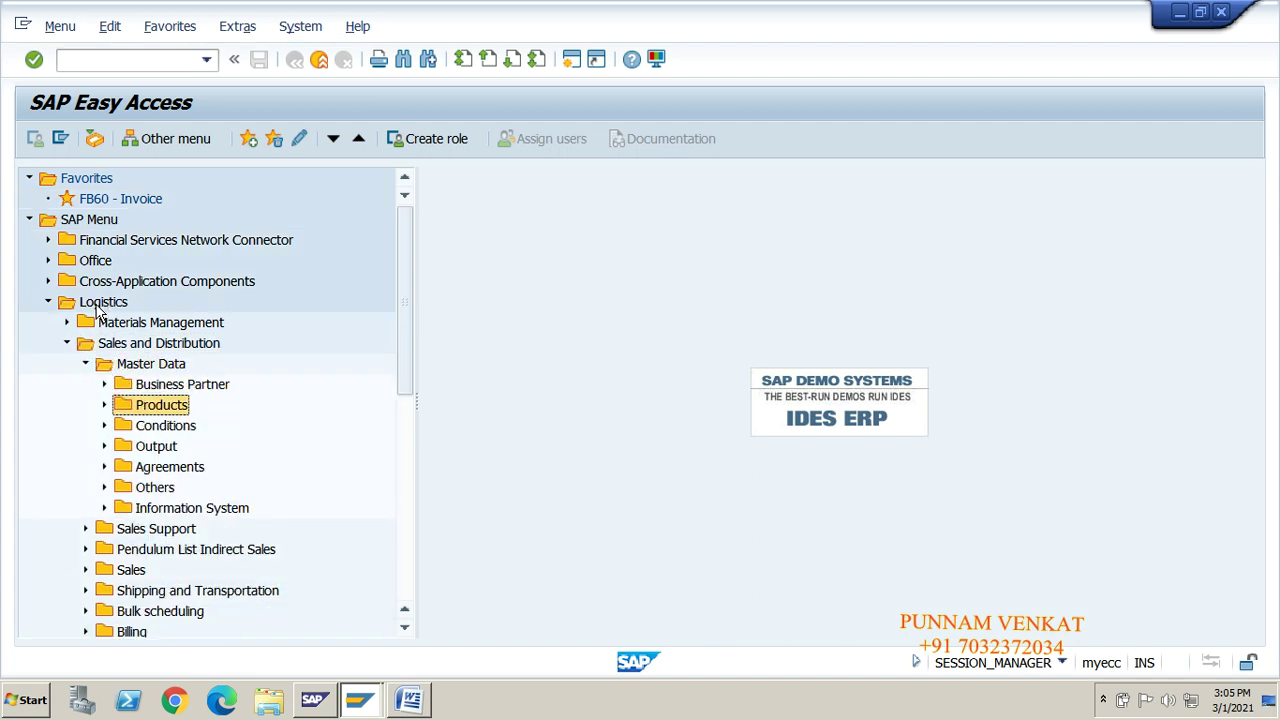
key("Right")
key("Down")
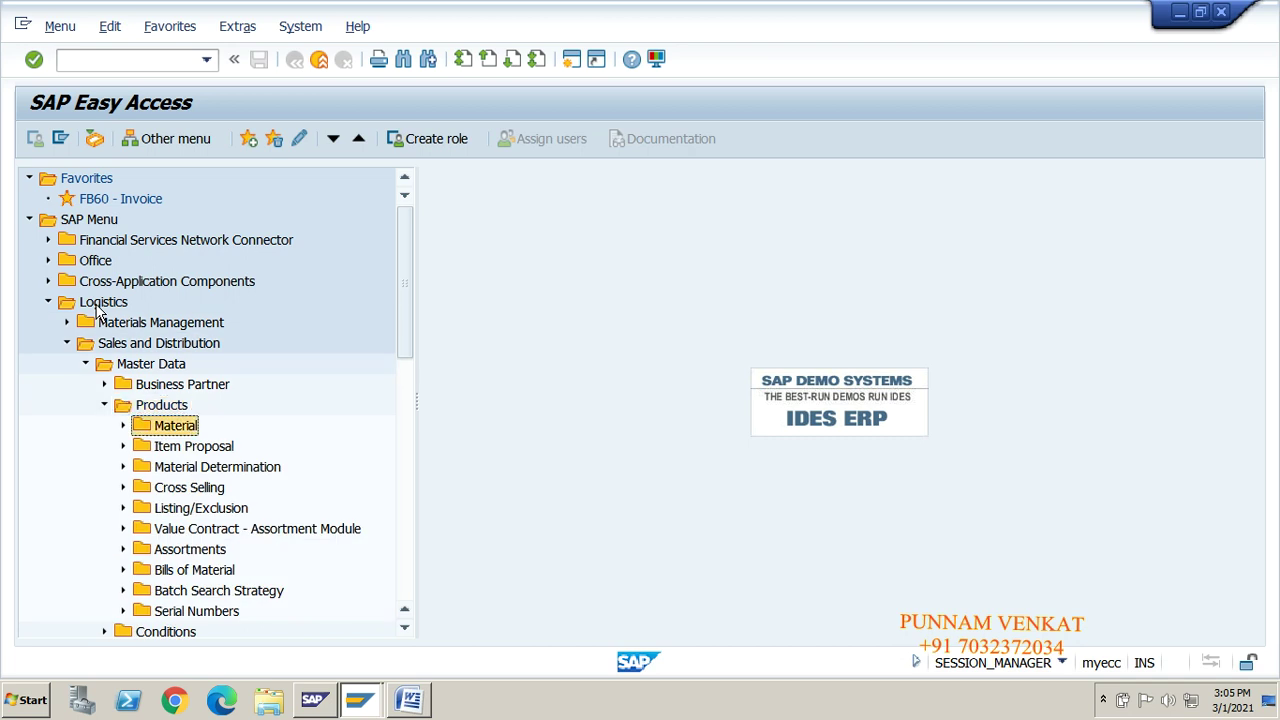
key("Right")
- Expand the Other Material folder to list its material transactions
key("Down")
key("Down")
key("Down")
key("Down")
key("Down")
key("Down")
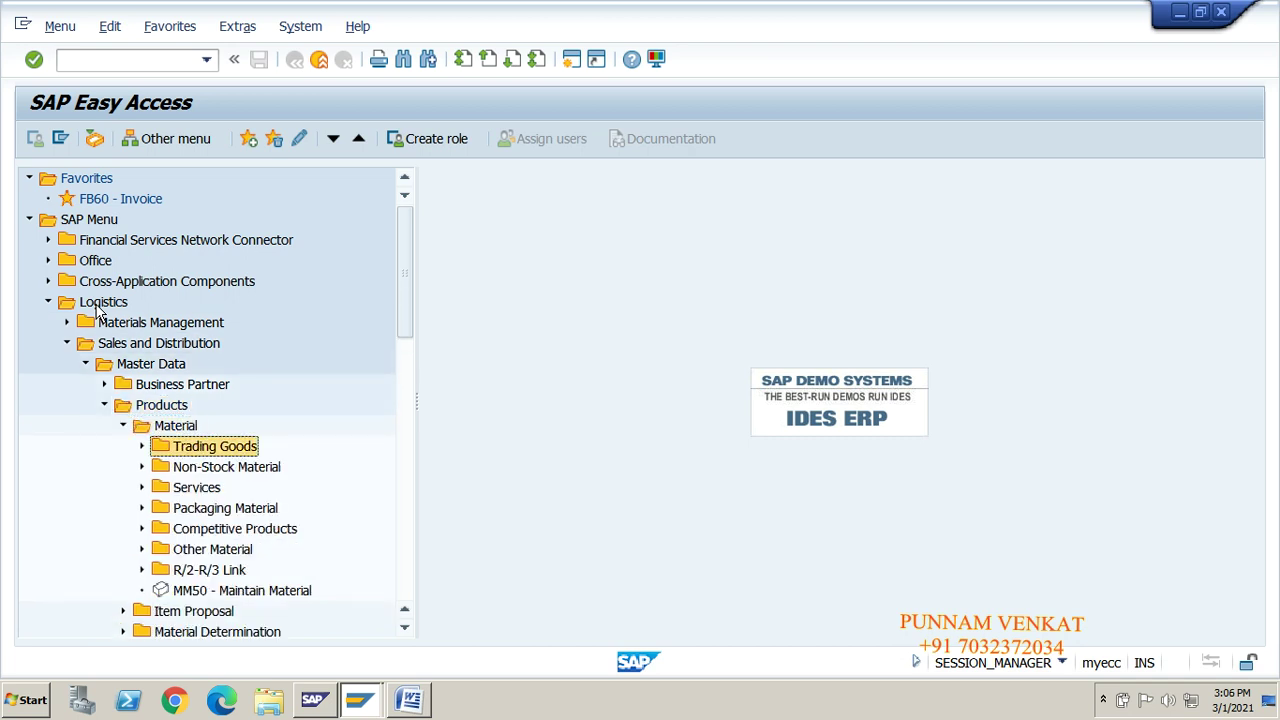
key("Right")
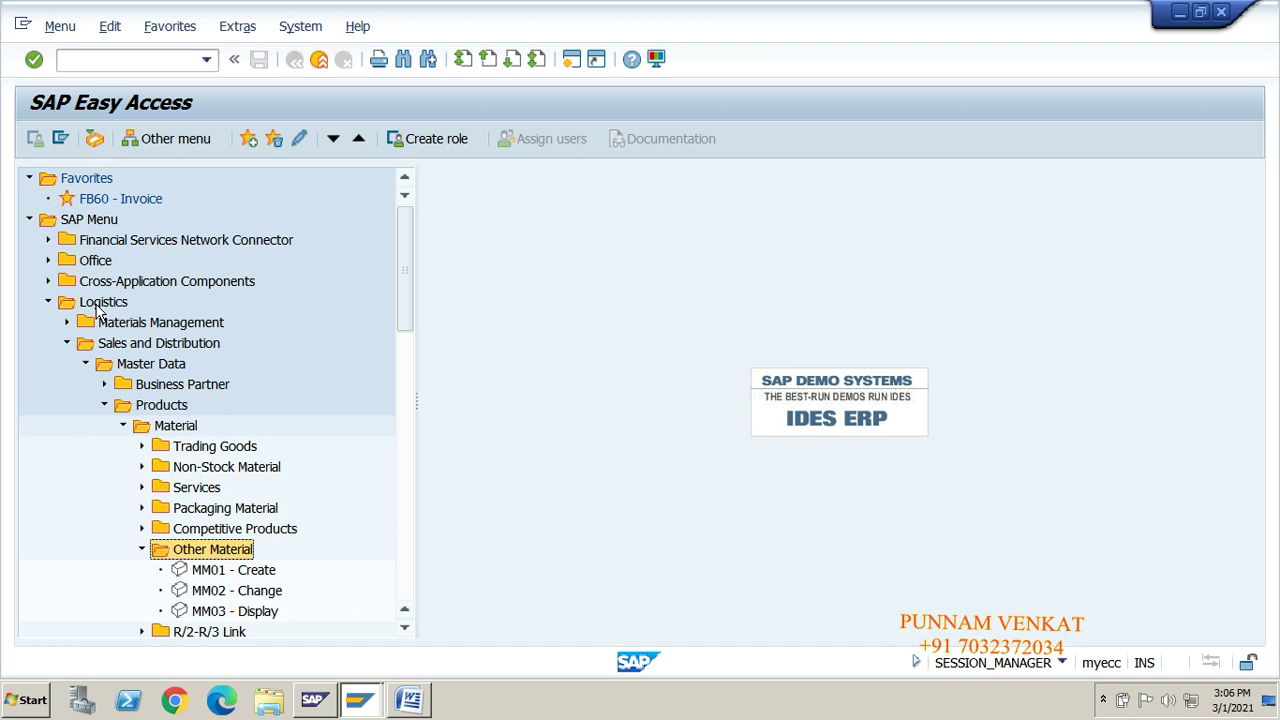
- Review the folder path from SAP Menu to Other Material and its transactions MM01 Create, MM02 Change and MM03 Display
left_click(99, 222)
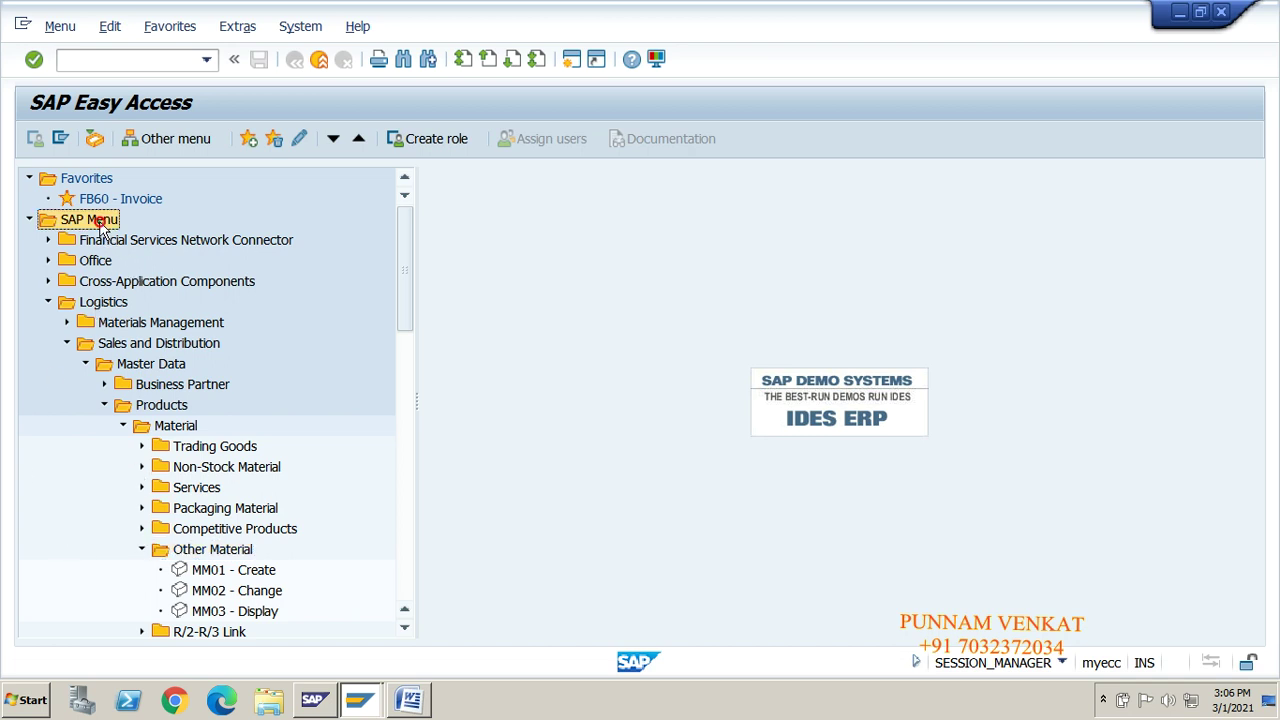
left_click(110, 305)
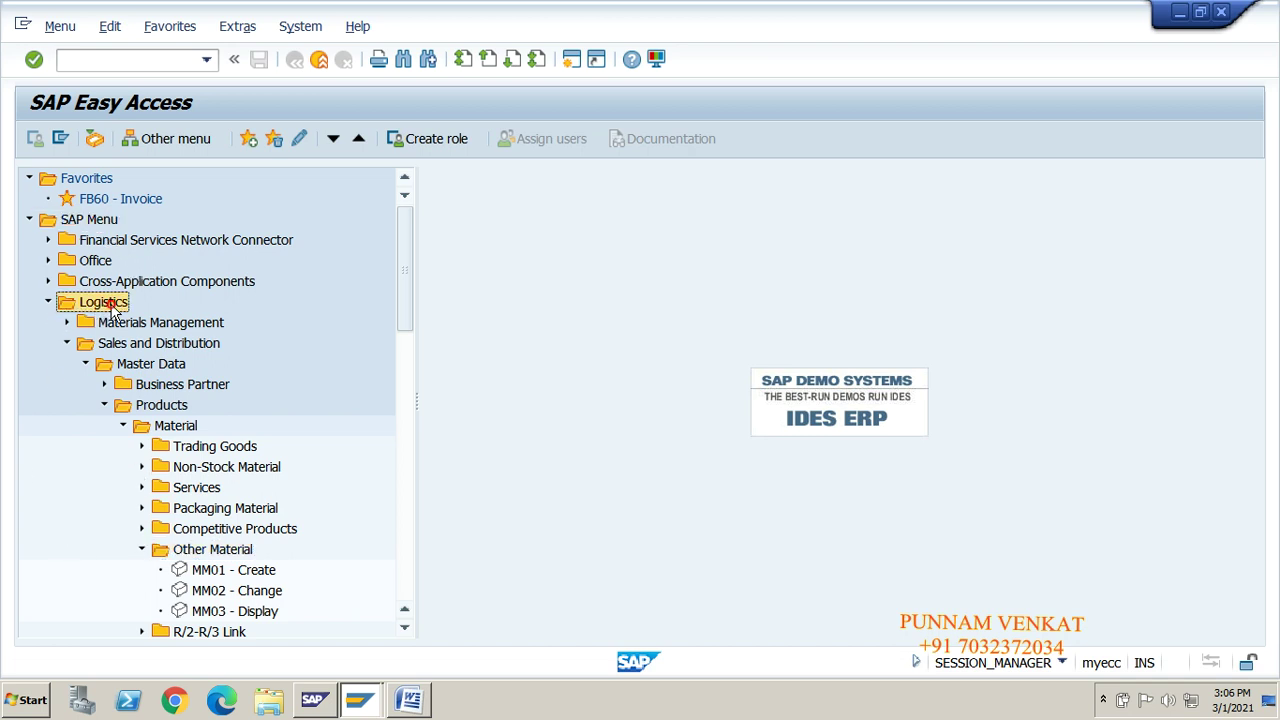
left_click(163, 346)
left_click(142, 367)
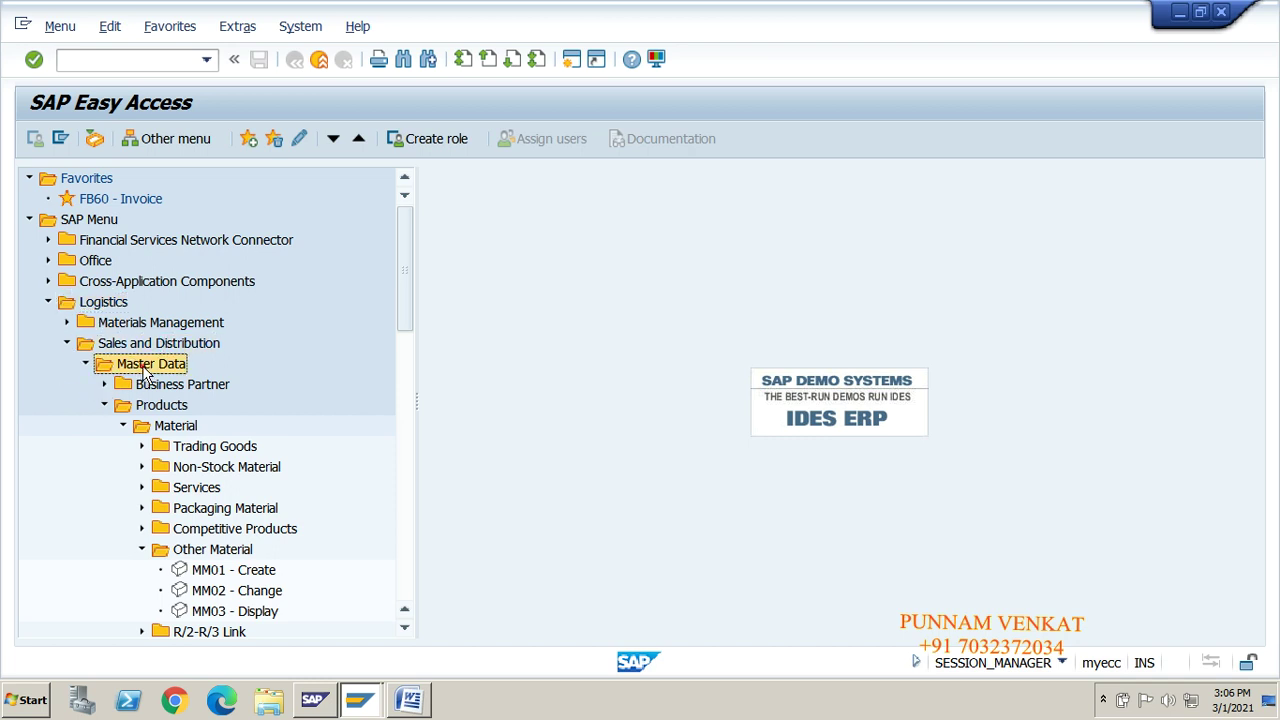
left_click(160, 408)
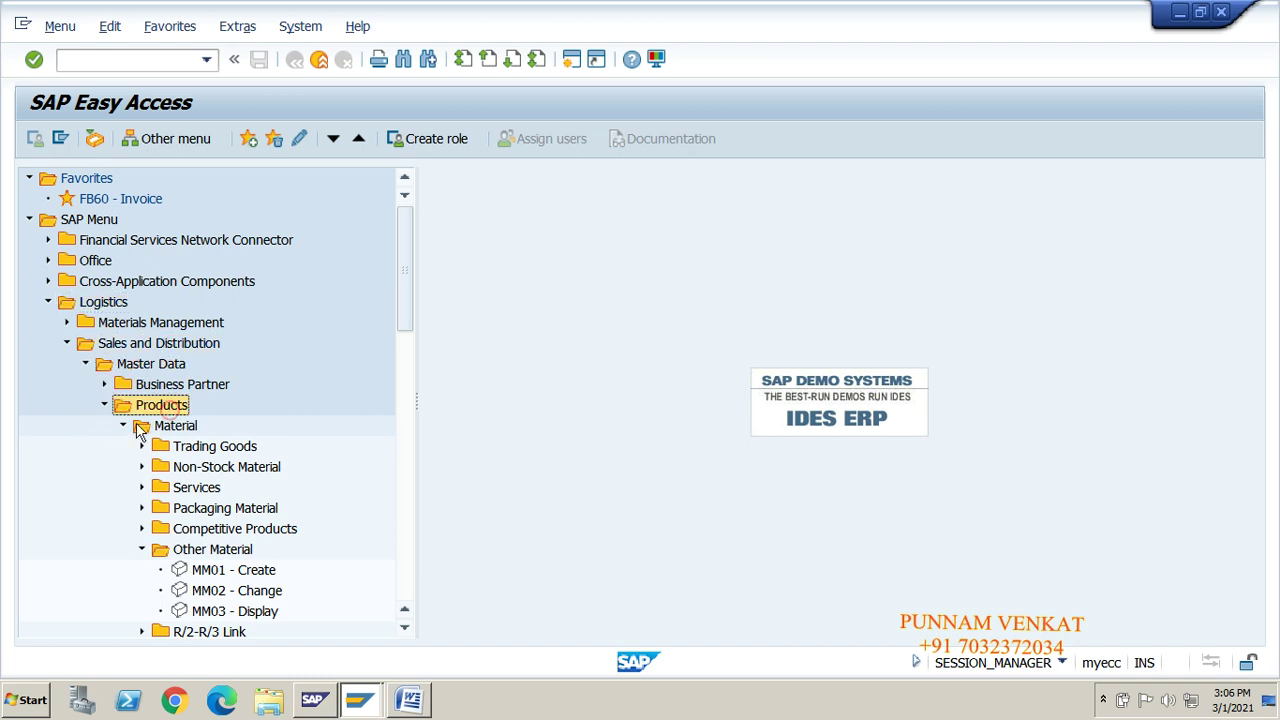
left_click(168, 428)
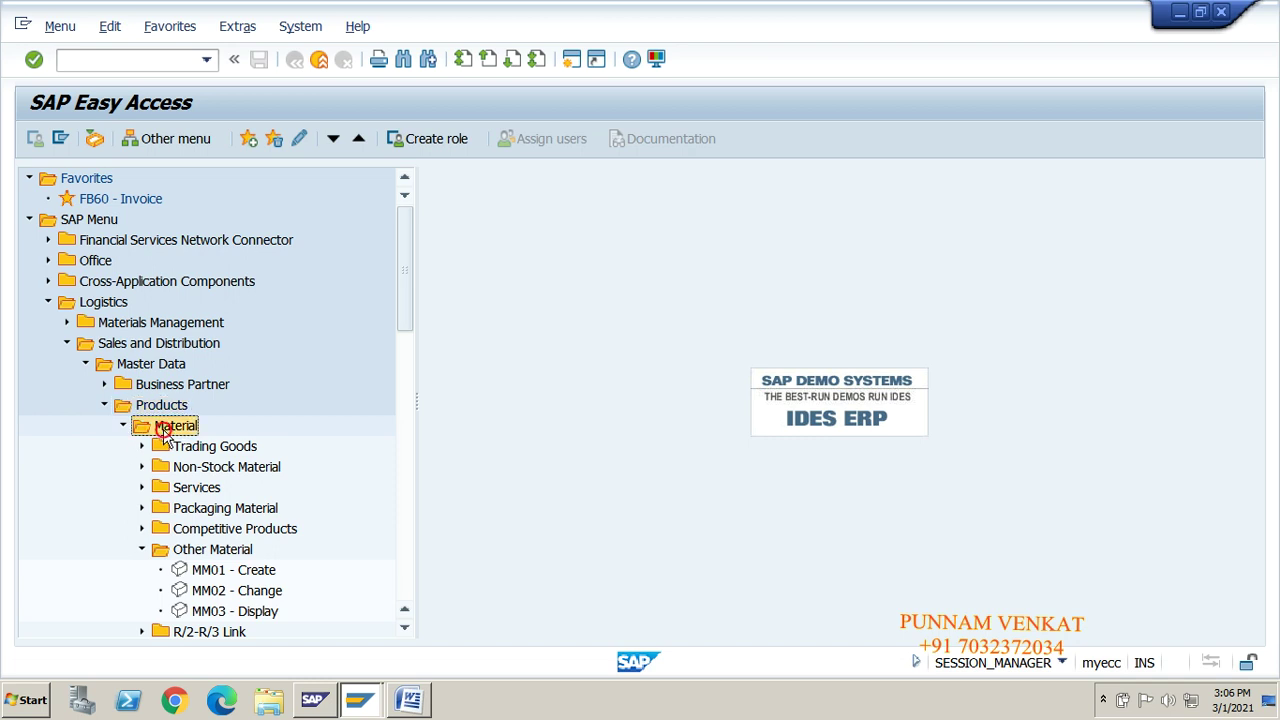
left_click(216, 553)
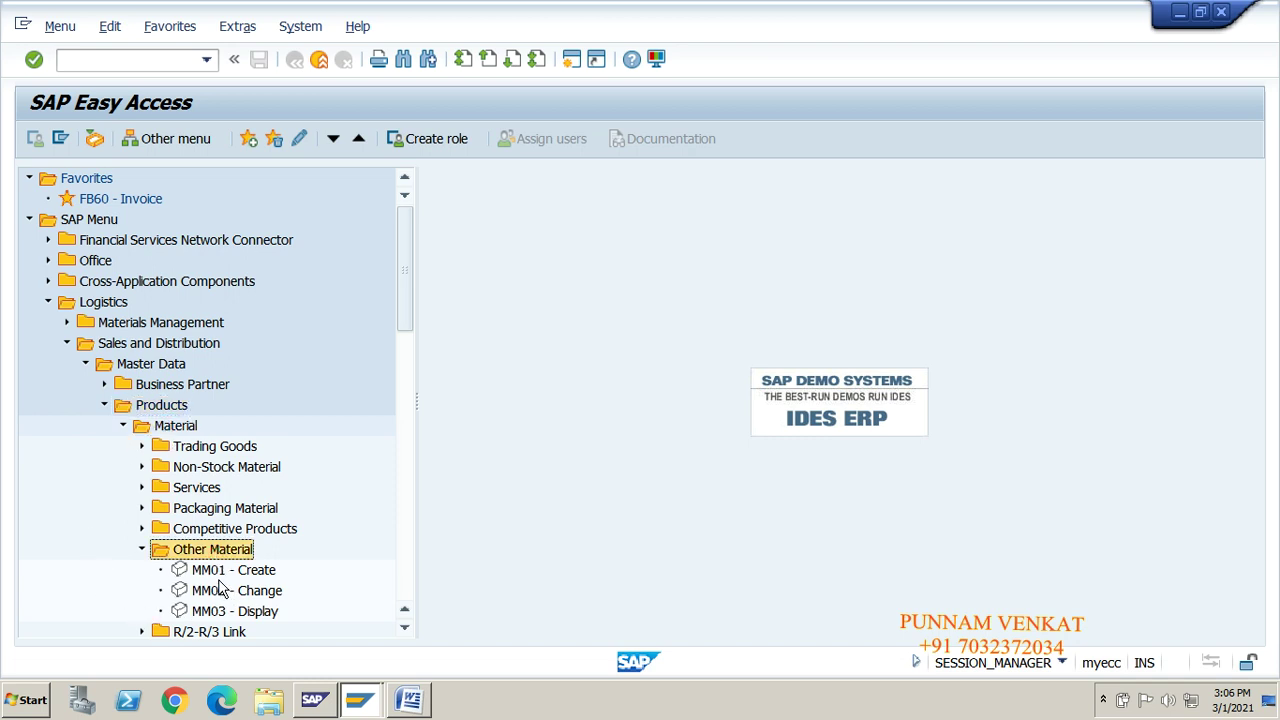
left_click(216, 572)
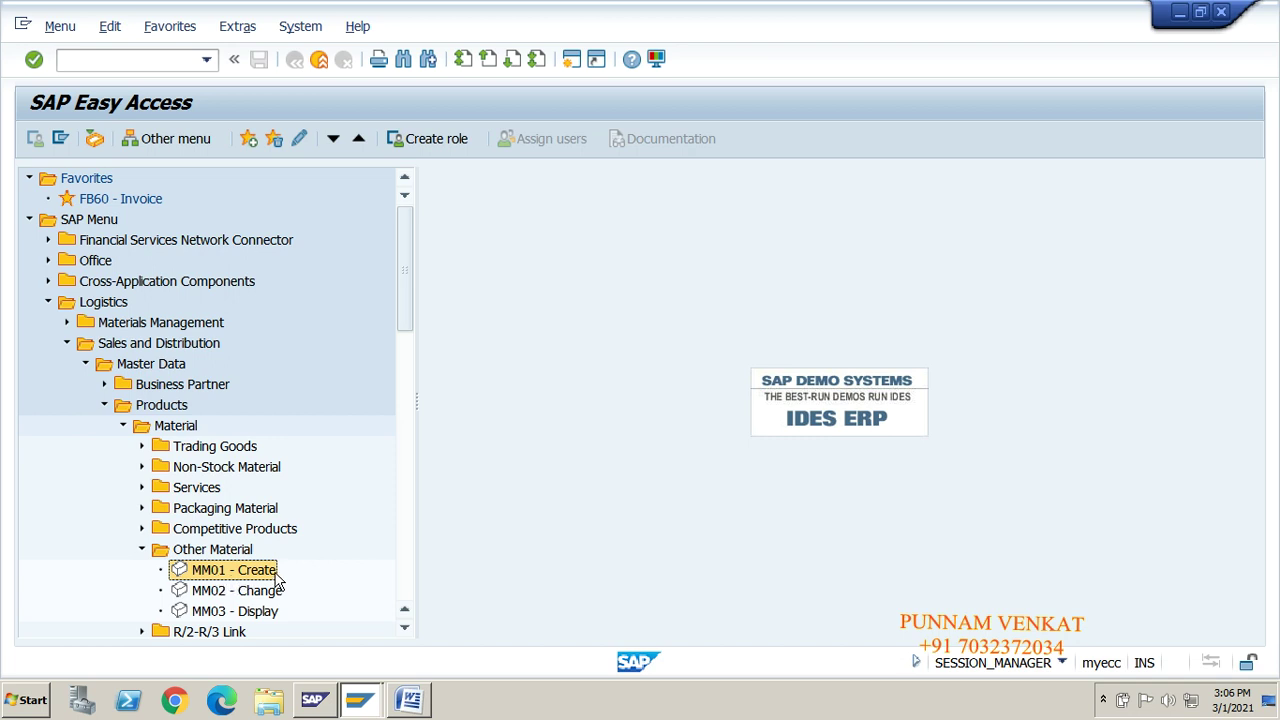
left_click(220, 595)
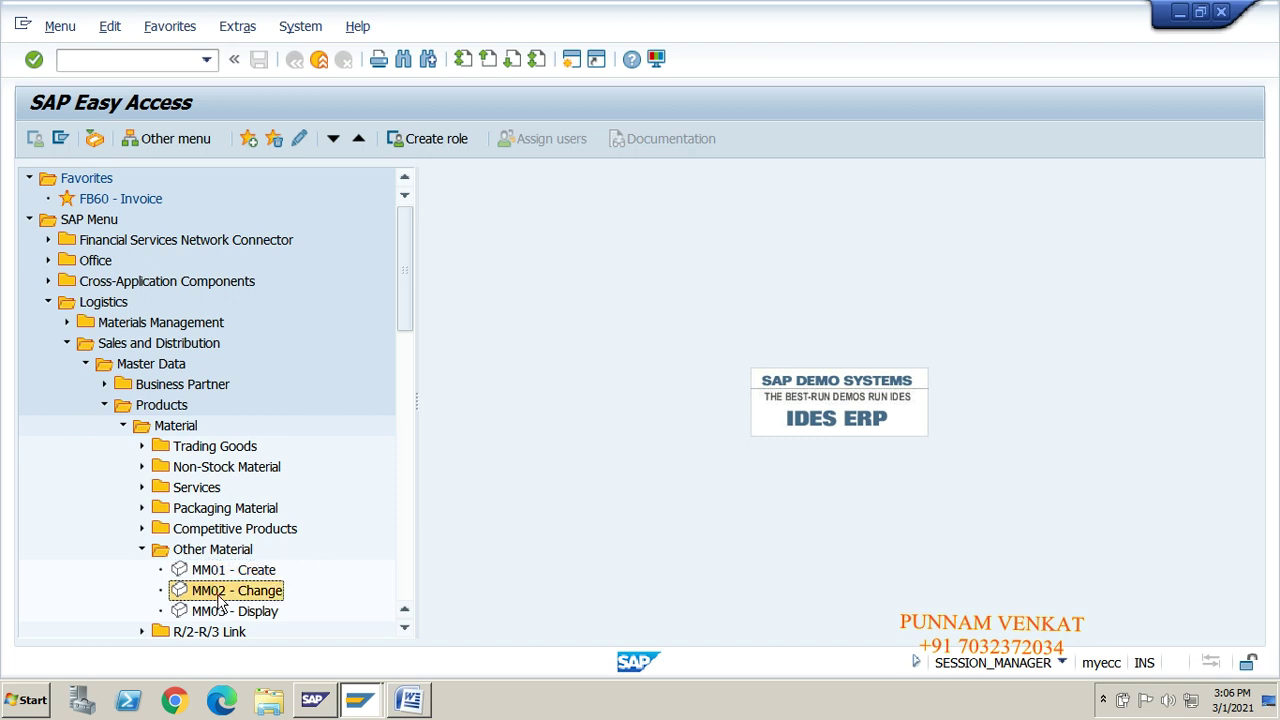
left_click(223, 613)
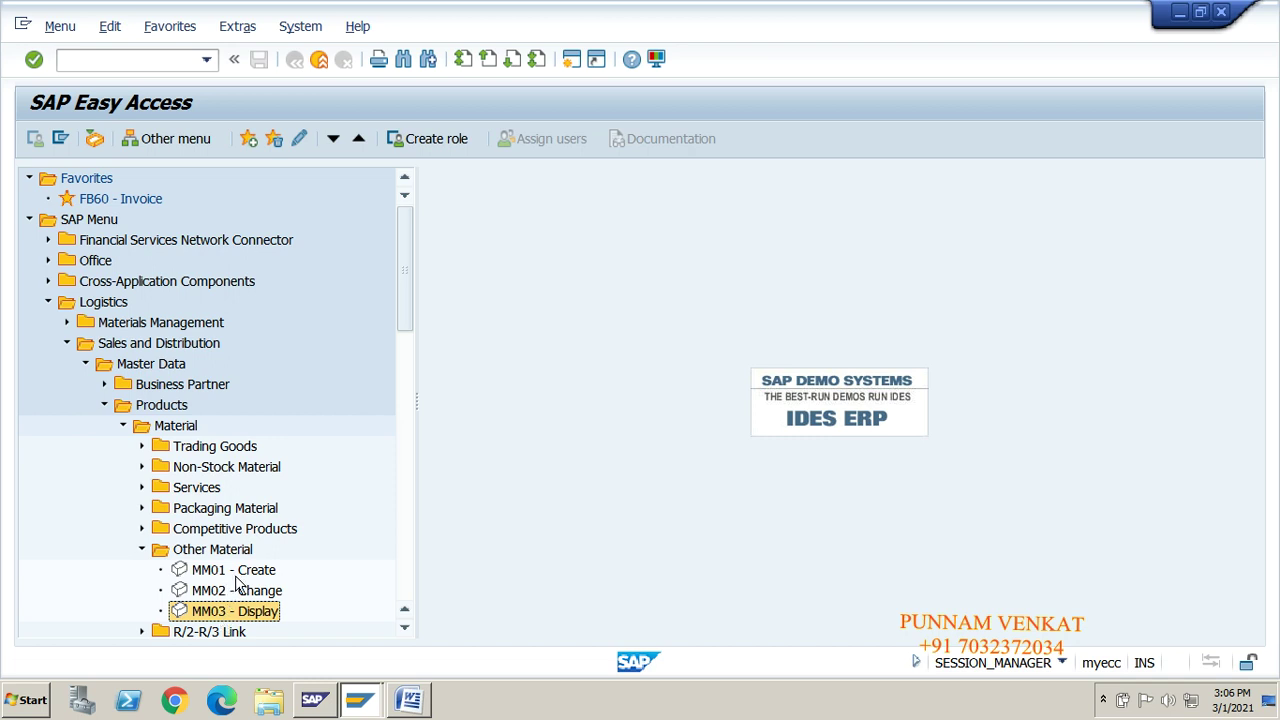
left_click(236, 574)
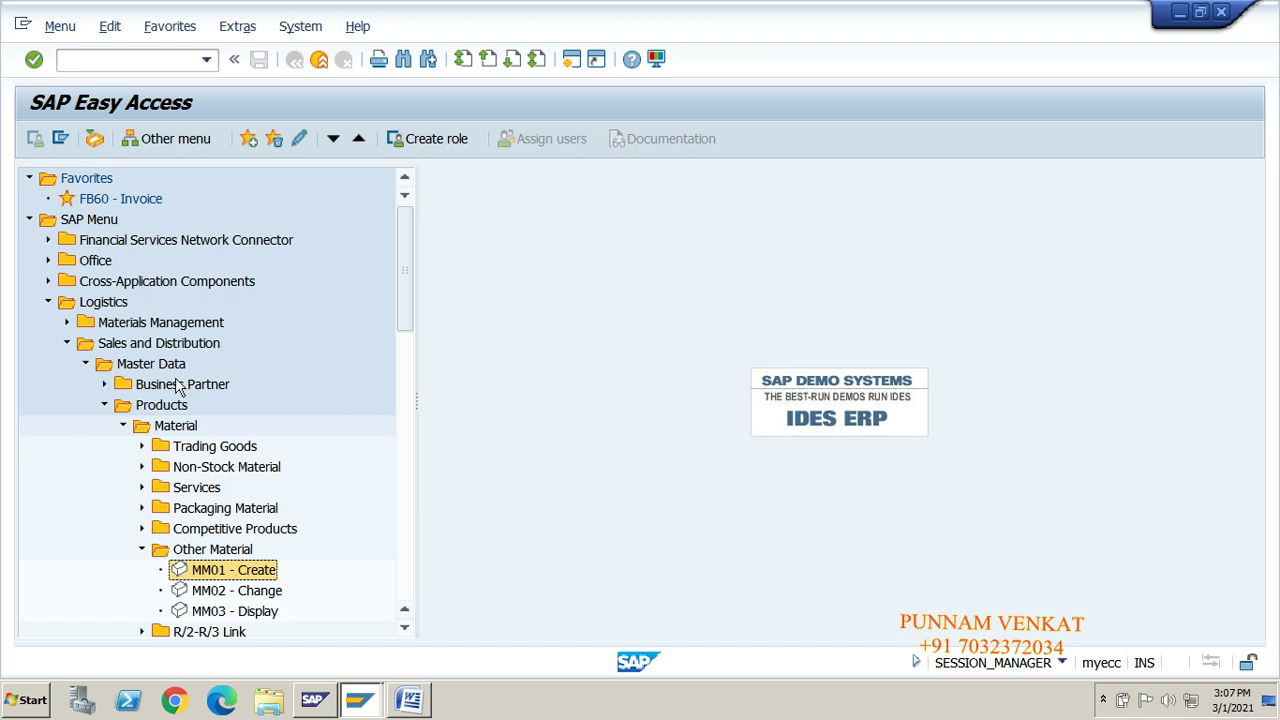
- Open the MM01 Create transaction and enter KL STEELS as the material
double_click(232, 580)
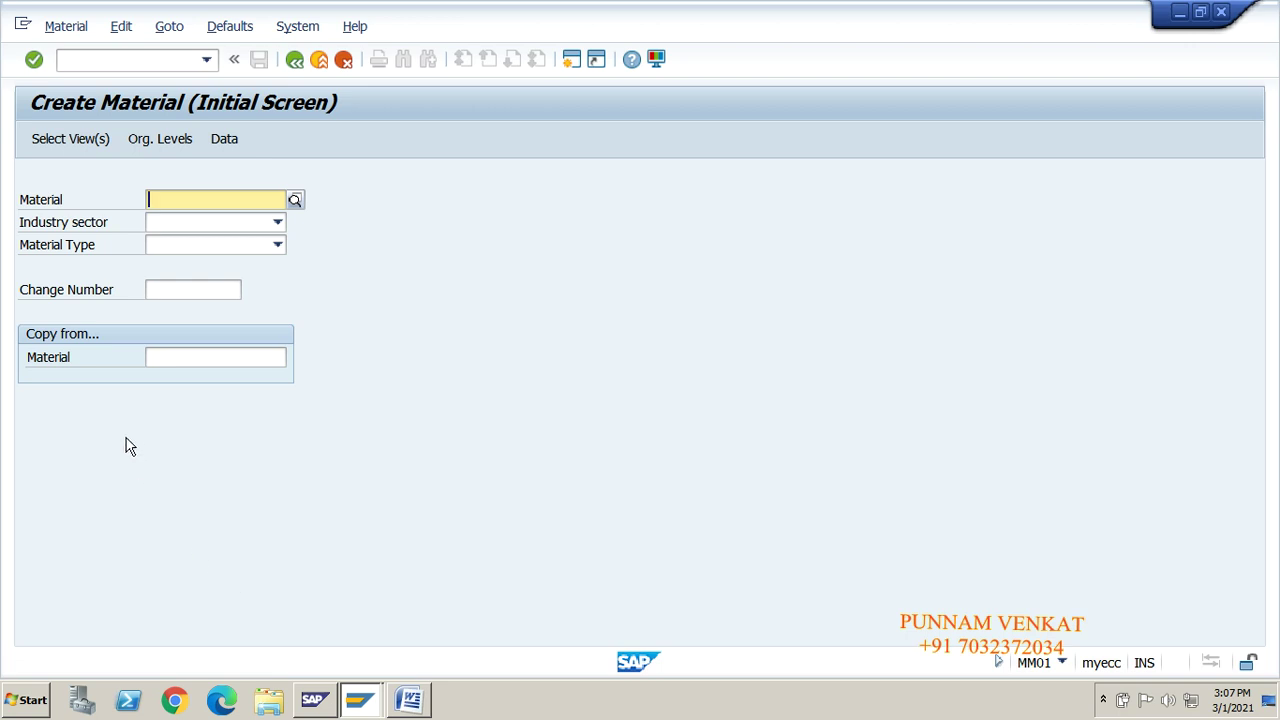
left_click_drag(20, 205, 72, 204)
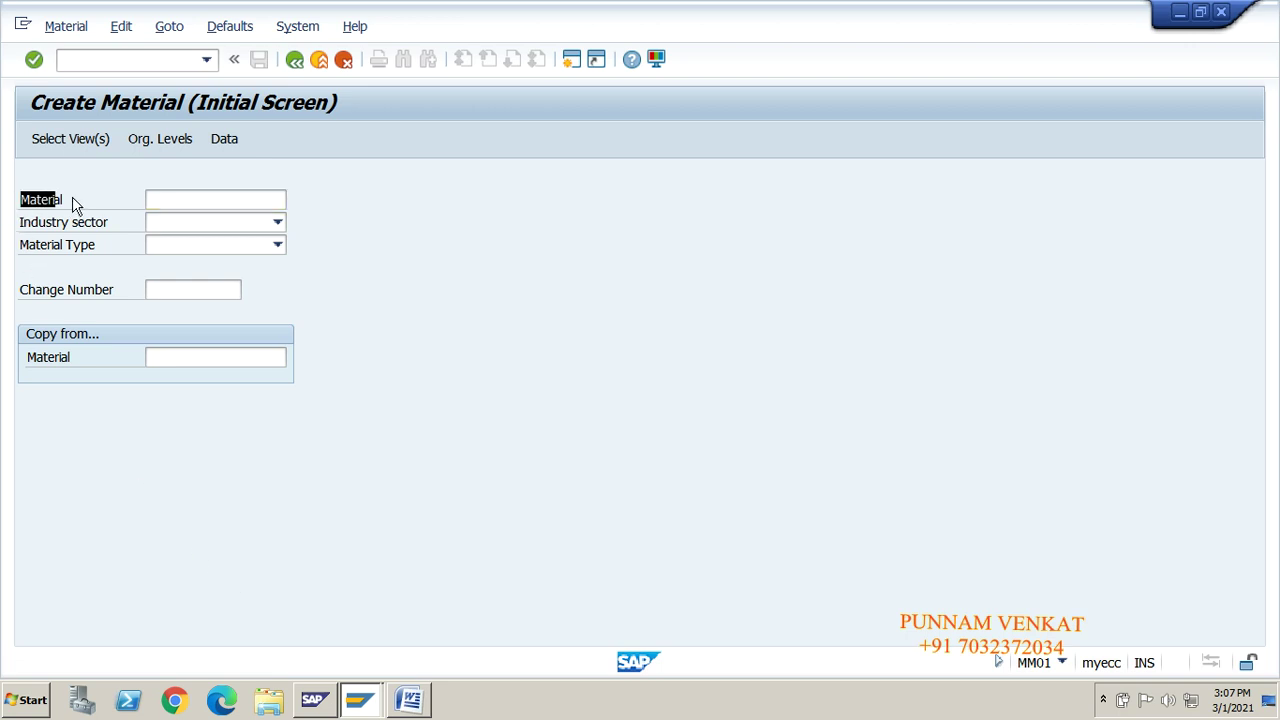
left_click(73, 202)
left_click(158, 200)
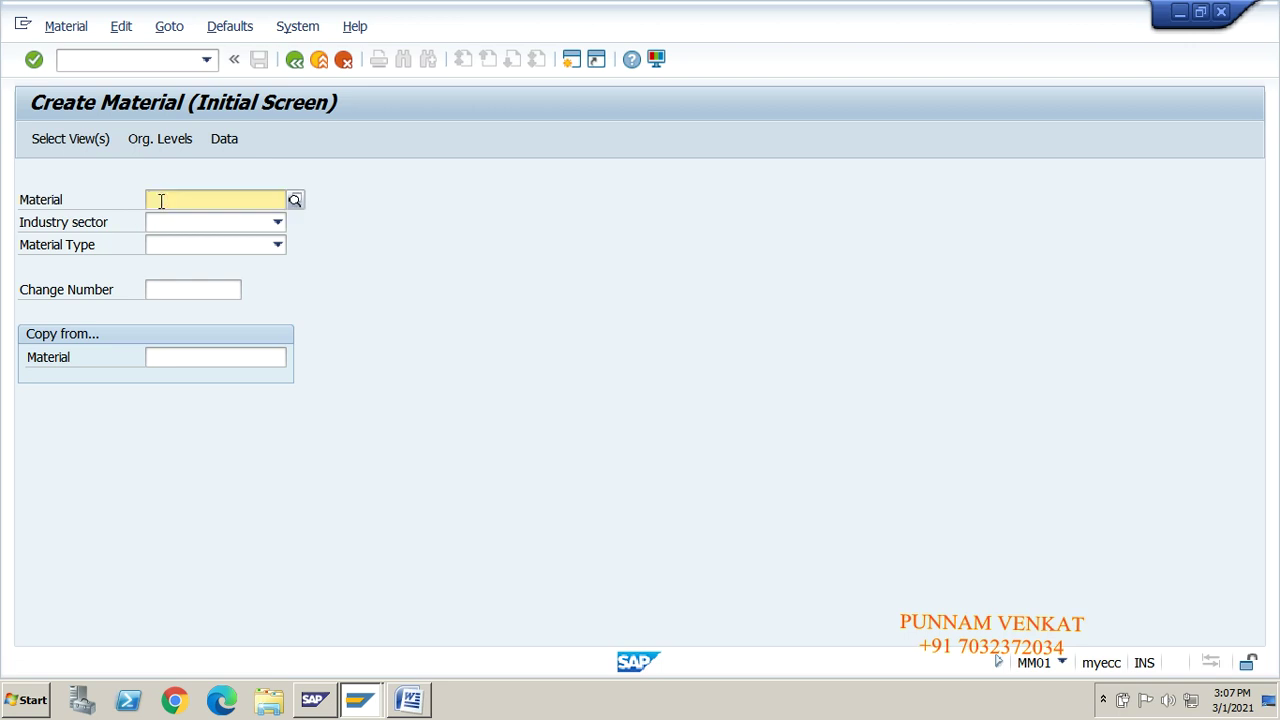
type("KL")
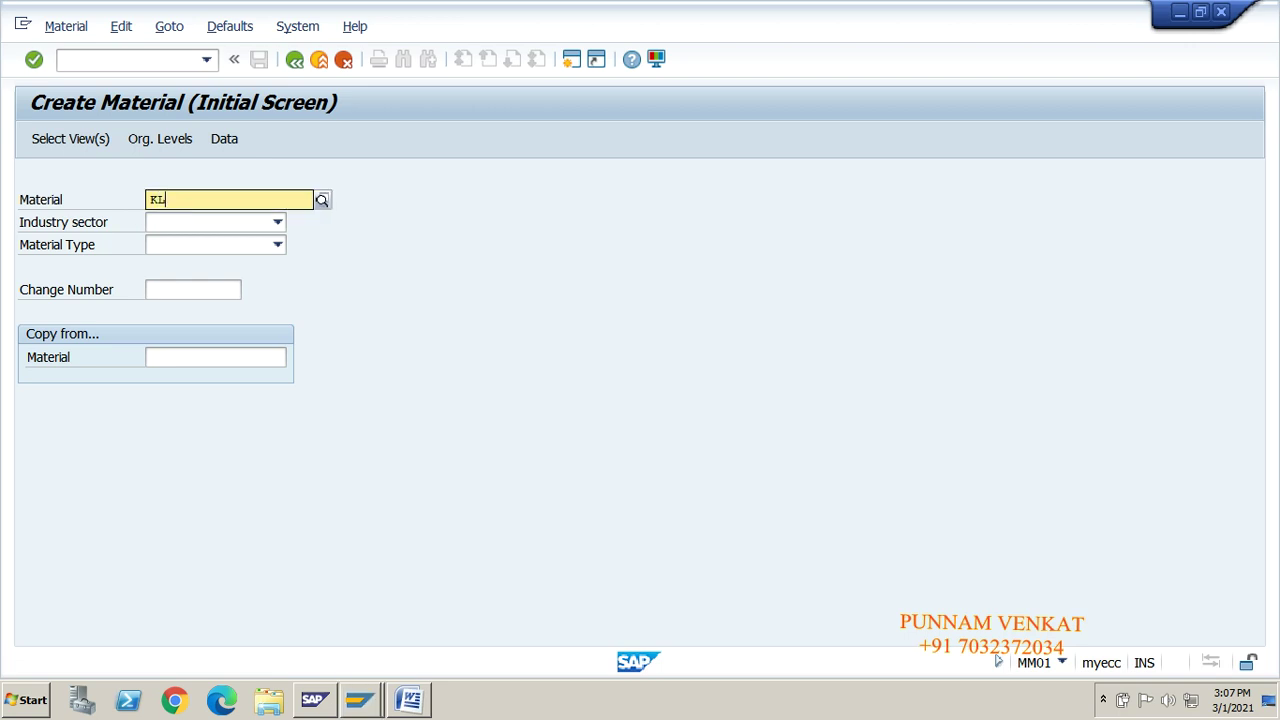
type(" STEELS")
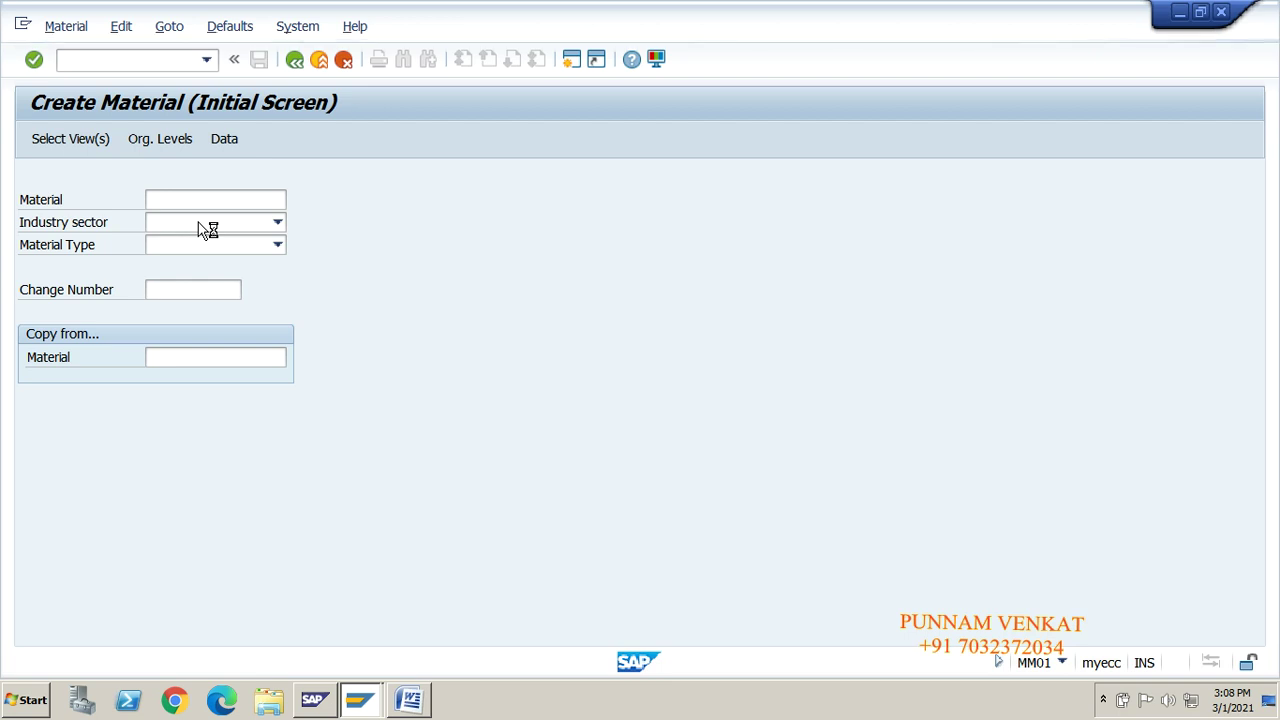
left_click(1104, 699)
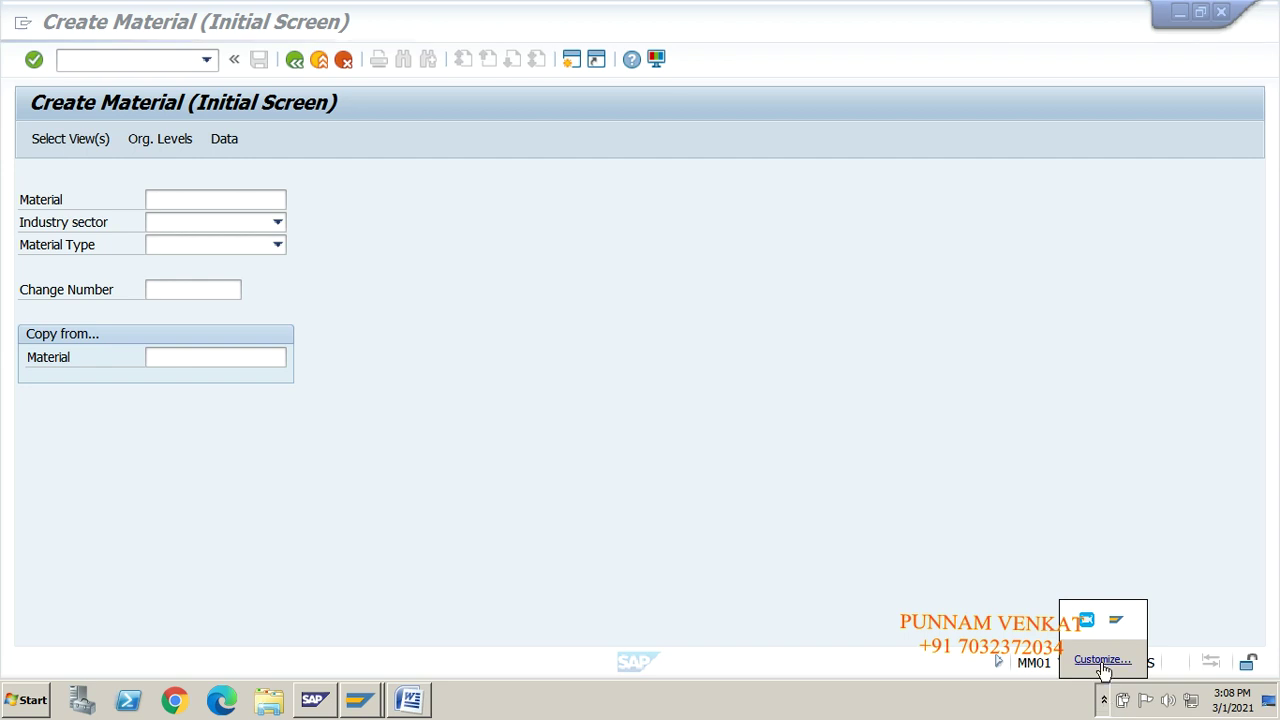
left_click(1088, 622)
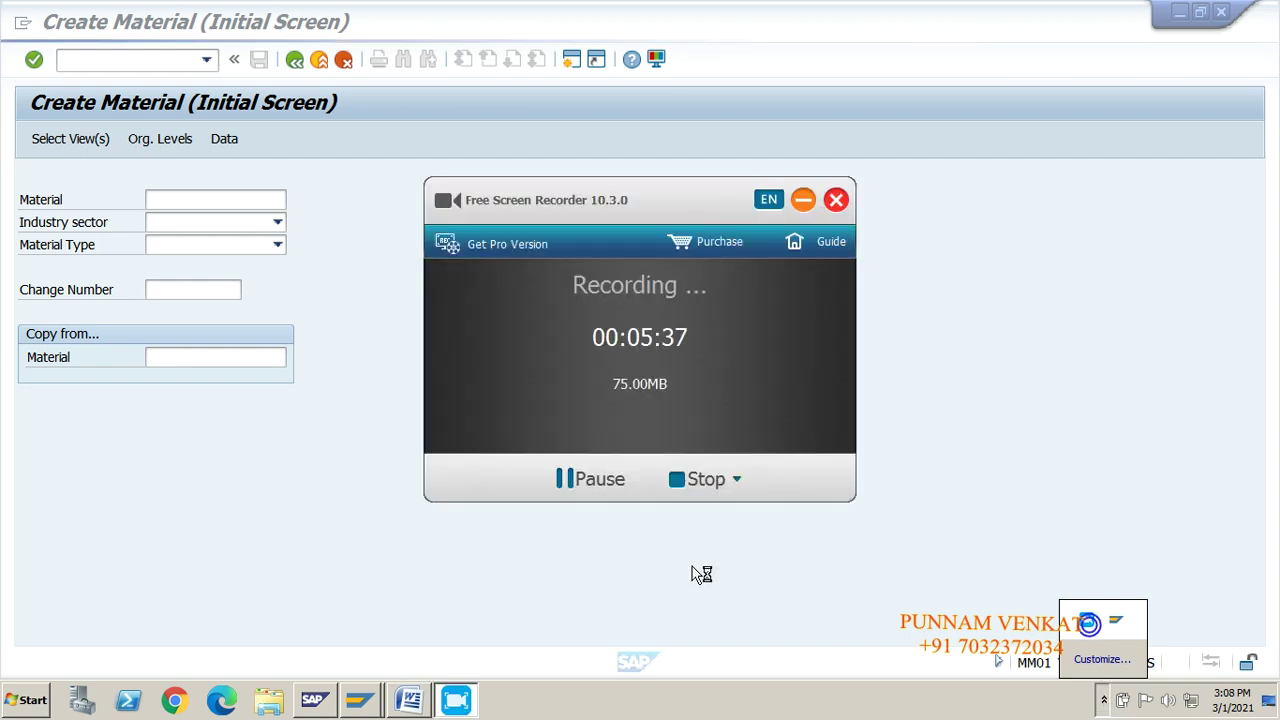
left_click(604, 479)
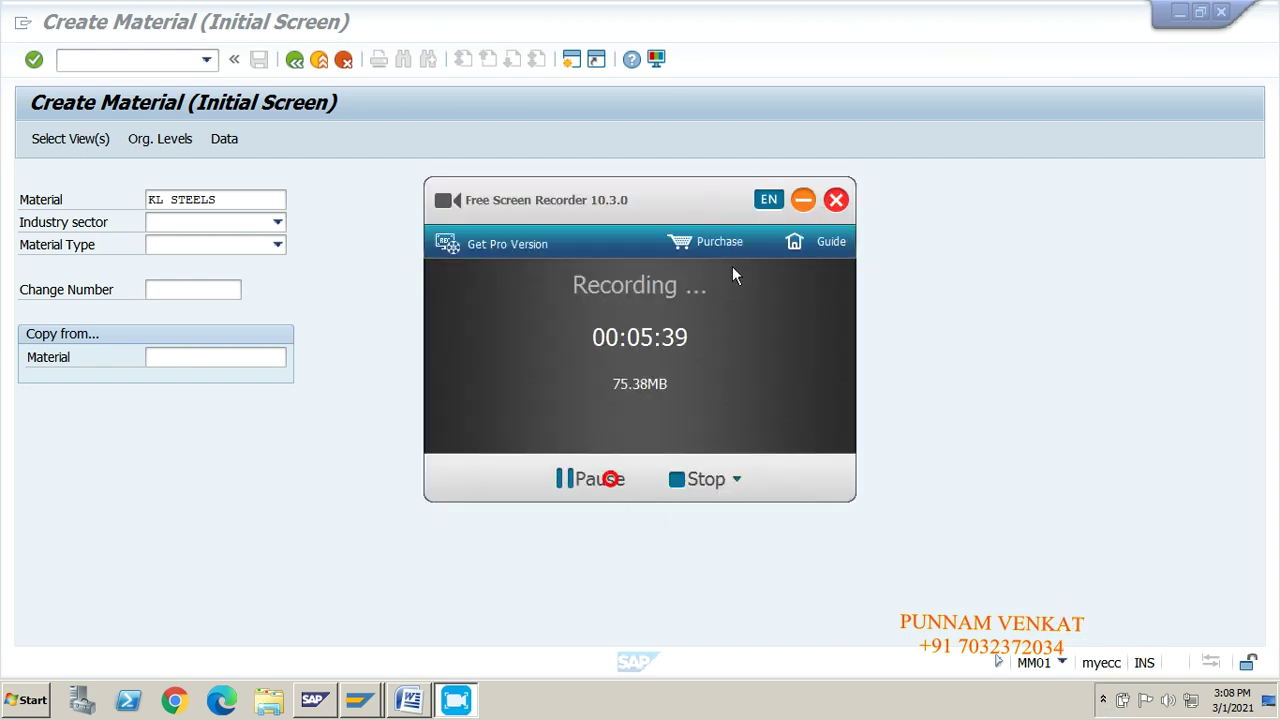
left_click(803, 199)
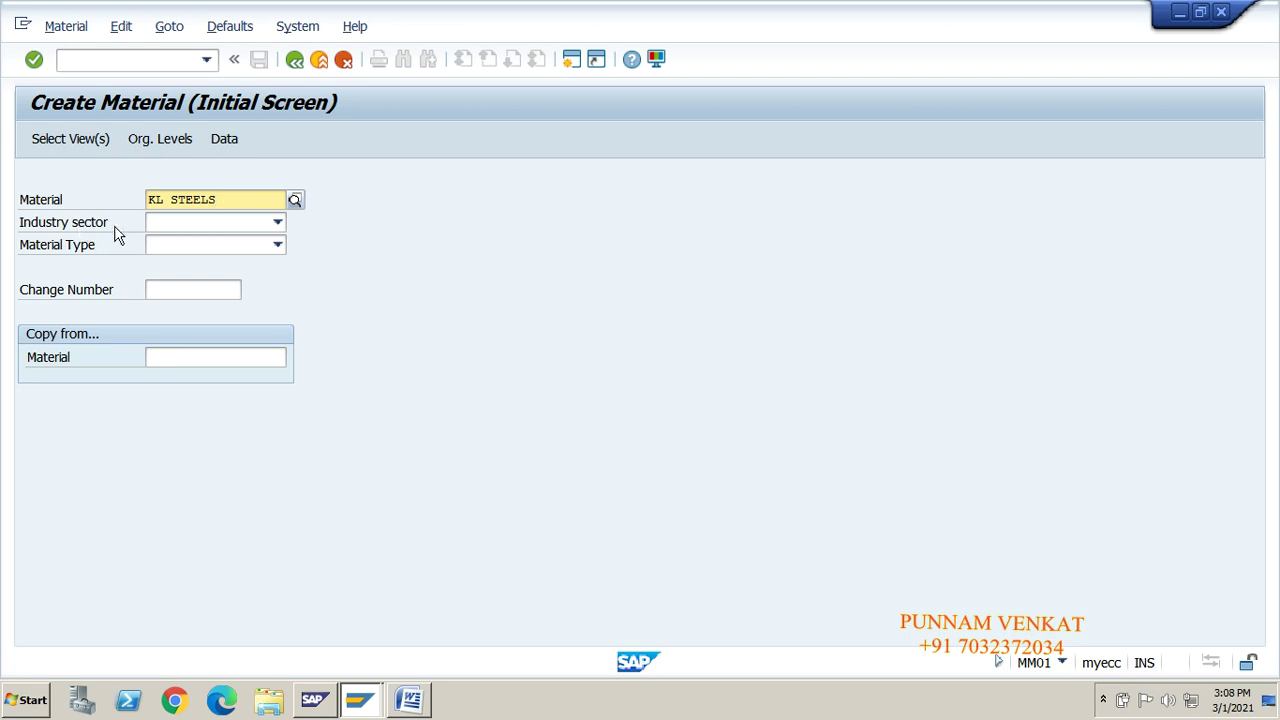
- Set the industry sector of KL STEELS to M Mechanical Engineering
left_click(171, 229)
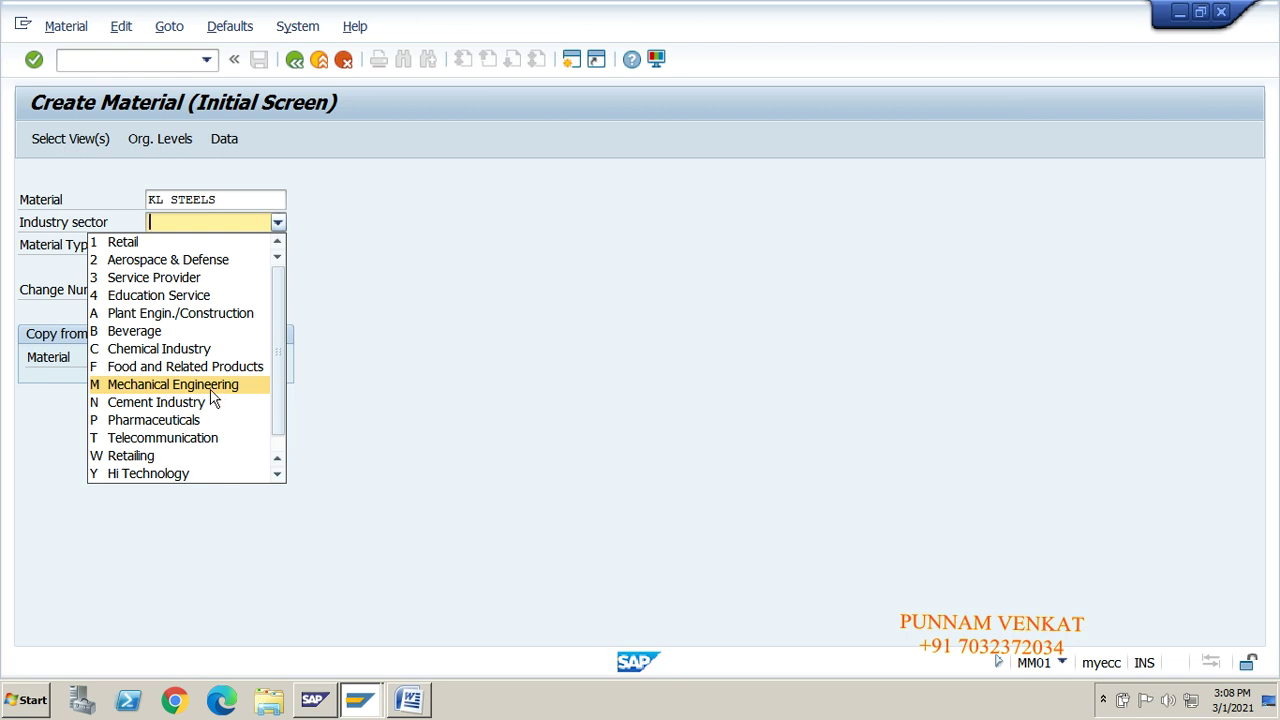
left_click(160, 425)
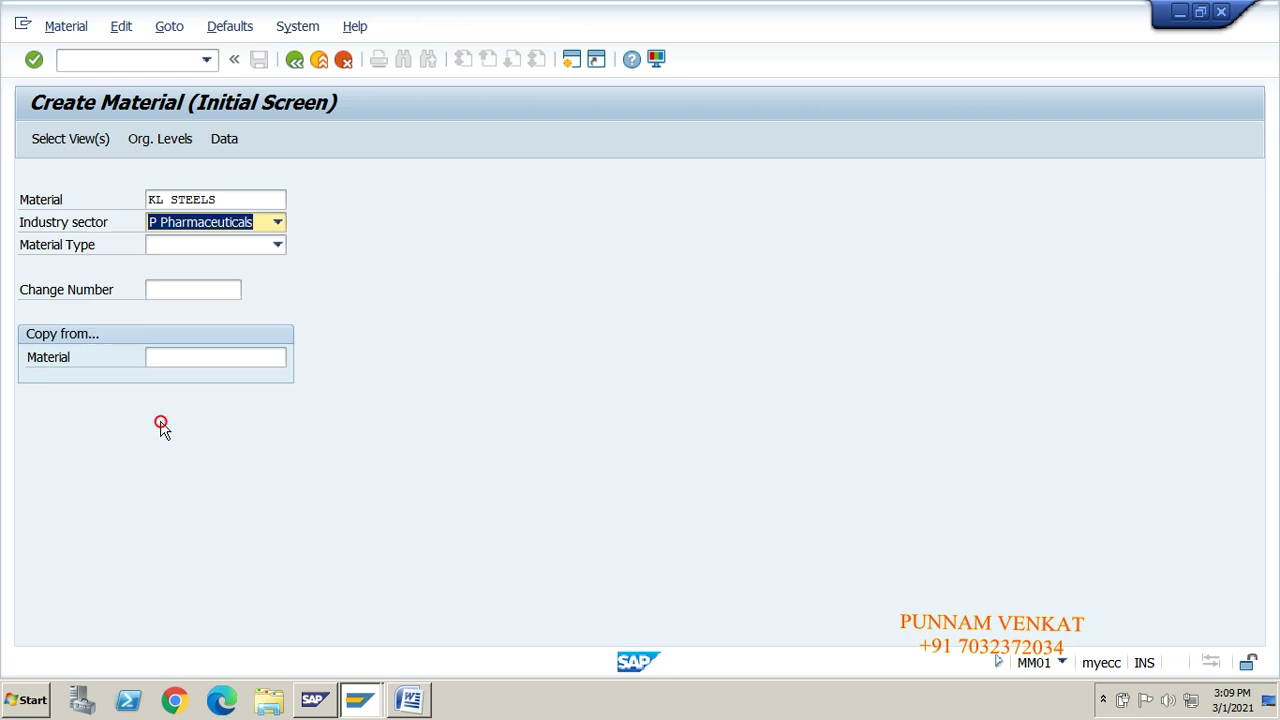
left_click(250, 228)
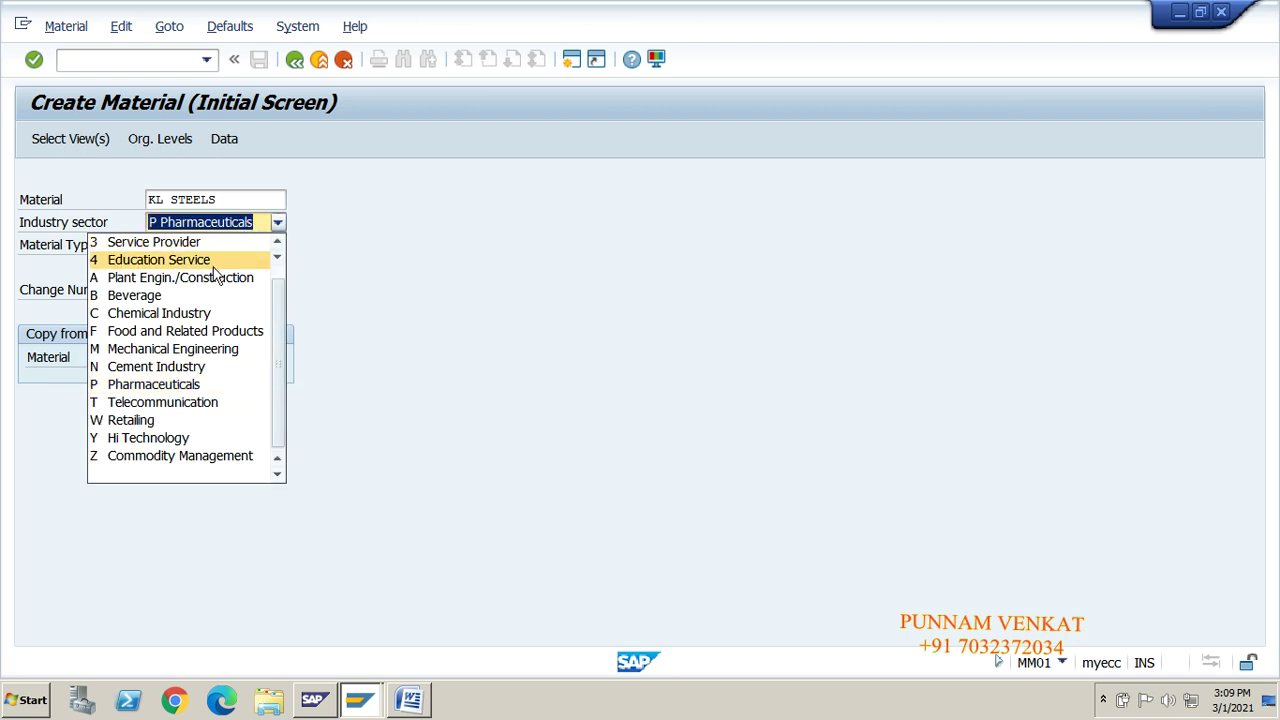
left_click(178, 350)
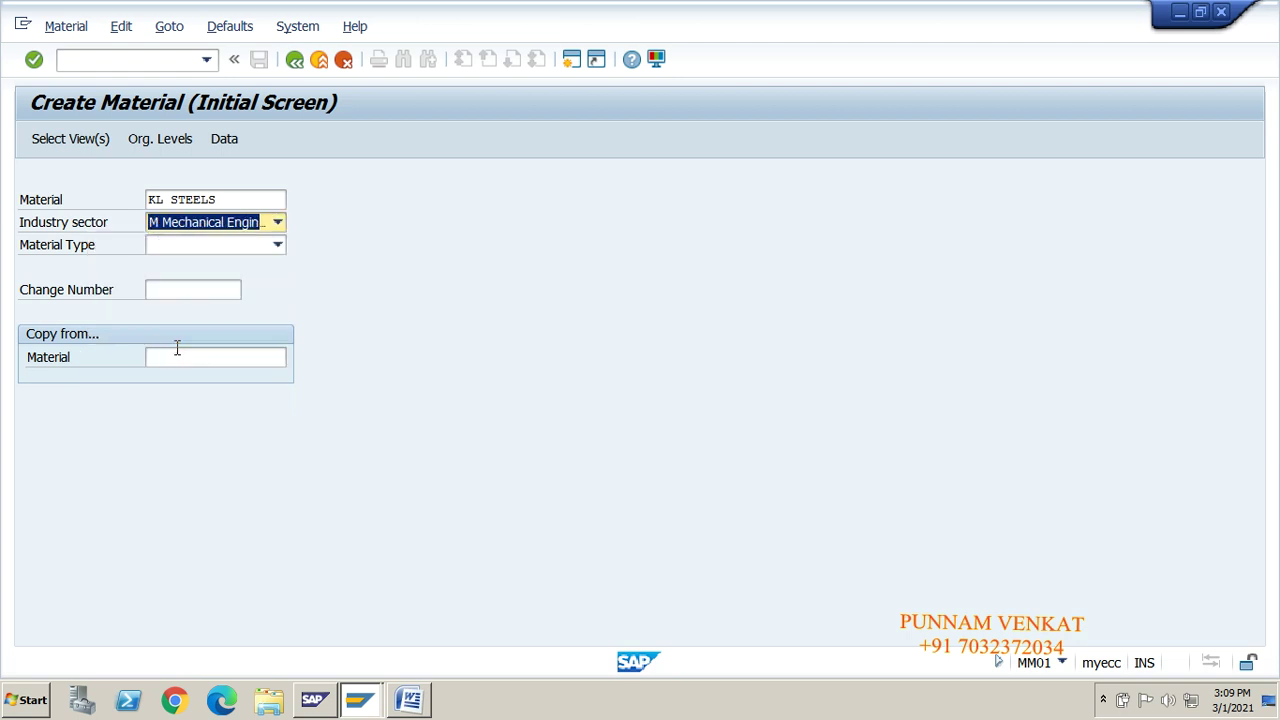
left_click(231, 200)
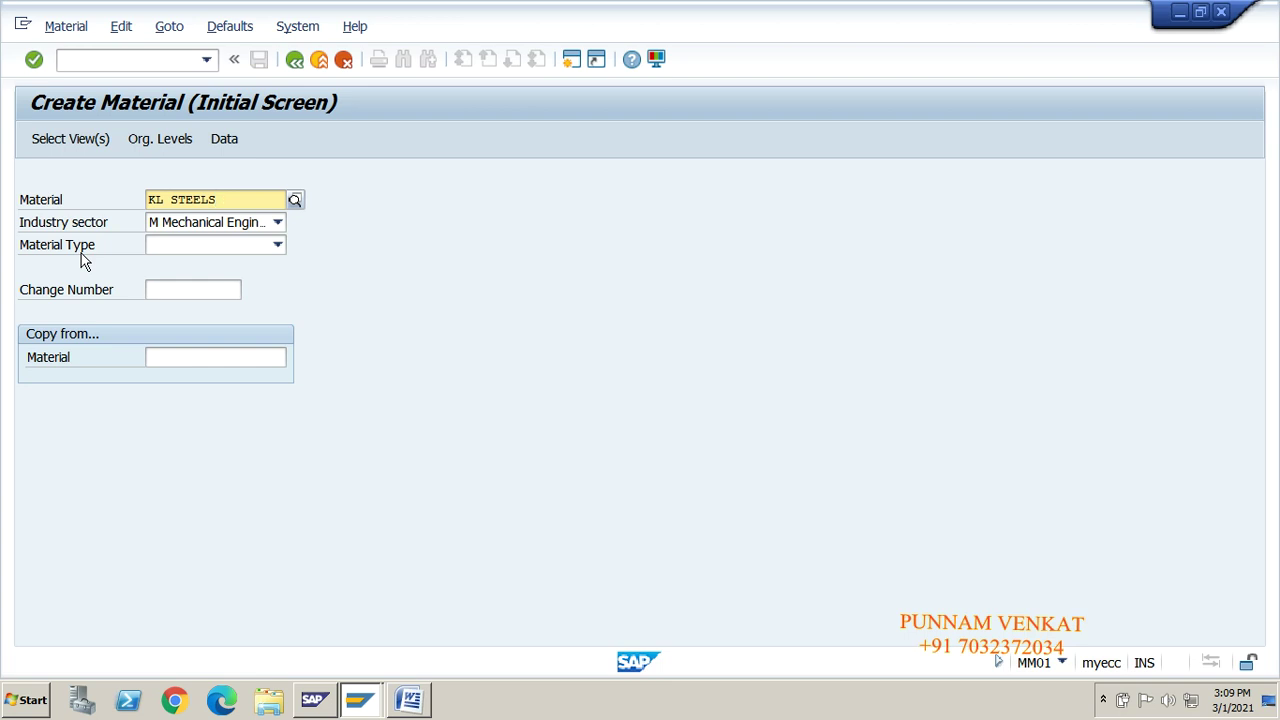
- Switch to the SAP SD Material Master Word document and review its Material Type codes from FERT through HAWA with their meanings
key("alt+Tab")
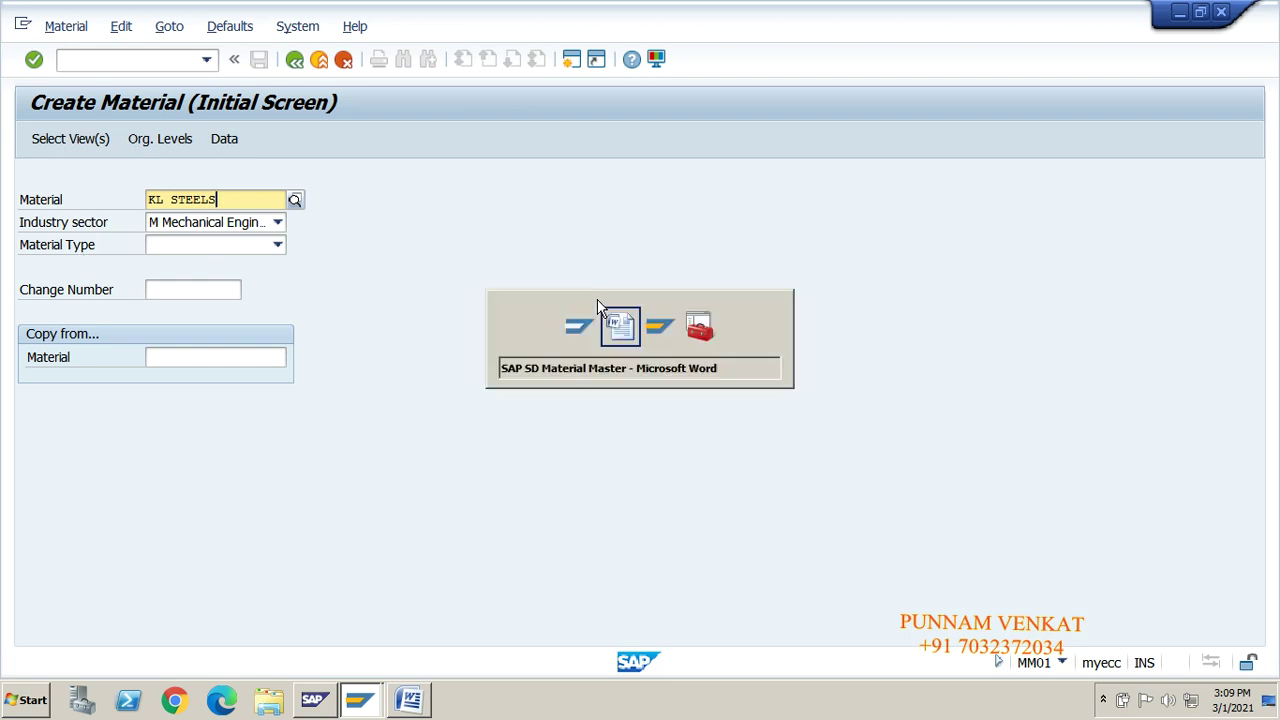
scroll(1276, 340, "down", 5)
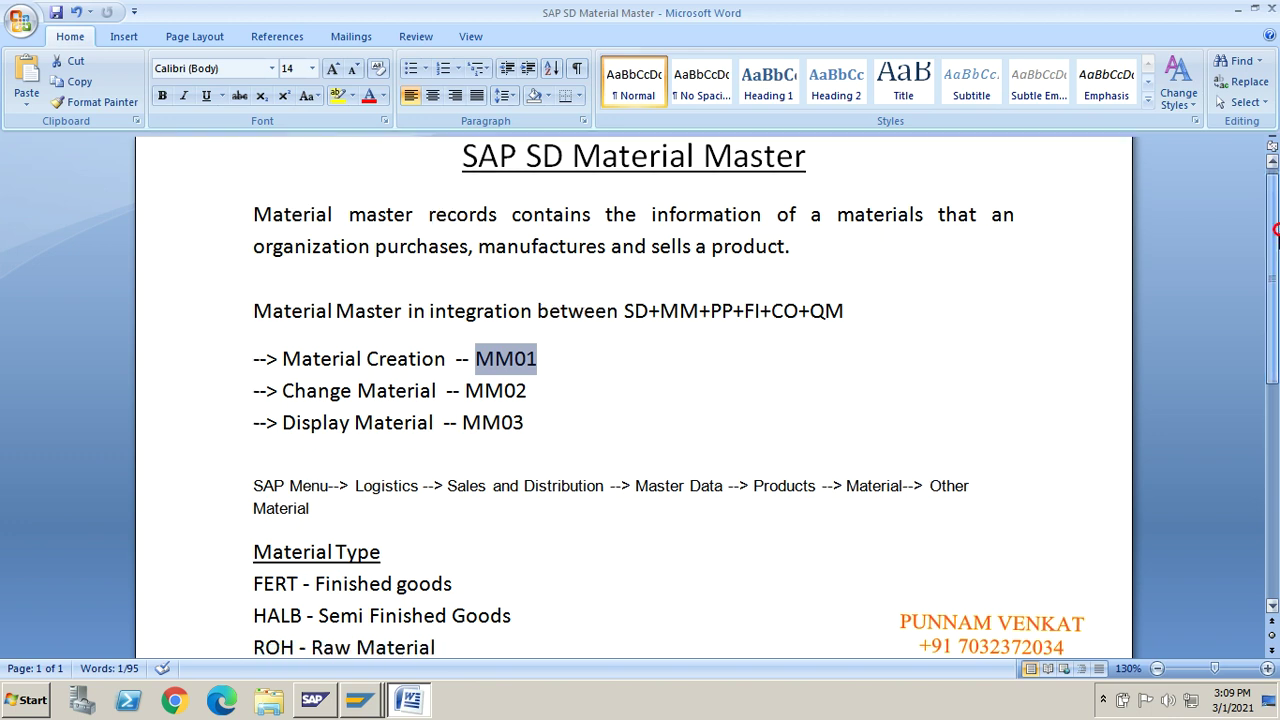
left_click(606, 430)
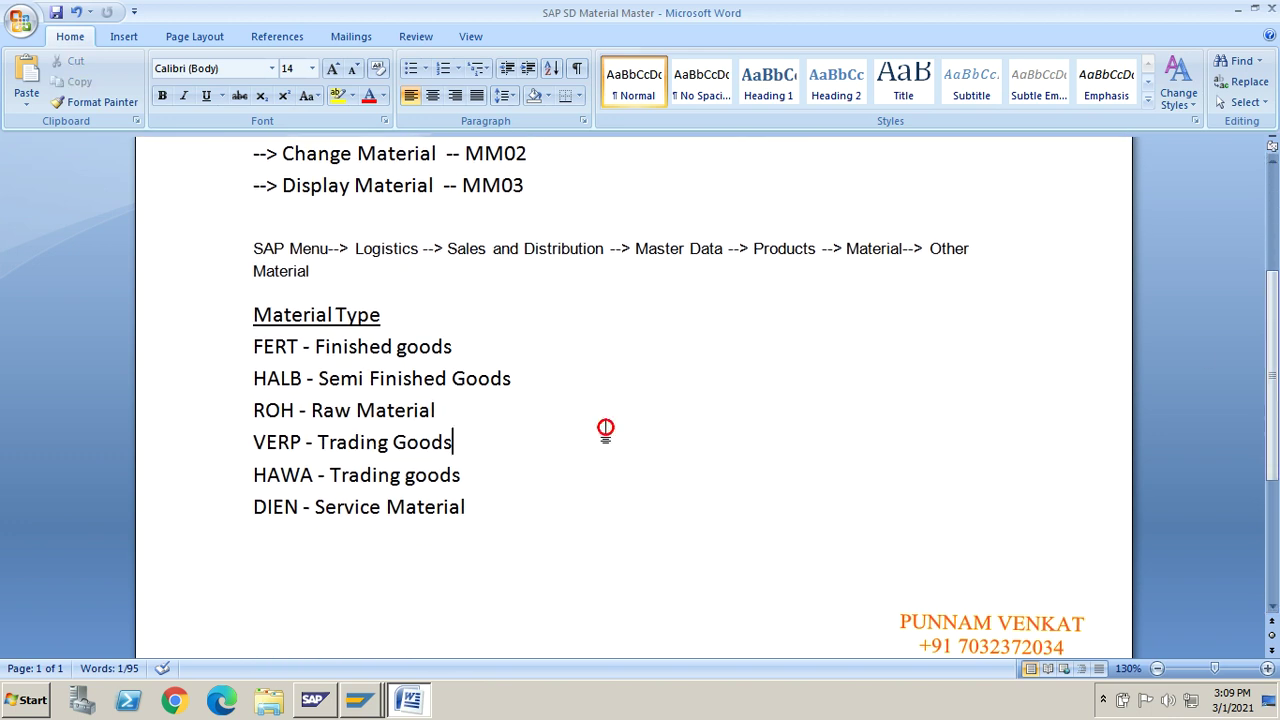
left_click_drag(251, 347, 494, 346)
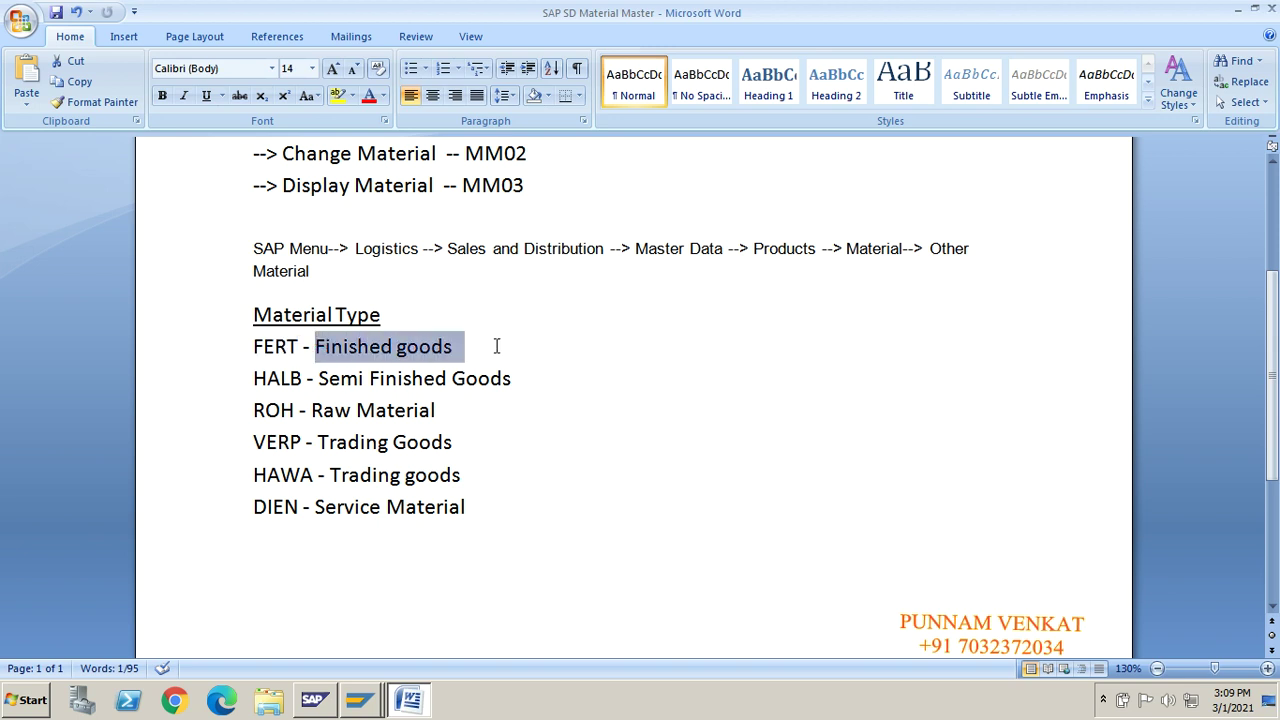
left_click_drag(253, 383, 512, 381)
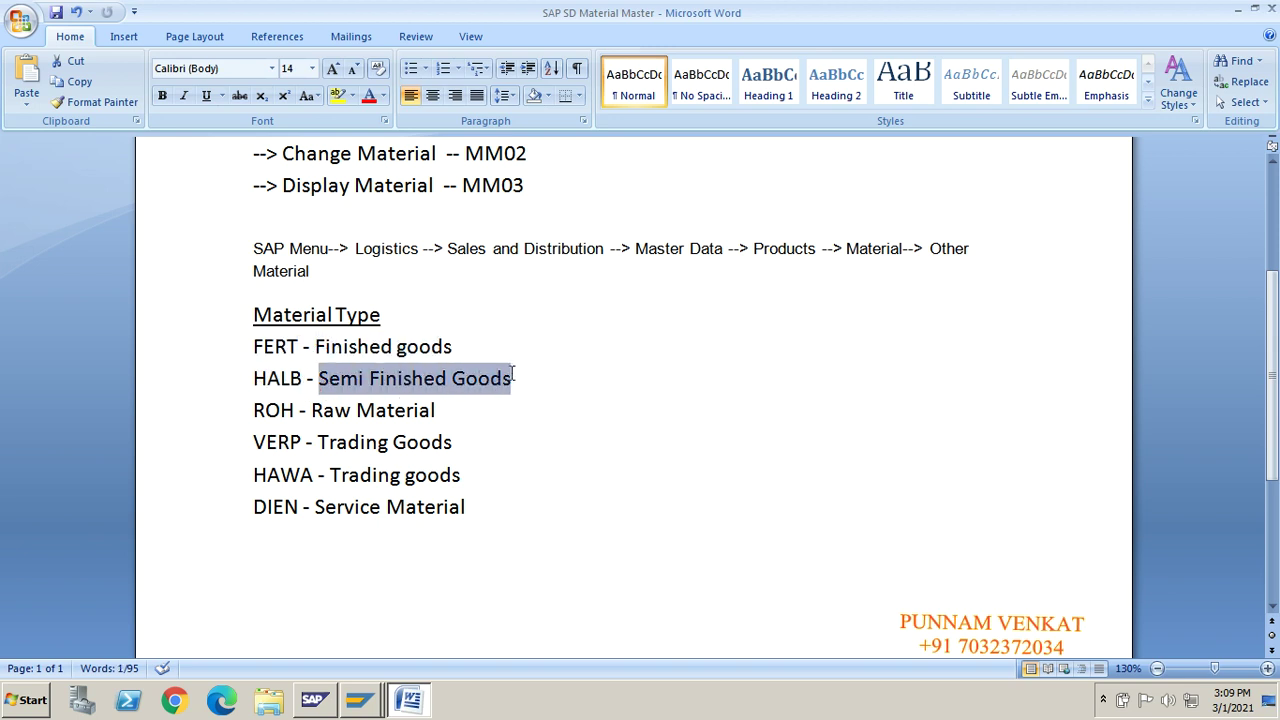
left_click(250, 417)
left_click_drag(250, 417, 466, 418)
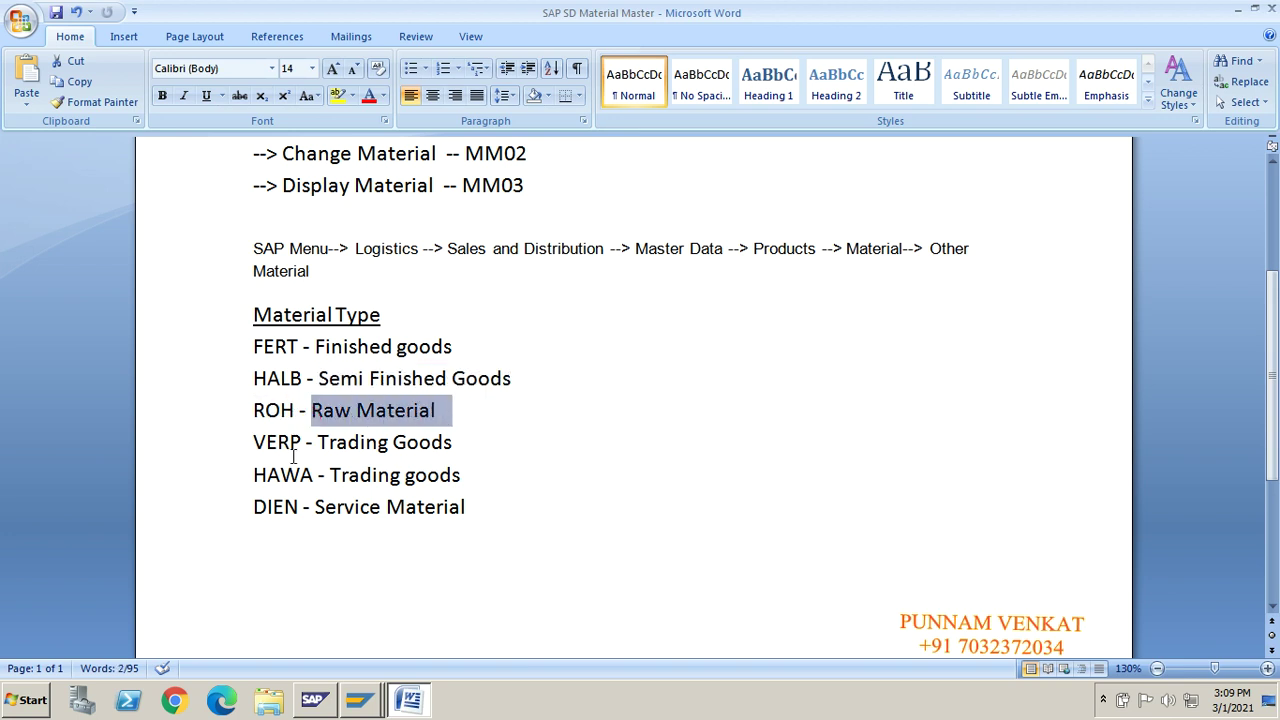
left_click_drag(252, 444, 455, 436)
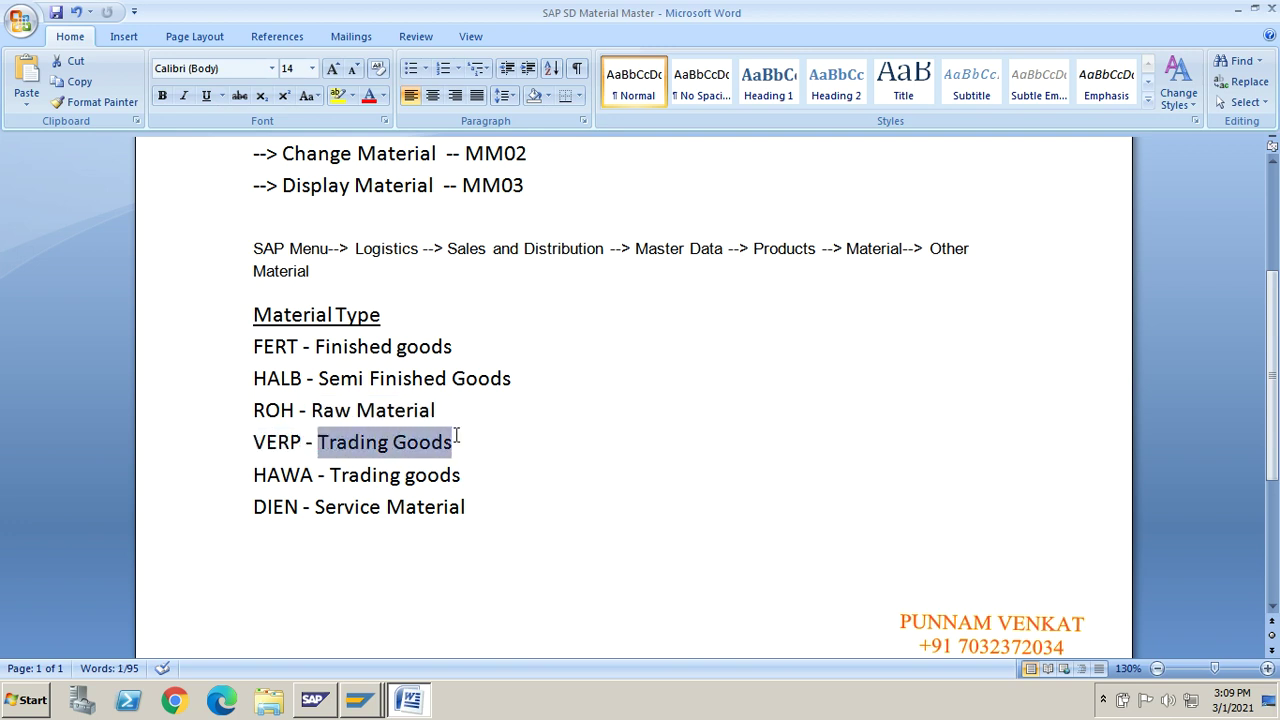
left_click_drag(253, 474, 316, 475)
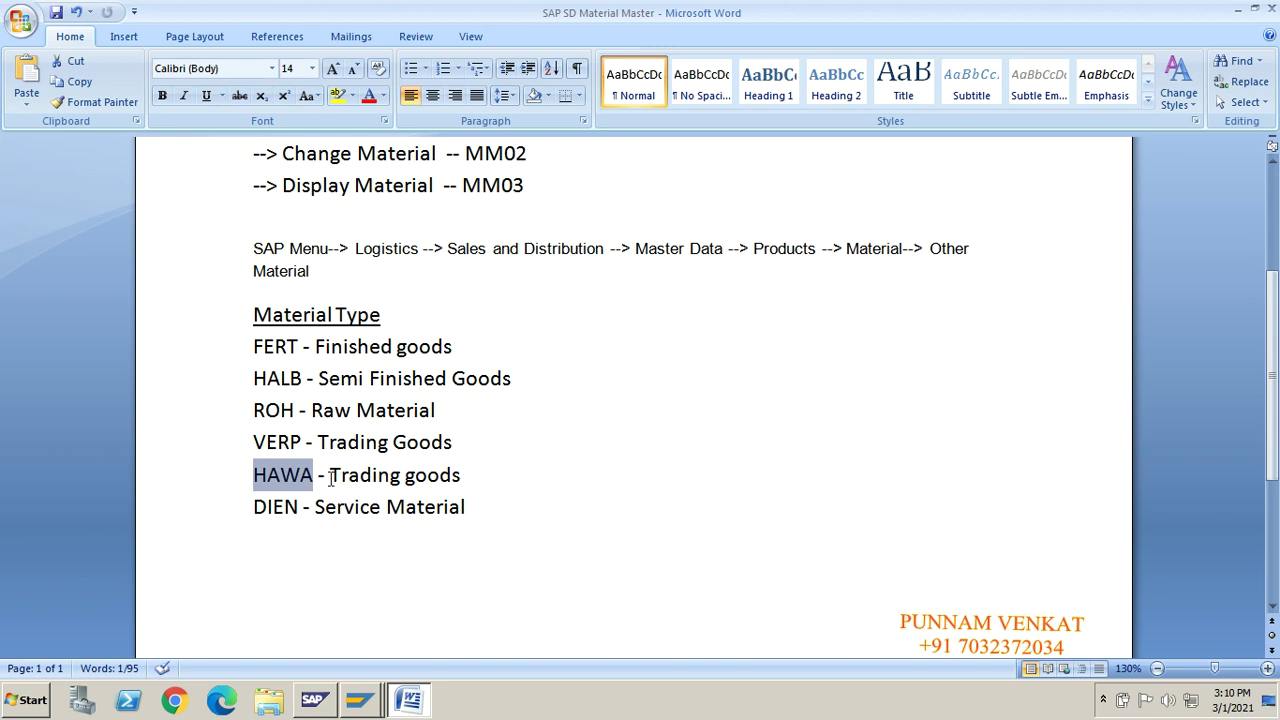
left_click_drag(330, 477, 465, 474)
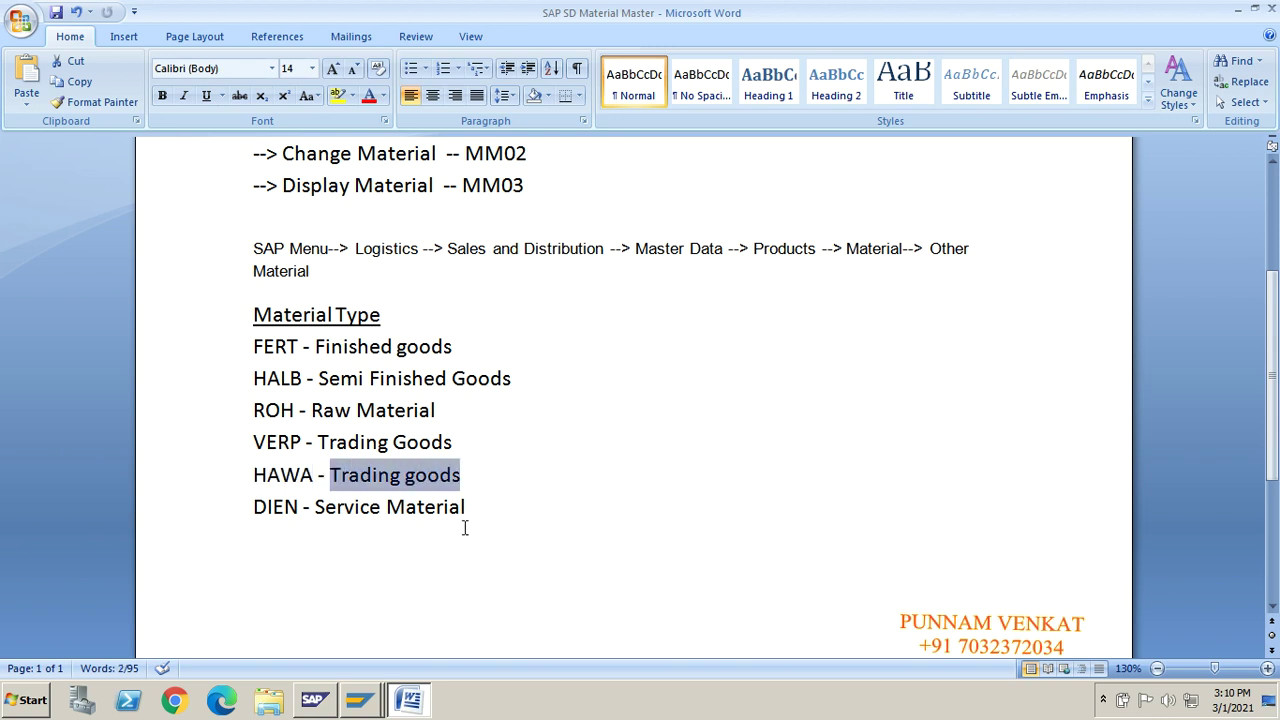
- Switch back to SAP and check the descriptions of HAWA and VERP among the available material types
key("alt+Tab")
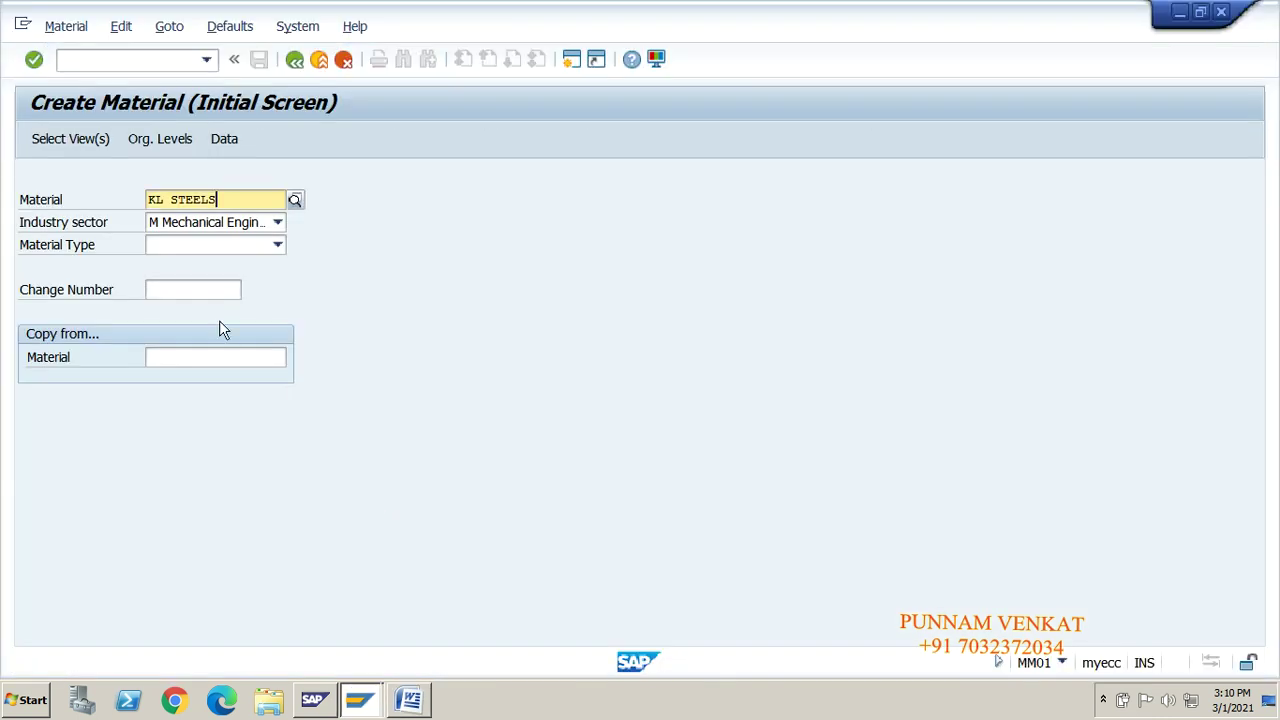
left_click(186, 250)
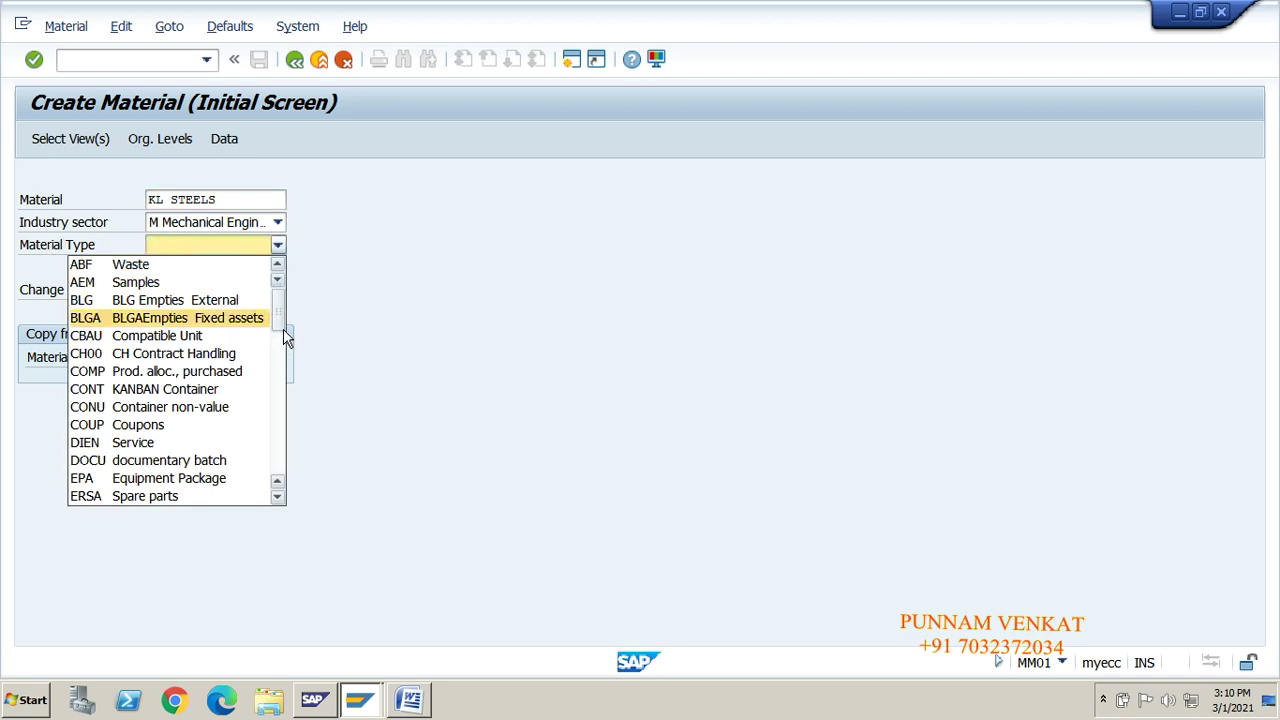
left_click_drag(279, 322, 279, 349)
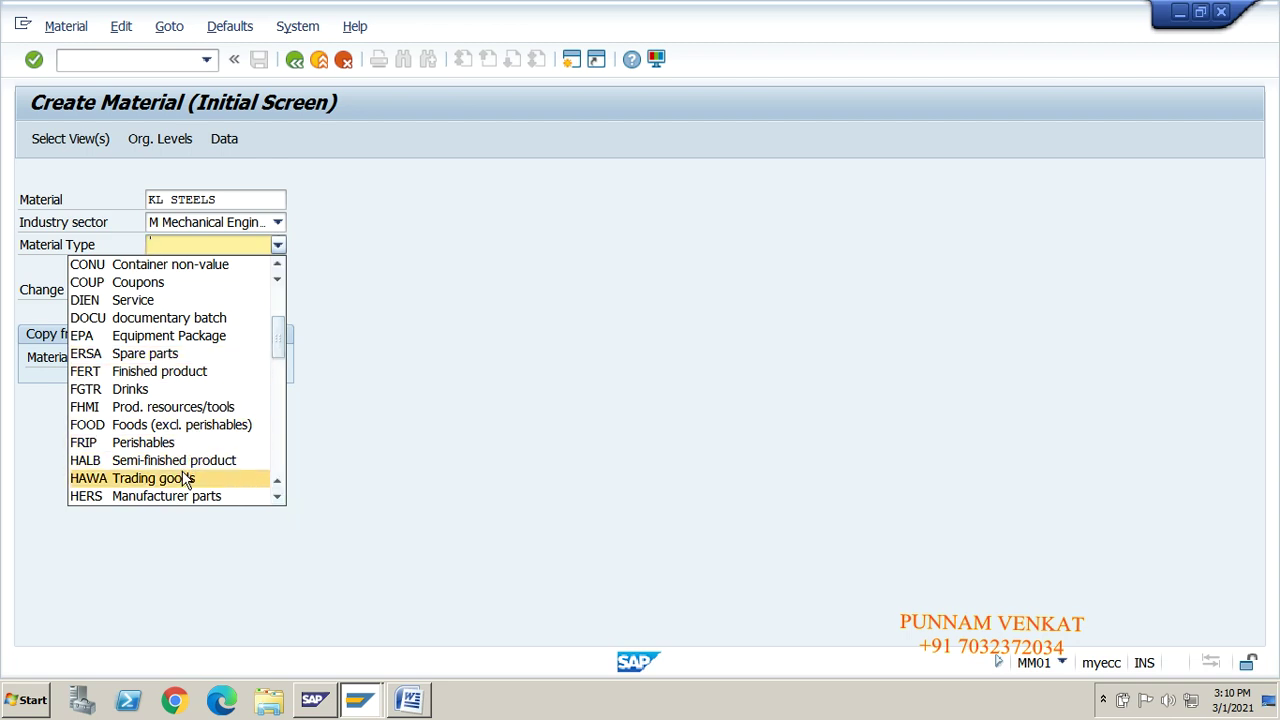
key("Escape")
key("alt+Tab")
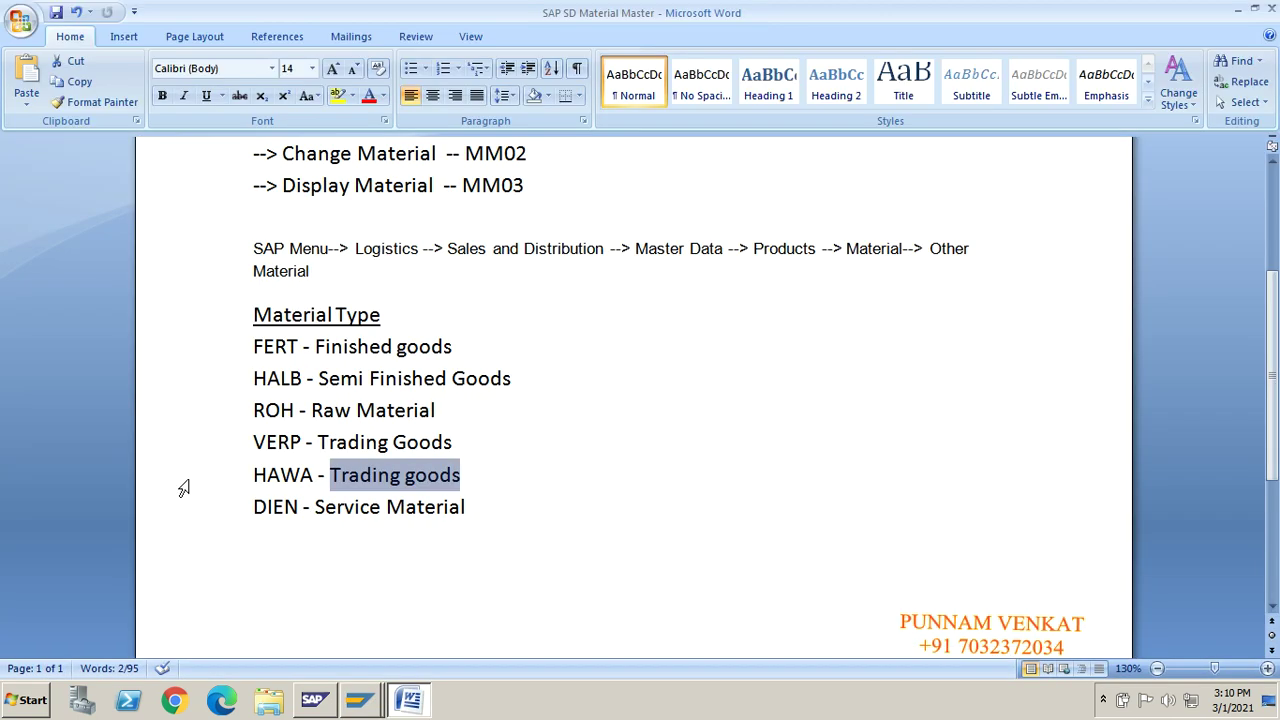
key("alt+Tab")
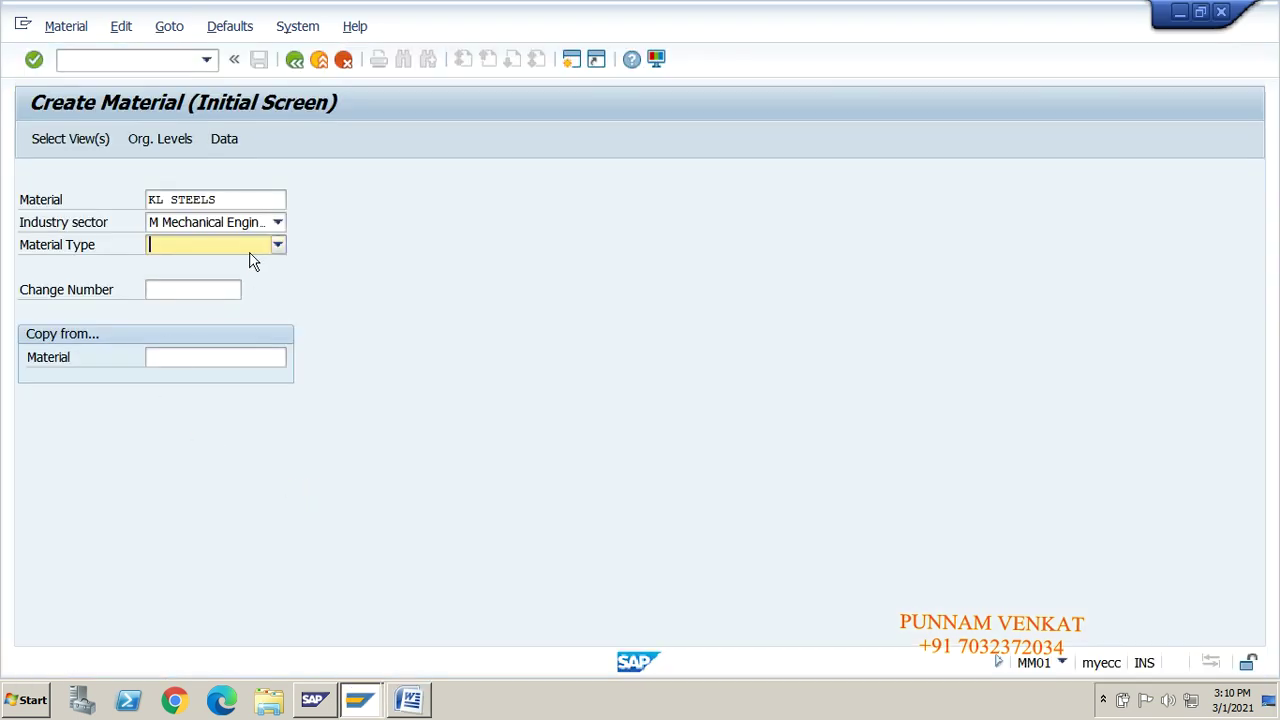
key("alt+Tab")
key("alt+Tab")
left_click(258, 246)
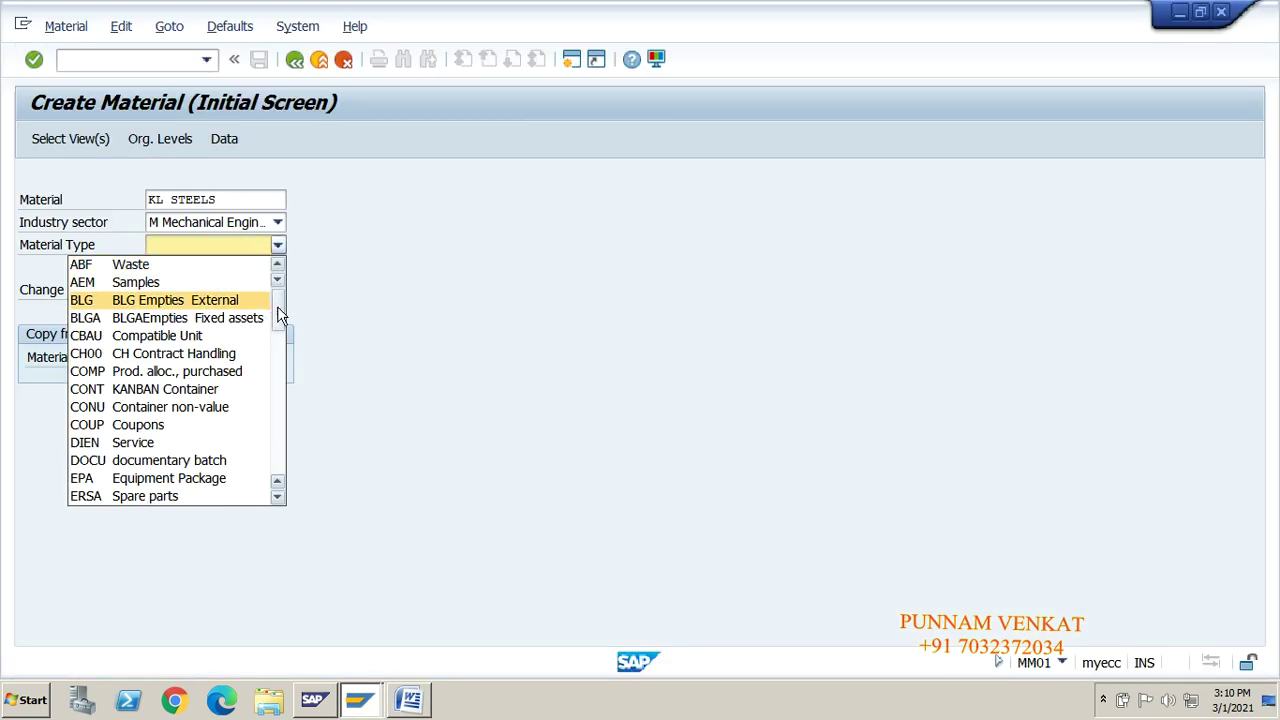
left_click_drag(277, 306, 281, 410)
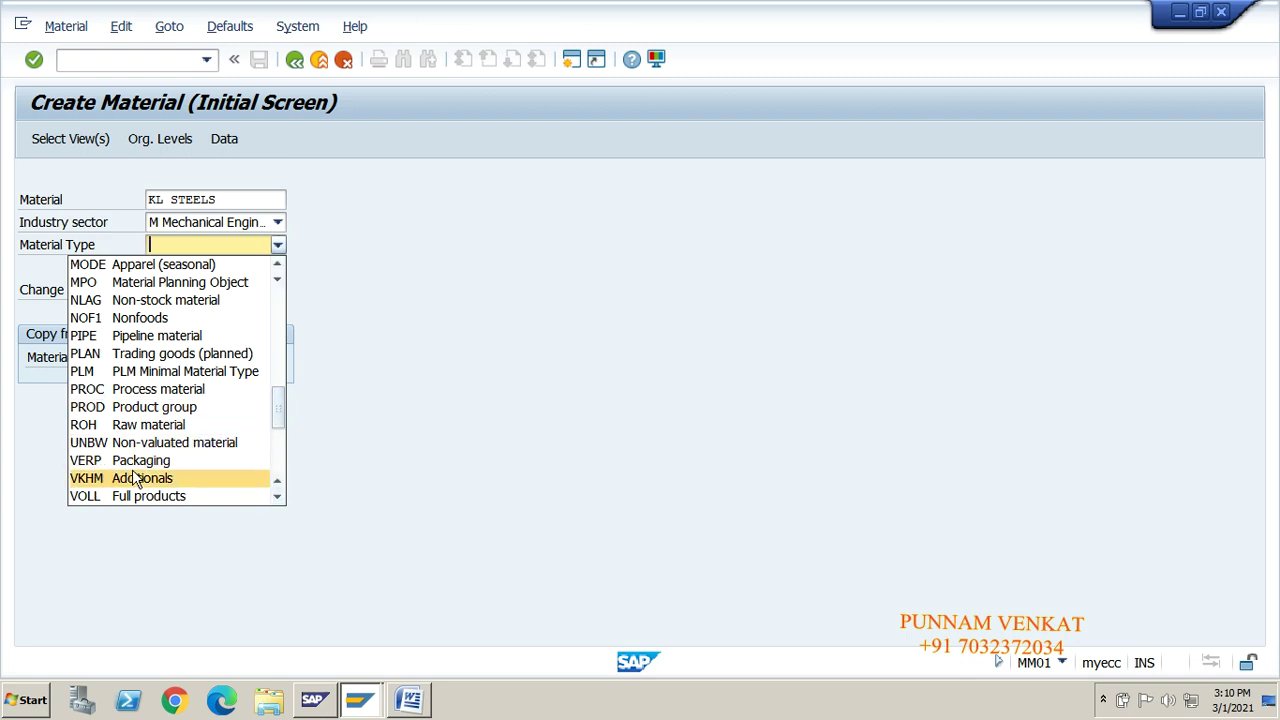
- In the Word document, replace the description of material type VERP with Packing Material
key("alt+Tab")
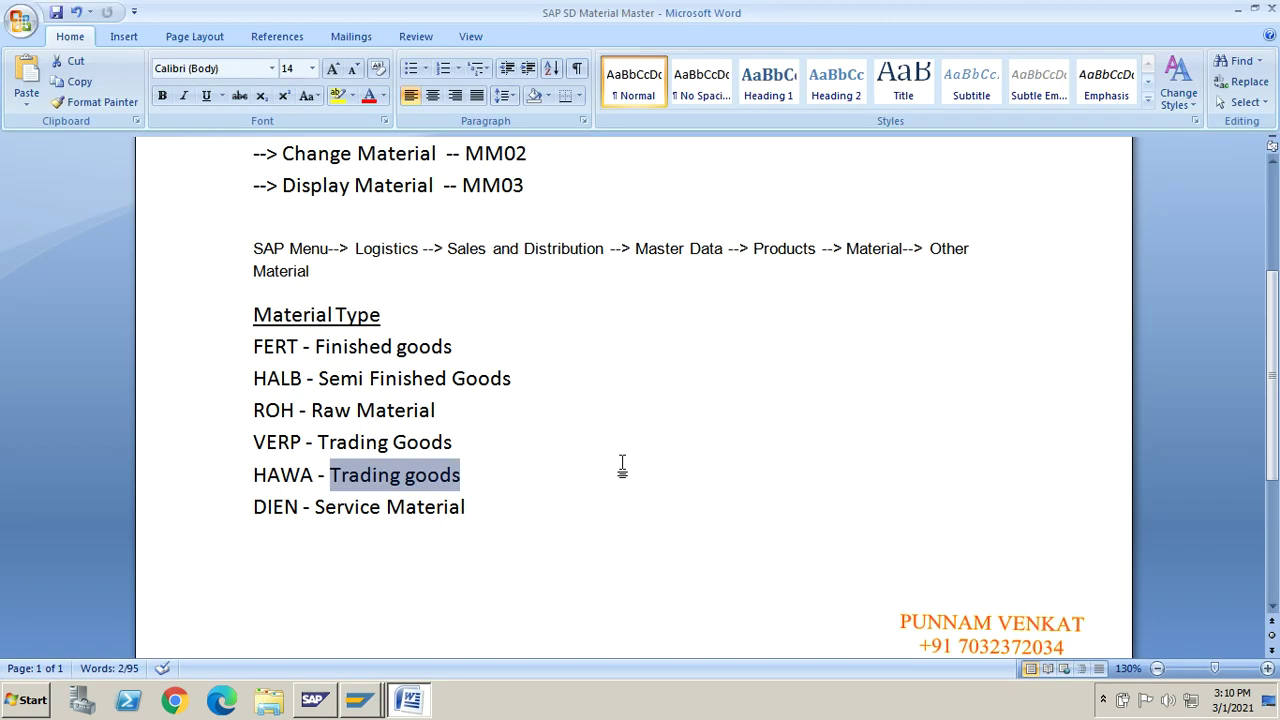
left_click(474, 441)
key("BackSpace")
key("BackSpace")
key("BackSpace")
key("BackSpace")
key("BackSpace")
key("BackSpace")
key("BackSpace")
key("BackSpace")
key("BackSpace")
key("BackSpace")
key("BackSpace")
key("BackSpace")
key("BackSpace")
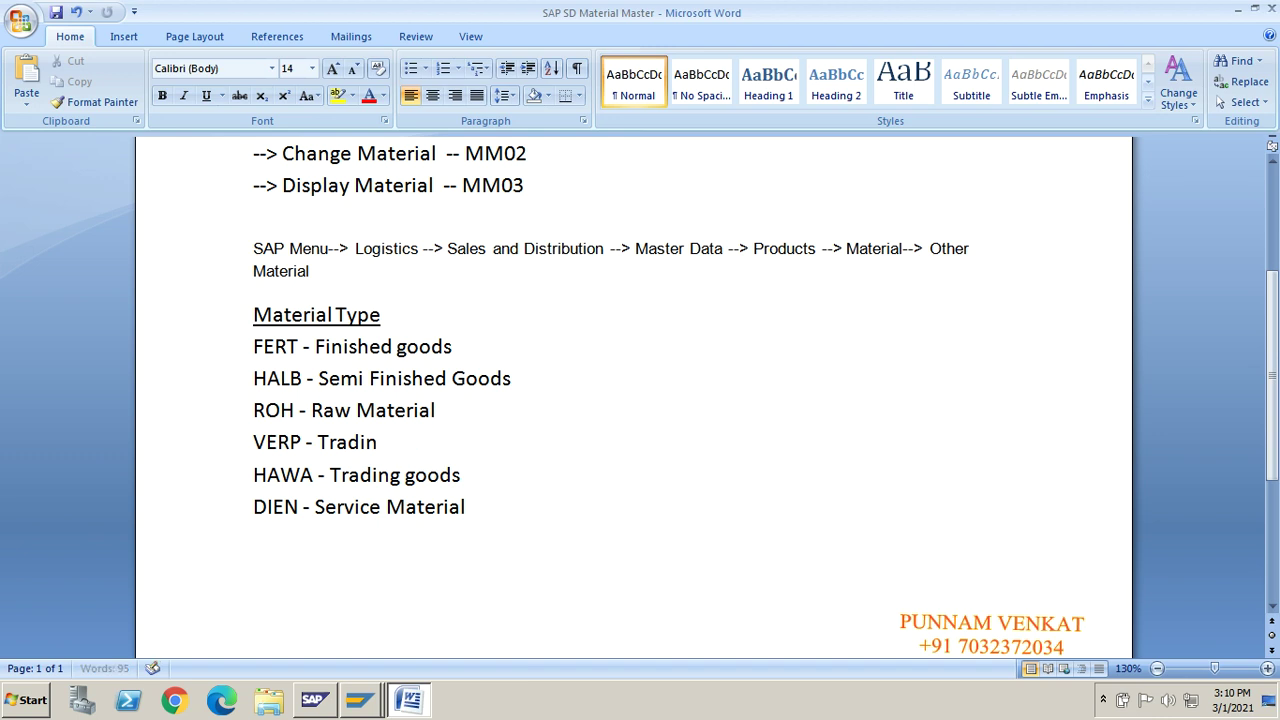
type("pA")
key("BackSpace")
key("BackSpace")
type("Paking")
key("BackSpace")
key("BackSpace")
key("BackSpace")
key("BackSpace")
type("cking mare")
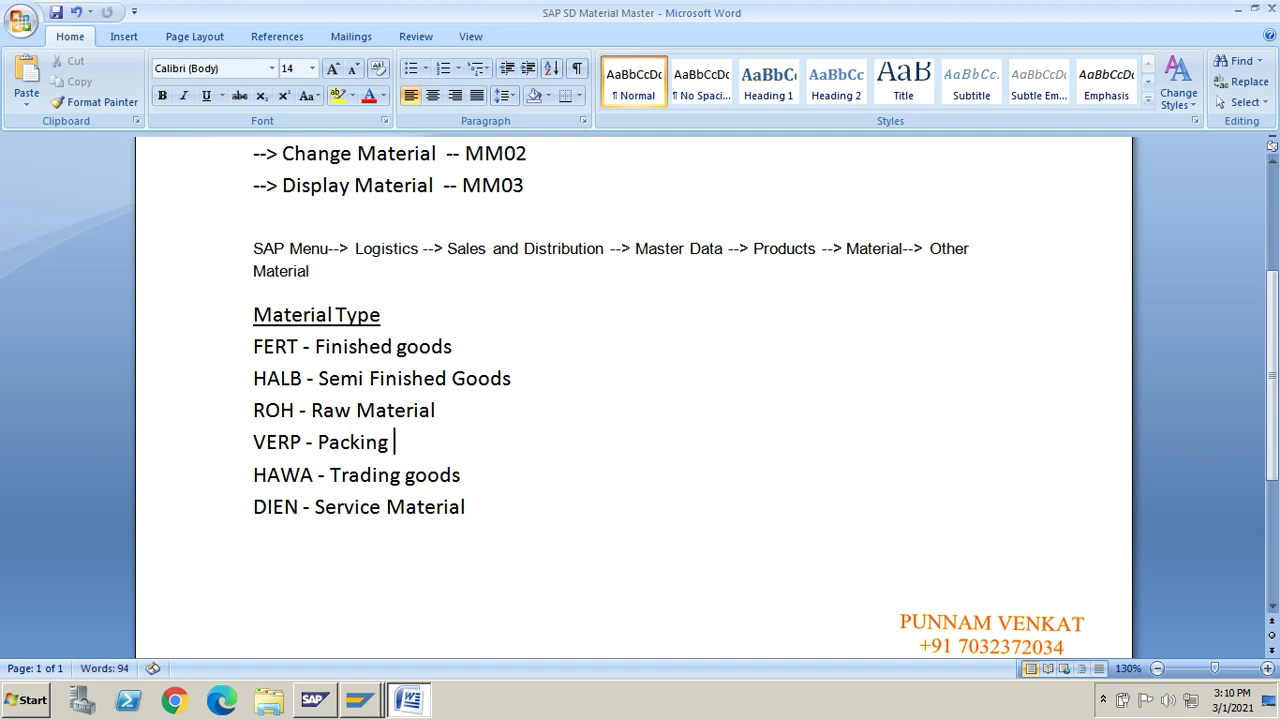
key("BackSpace")
key("BackSpace")
key("BackSpace")
key("BackSpace")
key("BackSpace")
type("ma")
key("BackSpace")
key("BackSpace")
type("Material")
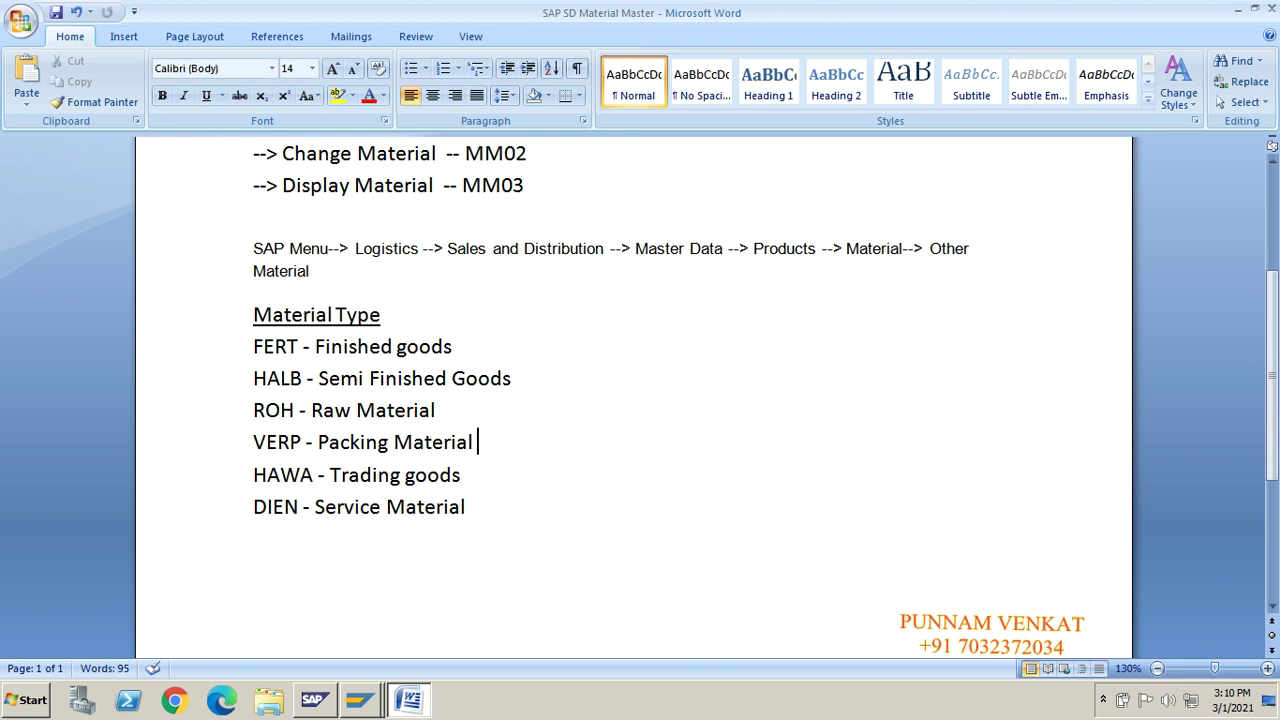
- Return to SAP and set the material type of KL STEELS to FERT Finished product
key("alt+Tab")
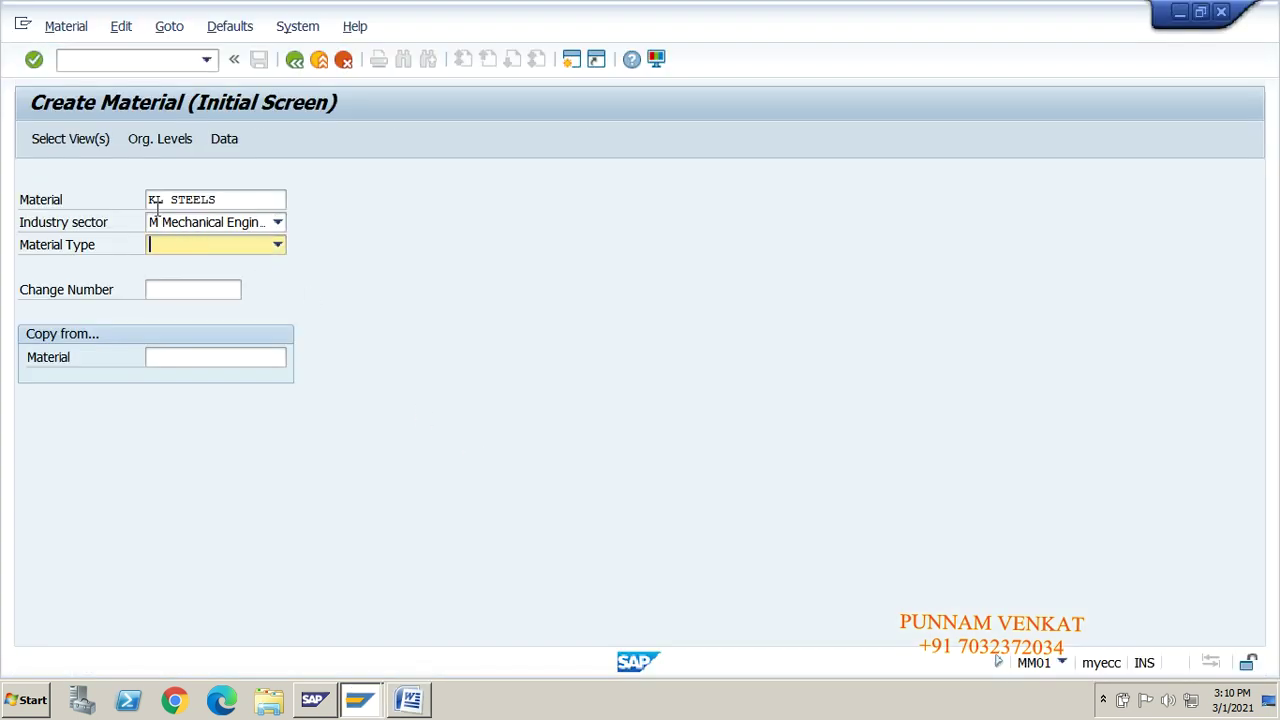
left_click(223, 199)
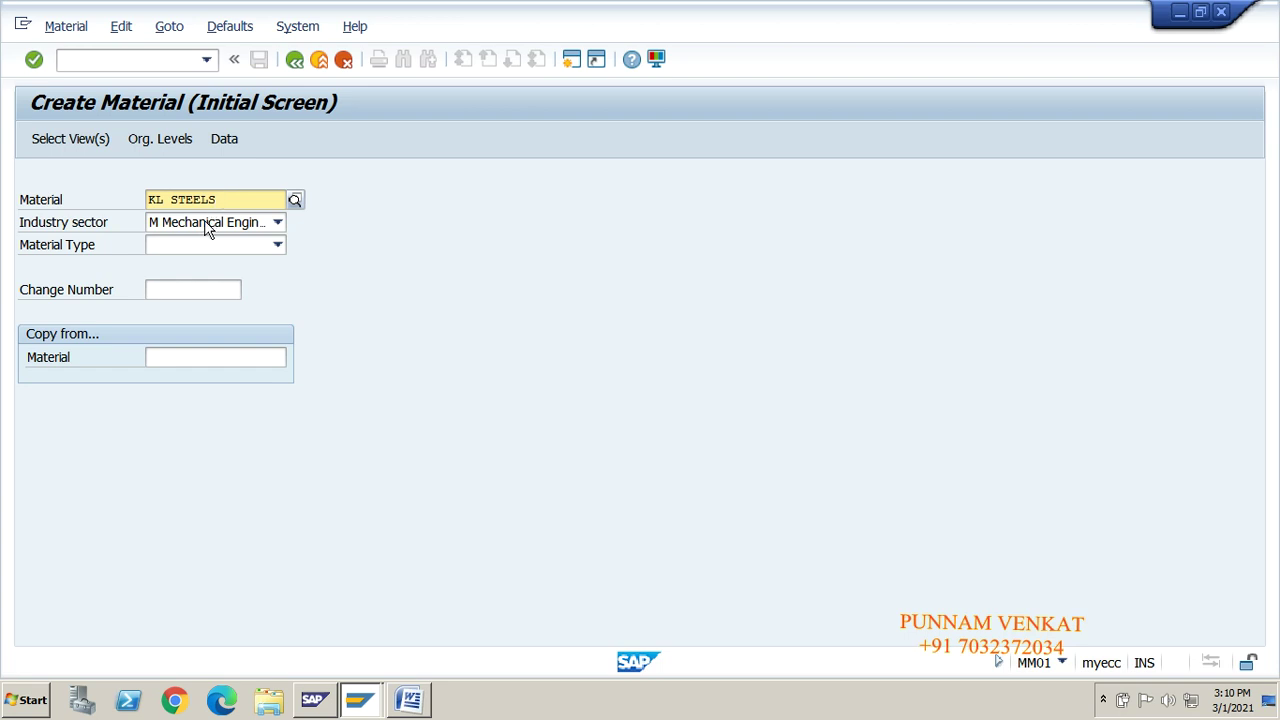
left_click(207, 245)
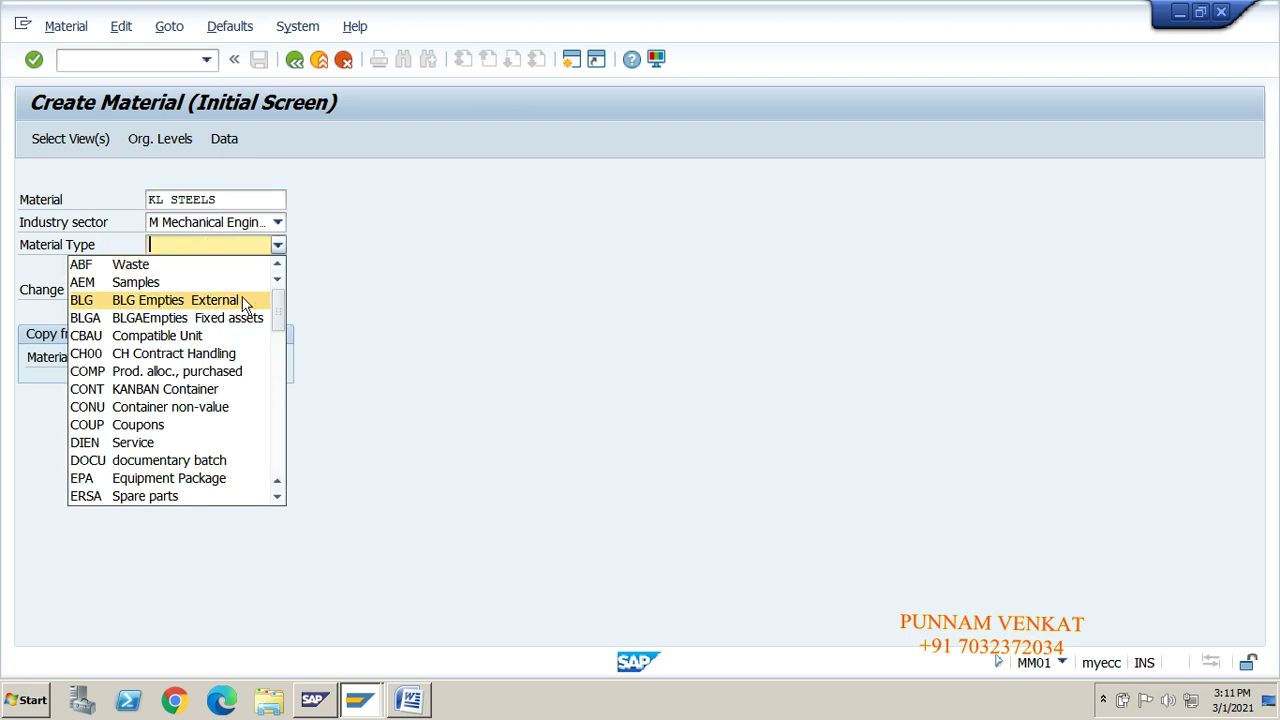
left_click_drag(279, 314, 281, 334)
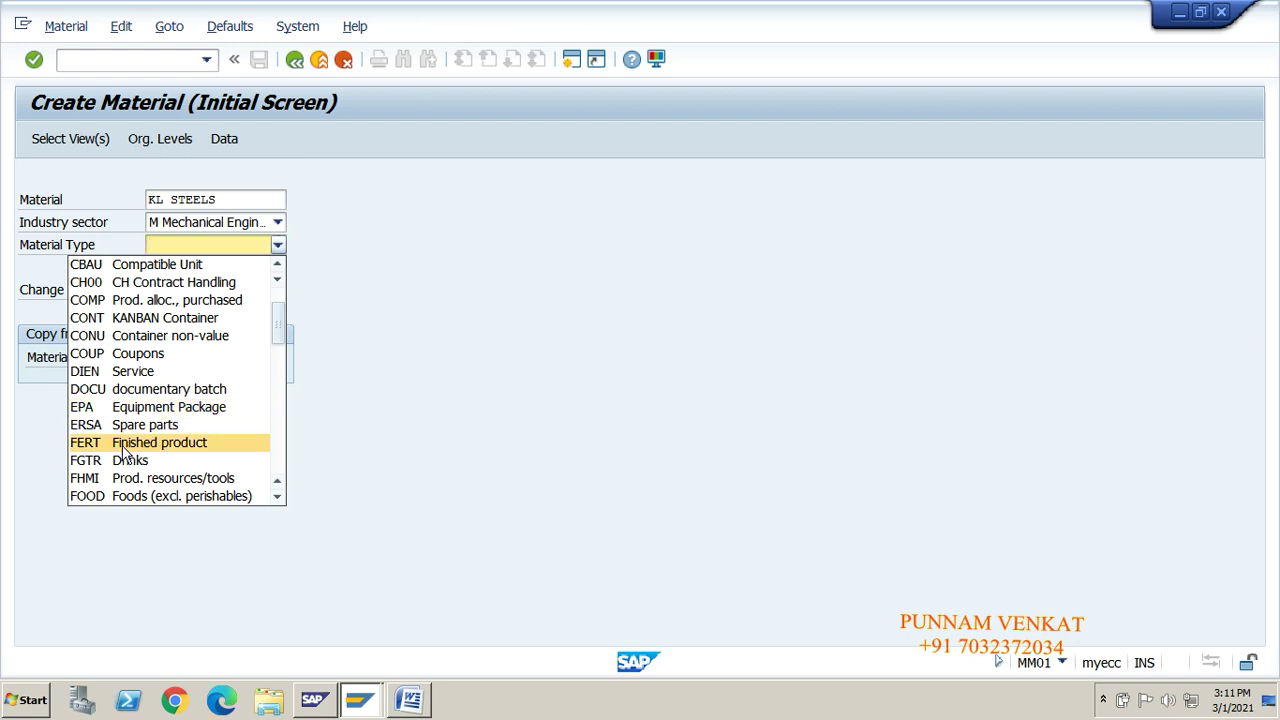
left_click(165, 446)
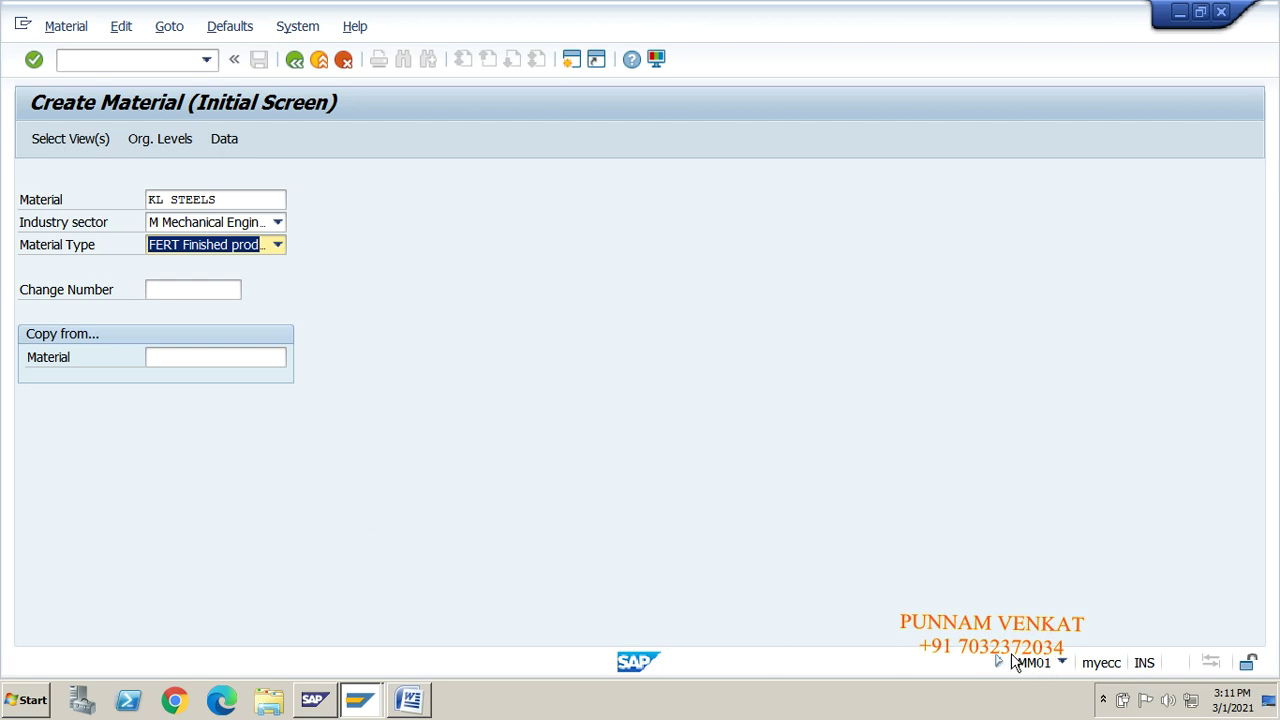
left_click(223, 200)
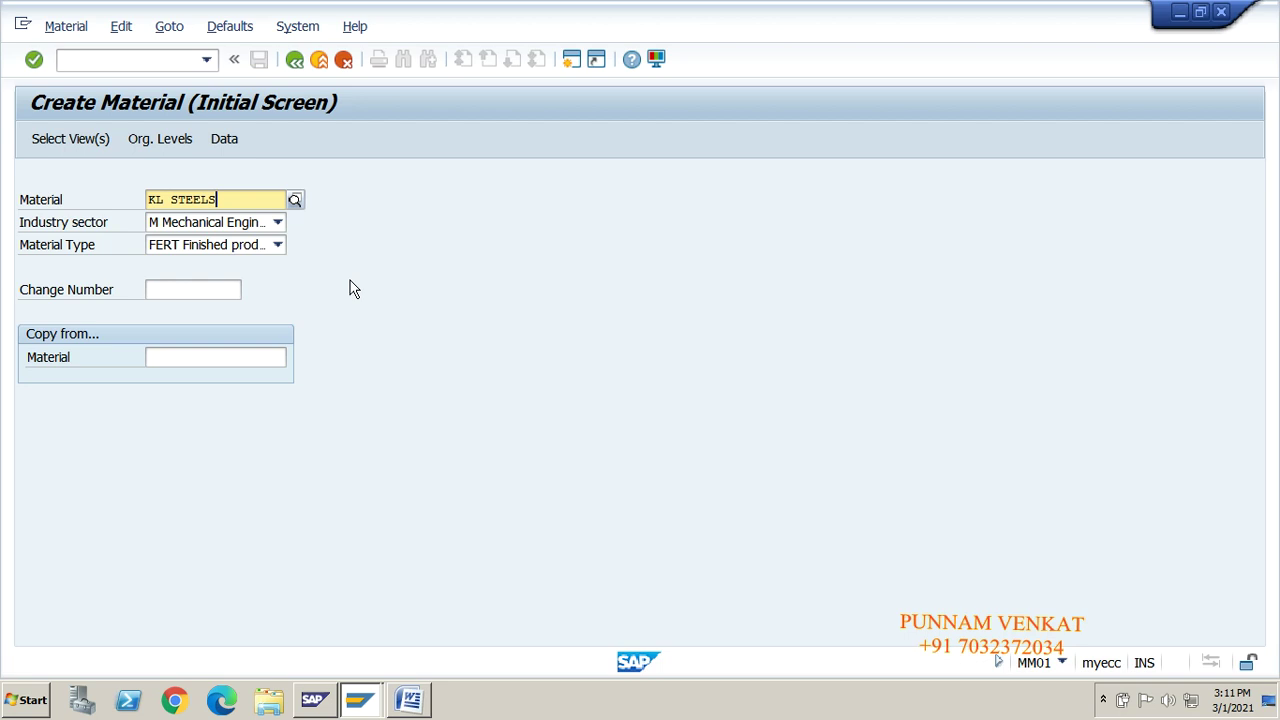
key("Return")
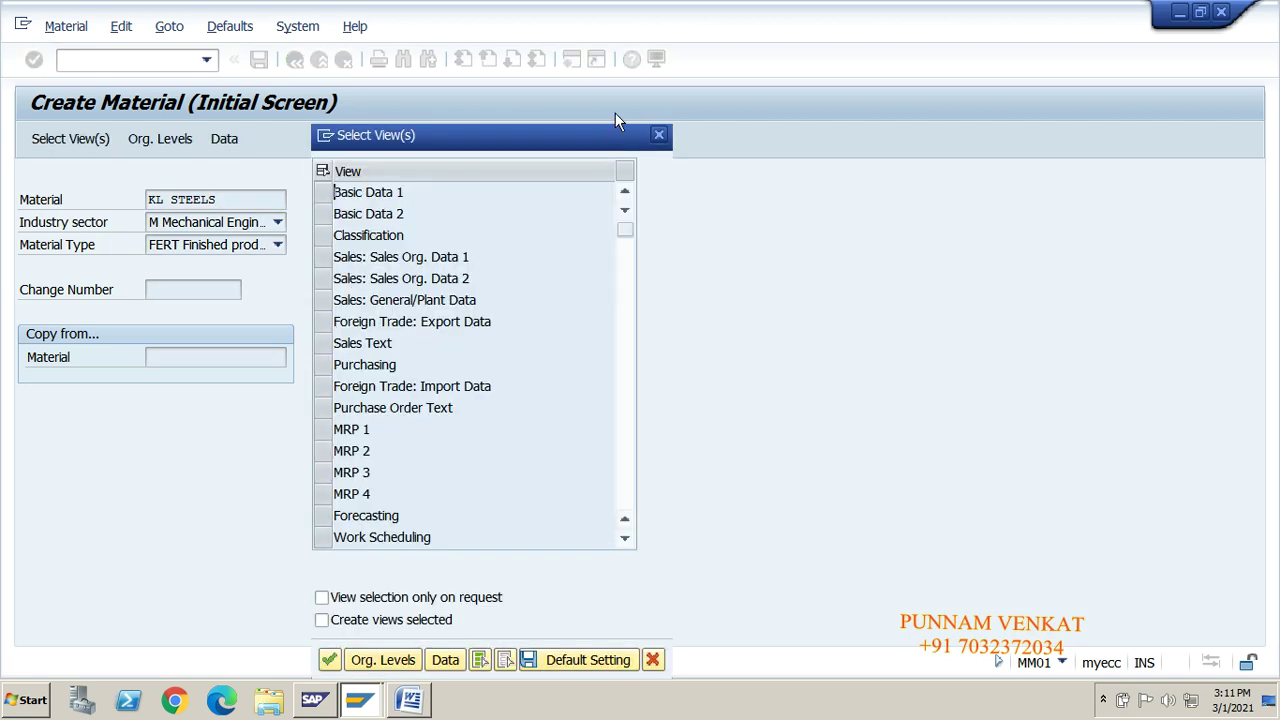
left_click_drag(524, 132, 643, 41)
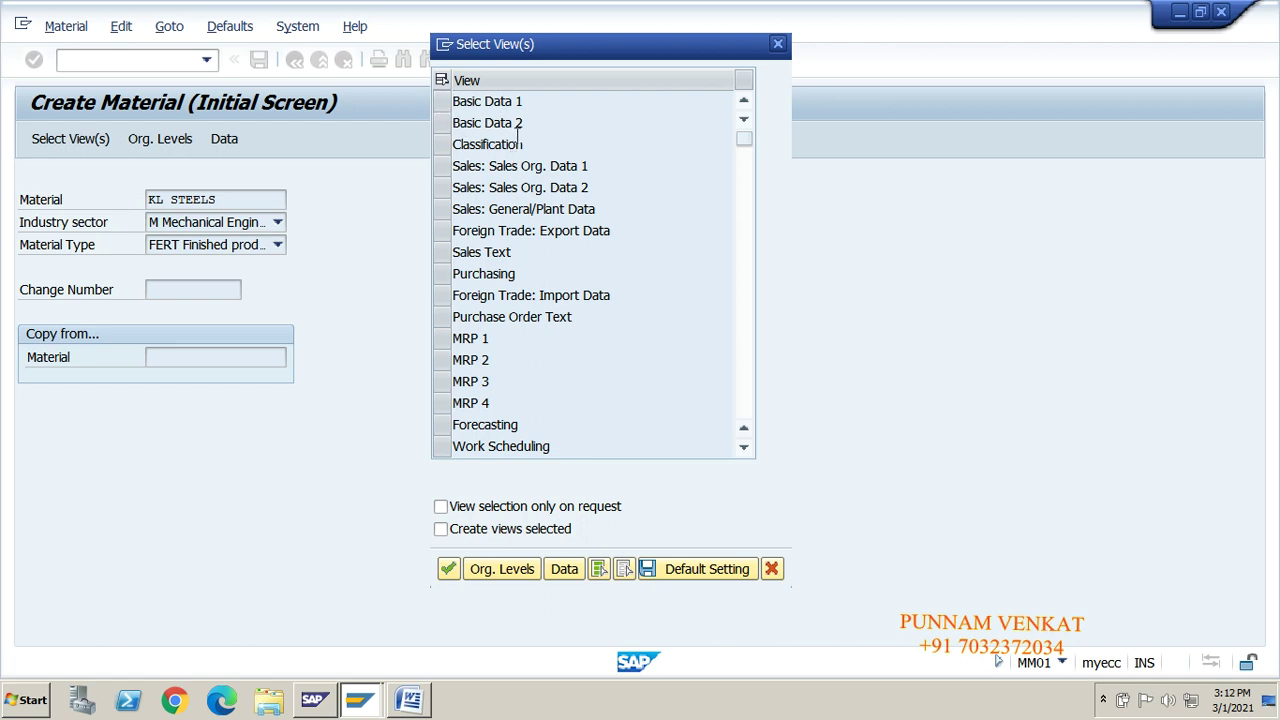
left_click(778, 46)
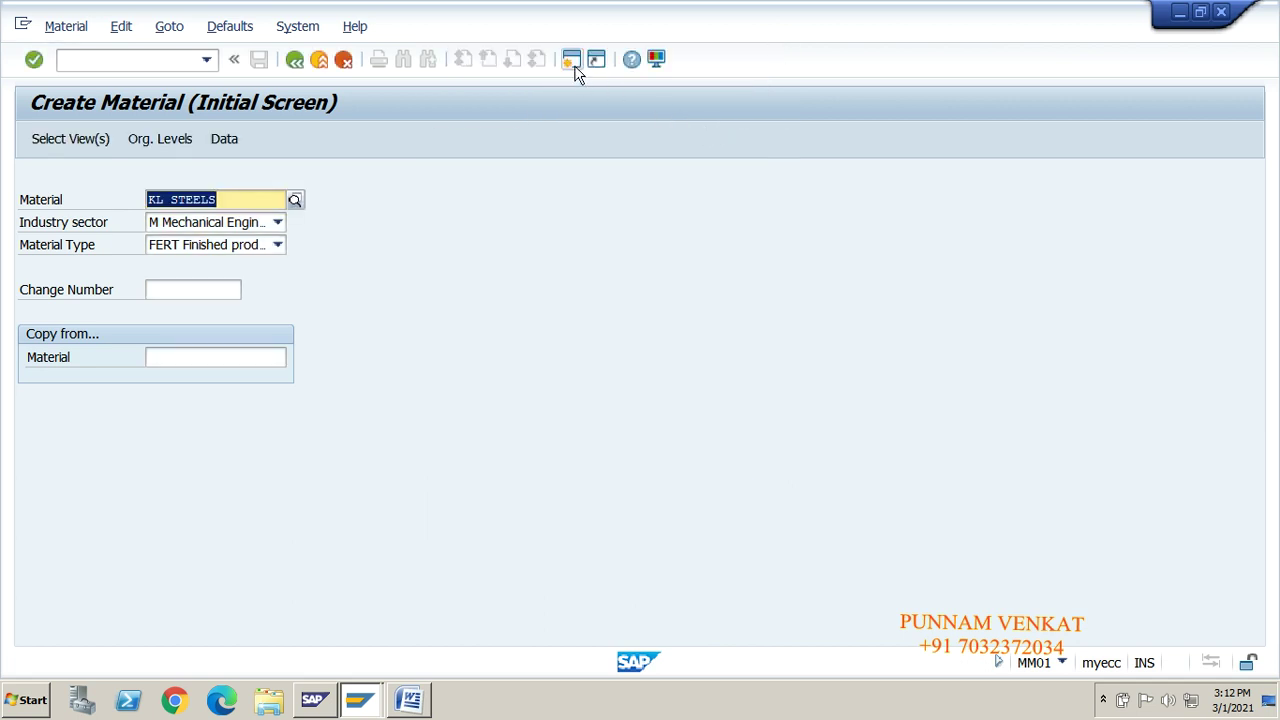
- Open a new SAP session and start transaction FS00 in it
left_click(572, 62)
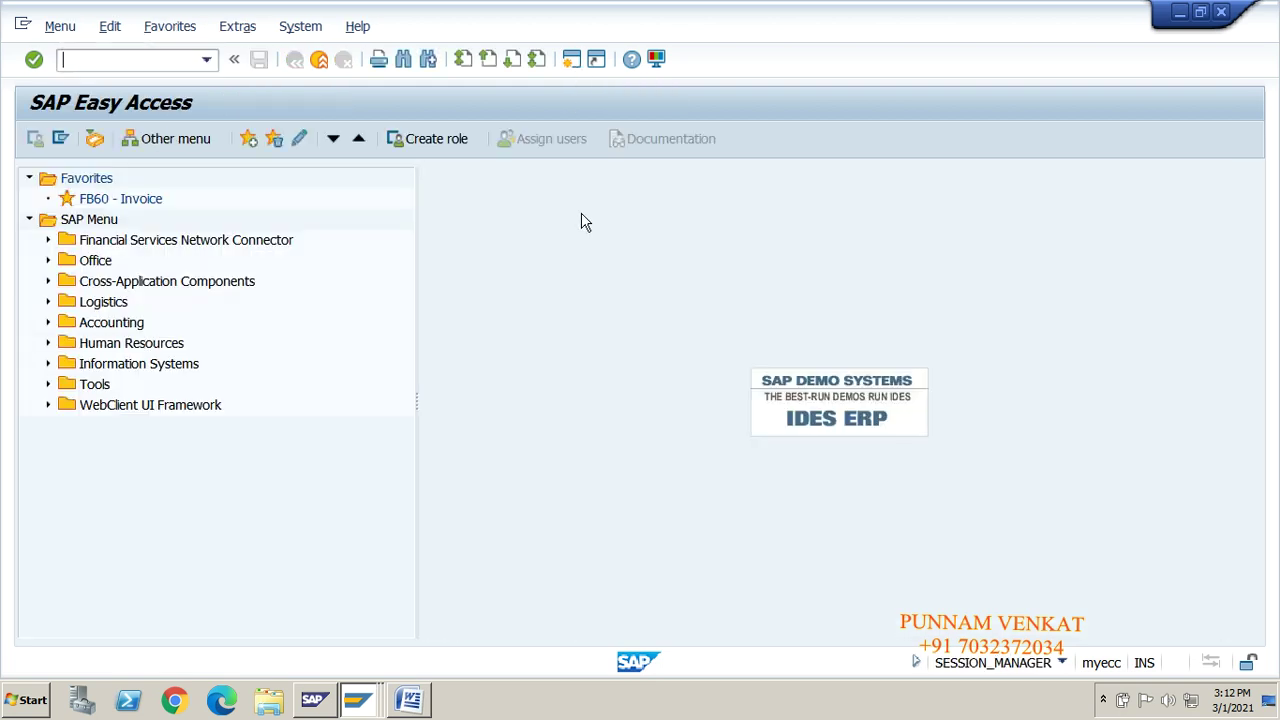
type("FS00")
key("Return")
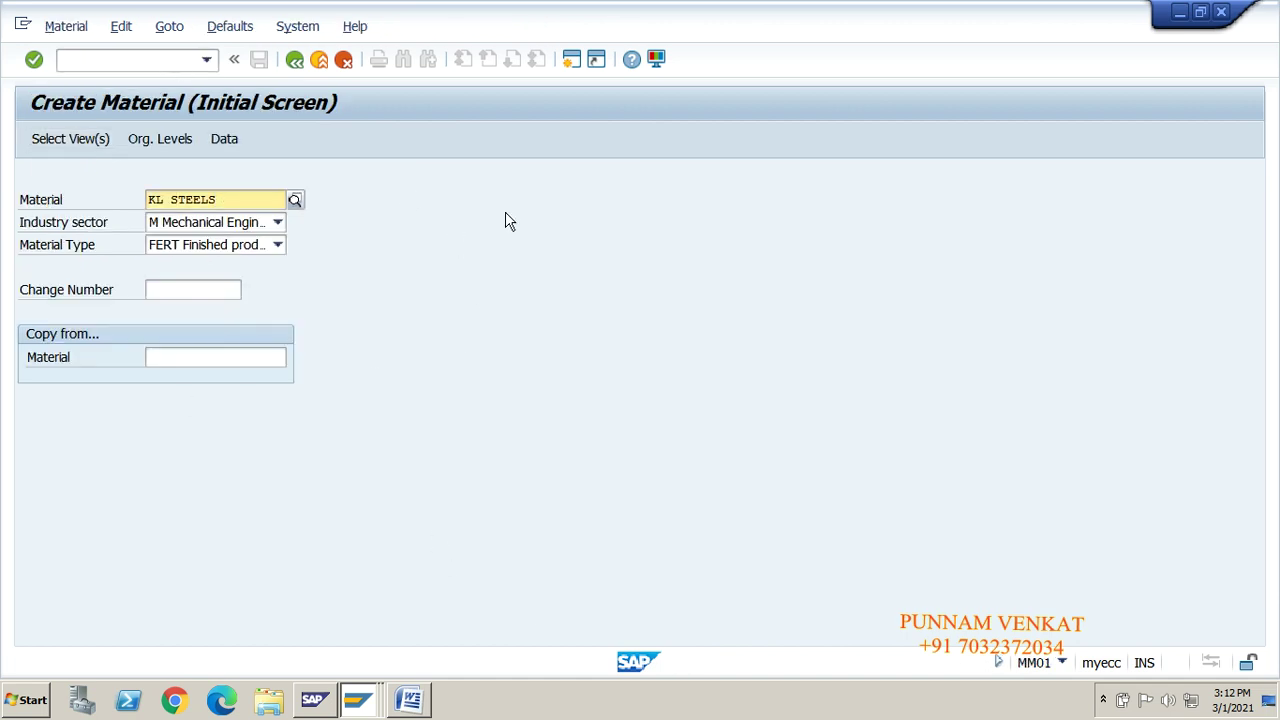
- Open the view selection for KL STEELS and examine the available views from Basic Data 1 down to Compliance / Basic Materials
key("Return")
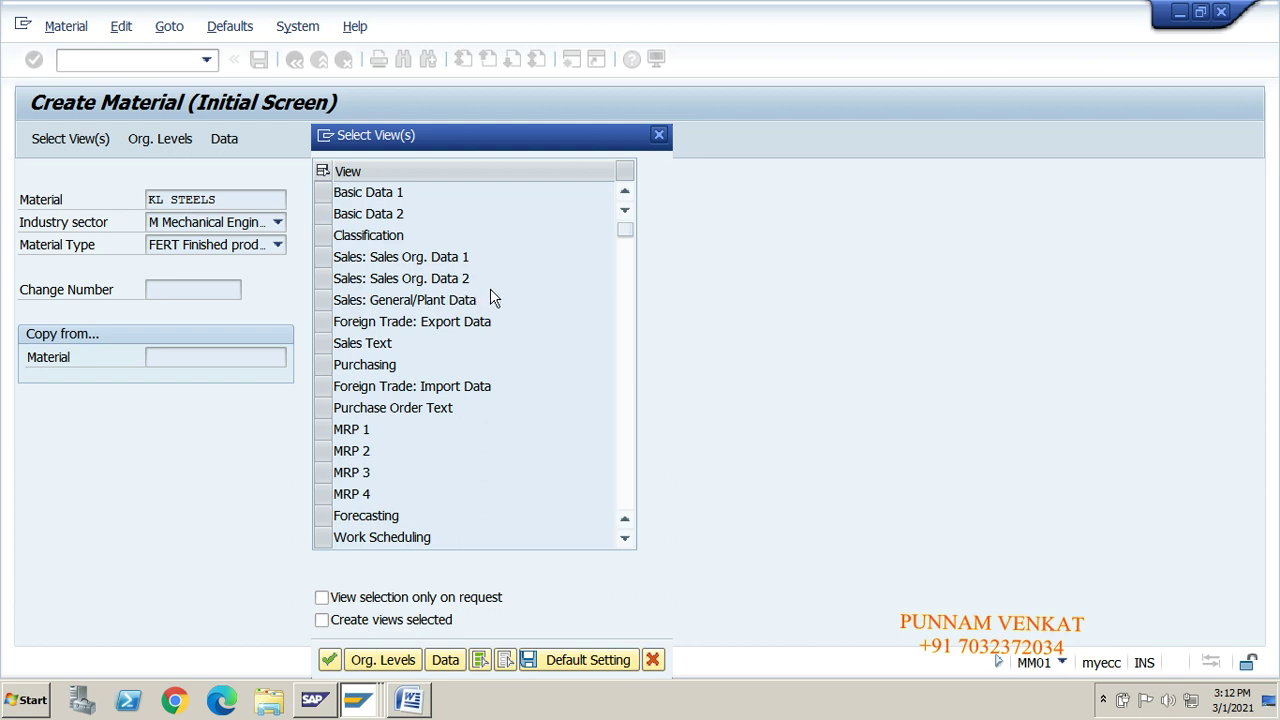
left_click(626, 541)
left_click(625, 540)
left_click(625, 540)
left_click(625, 540)
left_click(625, 540)
left_click(625, 540)
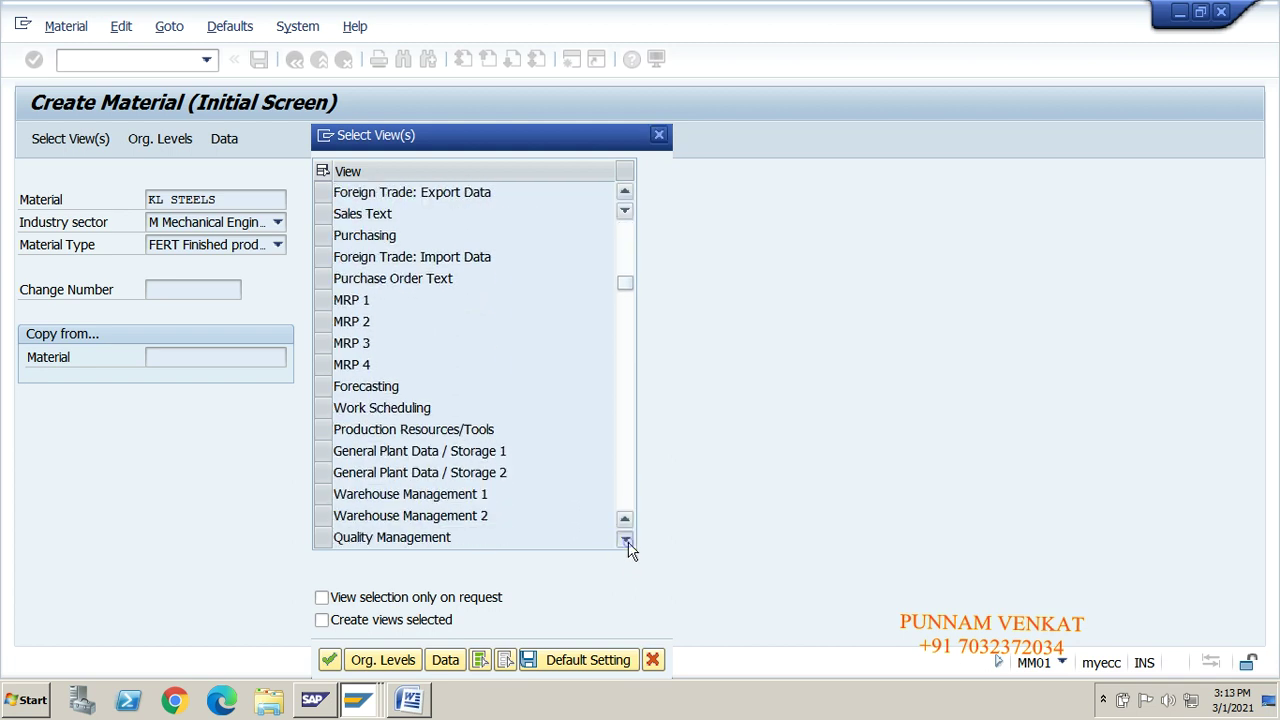
left_click(625, 540)
left_click(625, 540)
left_click(625, 540)
left_click(625, 540)
left_click(625, 540)
left_click(625, 540)
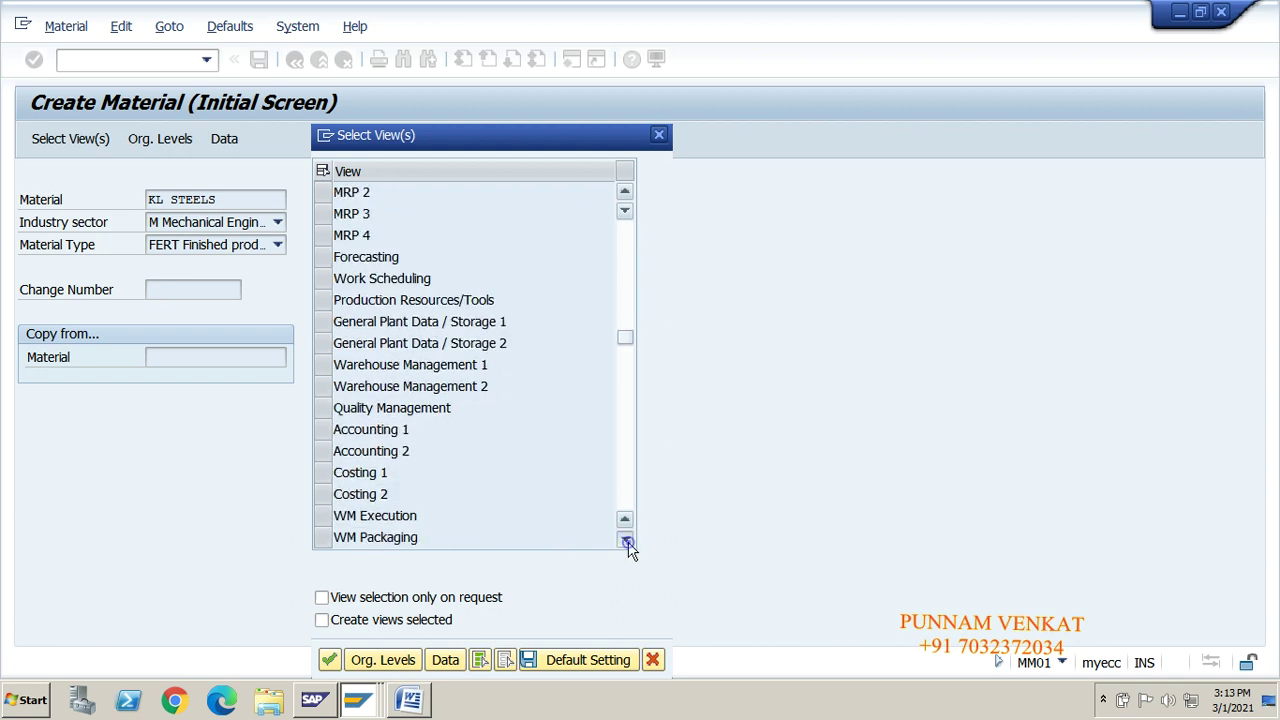
left_click(625, 540)
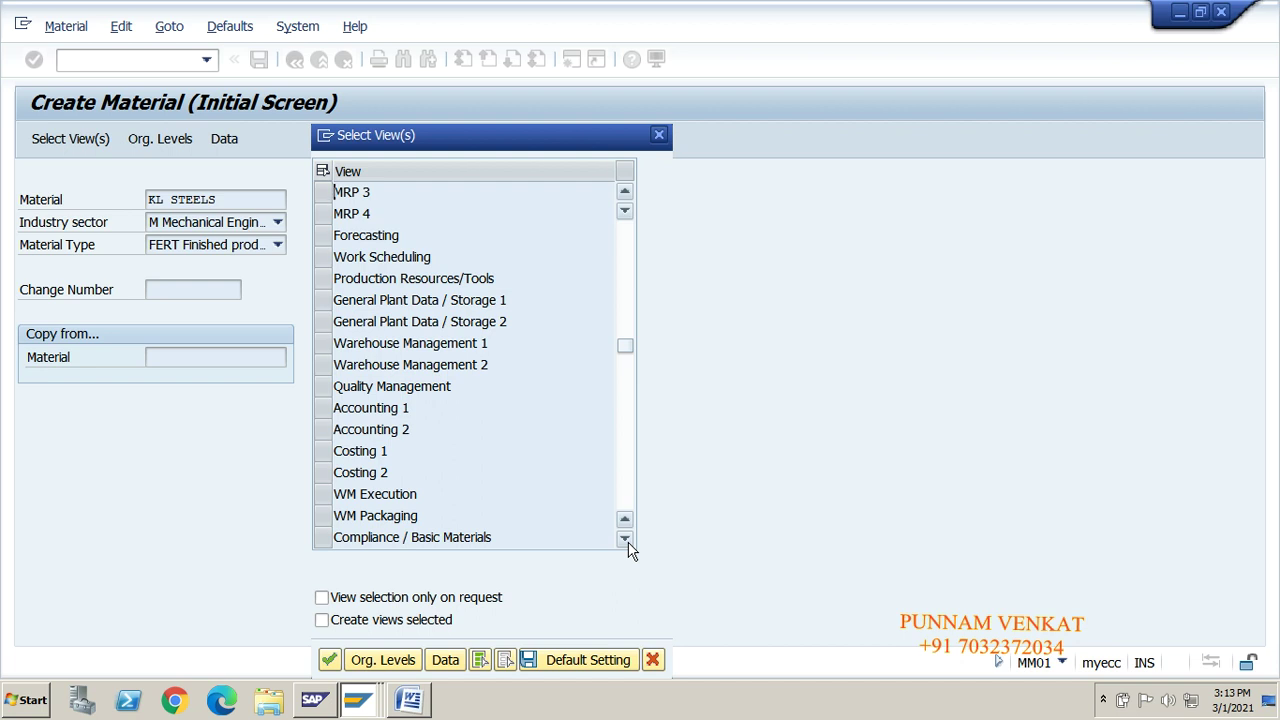
- Switch to the Word document and examine the line listing the modules the material master integrates, from SD to QM
key("alt+Tab")
key("alt+Tab")
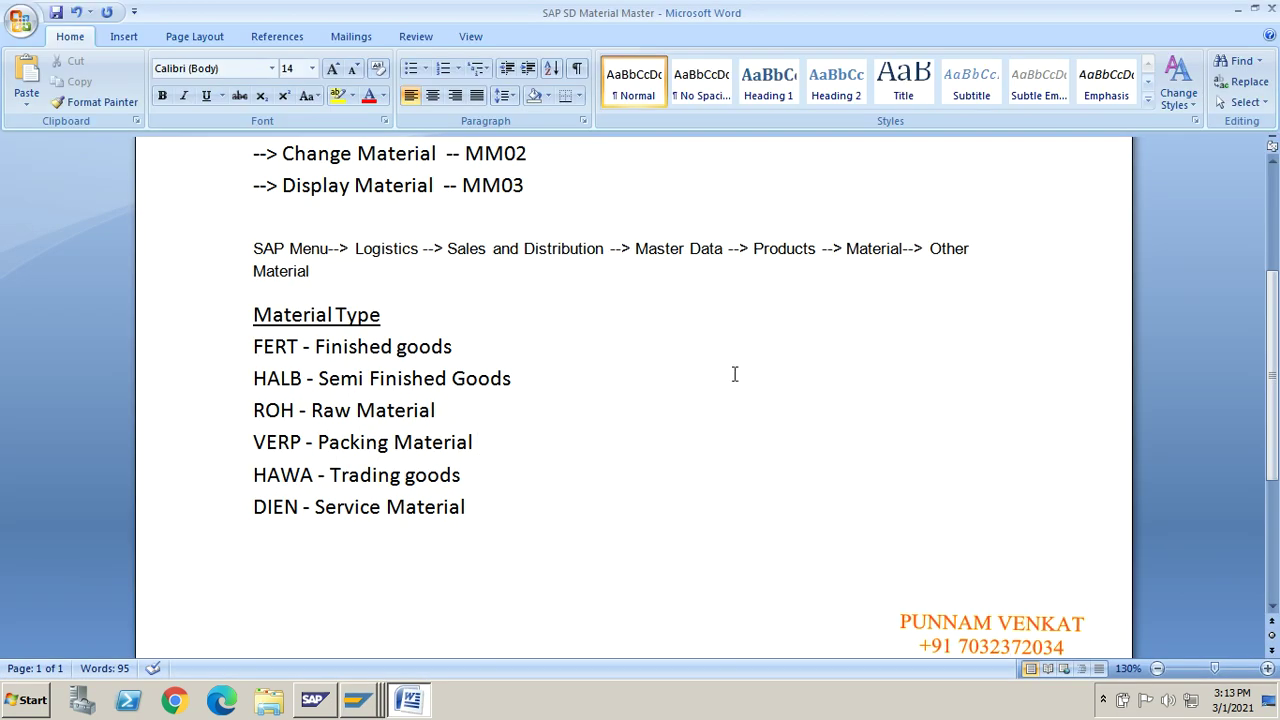
scroll(725, 368, "up", 3)
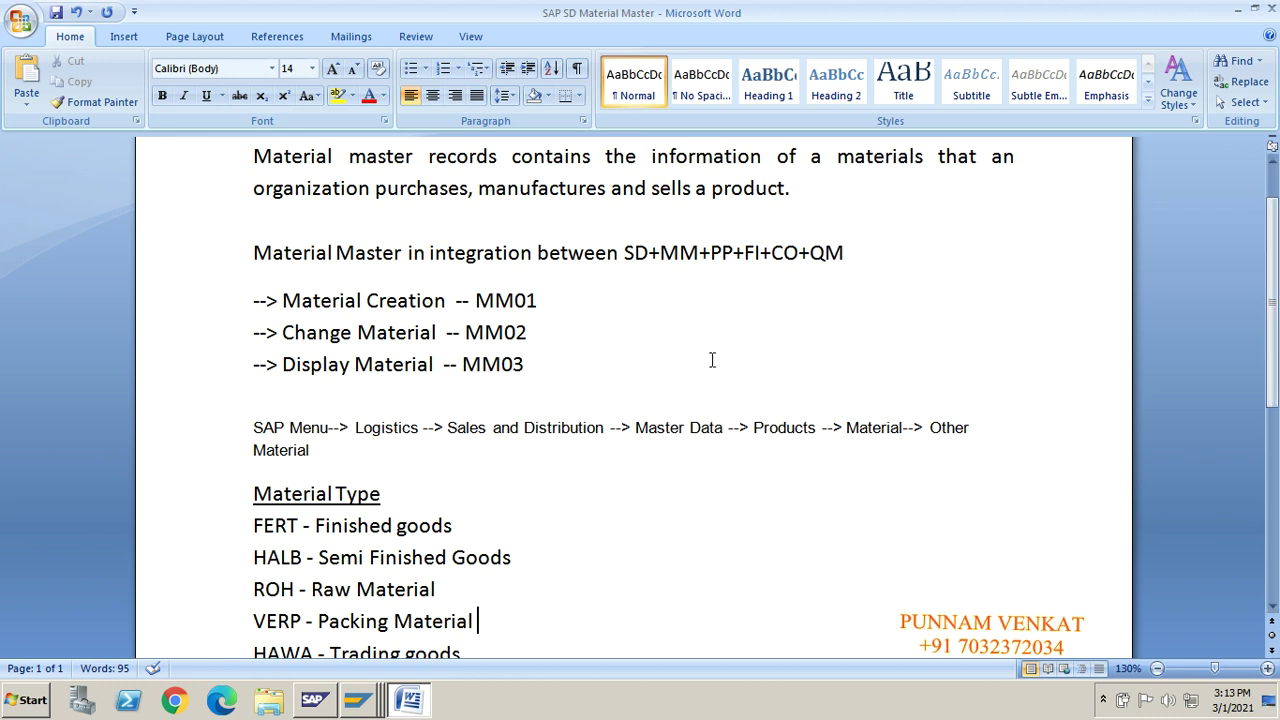
double_click(620, 253)
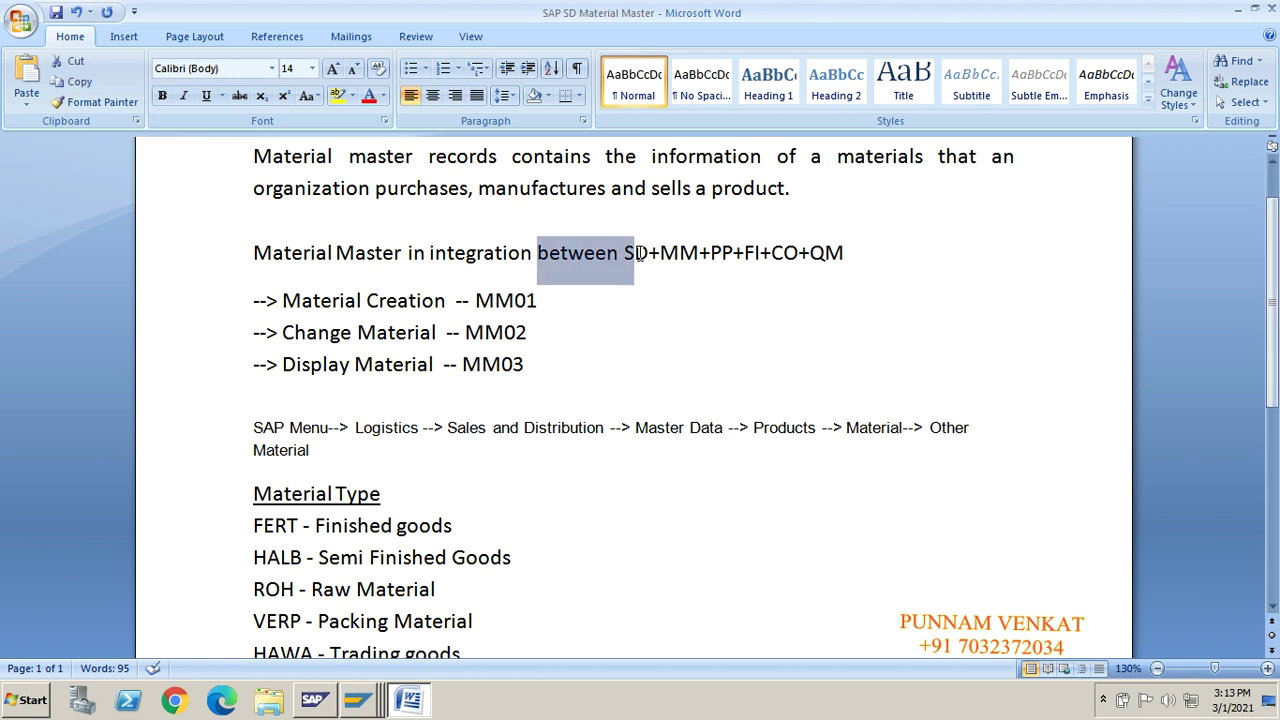
left_click_drag(658, 253, 808, 253)
left_click(711, 253)
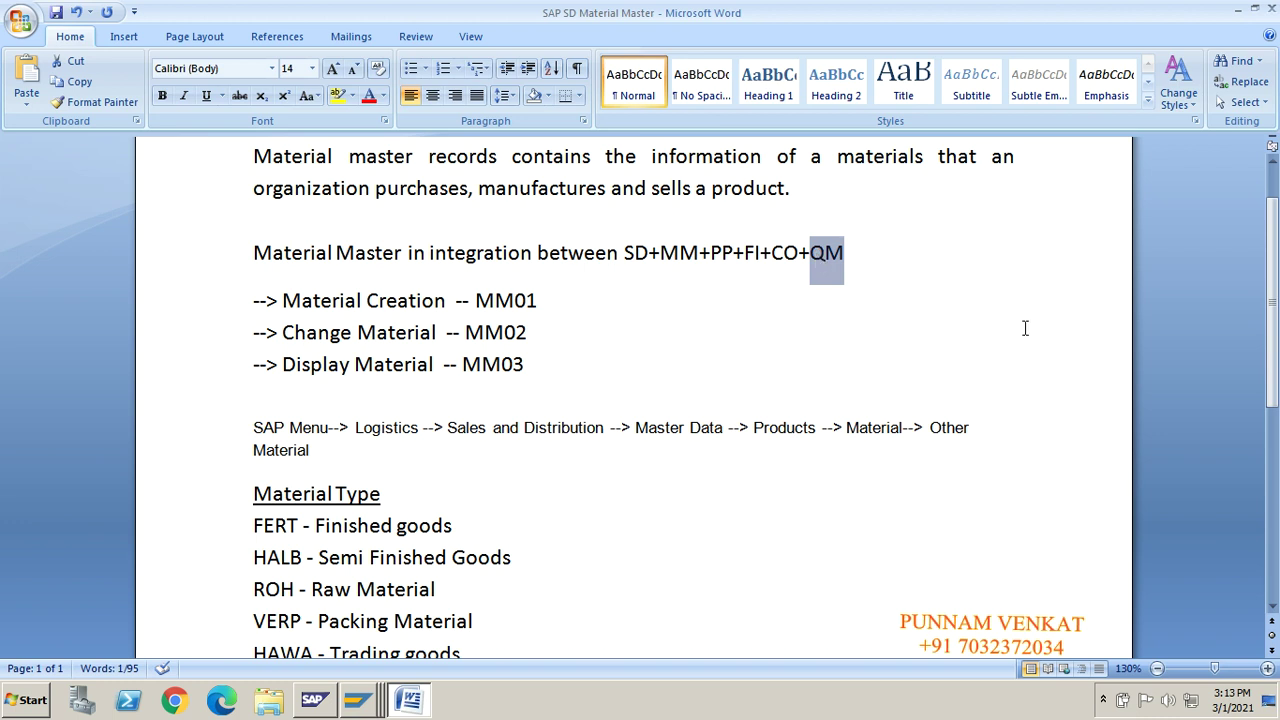
- Return to SAP and select the views Basic Data 1, Sales Org. Data 1 and 2, Sales: General/Plant Data, and Purchasing
key("alt+Tab")
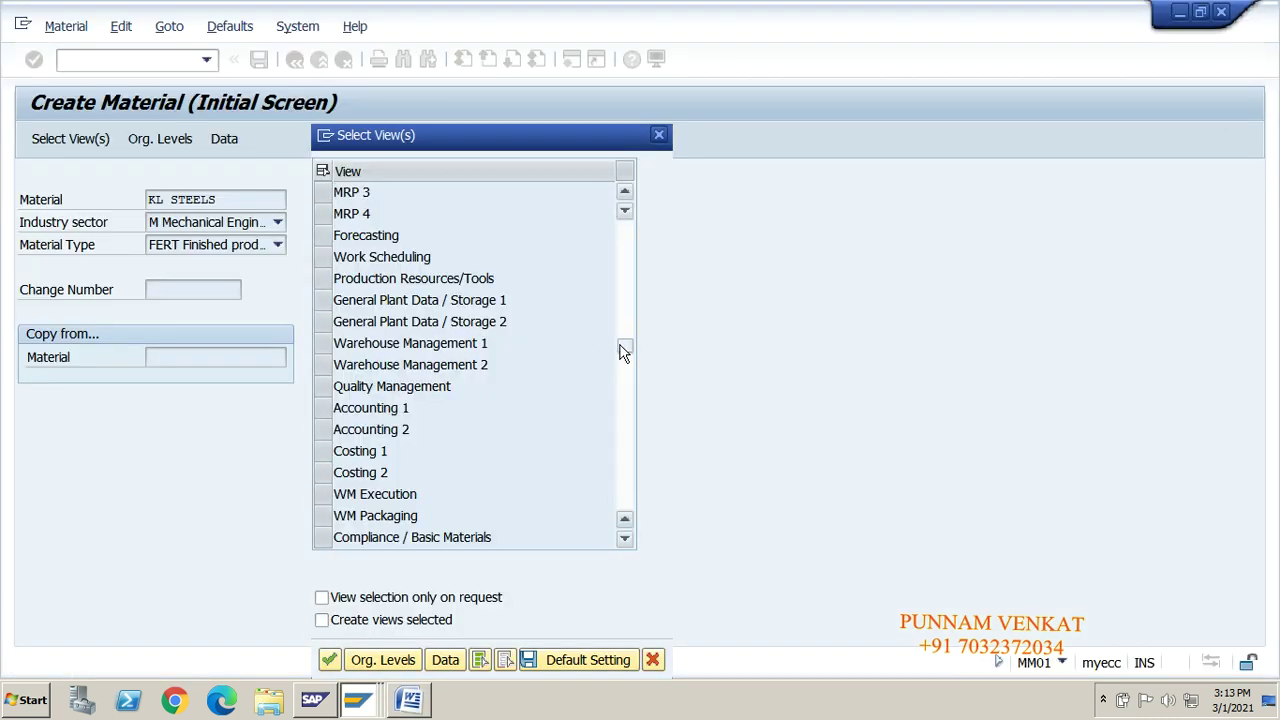
left_click_drag(624, 345, 624, 227)
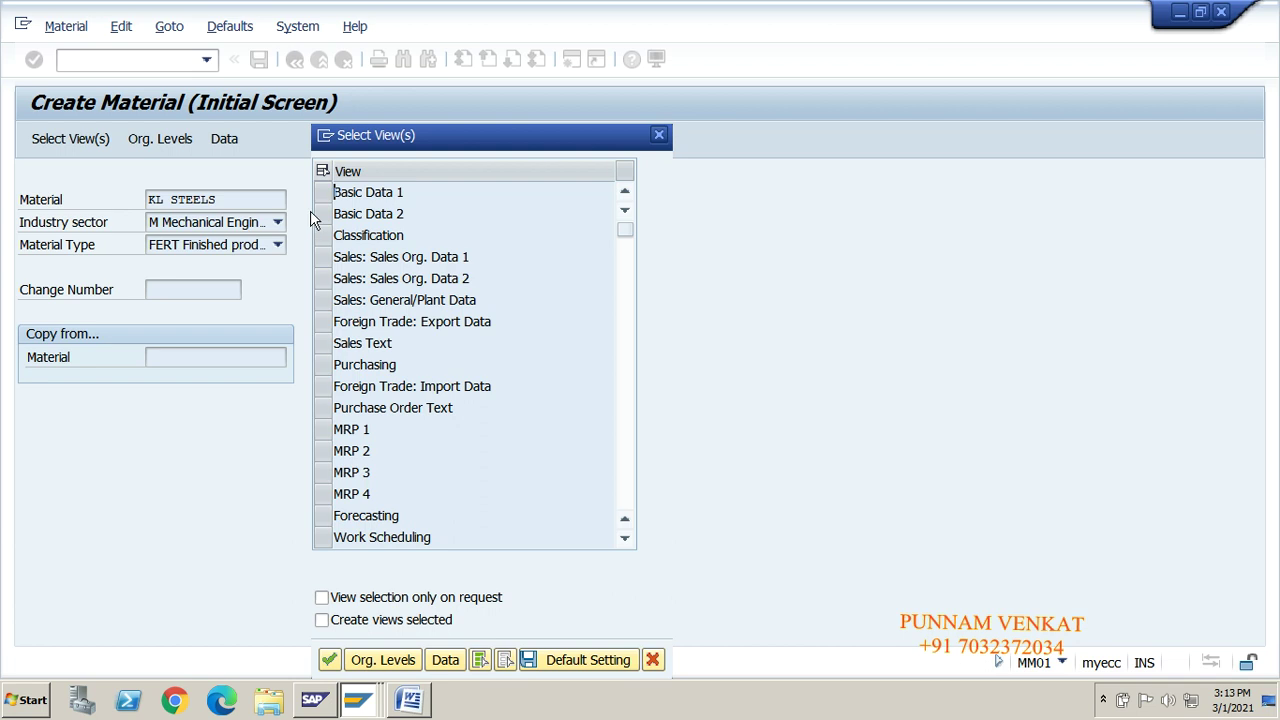
left_click(326, 195)
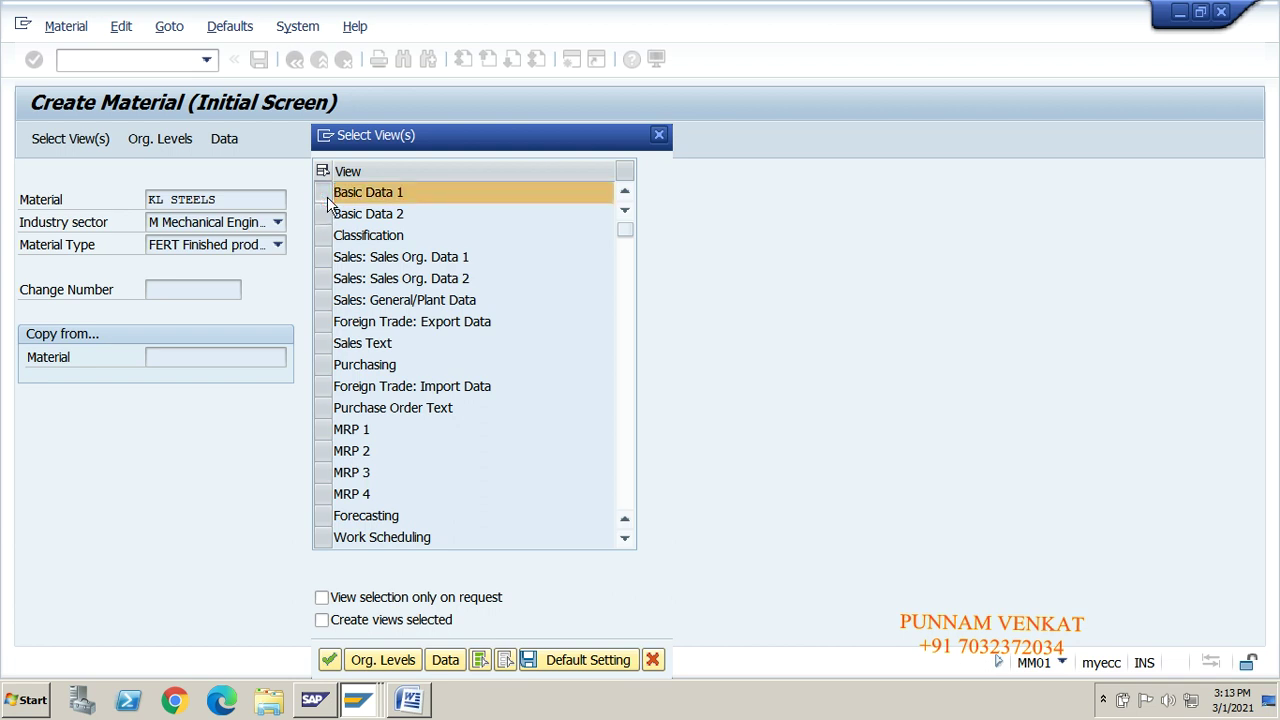
left_click(326, 259)
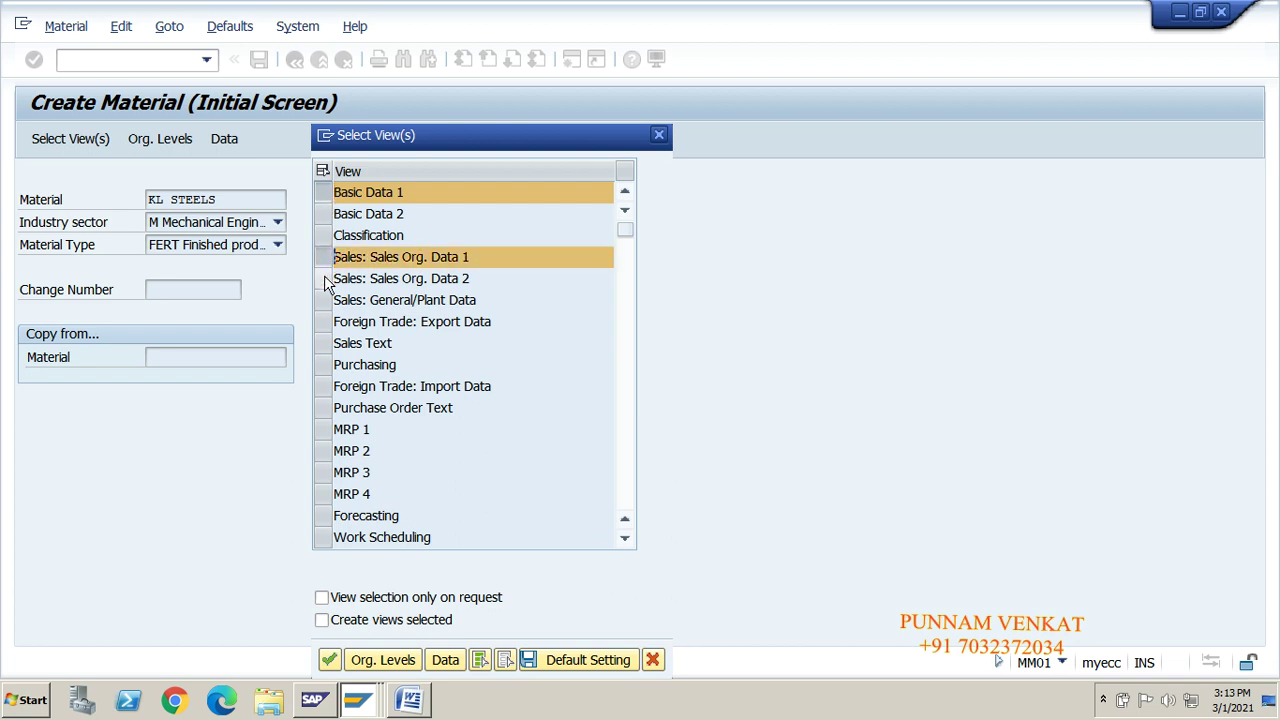
left_click(326, 280)
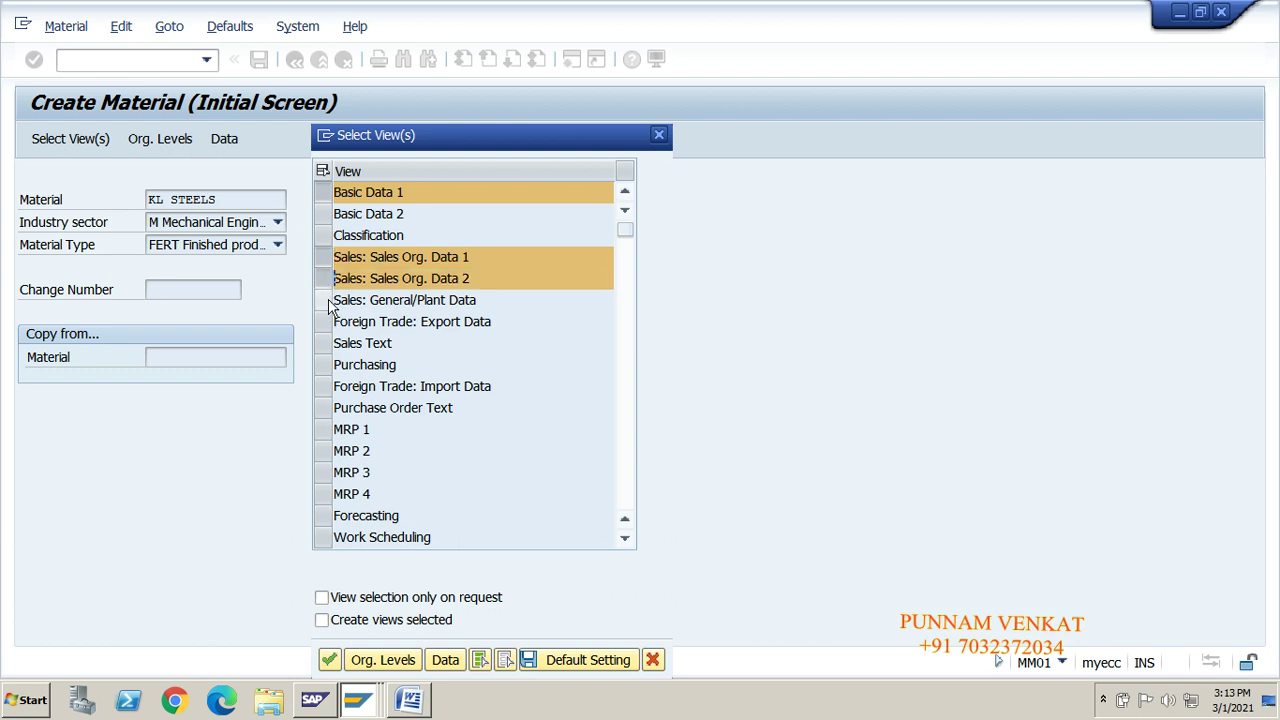
left_click(327, 301)
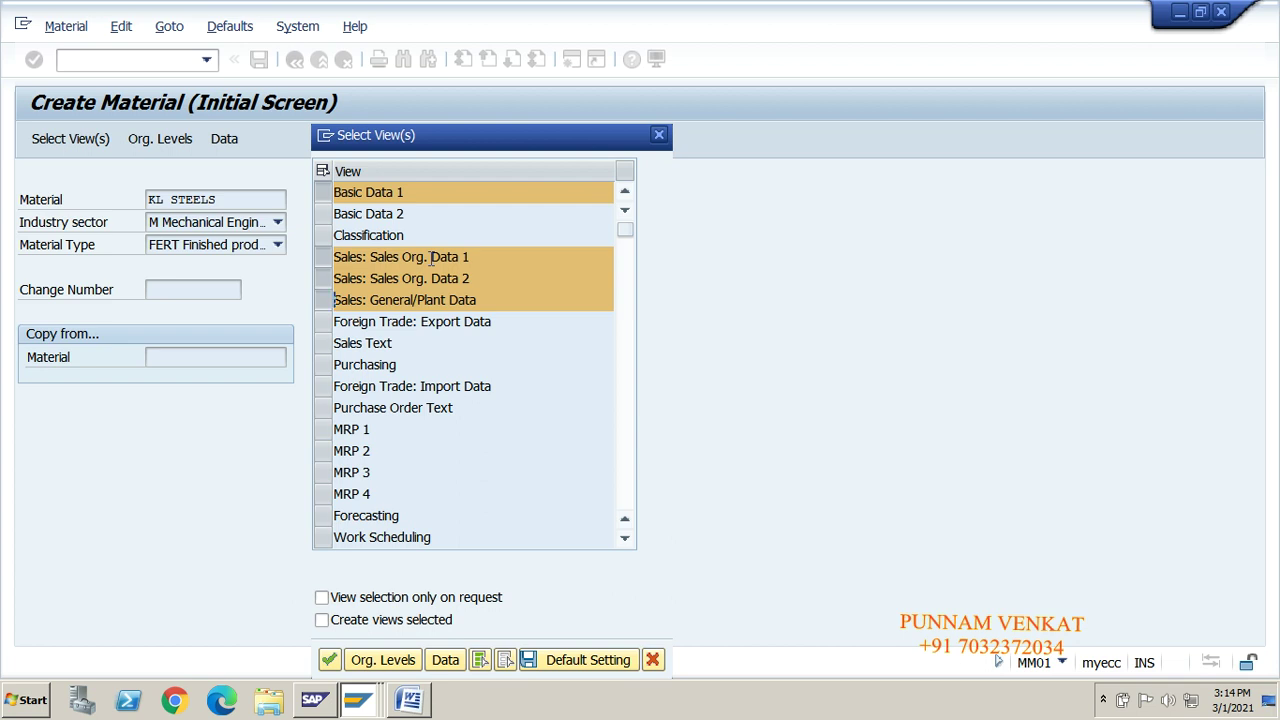
left_click(325, 365)
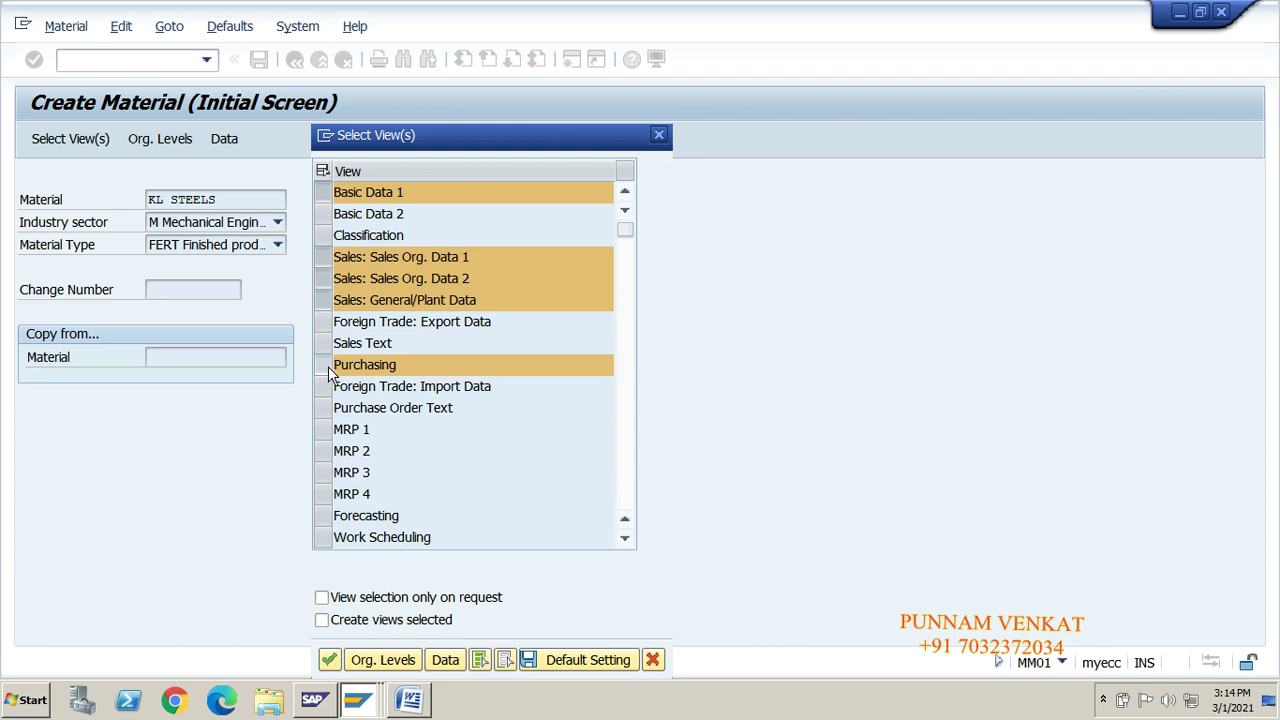
- Add the MRP 1 and Accounting 1 views to the view selection for KL STEELS
left_click(627, 540)
left_click(627, 540)
left_click(627, 540)
left_click(627, 540)
left_click(627, 540)
left_click(627, 540)
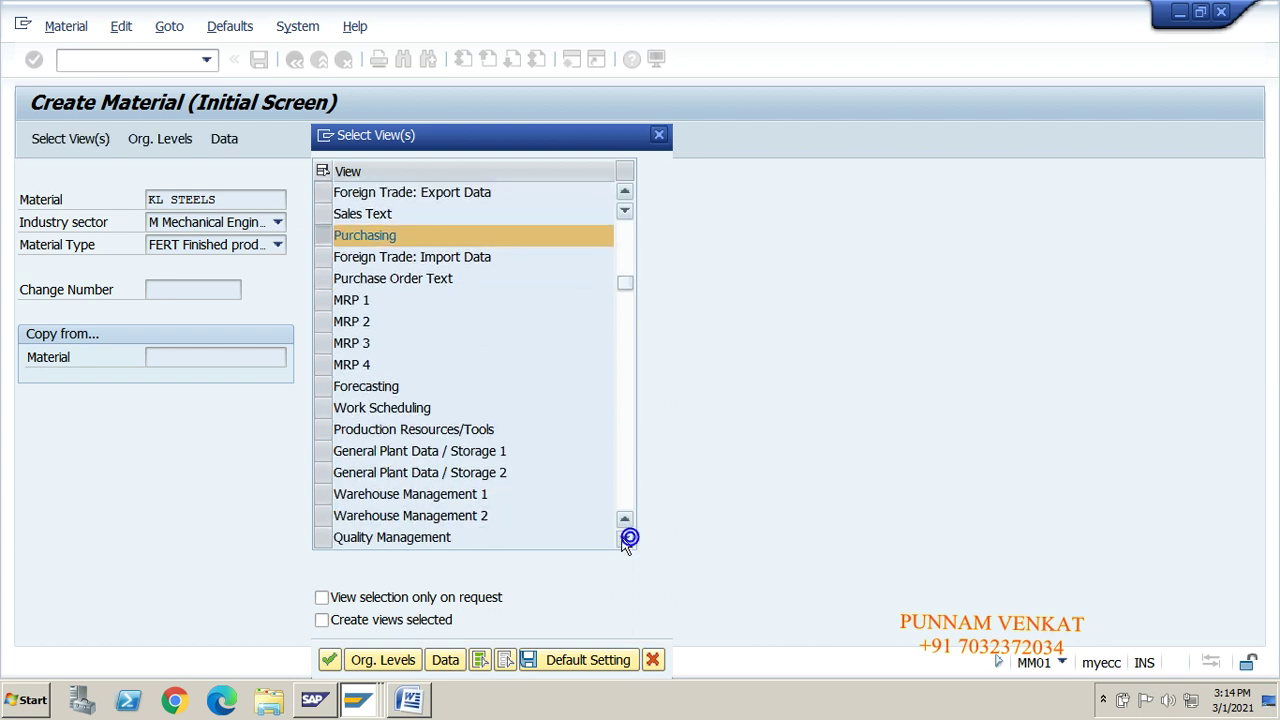
left_click(333, 300)
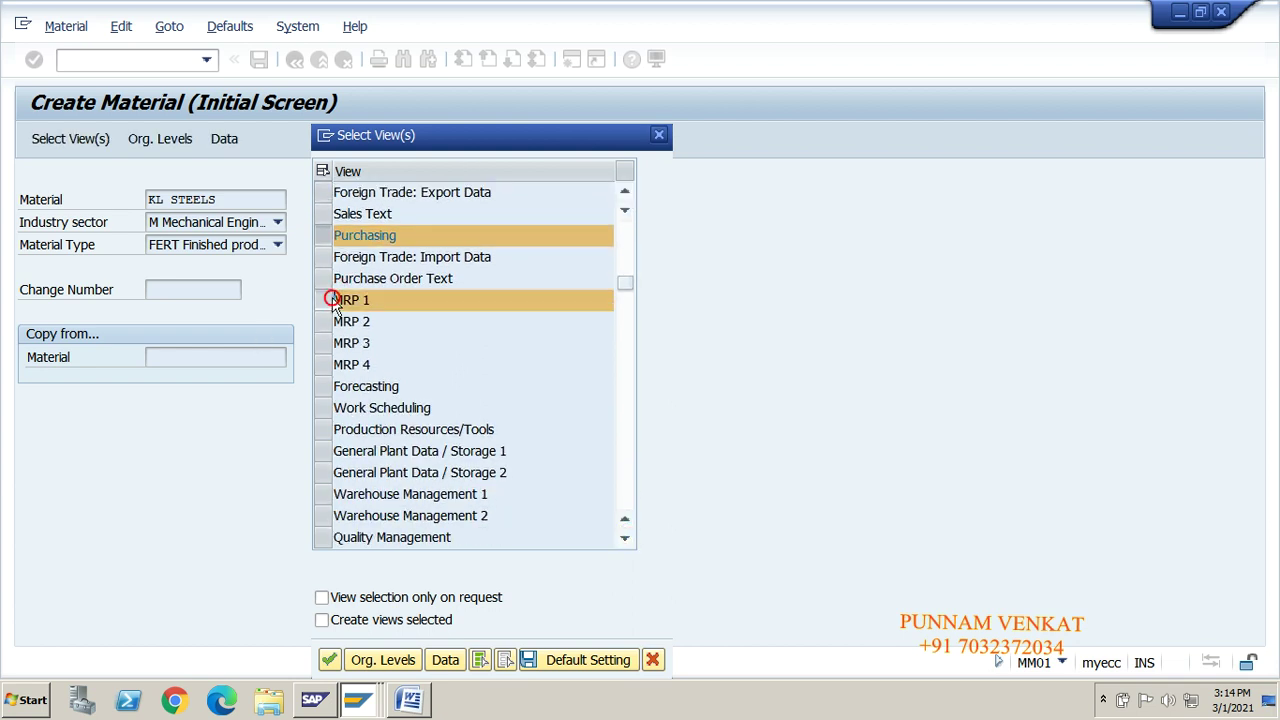
left_click(625, 540)
left_click(625, 540)
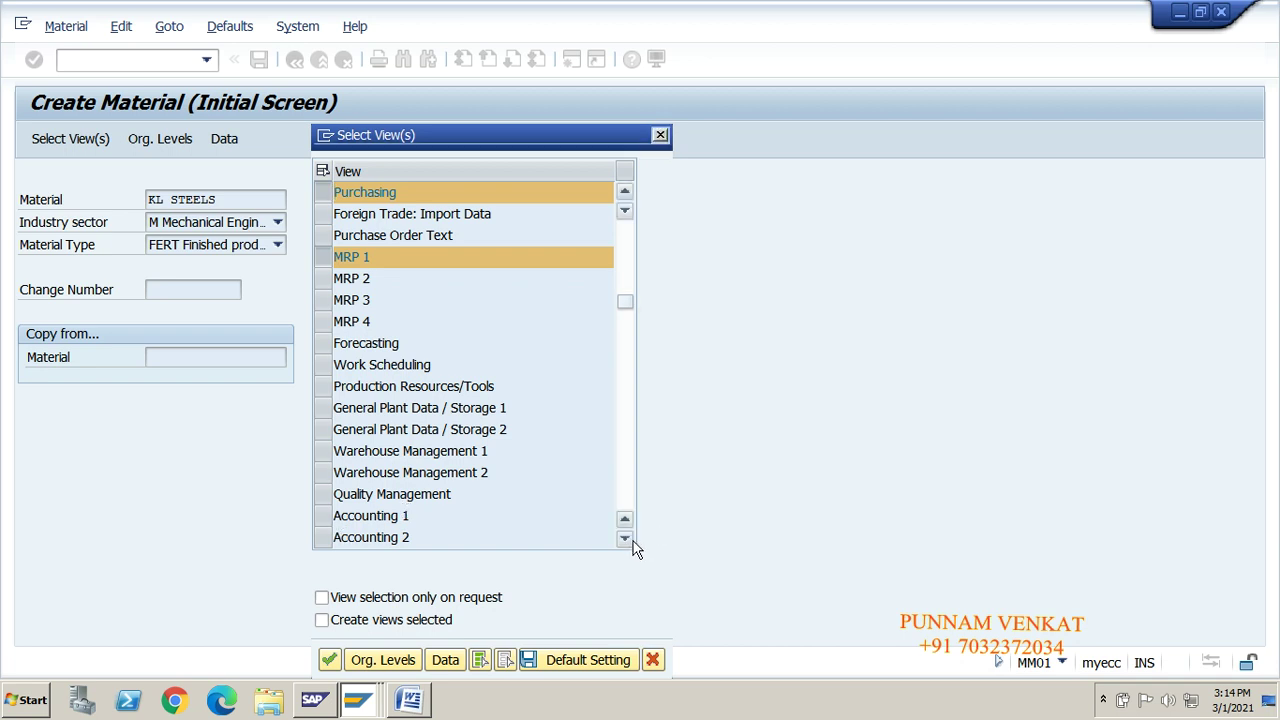
scroll(634, 546, "down", 4)
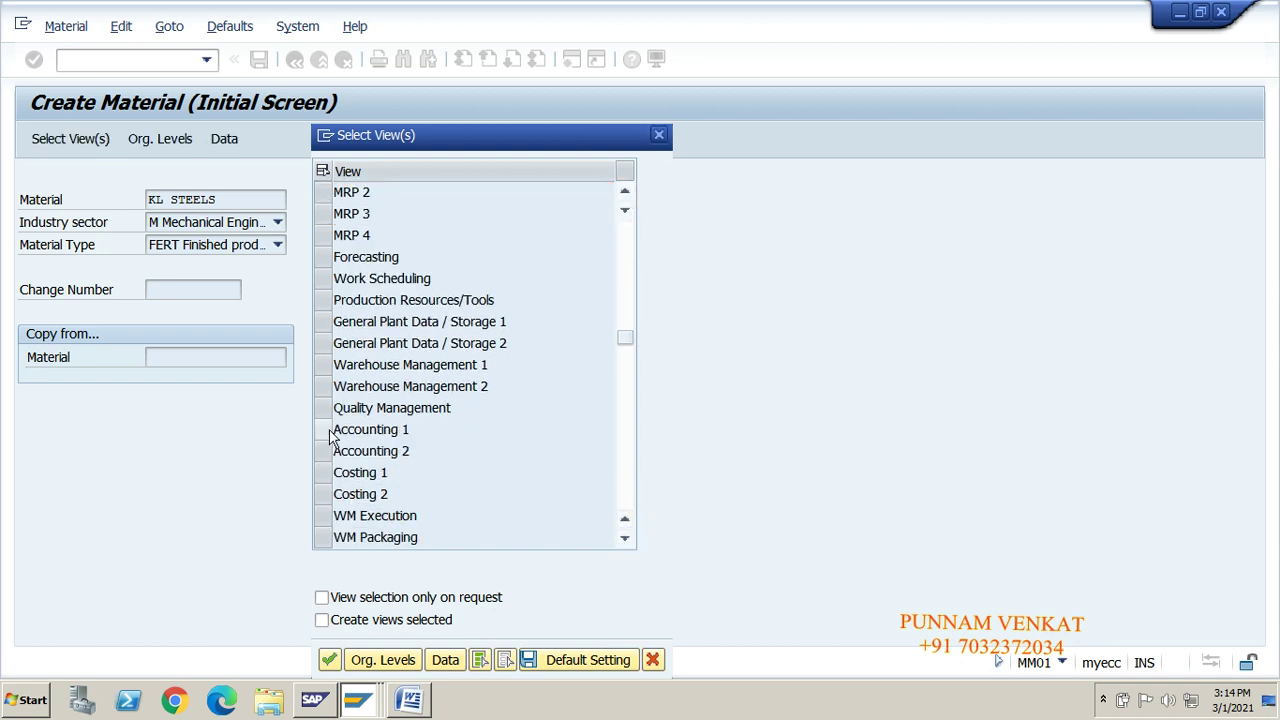
left_click(326, 429)
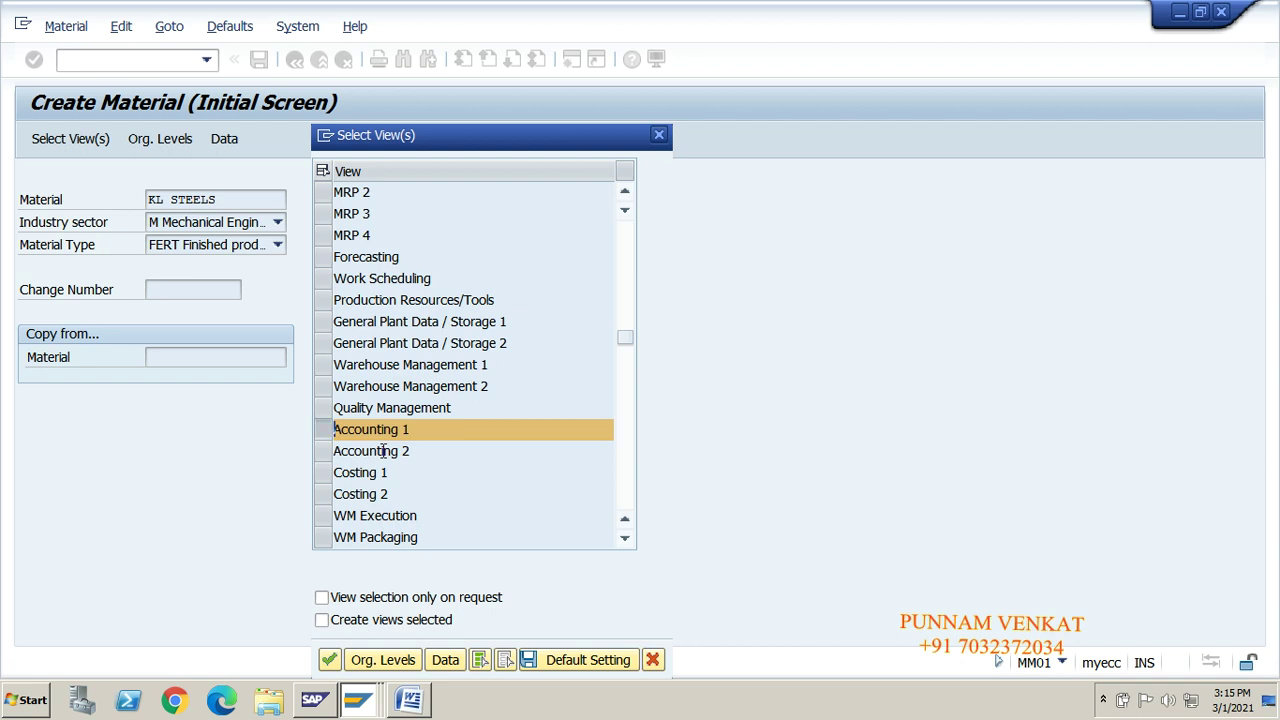
- Review the selected views back up to Basic Data 1 and open the organizational levels for them
left_click(625, 191)
left_click(625, 191)
left_click(625, 191)
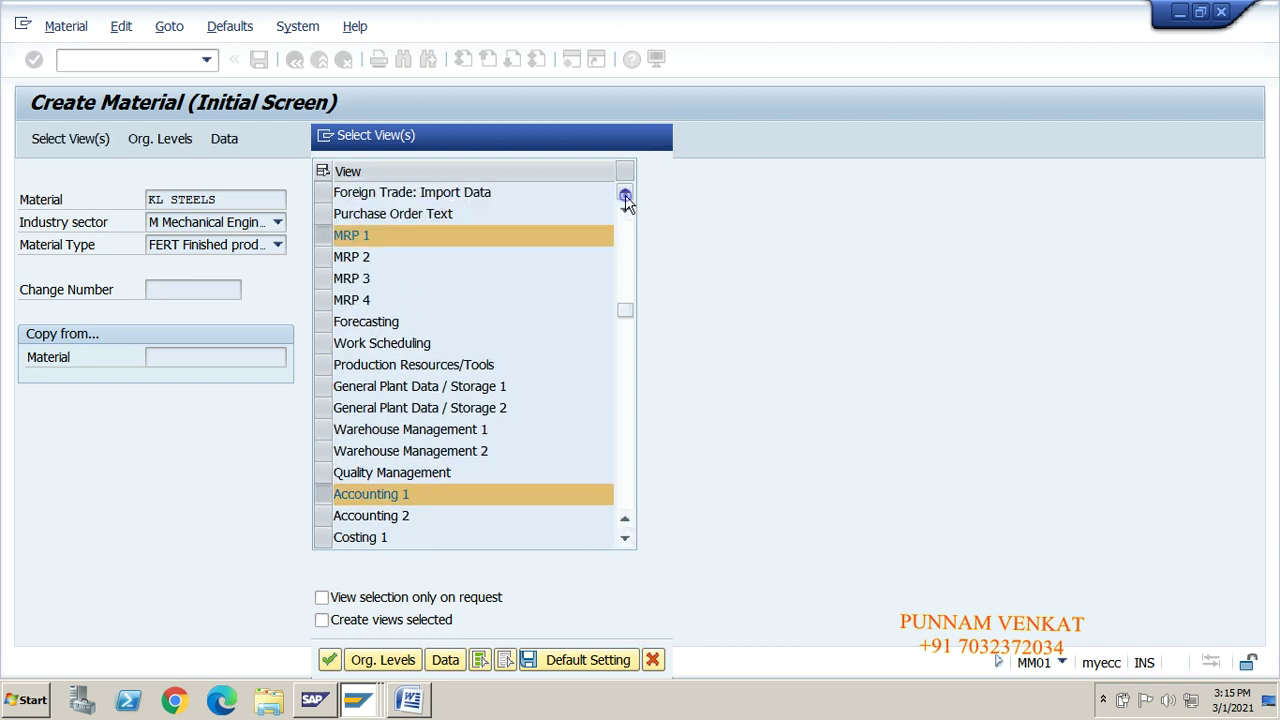
left_click(625, 191)
left_click(625, 191)
left_click(625, 191)
left_click(625, 191)
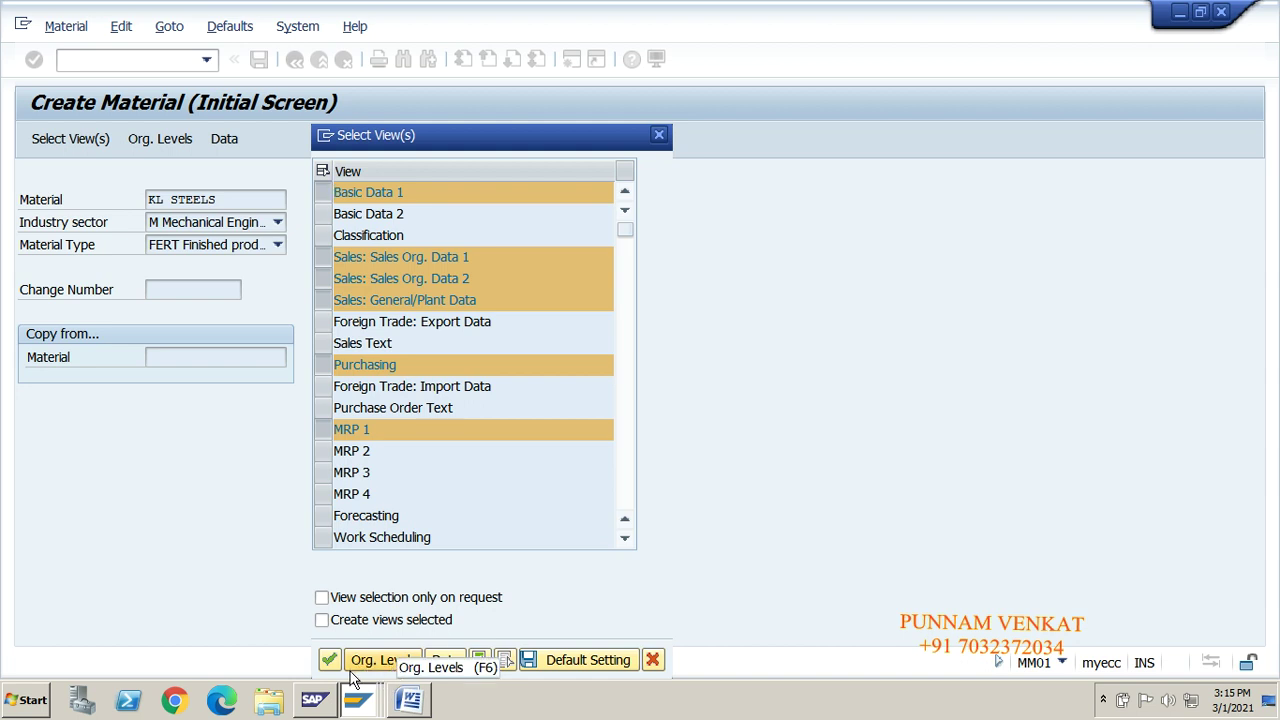
left_click(381, 661)
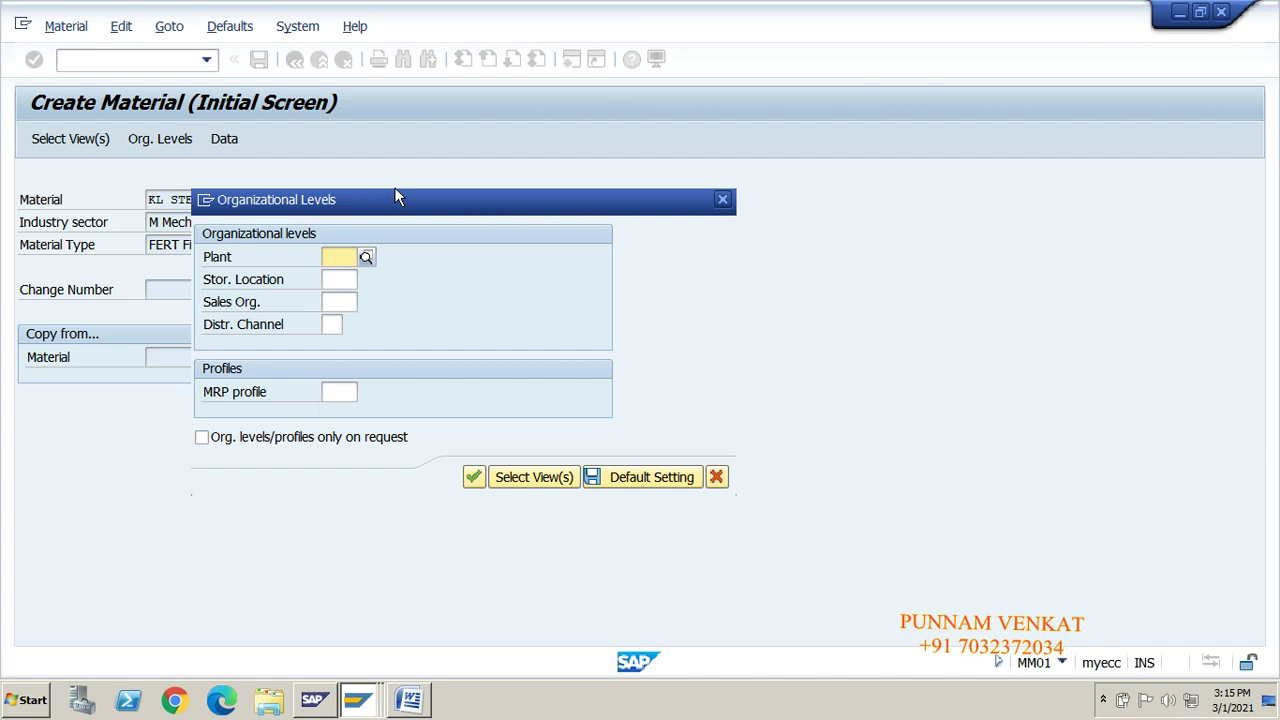
left_click_drag(388, 212, 610, 128)
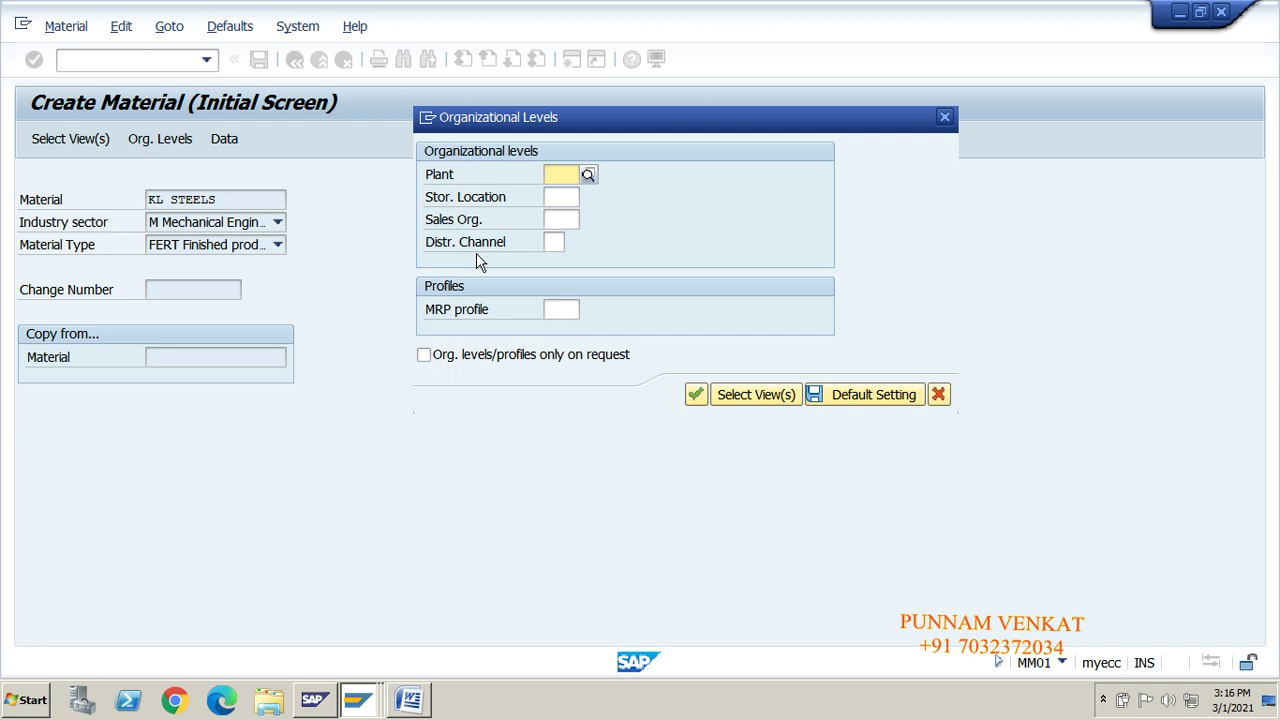
- Set the plant to GMPT and the storage location to GMFM in the organizational levels
key("BackSpace")
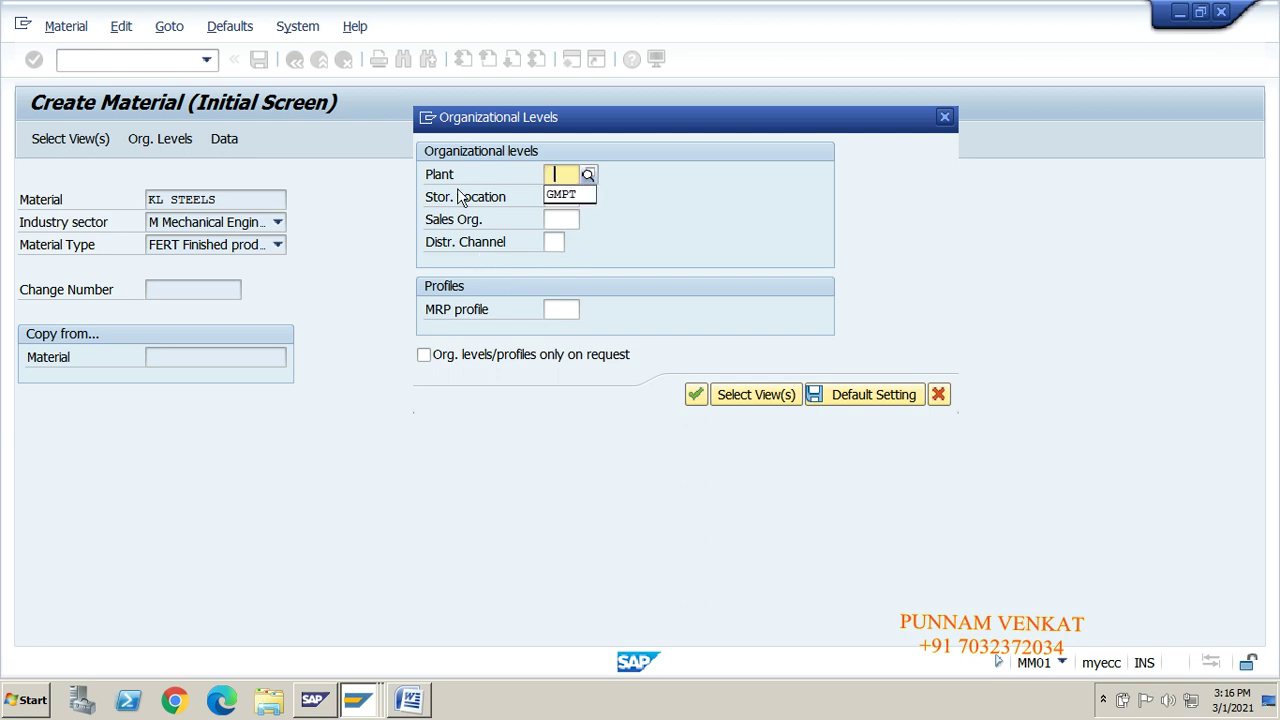
left_click(560, 194)
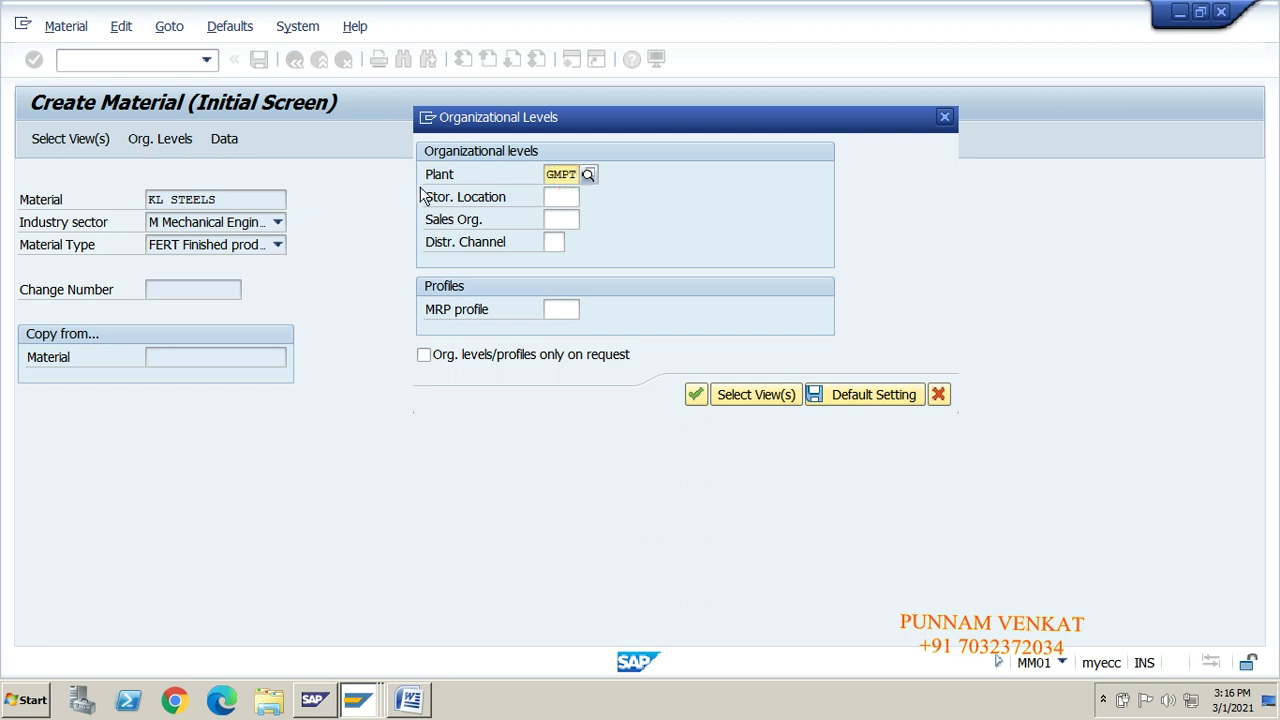
left_click(552, 197)
key("BackSpace")
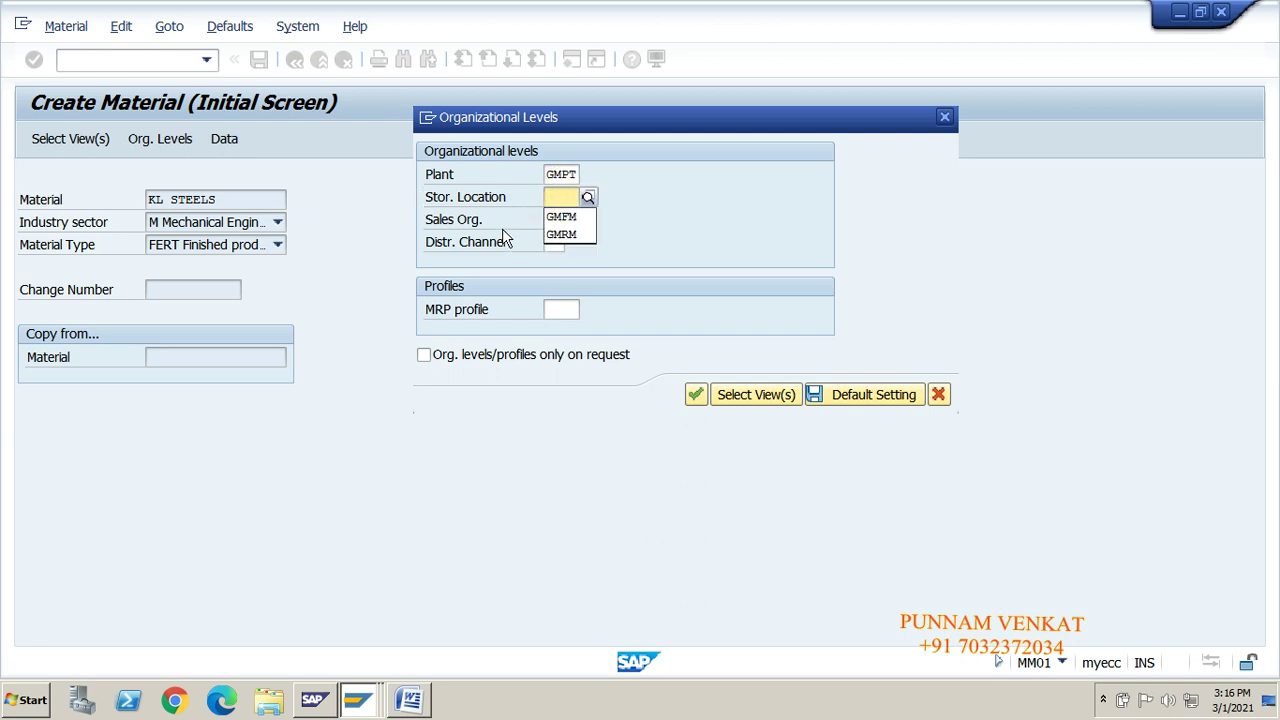
left_click(561, 218)
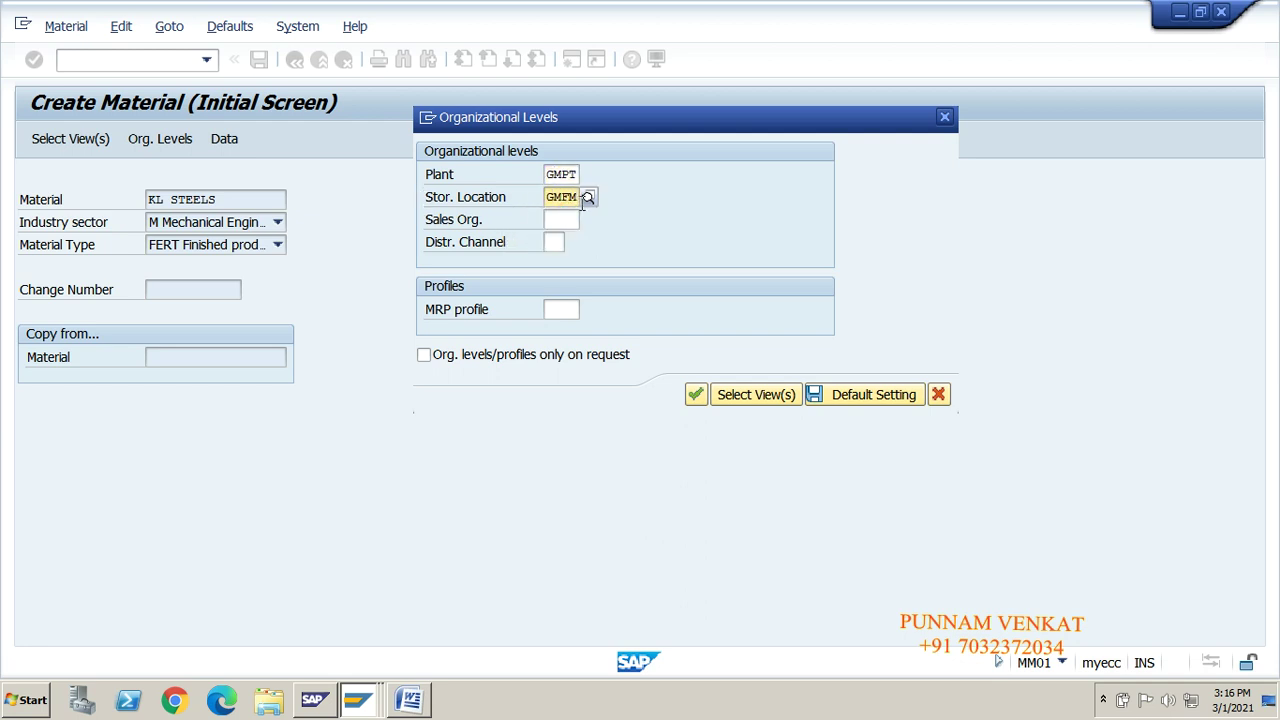
- Set the sales organization to GMSO and the distribution channel to GR, and confirm the organizational levels
left_click(562, 219)
key("BackSpace")
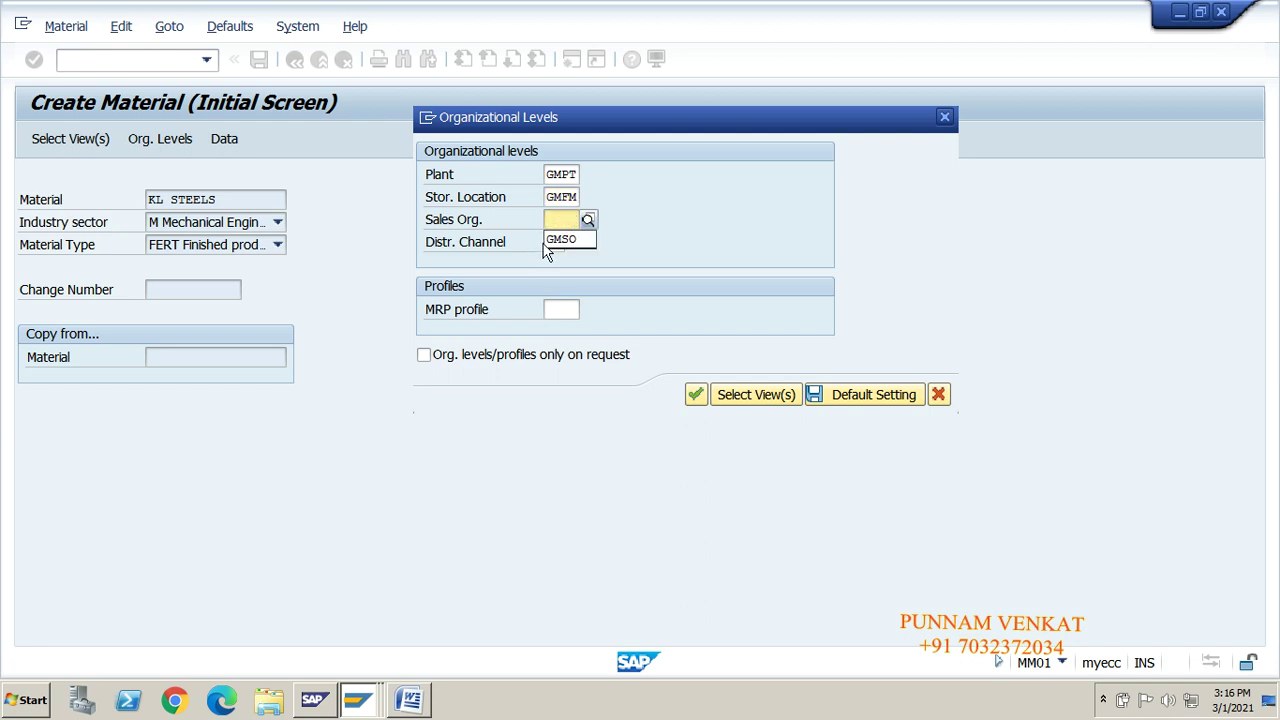
left_click(561, 242)
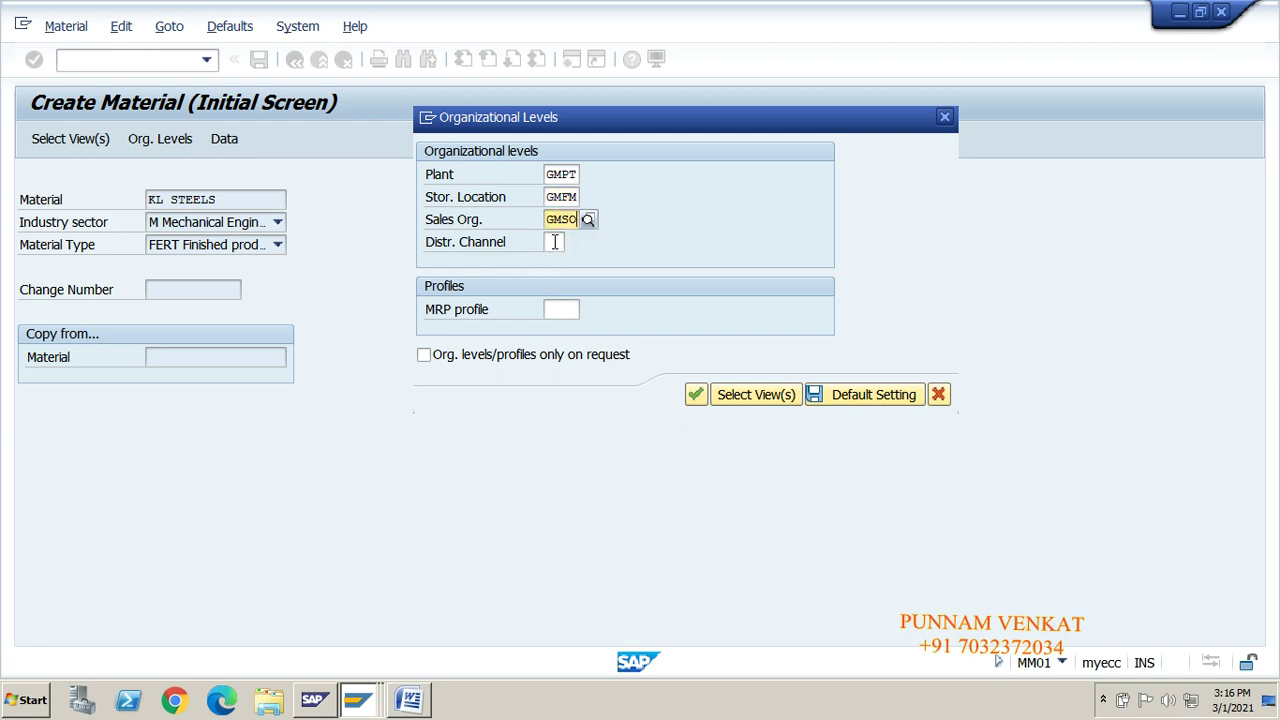
left_click(554, 242)
key("BackSpace")
left_click(554, 261)
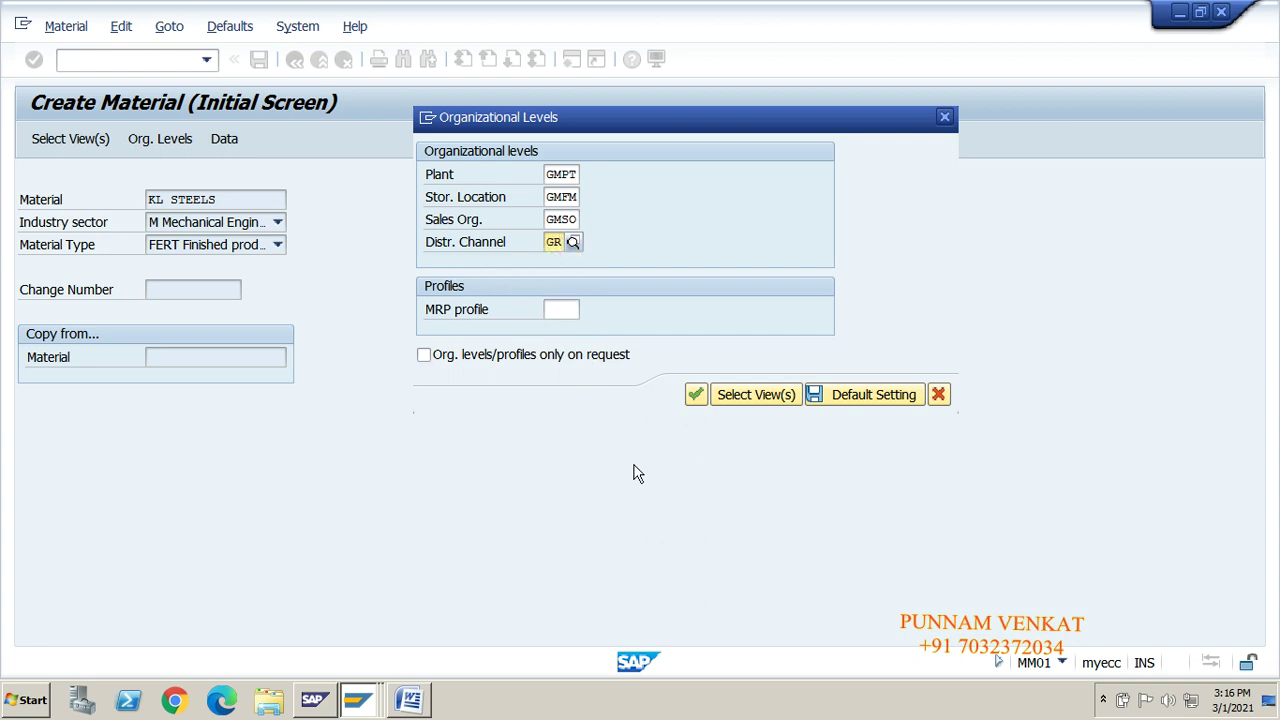
left_click(697, 394)
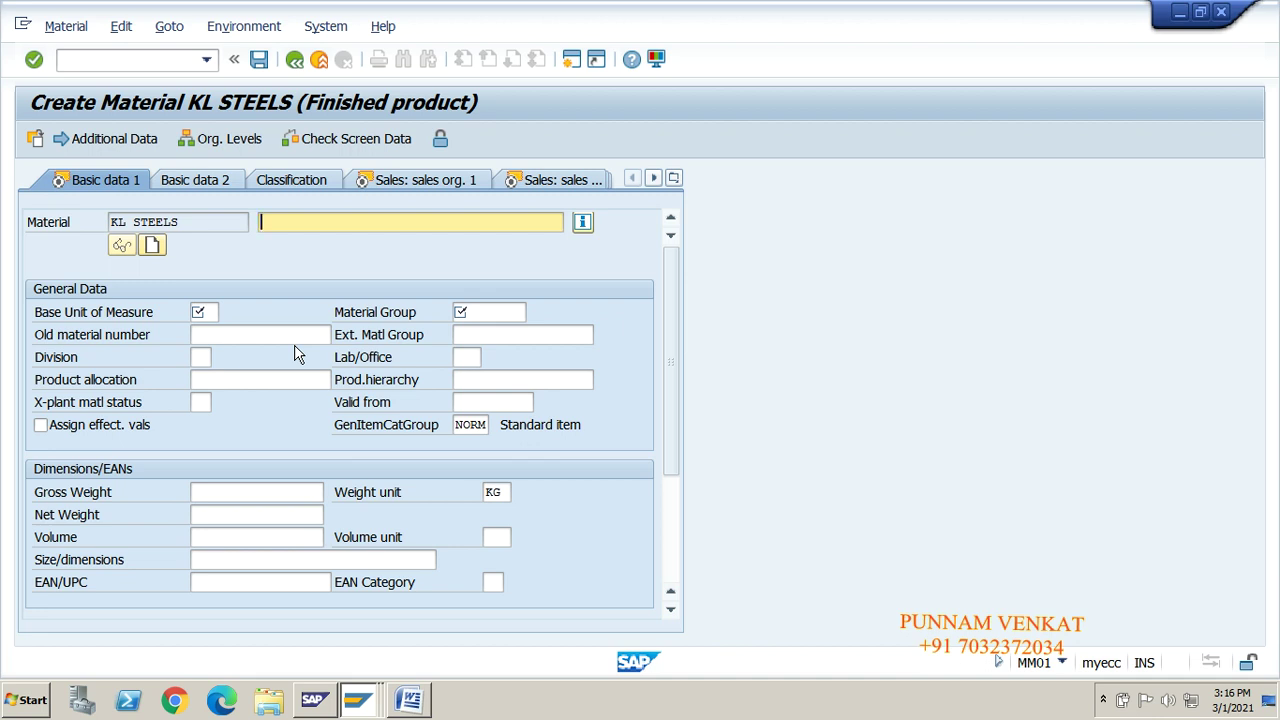
- Enter KL Steels as the material description in Basic data 1
left_click(350, 219)
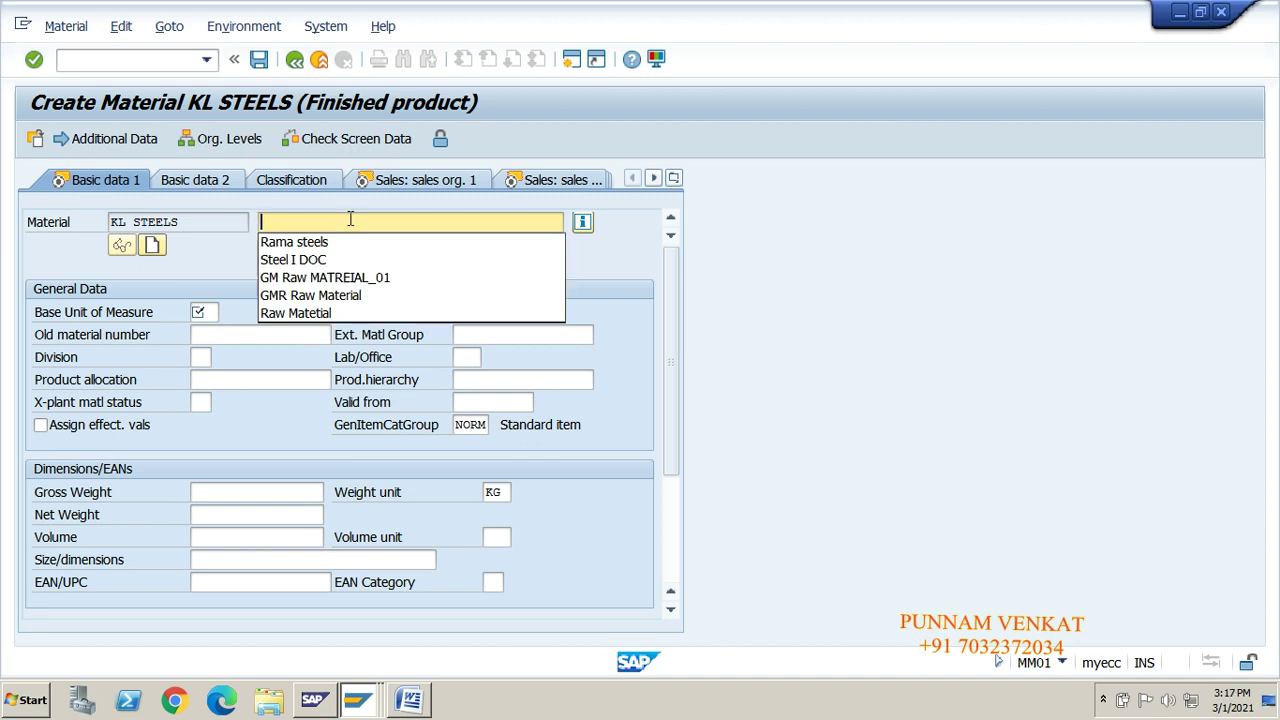
type("SK")
key("BackSpace")
key("BackSpace")
type("KL")
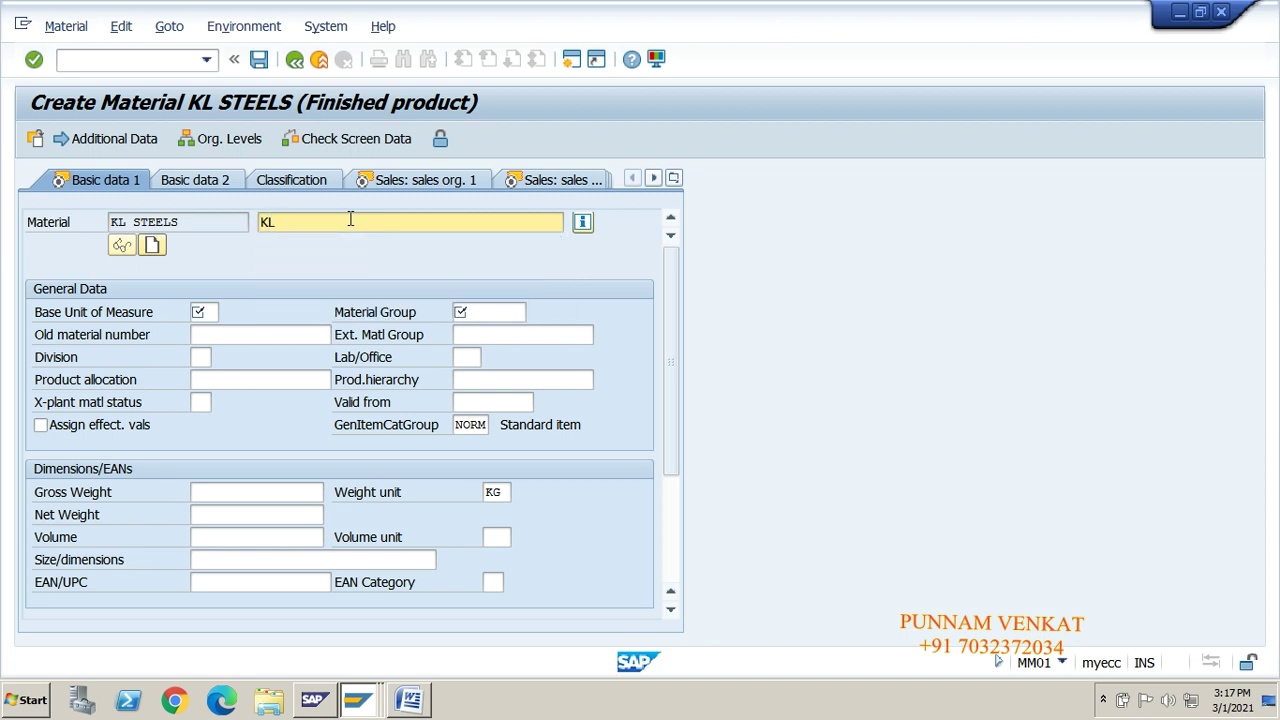
type(" Steels")
key("Tab")
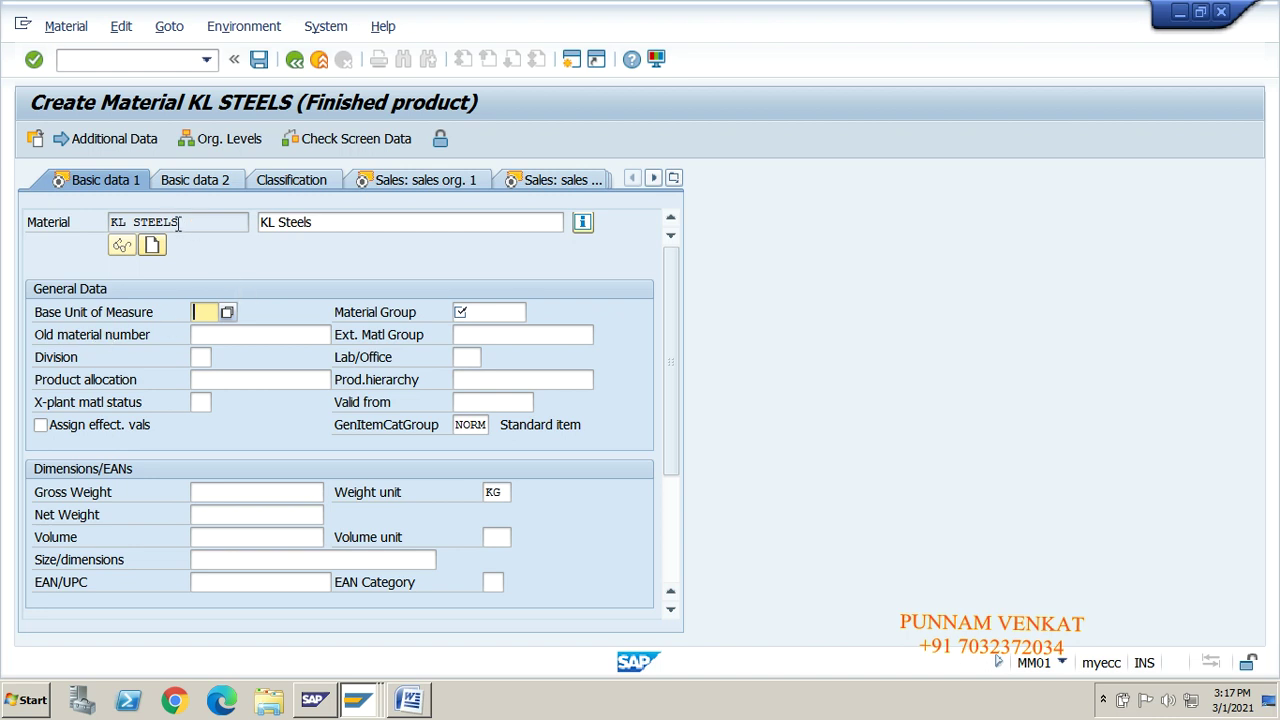
- Set the base unit of measure of KL STEELS to KG
left_click_drag(200, 221, 112, 222)
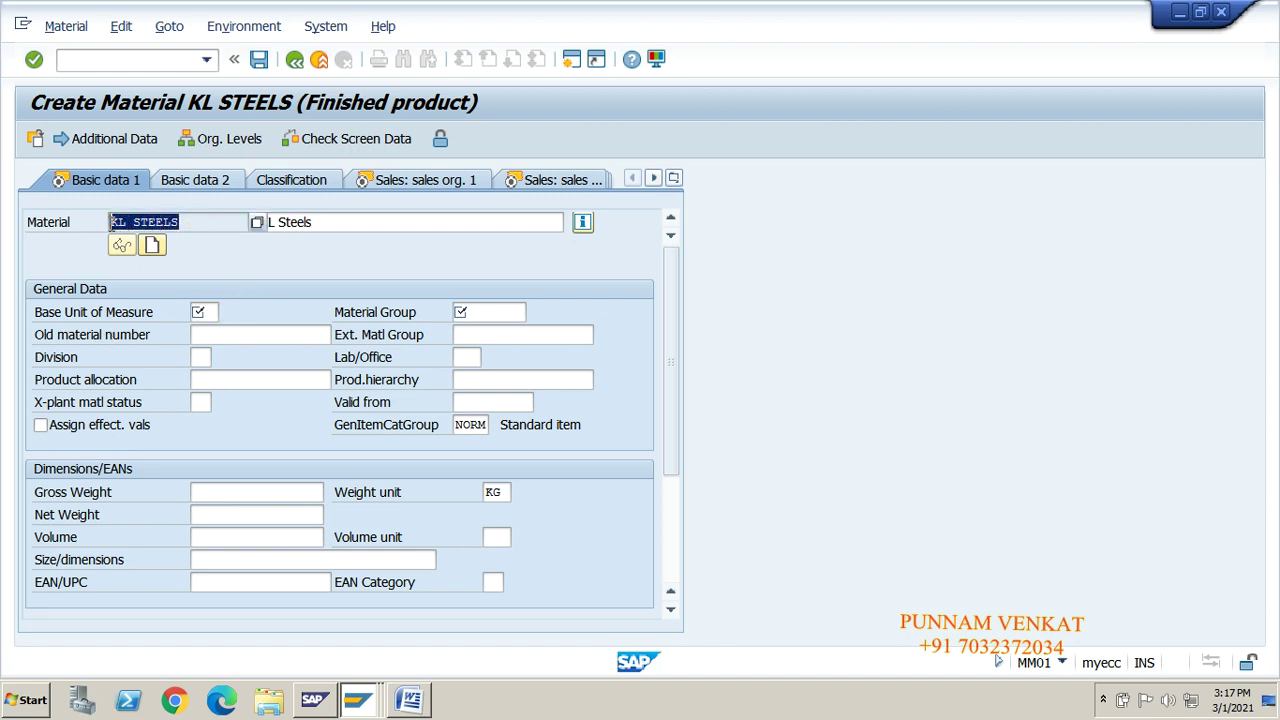
left_click(113, 222)
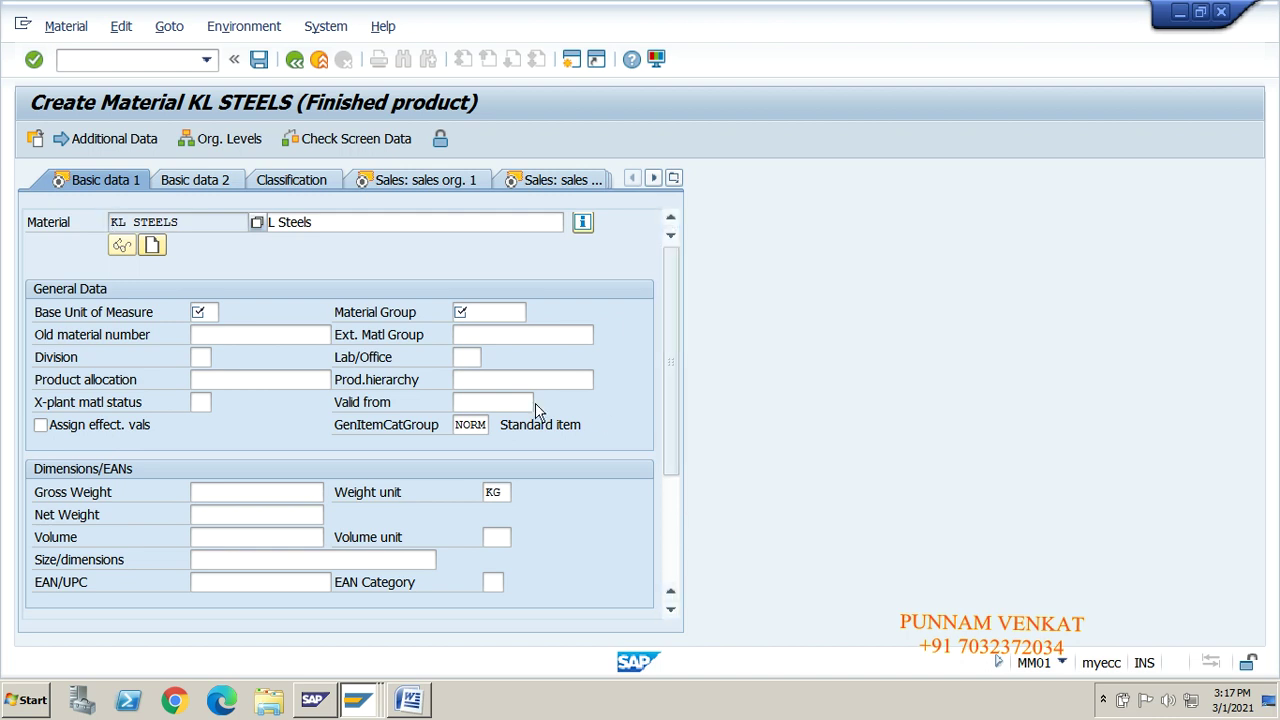
double_click(199, 222)
left_click(204, 312)
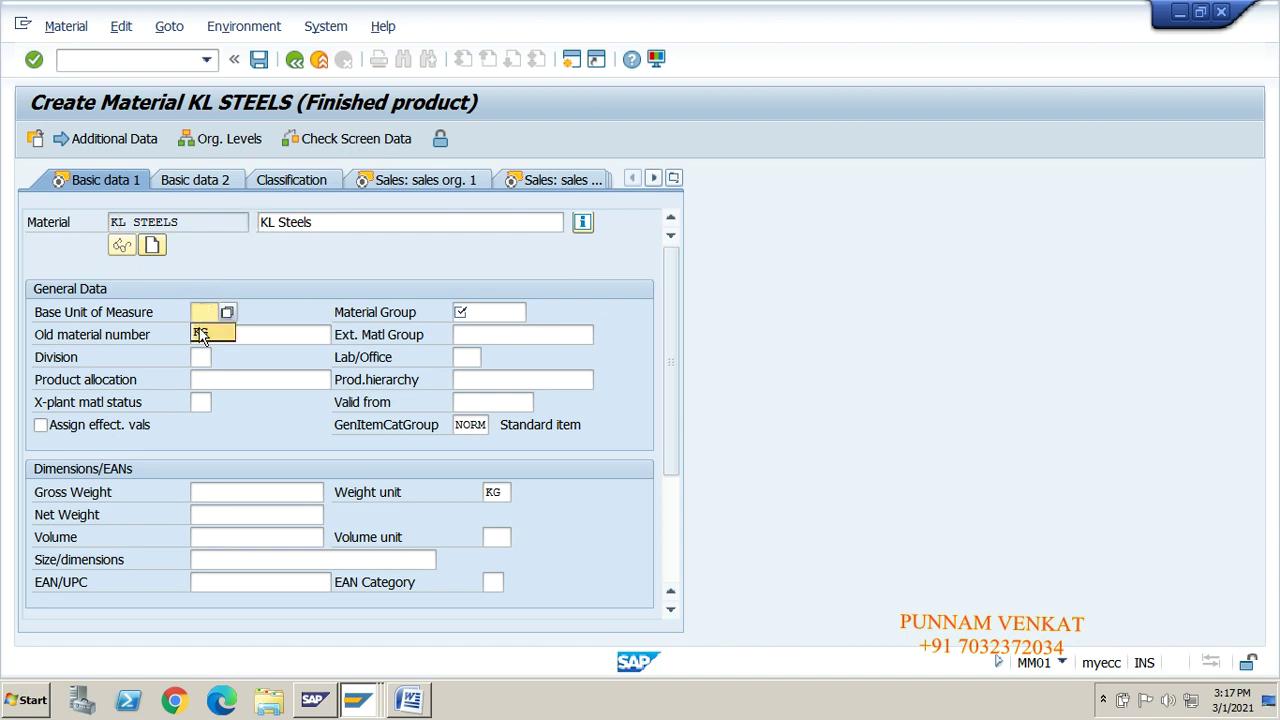
left_click(200, 333)
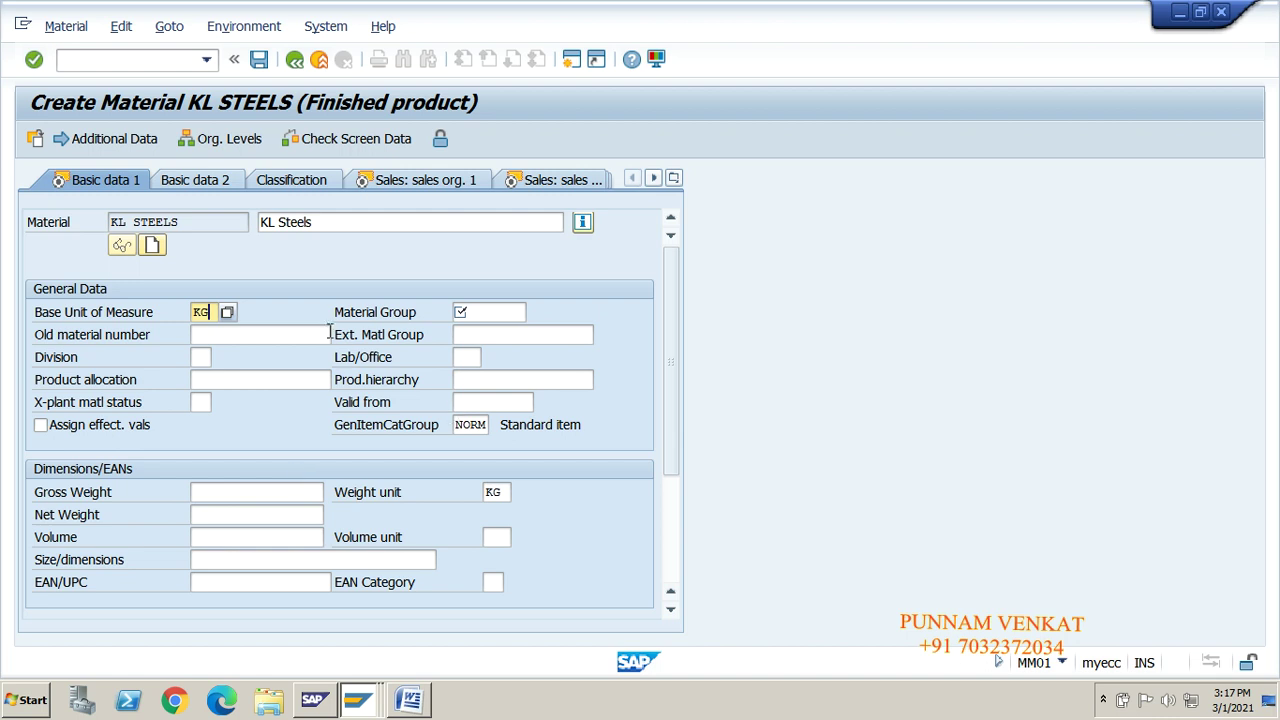
- Copy the Material Group label, then start Excel and switch to its new blank workbook
left_click_drag(338, 320, 447, 314)
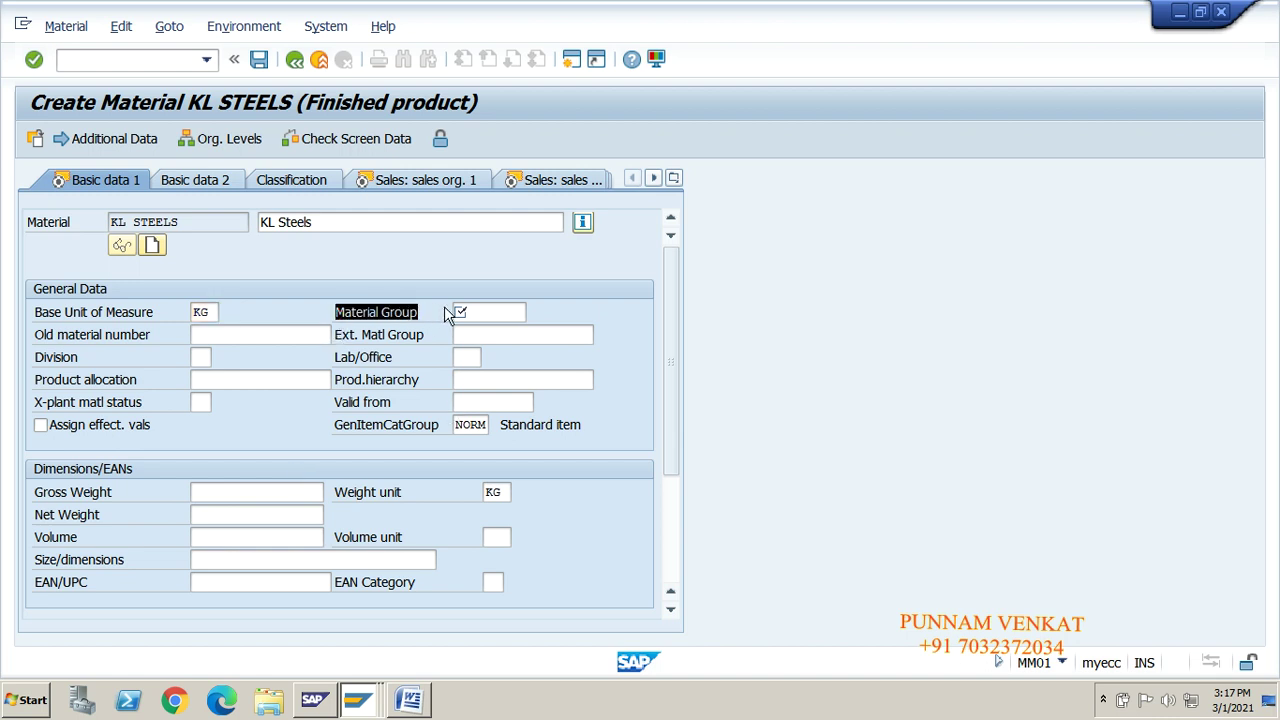
key("ctrl+c")
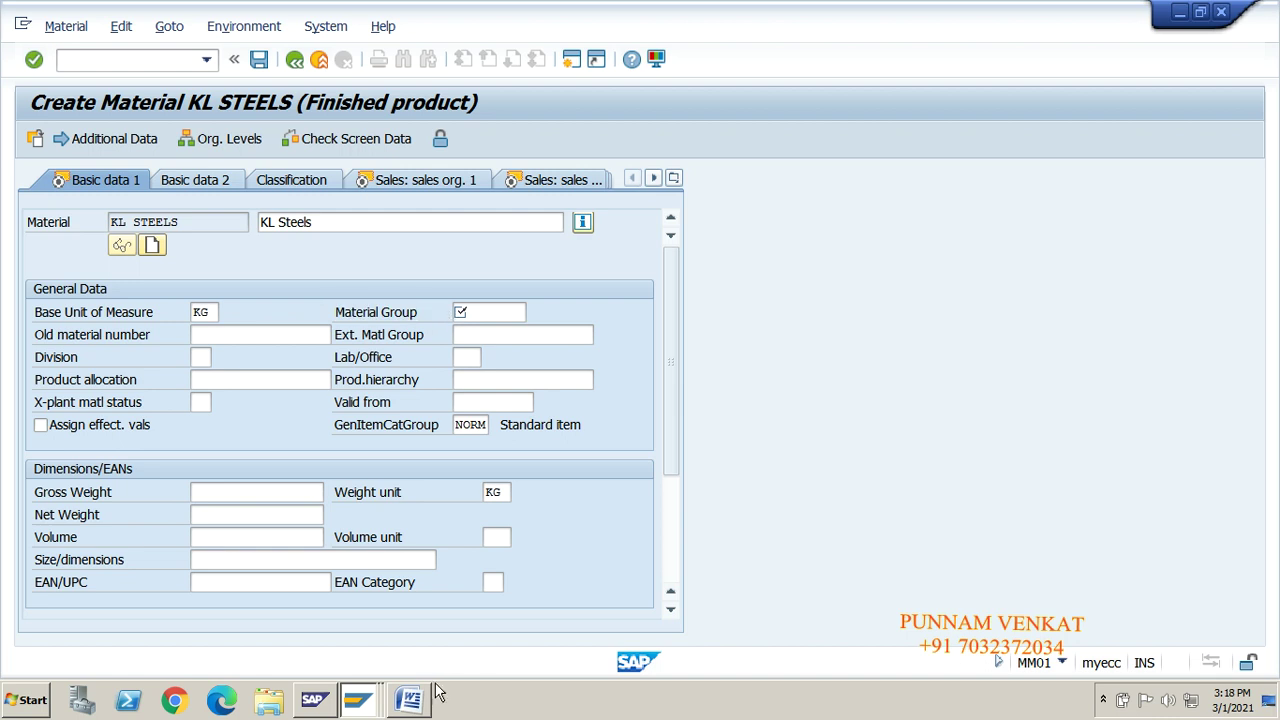
key("super+r")
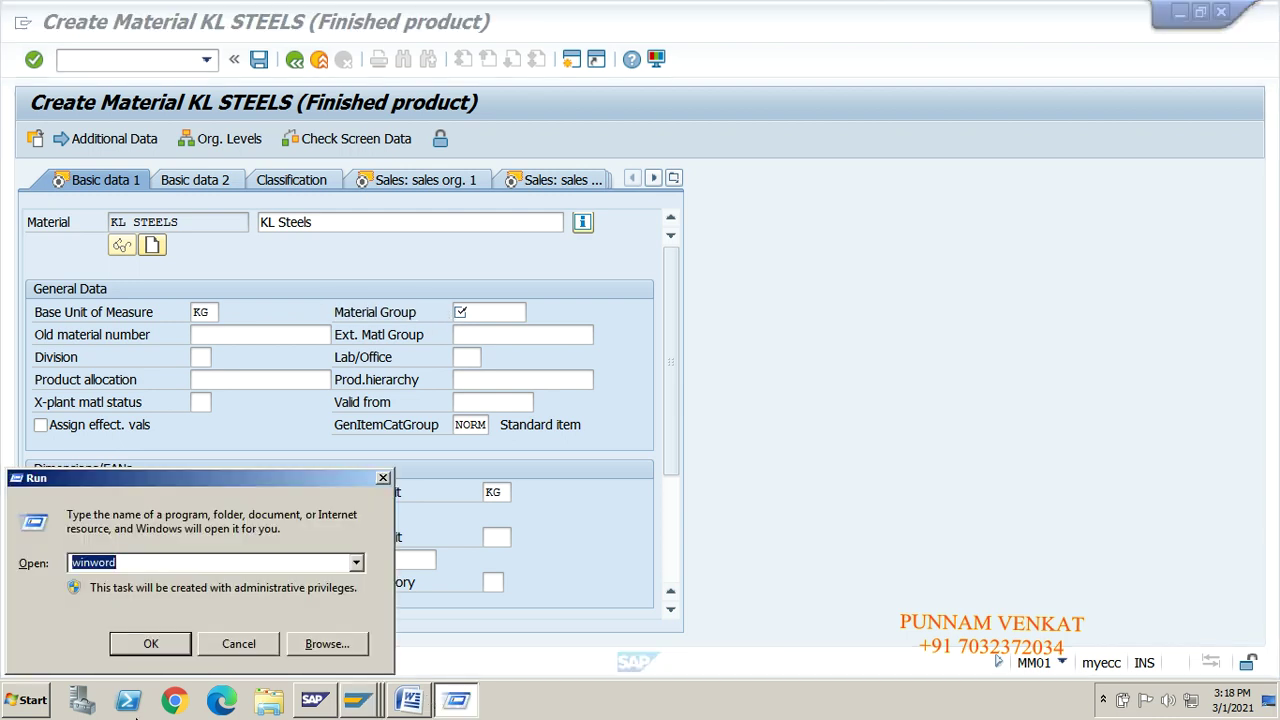
left_click(167, 562)
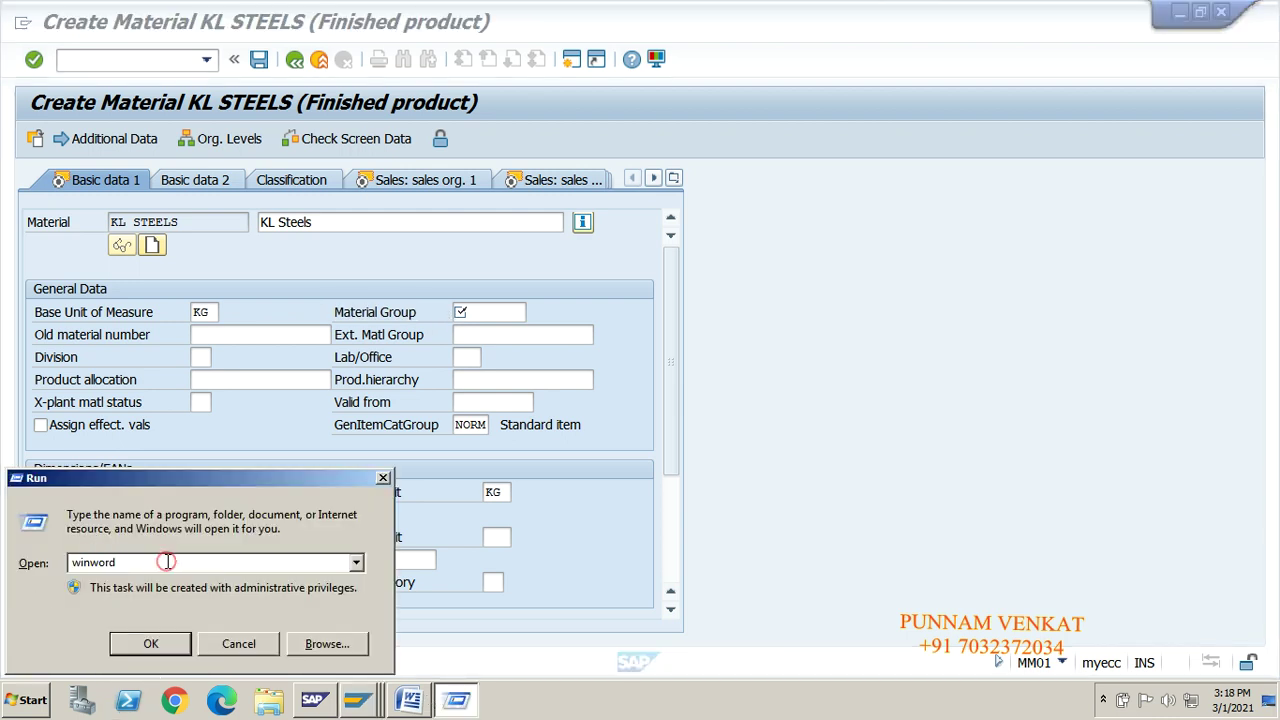
key("BackSpace")
key("BackSpace")
key("BackSpace")
key("BackSpace")
key("BackSpace")
key("BackSpace")
key("BackSpace")
type("exce")
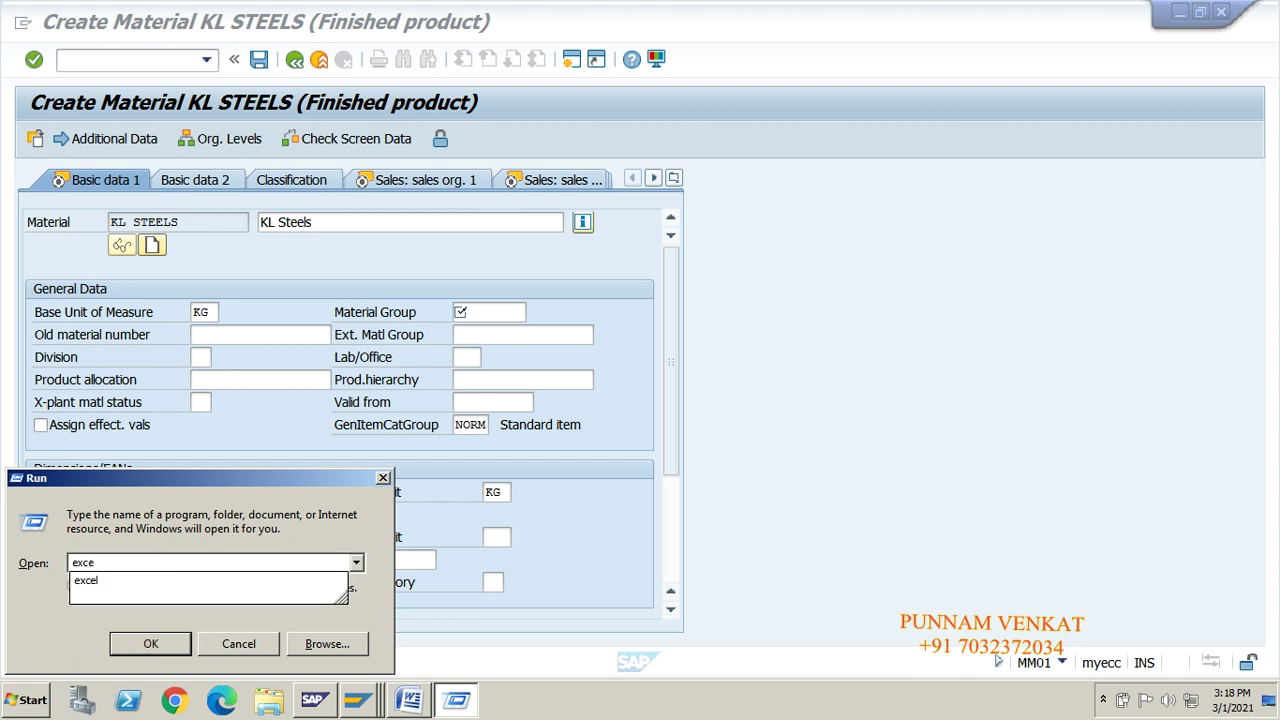
key("Return")
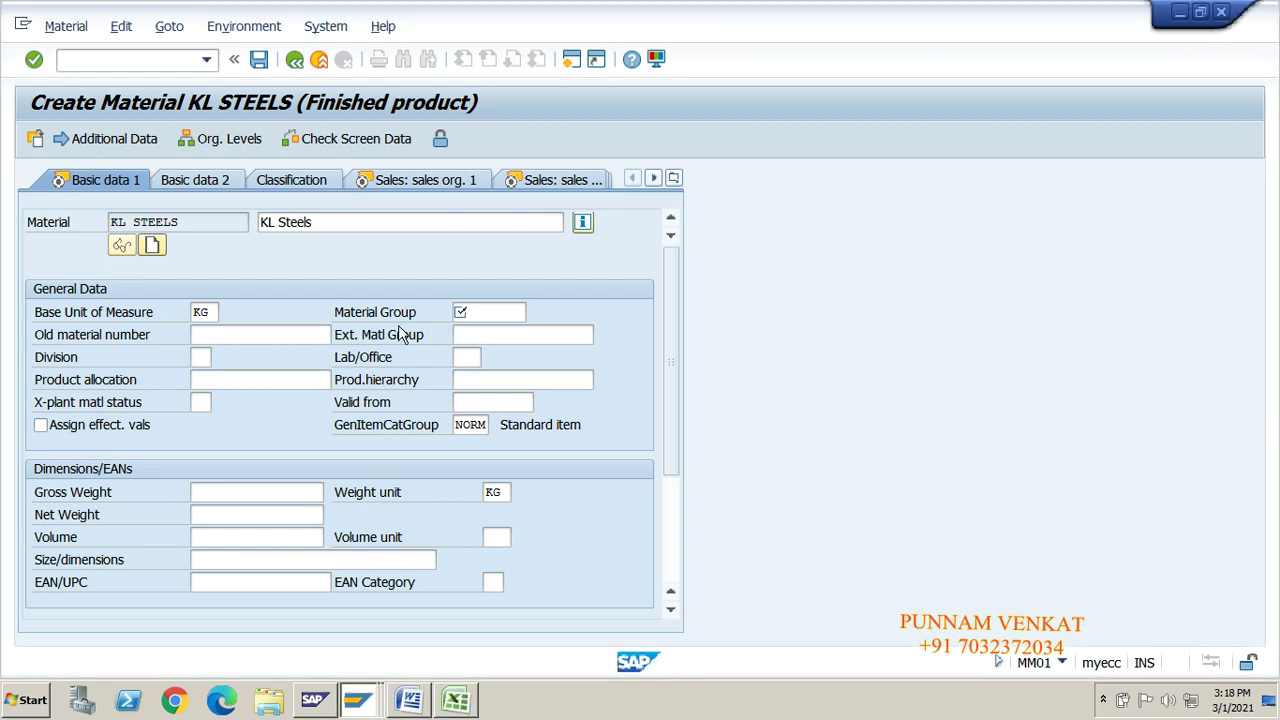
left_click(455, 700)
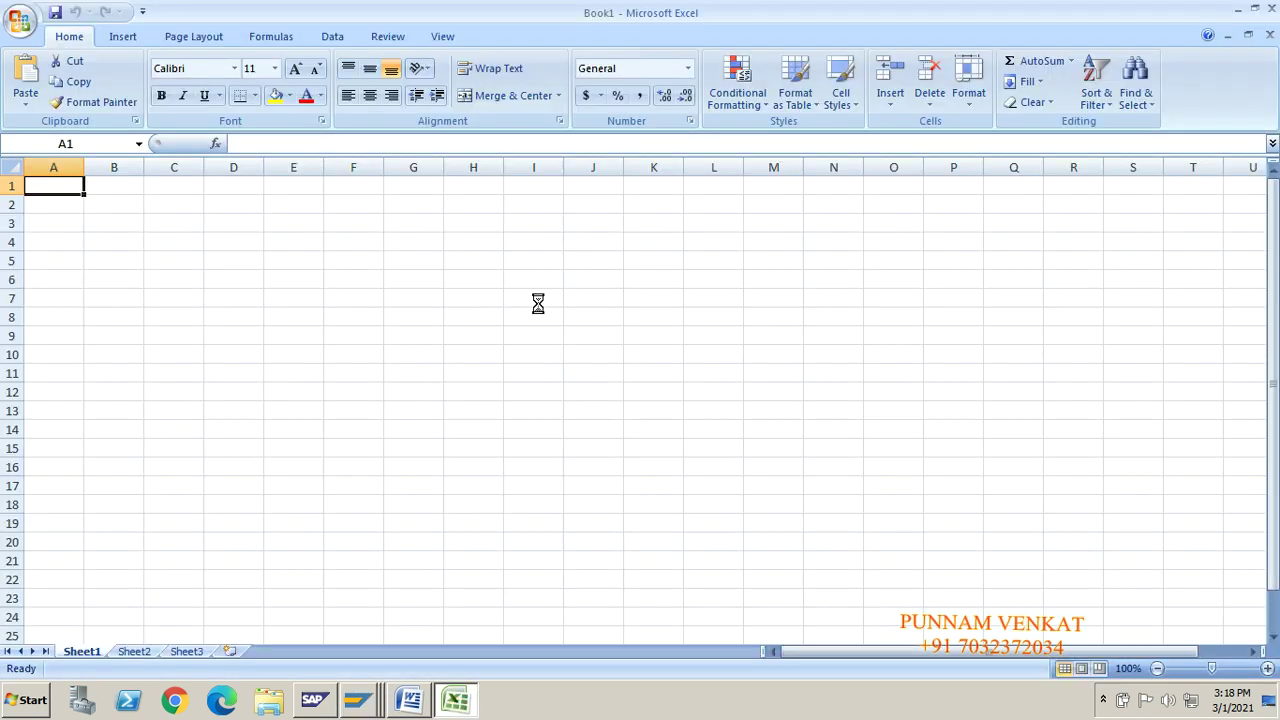
- Enter the label Vendor in cell D8 of the blank sheet
left_click(538, 303)
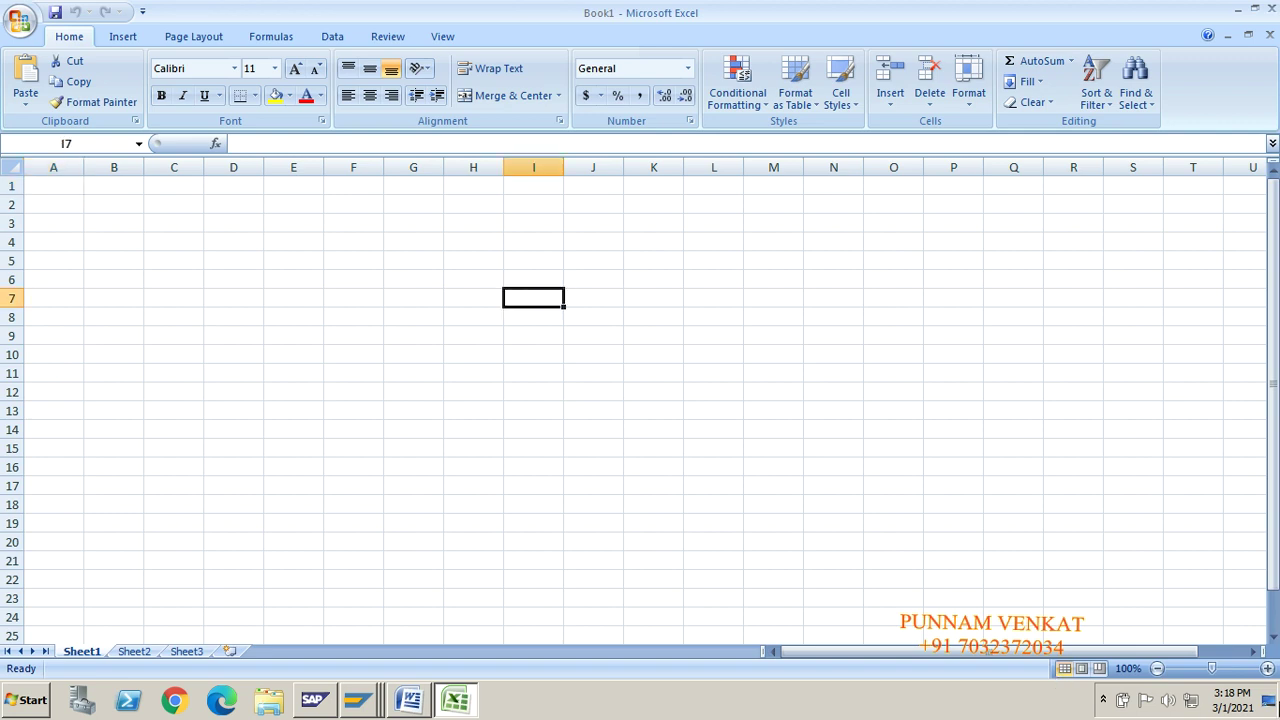
left_click(1268, 668)
left_click(1268, 668)
left_click(1268, 668)
left_click(1268, 668)
left_click(409, 460)
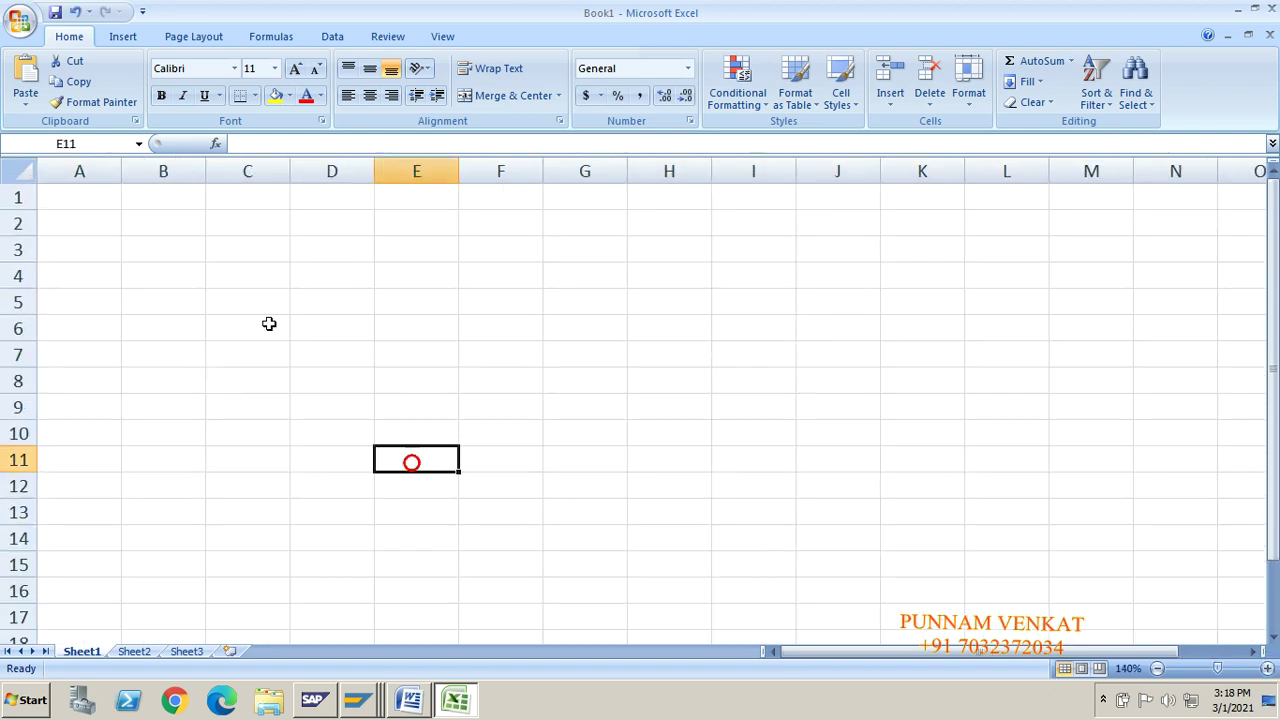
left_click(265, 317)
key("Down")
key("Down")
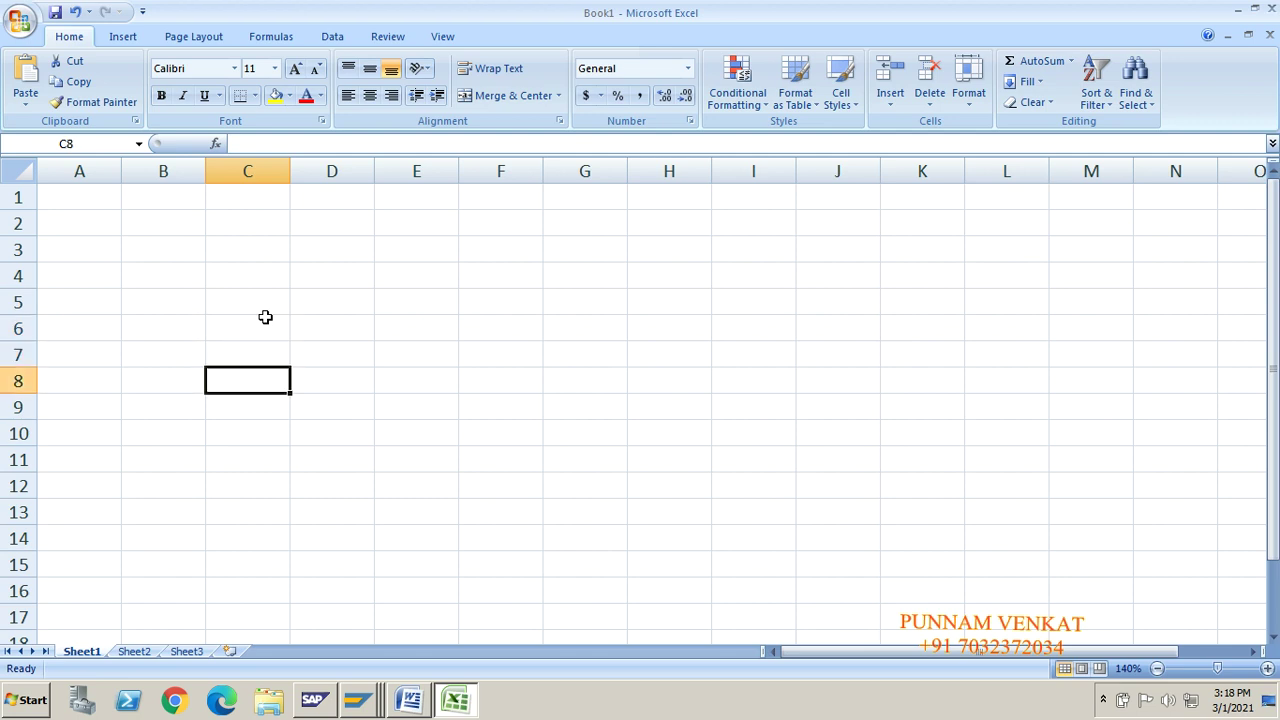
key("Right")
type("Vendor")
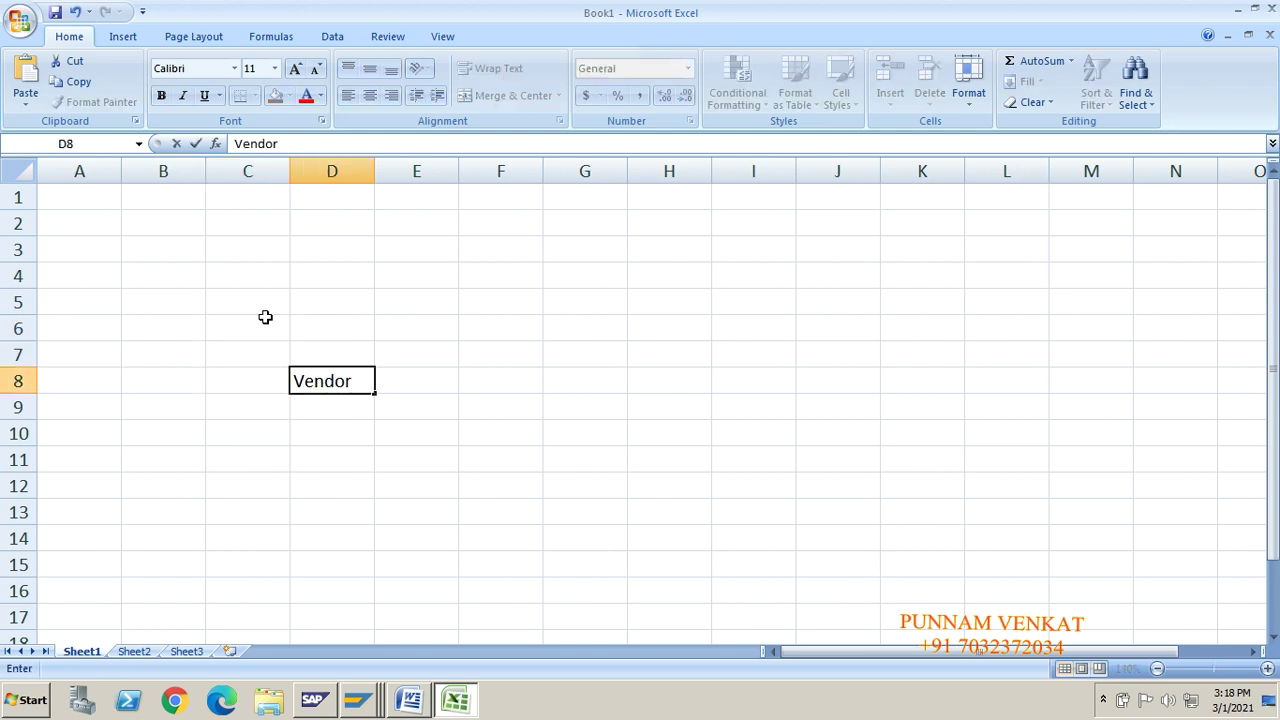
- Enter the heading Vendor Accouns Group in cell D4, above the Vendor label
left_click(331, 292)
left_click(331, 287)
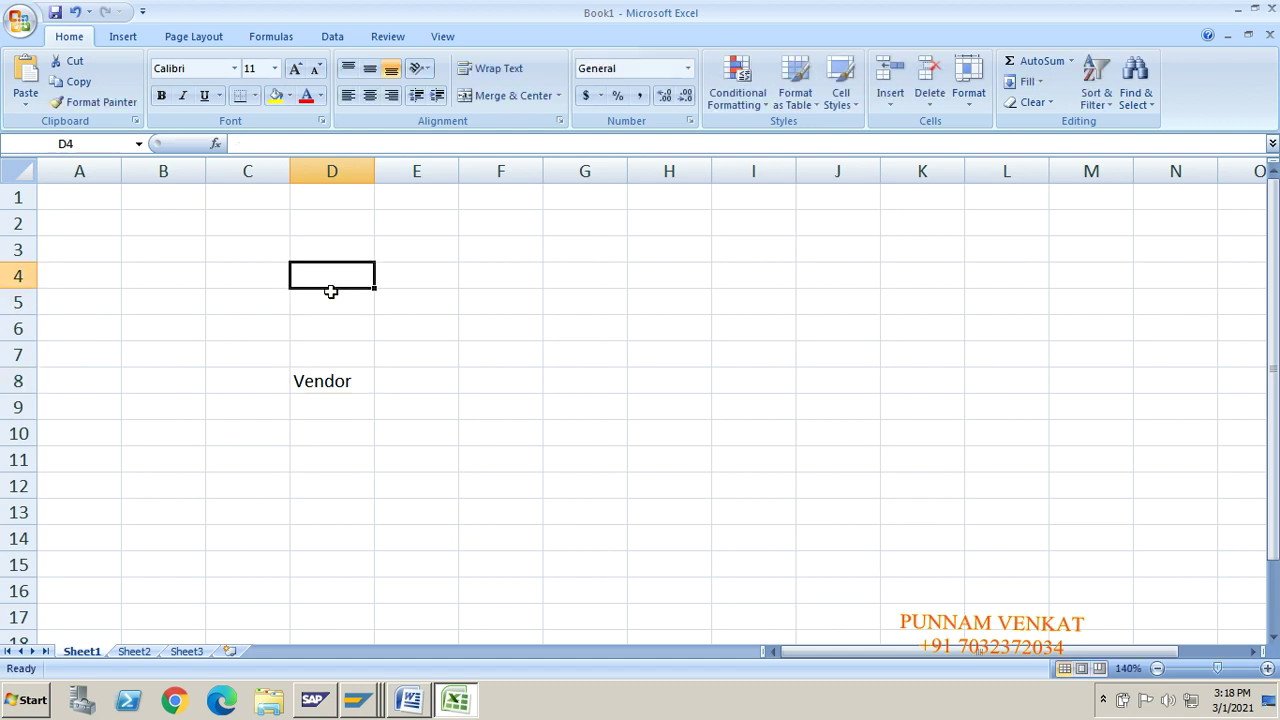
type("VE")
key("BackSpace")
type("endor")
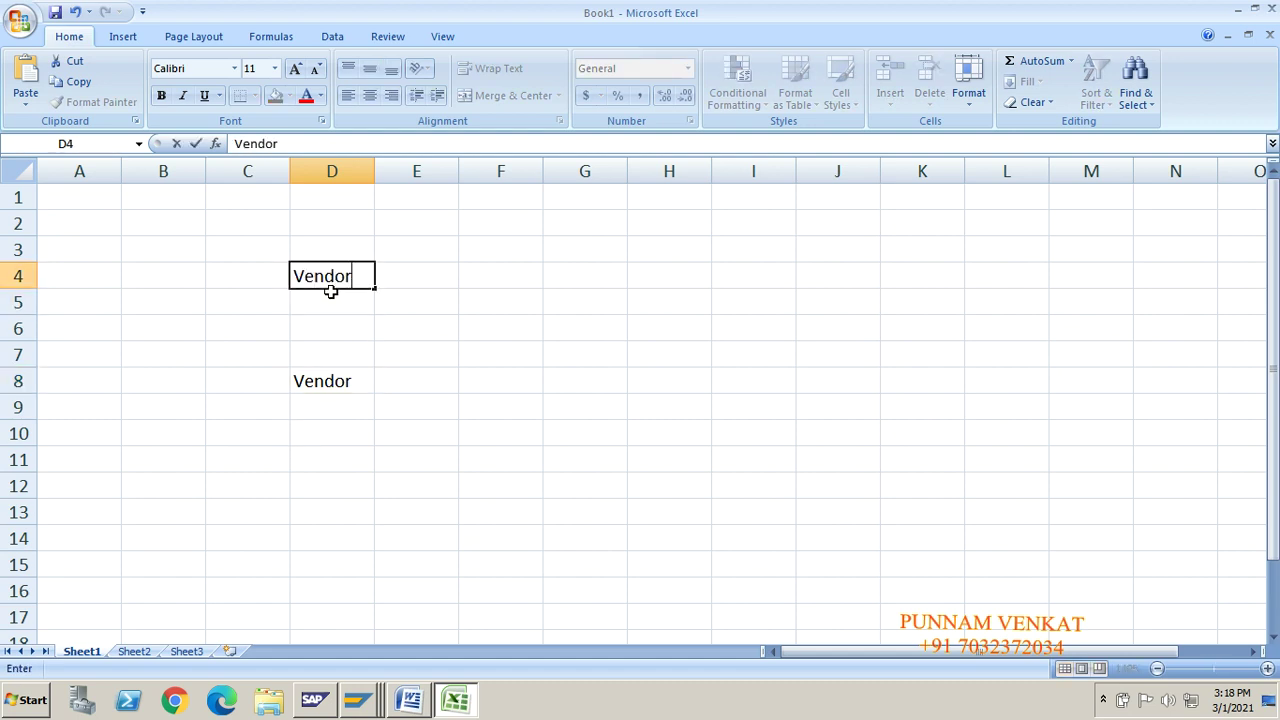
type(" Accouns")
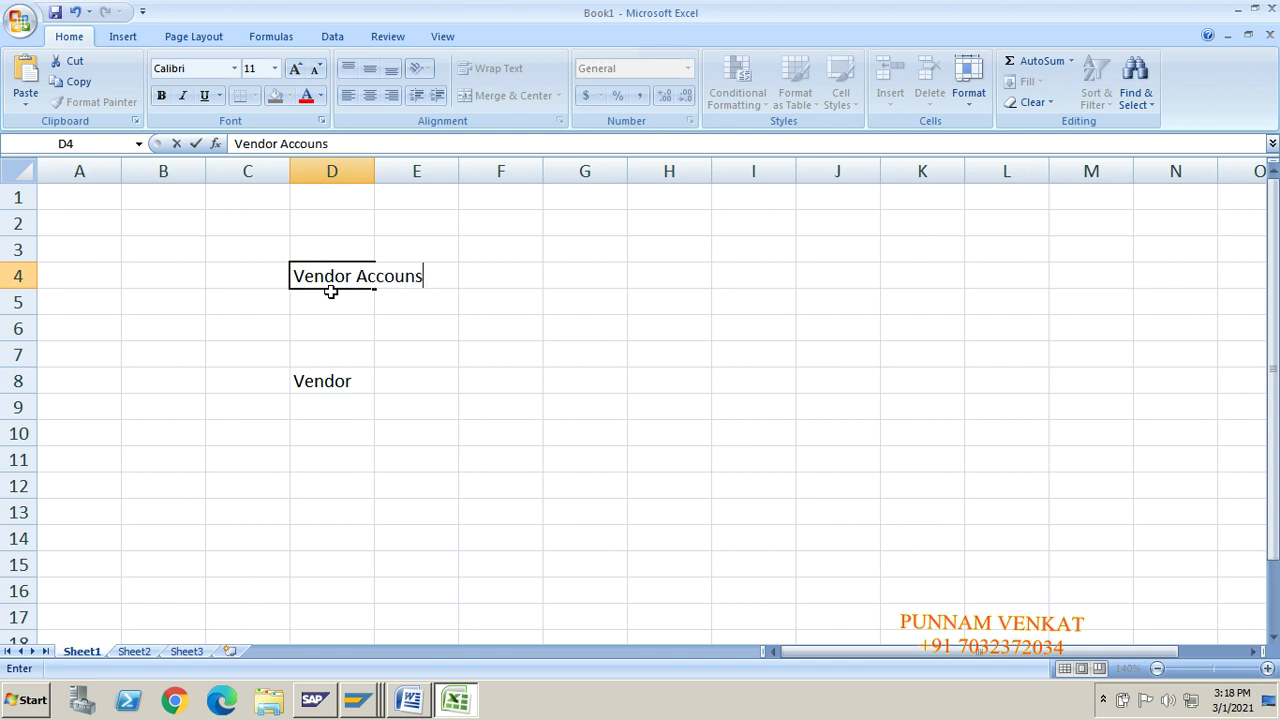
type(" Group")
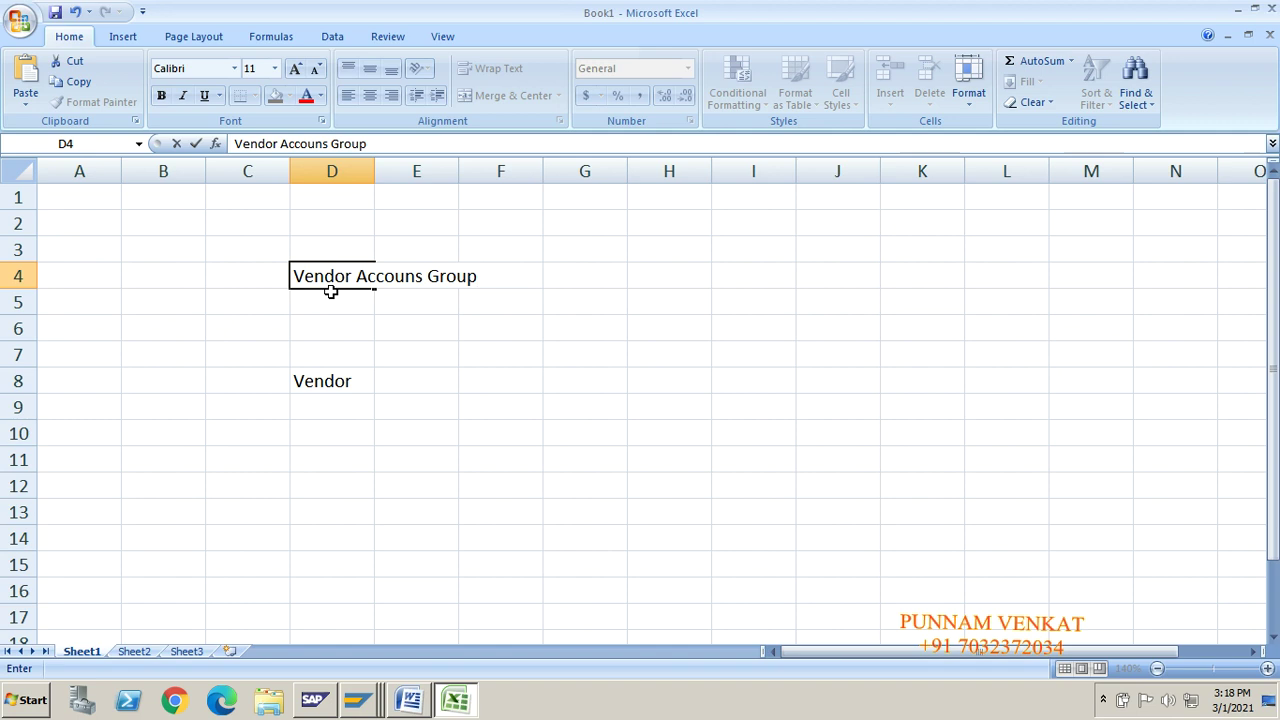
left_click(549, 301)
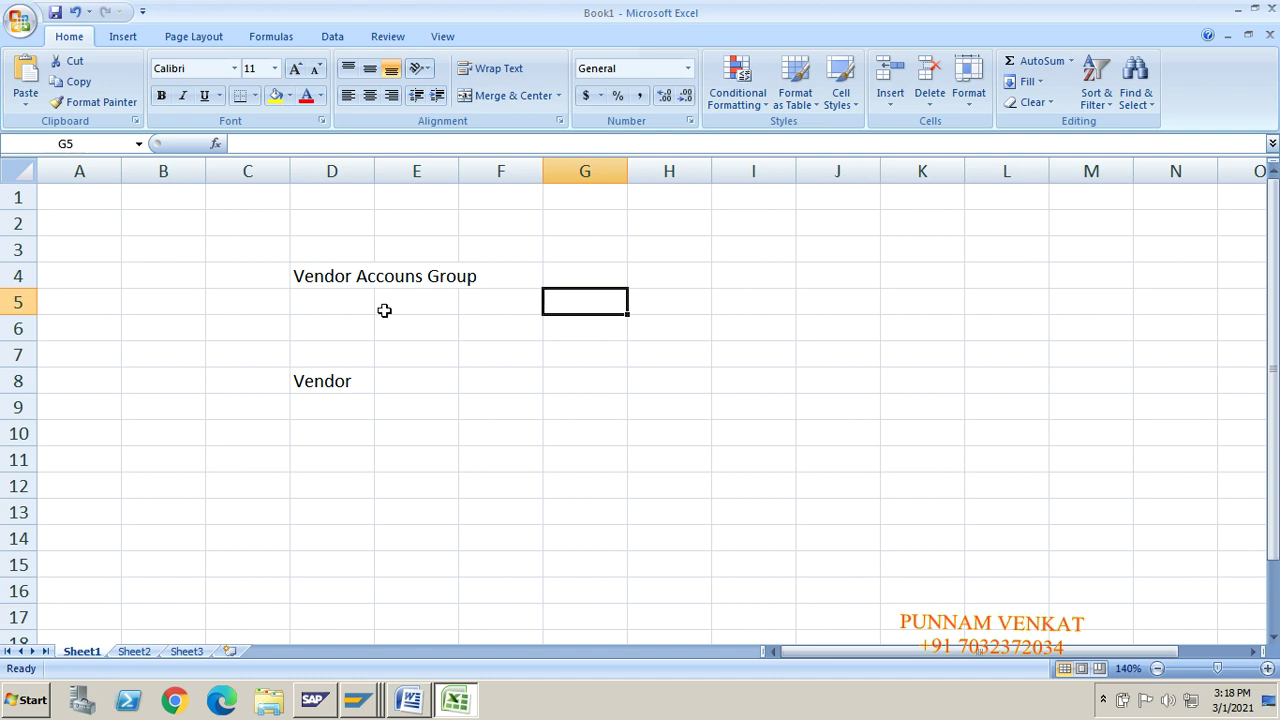
left_click(344, 286)
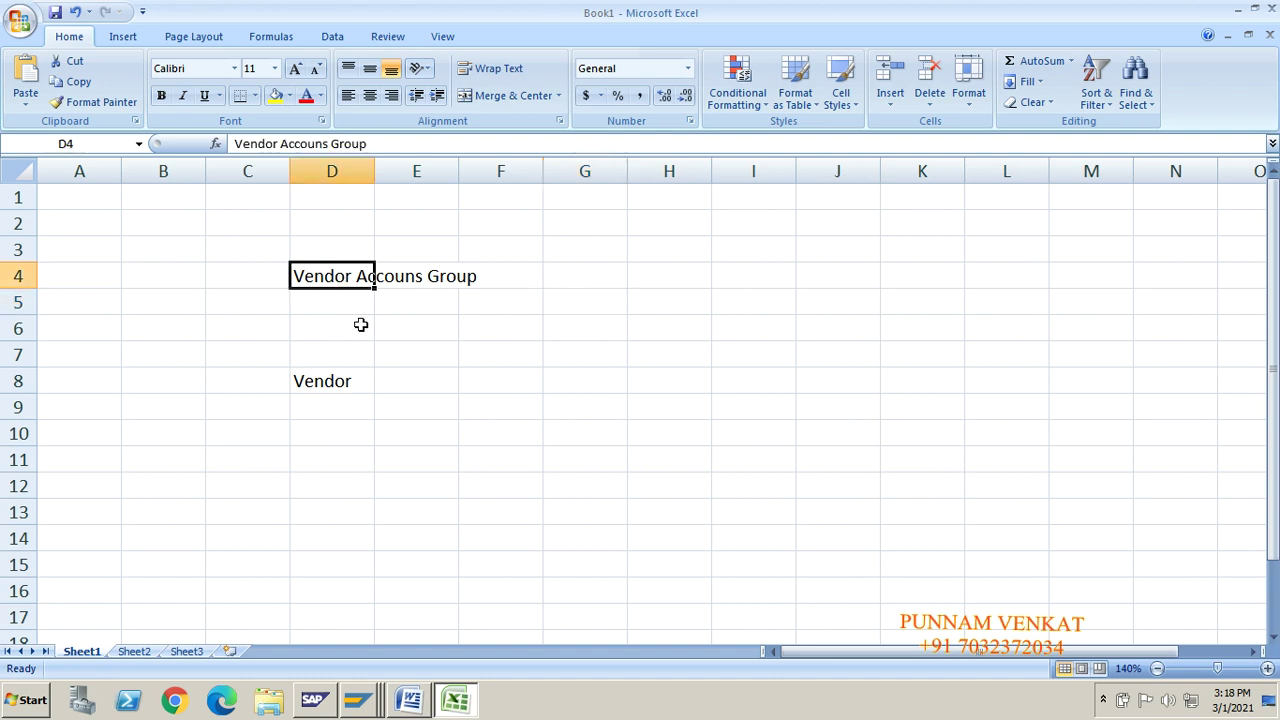
left_click(322, 387)
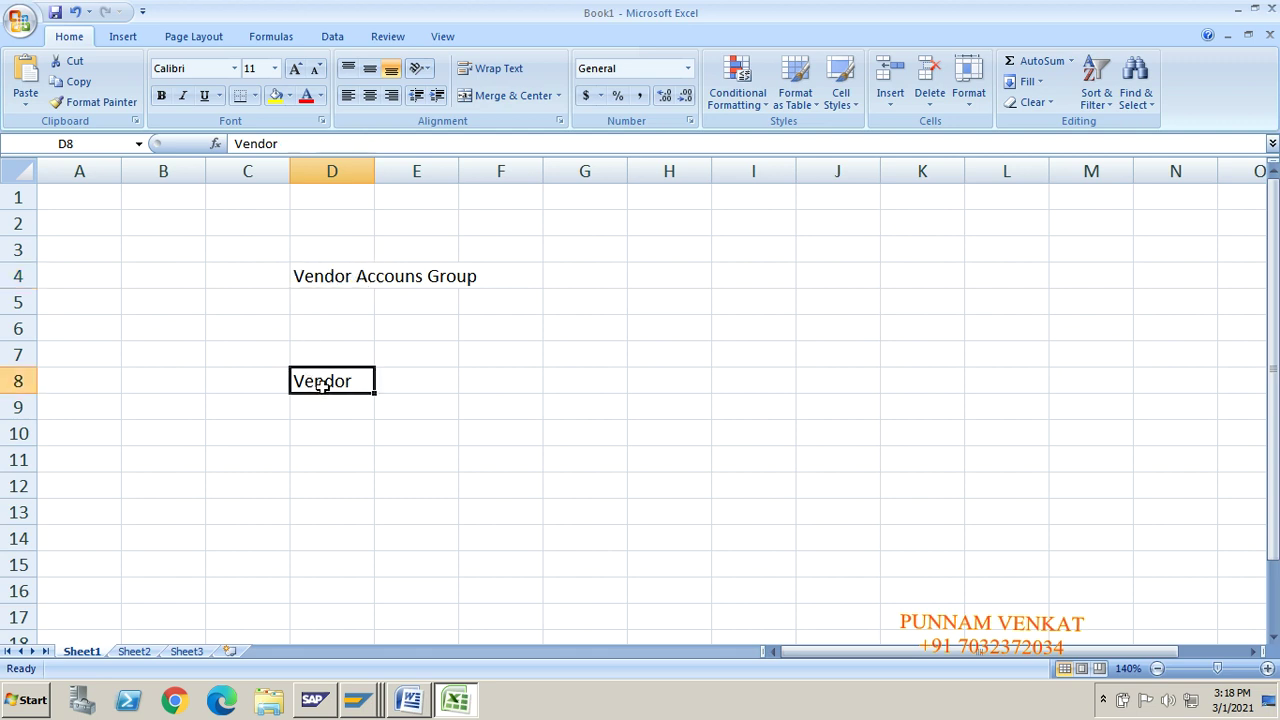
- Enter Customer in cell H8 and the heading Customer Accouts Group in cell H4
left_click(653, 388)
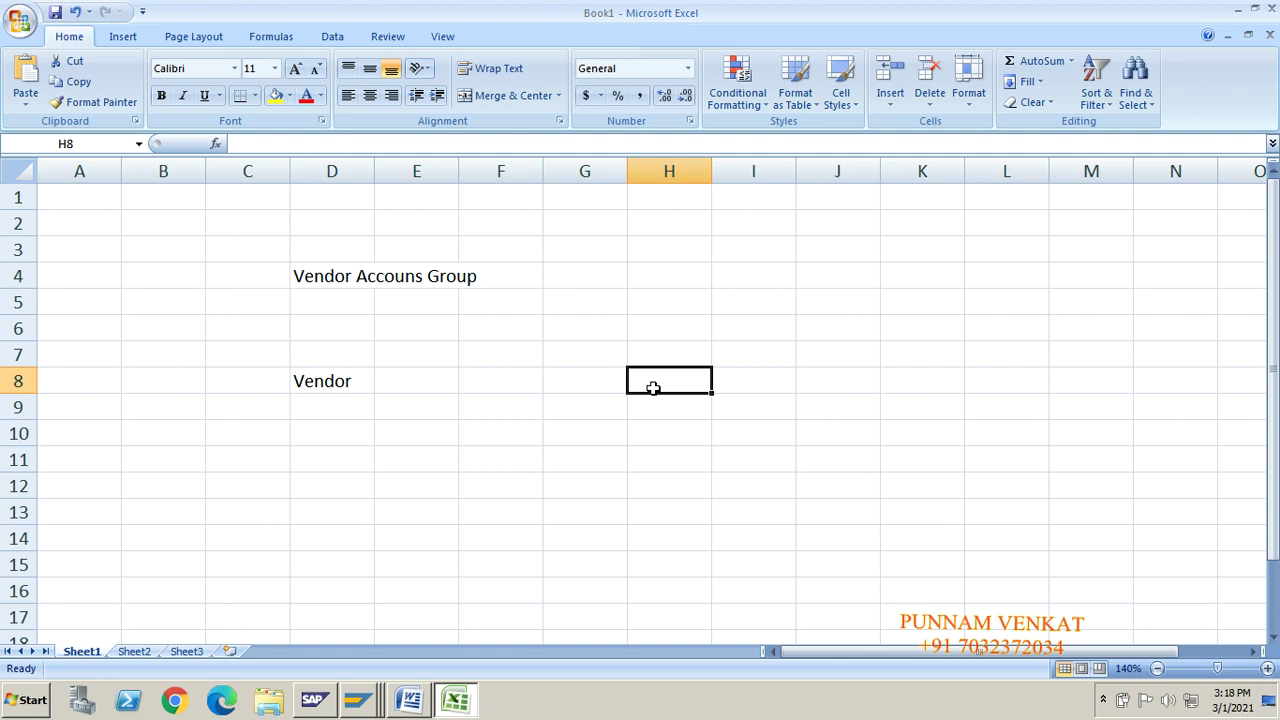
type("Customer")
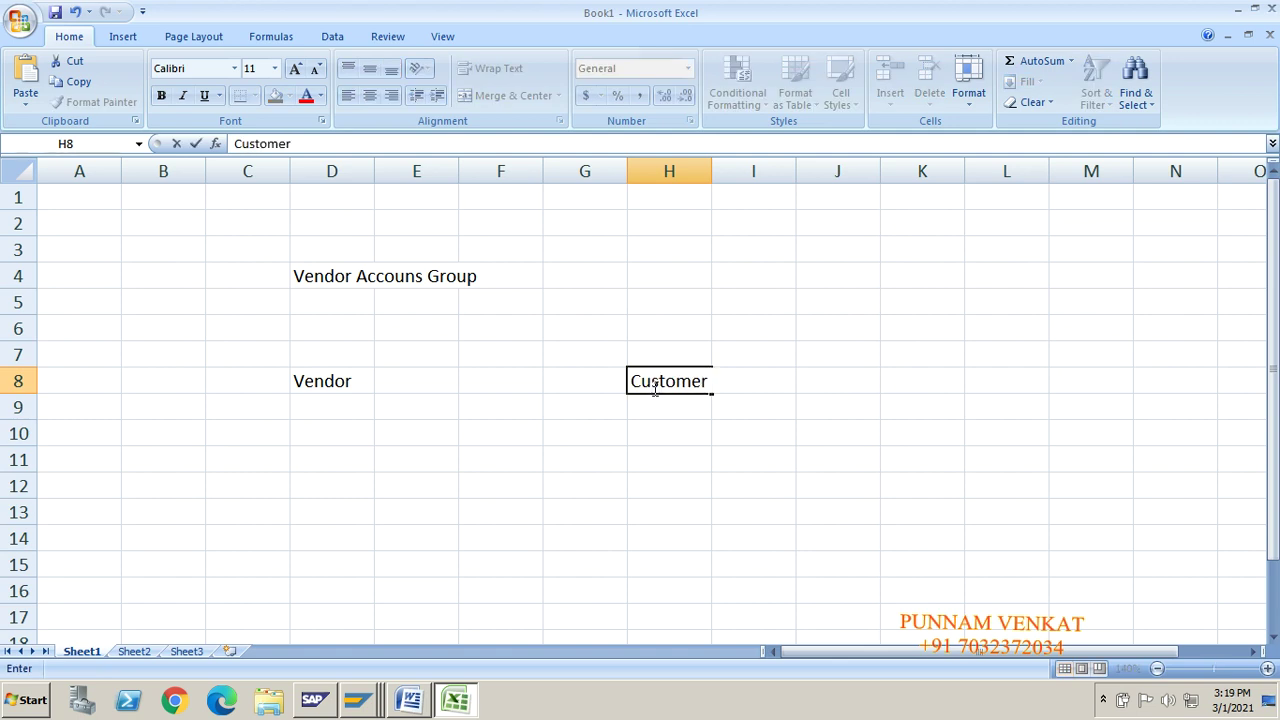
left_click(660, 281)
type("Customer")
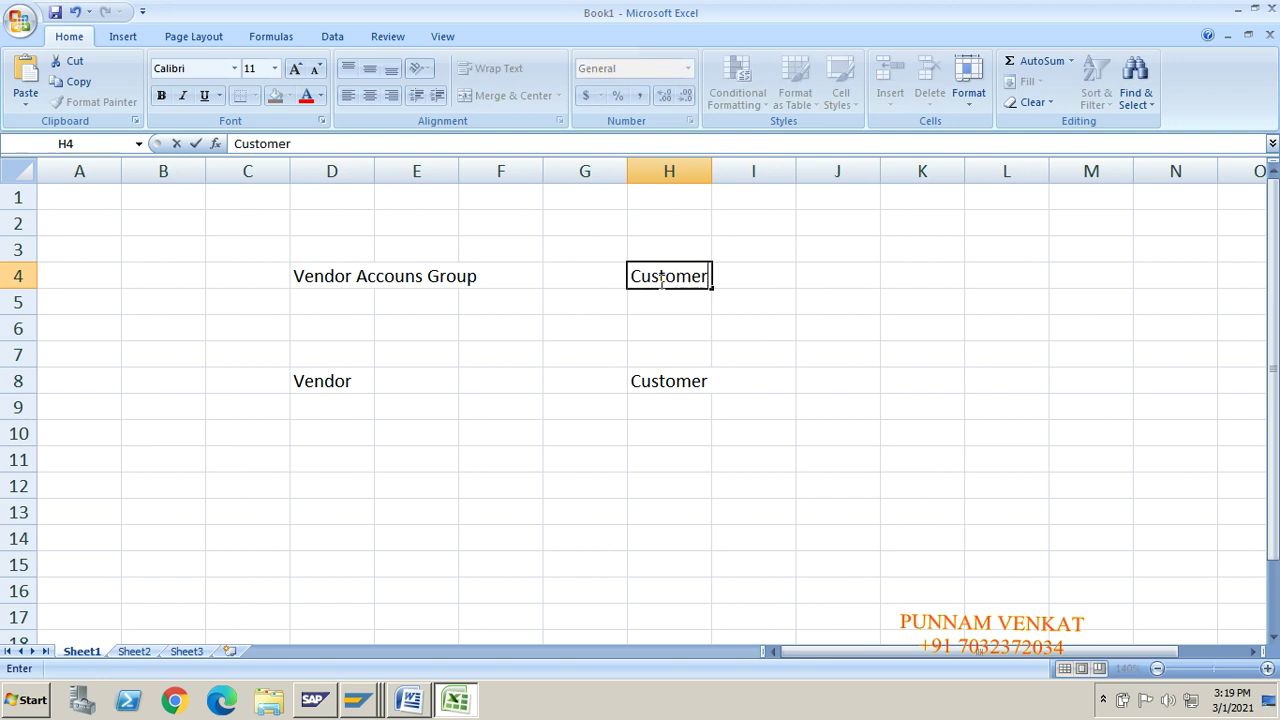
type(" Accoutns")
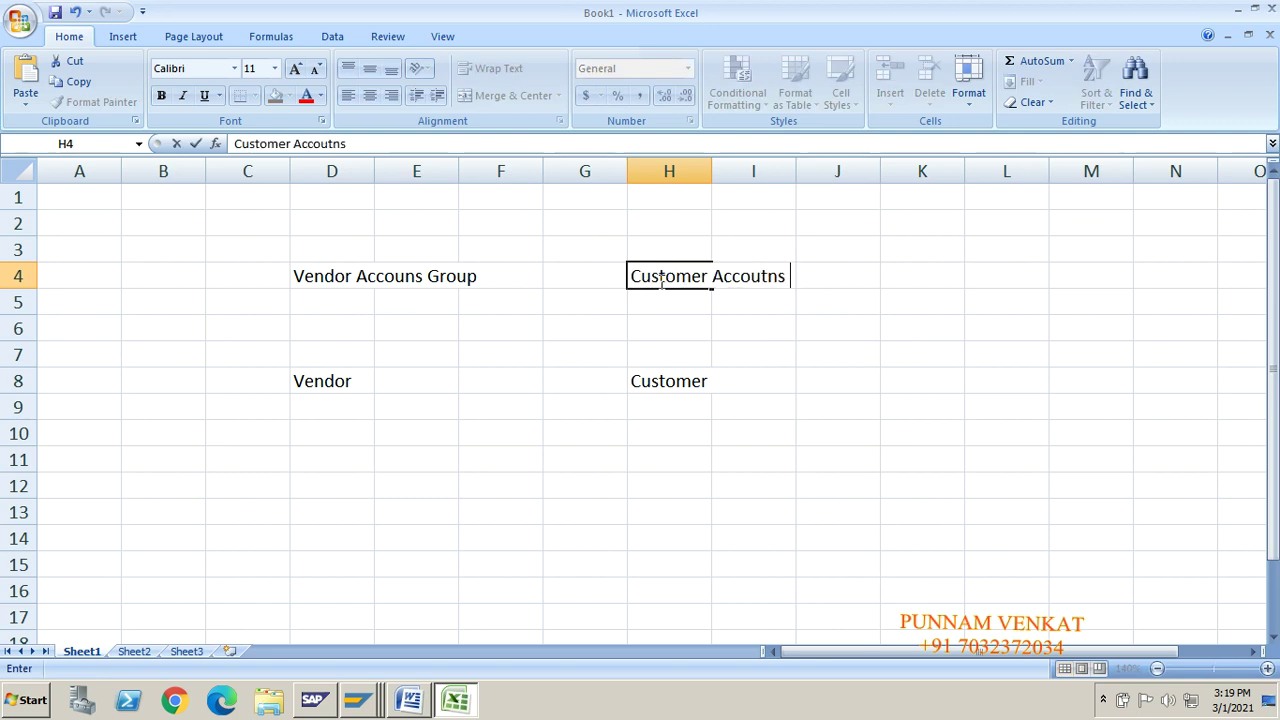
key("BackSpace")
key("BackSpace")
key("BackSpace")
type("ts Group")
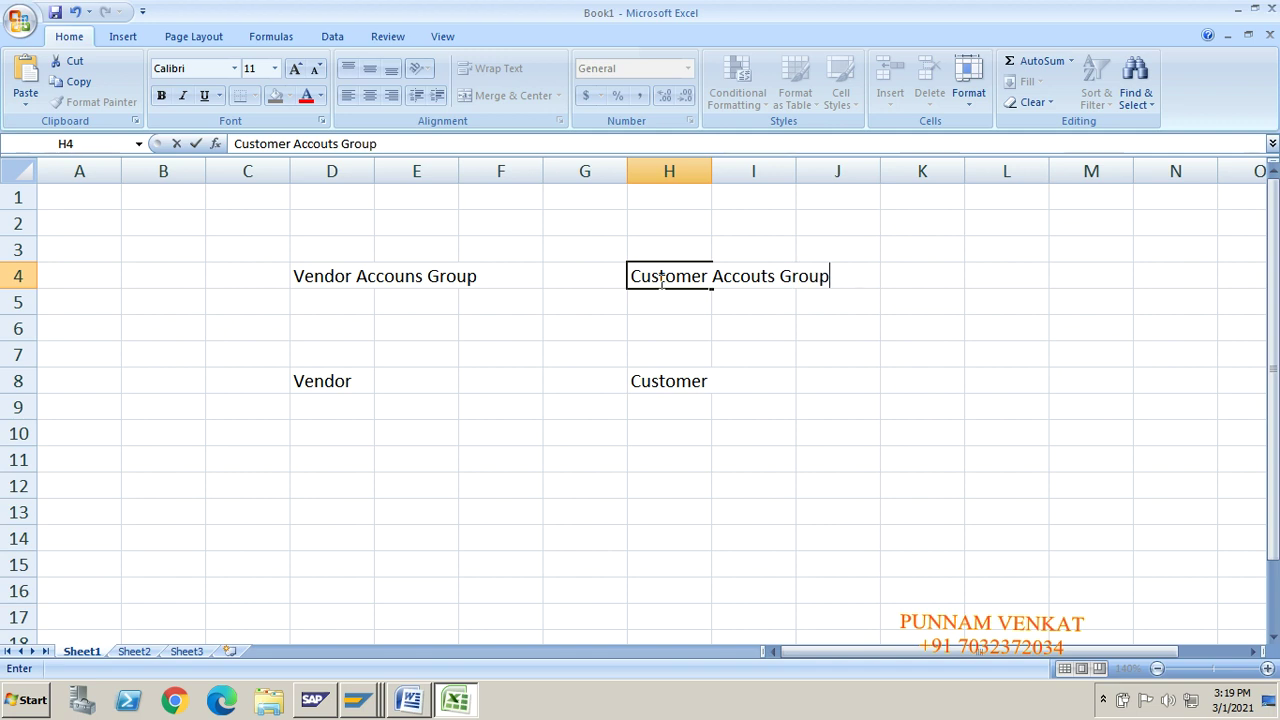
key("Return")
- Enter the label GL in cell L8, in the same row as Vendor and Customer
key("Down")
key("Down")
key("Down")
key("Right")
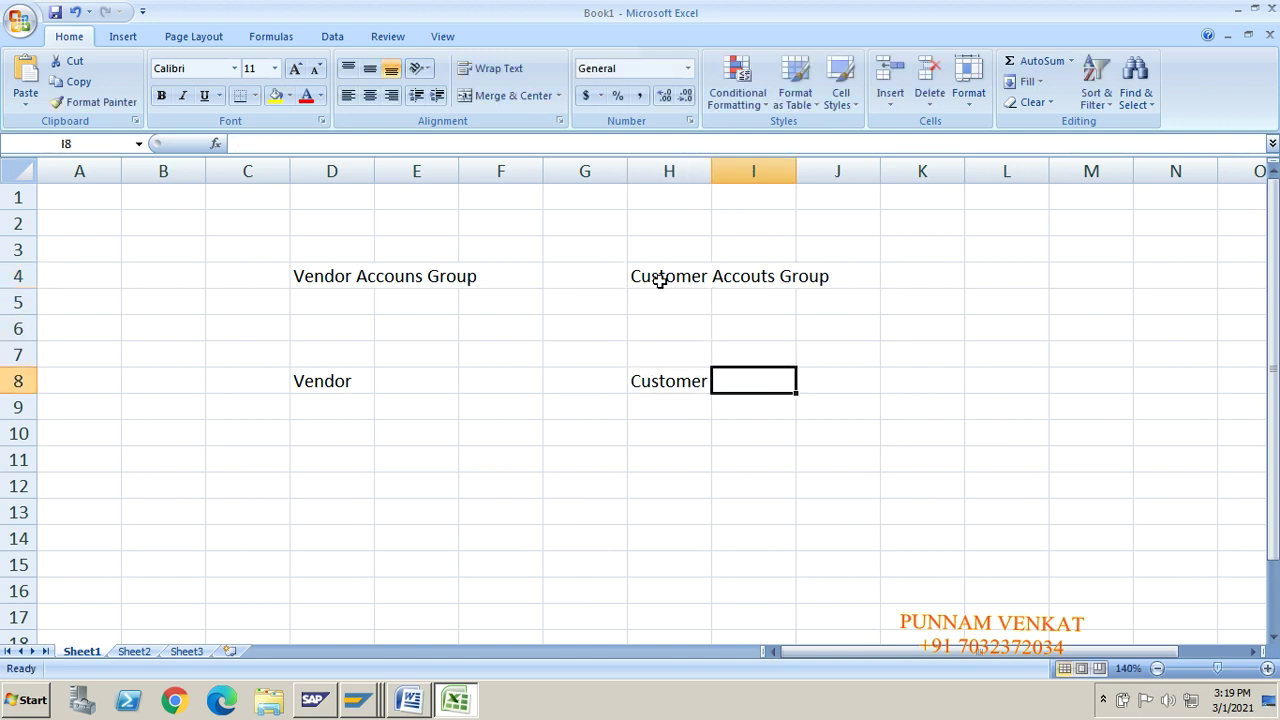
key("Right")
key("Right")
key("Right")
type("GL")
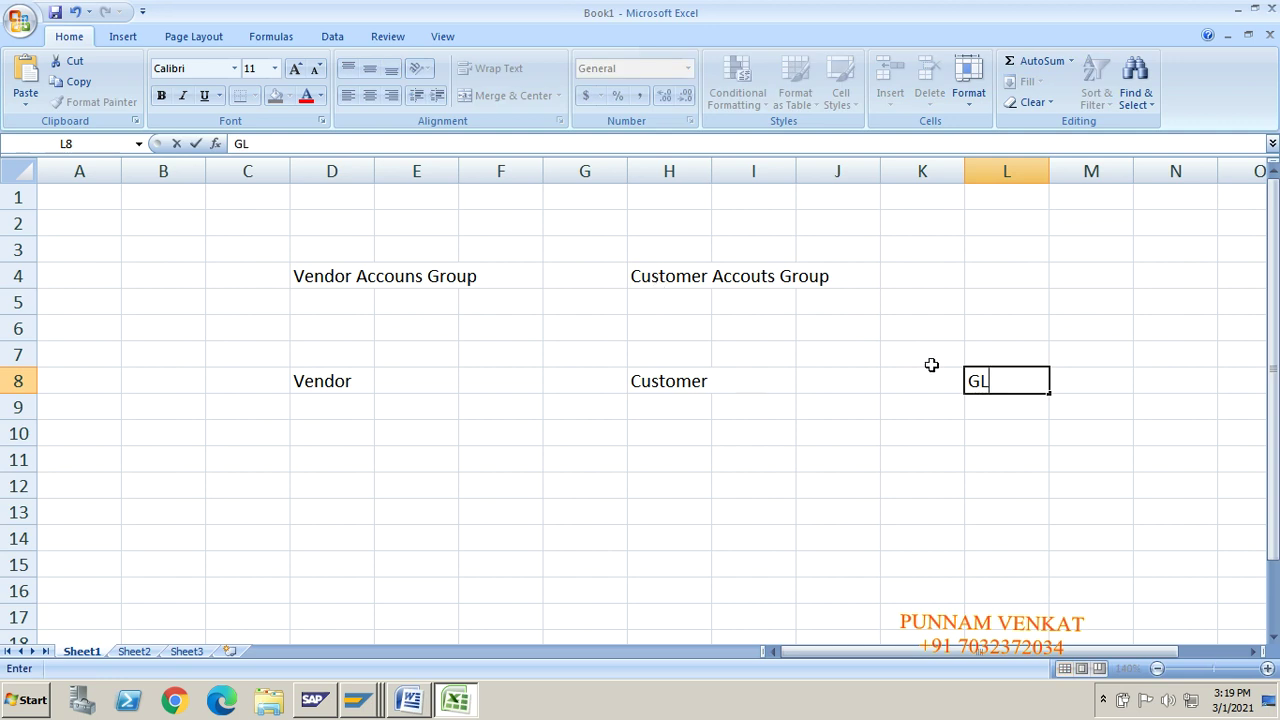
- Enter the heading GL ACCOUNTS GROUP in cell L4, above the GL label
left_click(987, 279)
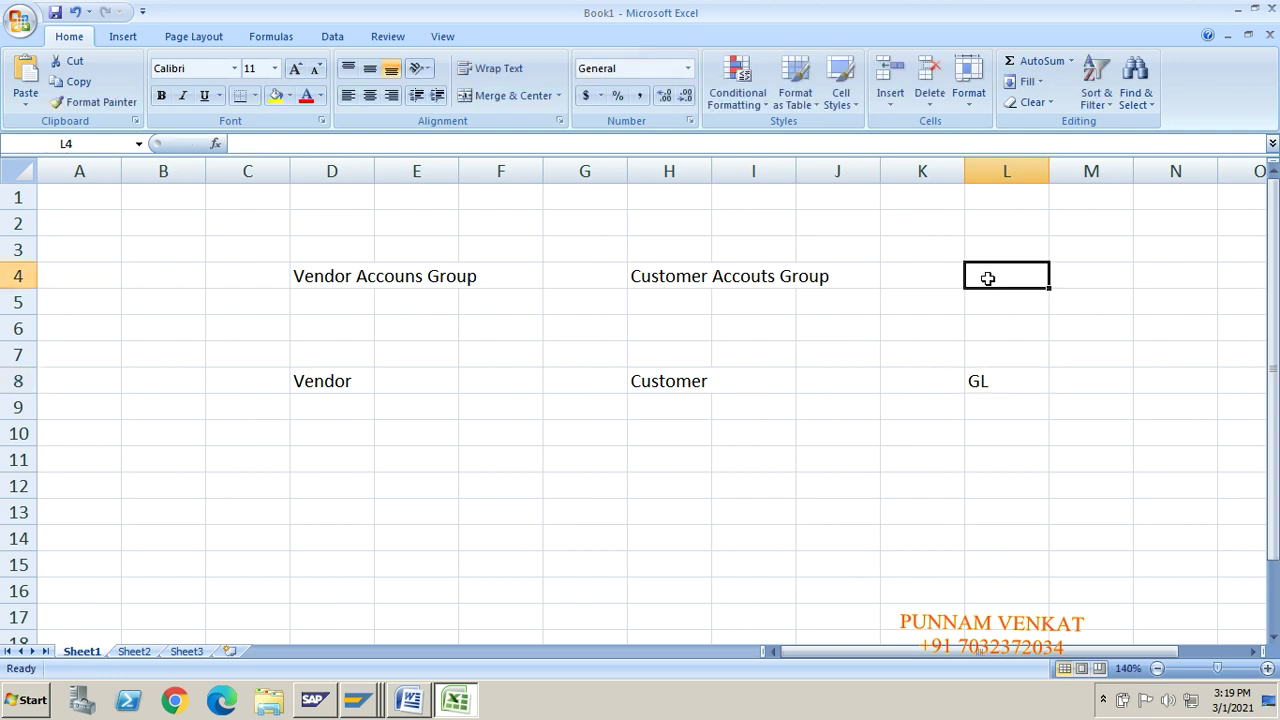
type("gl")
key("BackSpace")
key("BackSpace")
type("GL")
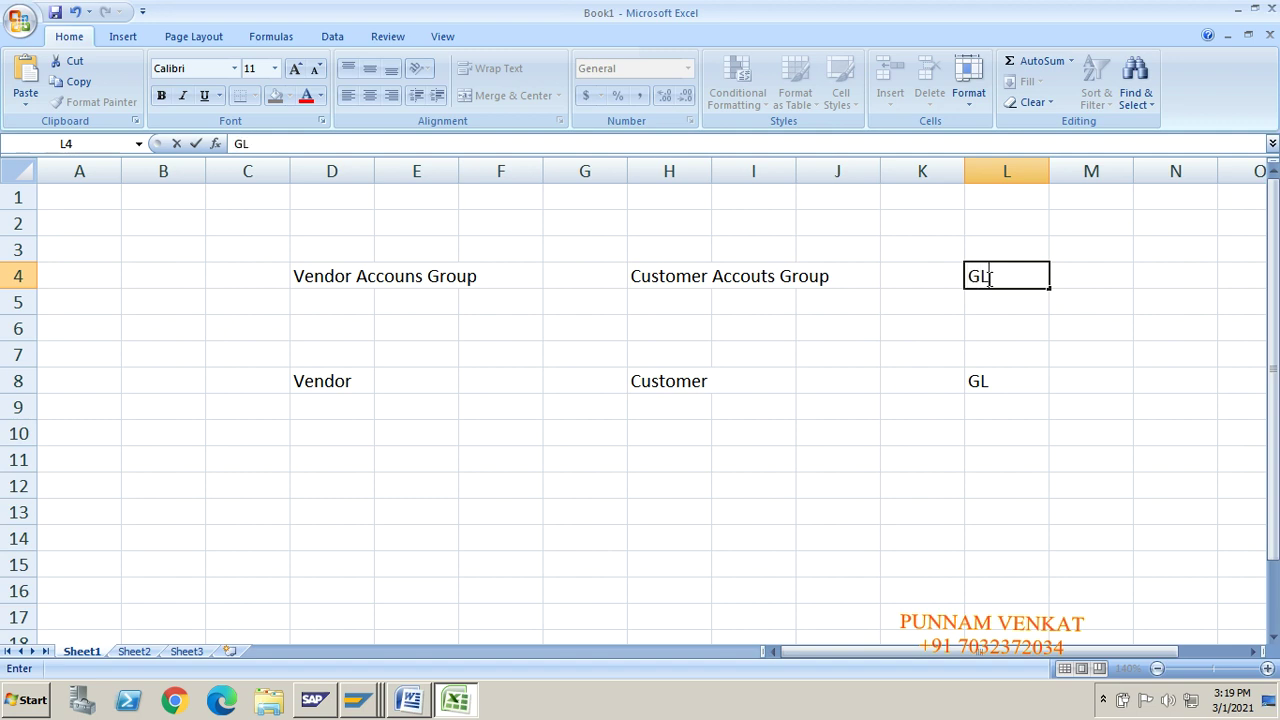
type(" ACCOUNT")
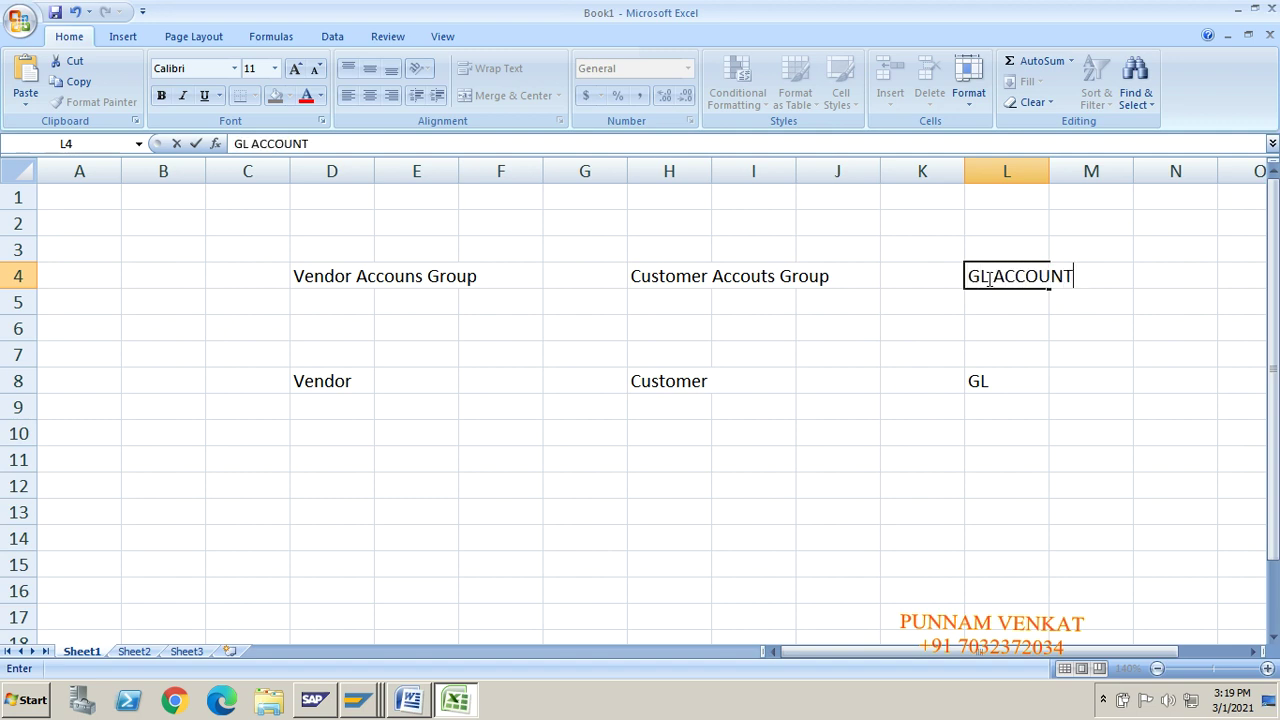
type("S GROUP")
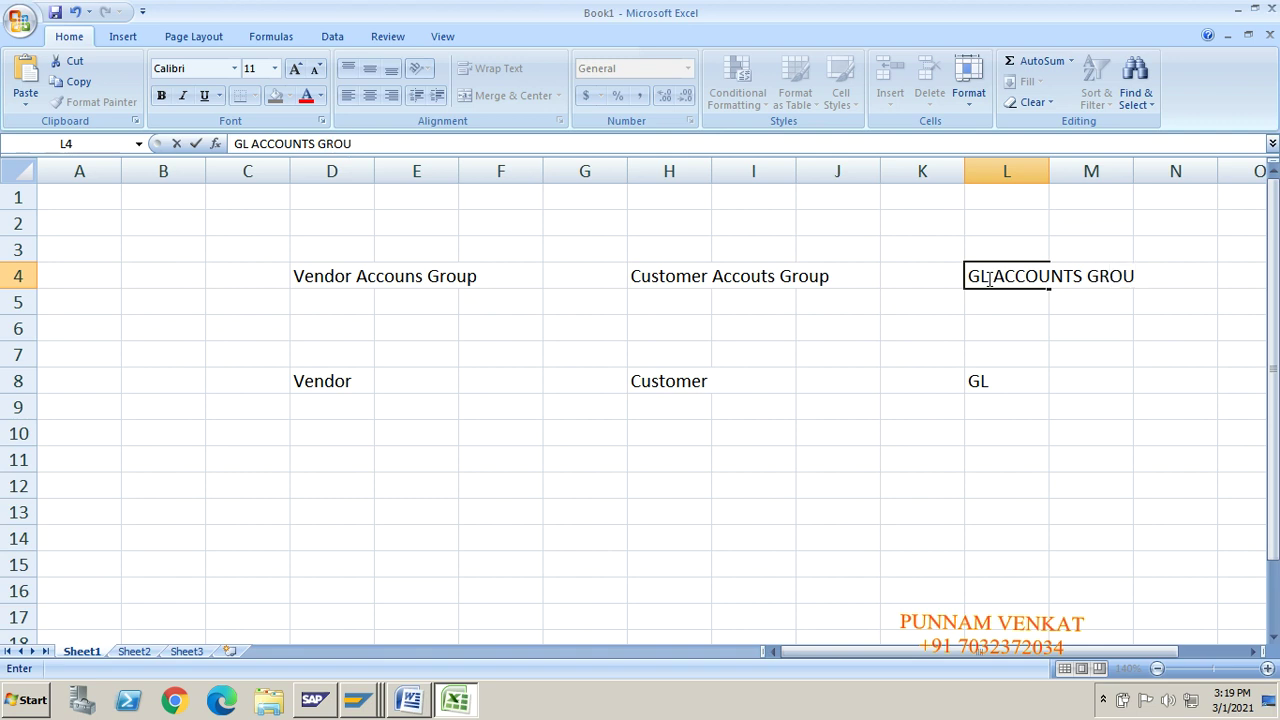
key("Return")
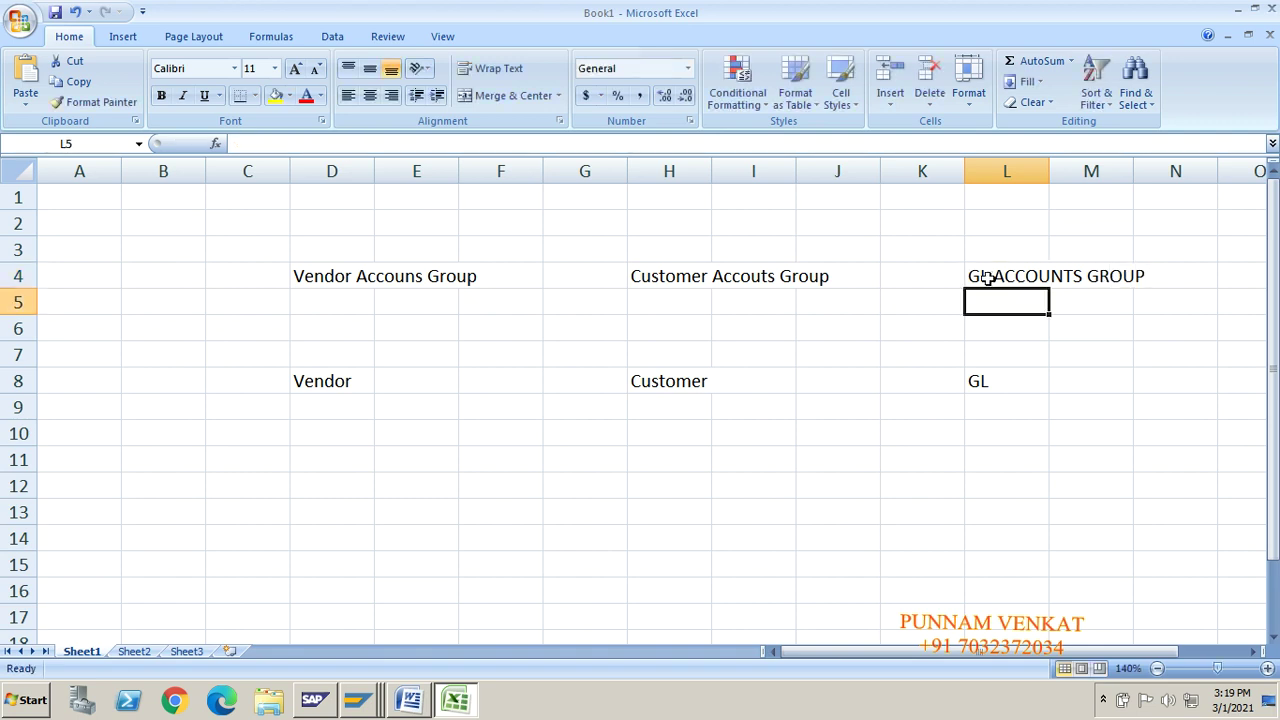
- Switch back to the KL STEELS material in SAP and open the list of possible material groups
key("alt+Tab")
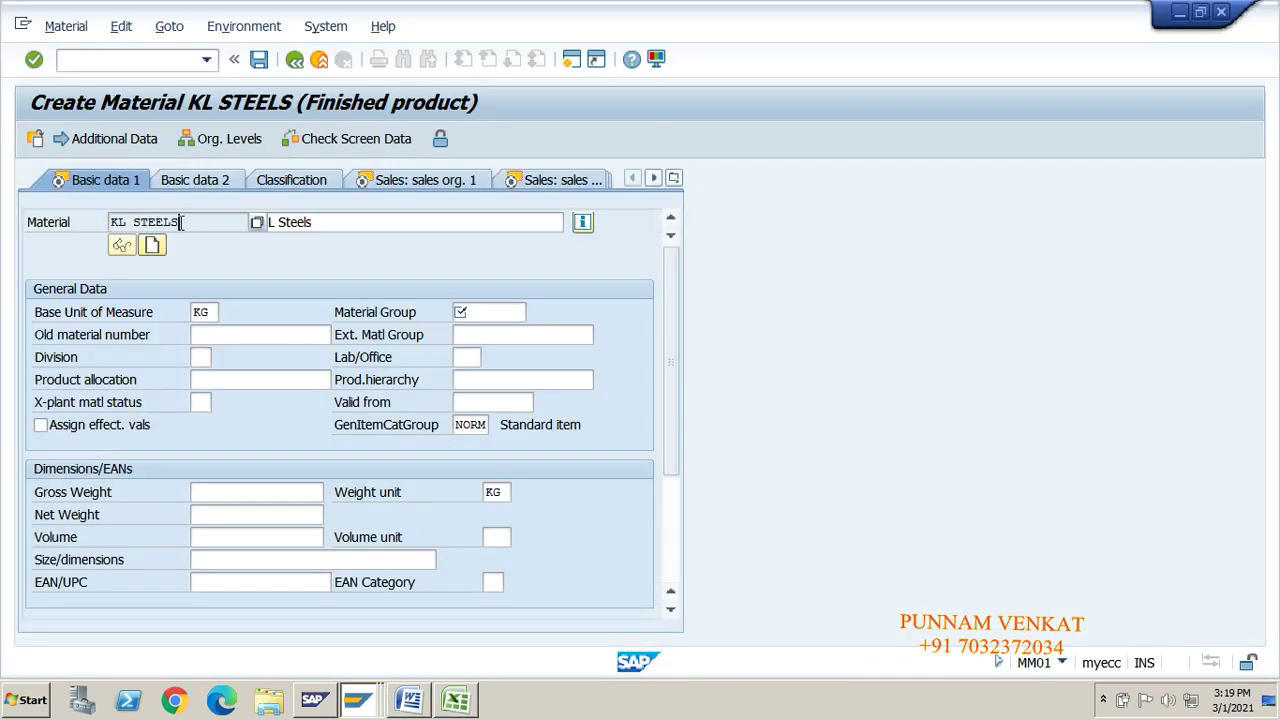
left_click_drag(190, 222, 112, 222)
left_click(112, 222)
left_click(497, 319)
left_click(535, 313)
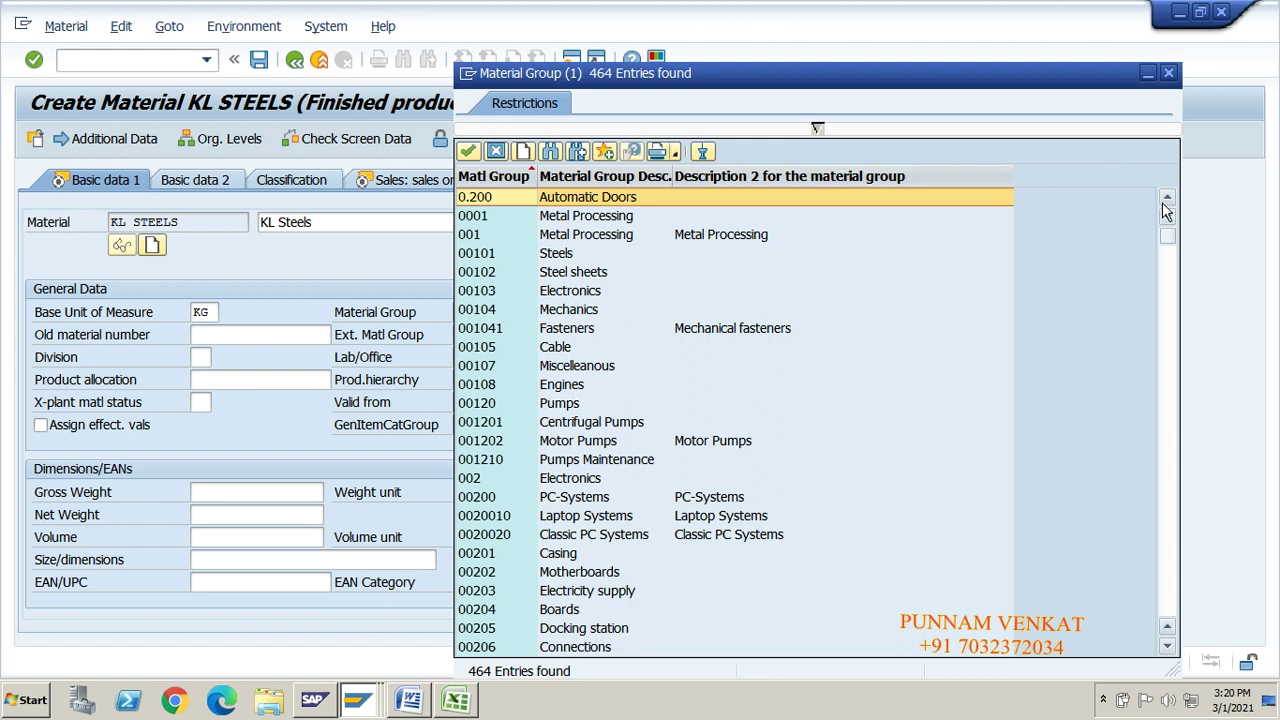
- Find GMFIN (GM Finished goods) among the material groups and assign it to the KL STEELS material
left_click_drag(1168, 230, 1168, 330)
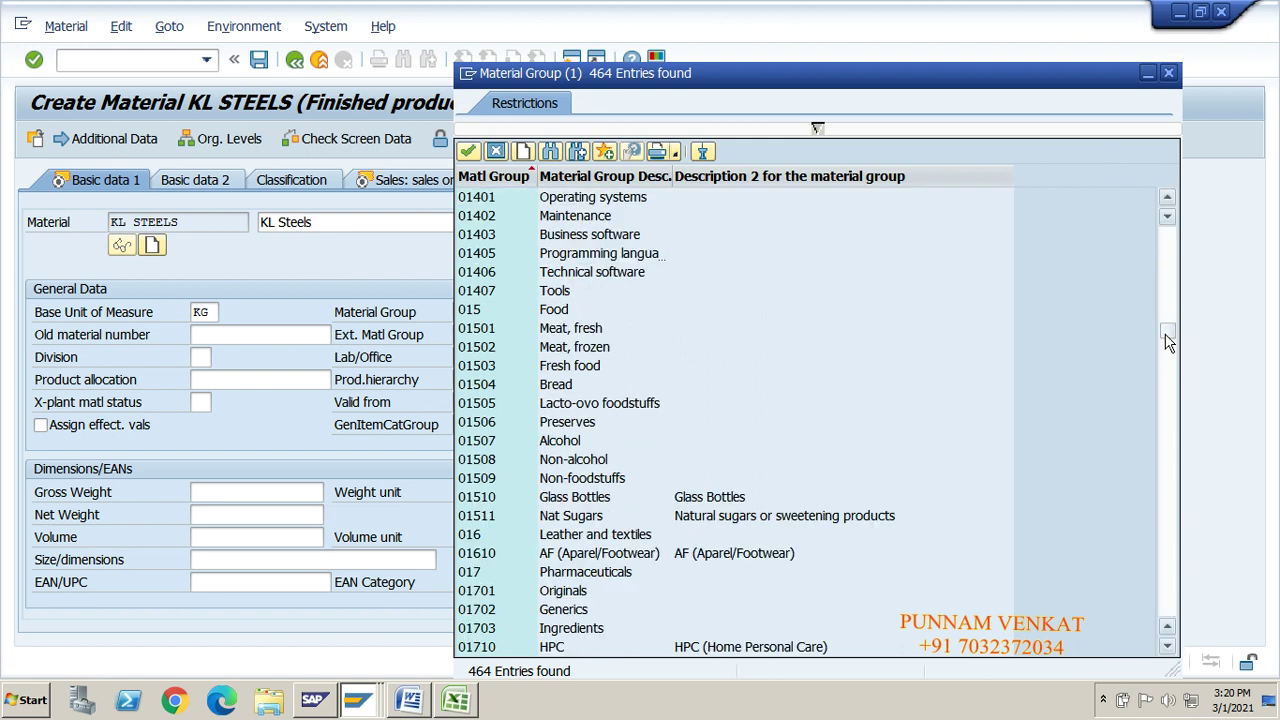
left_click_drag(1168, 337, 1168, 437)
left_click(528, 390)
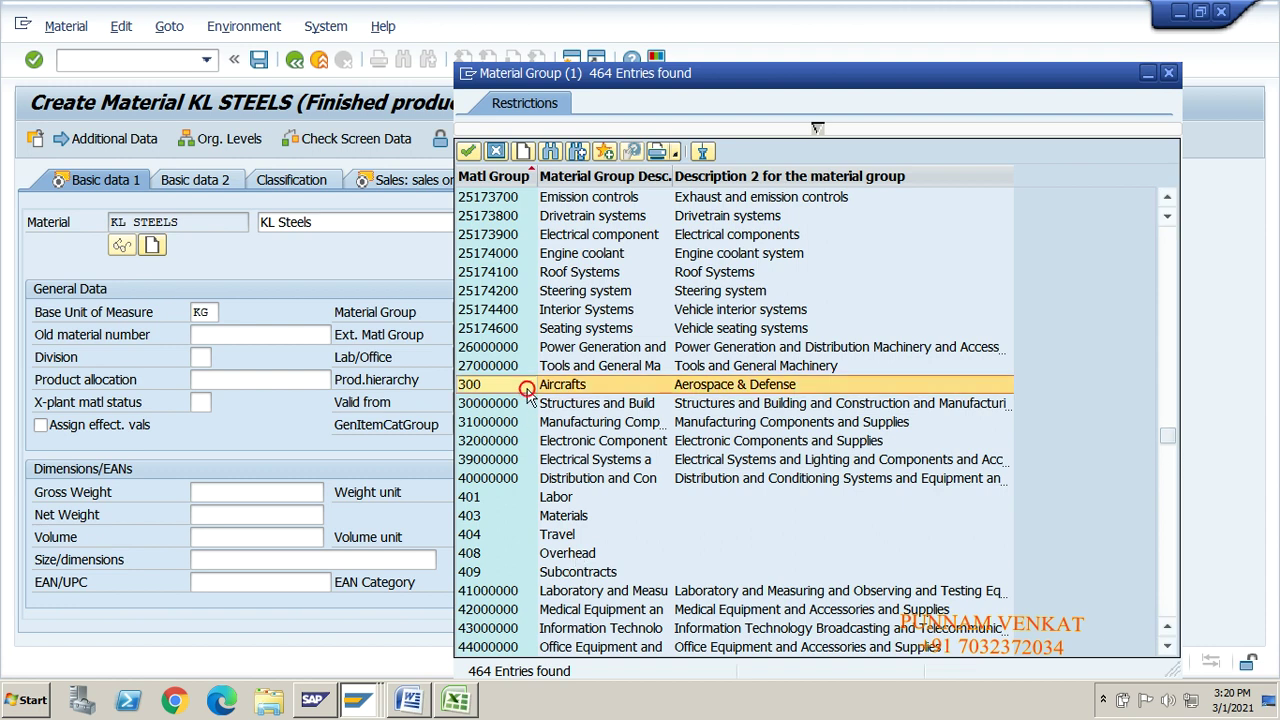
key("Down")
key("Down")
key("Down")
key("Down")
key("Down")
key("Down")
key("Down")
key("Down")
key("Down")
key("Down")
key("Down")
key("Down")
key("Down")
key("Down")
key("Down")
key("Down")
key("Down")
key("Down")
key("Down")
key("Down")
key("Down")
key("Down")
key("Down")
key("Down")
key("Down")
key("Down")
key("Down")
key("Down")
key("Down")
key("Down")
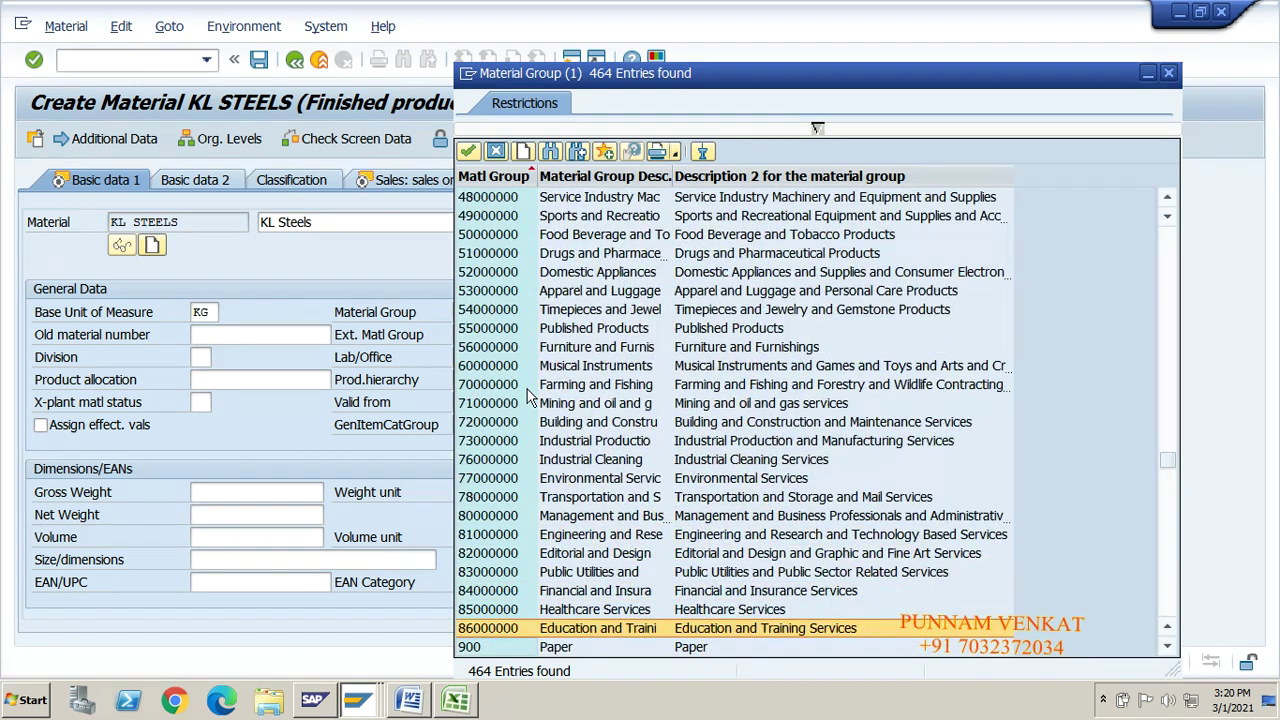
key("Down")
key("Down")
key("Down")
key("Down")
key("Down")
key("Down")
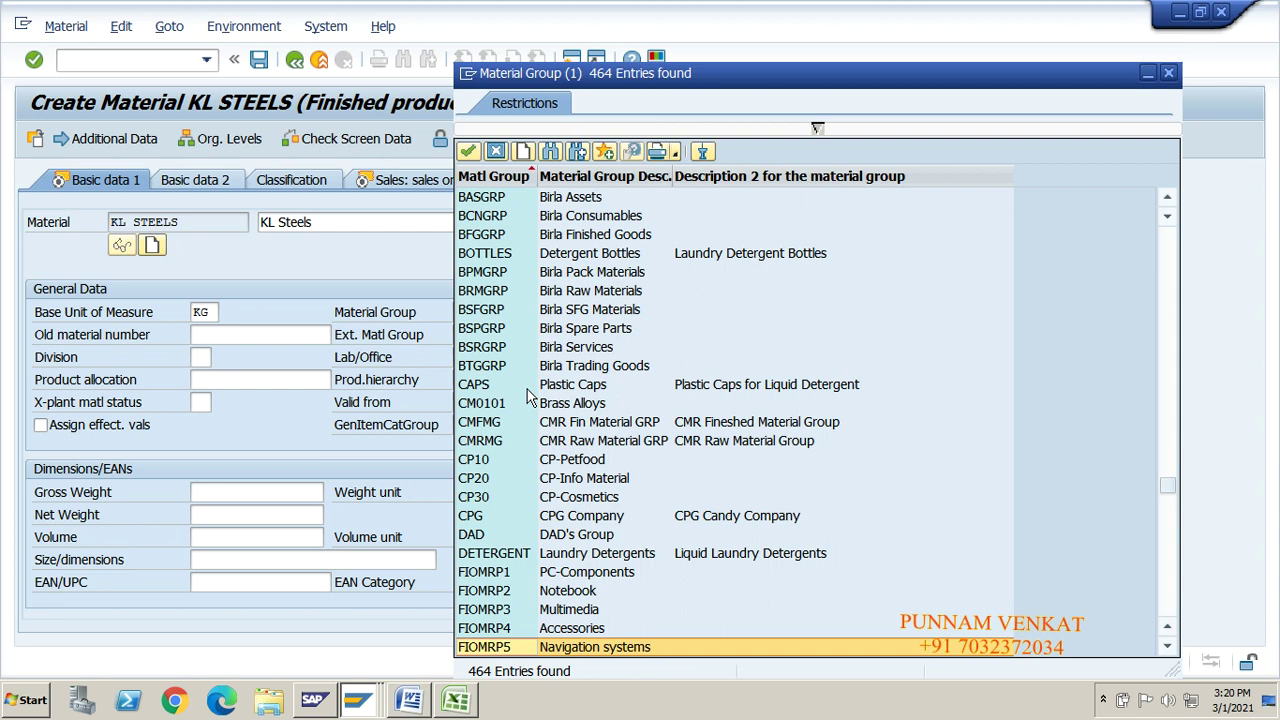
key("Up")
key("Up")
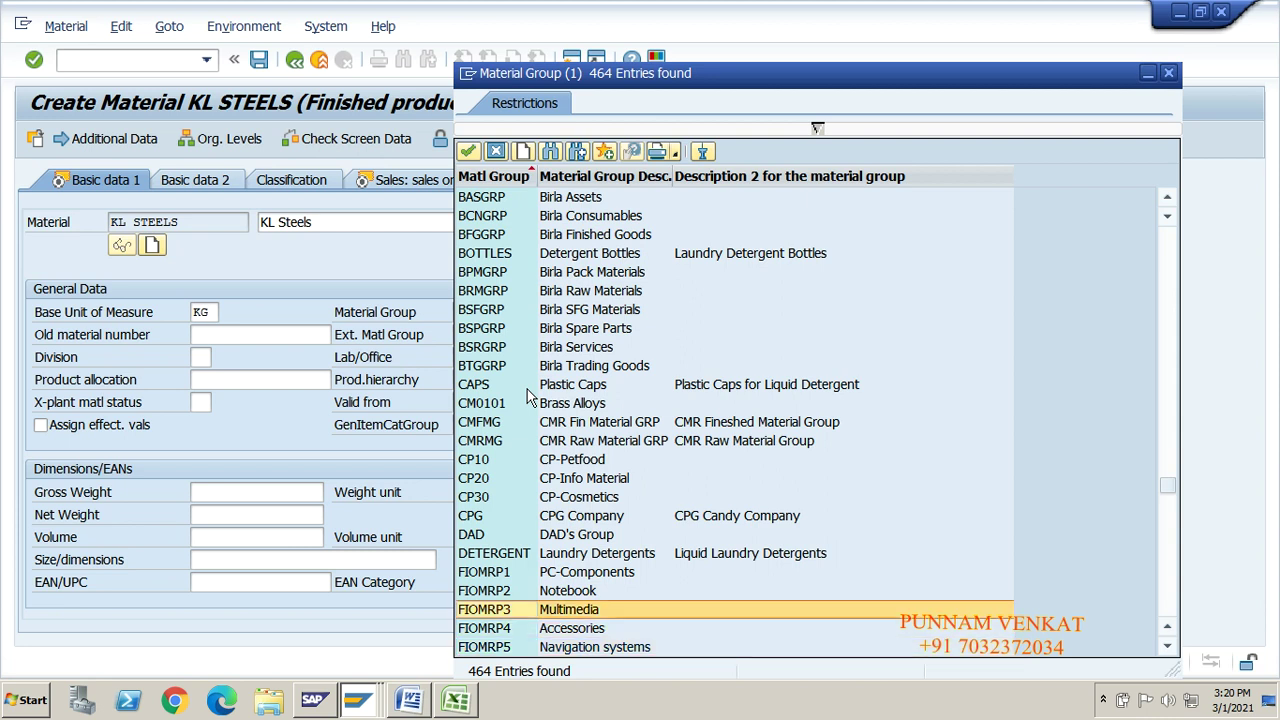
key("Down")
key("Down")
key("Down")
key("Down")
key("Down")
key("Down")
key("Down")
key("Down")
key("Down")
key("Down")
key("Down")
key("Down")
key("Down")
key("Down")
key("Down")
key("Down")
key("Down")
key("Down")
key("Down")
key("Down")
key("Down")
key("Down")
key("Down")
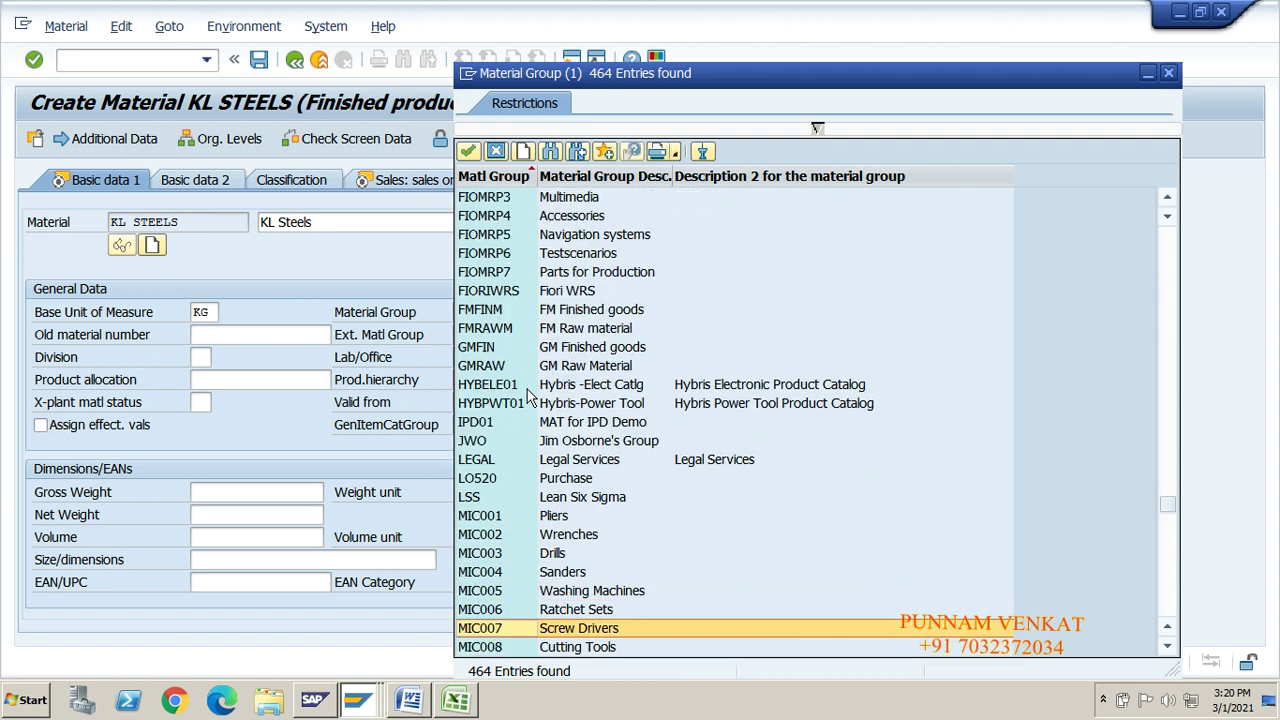
left_click(558, 366)
left_click(573, 350)
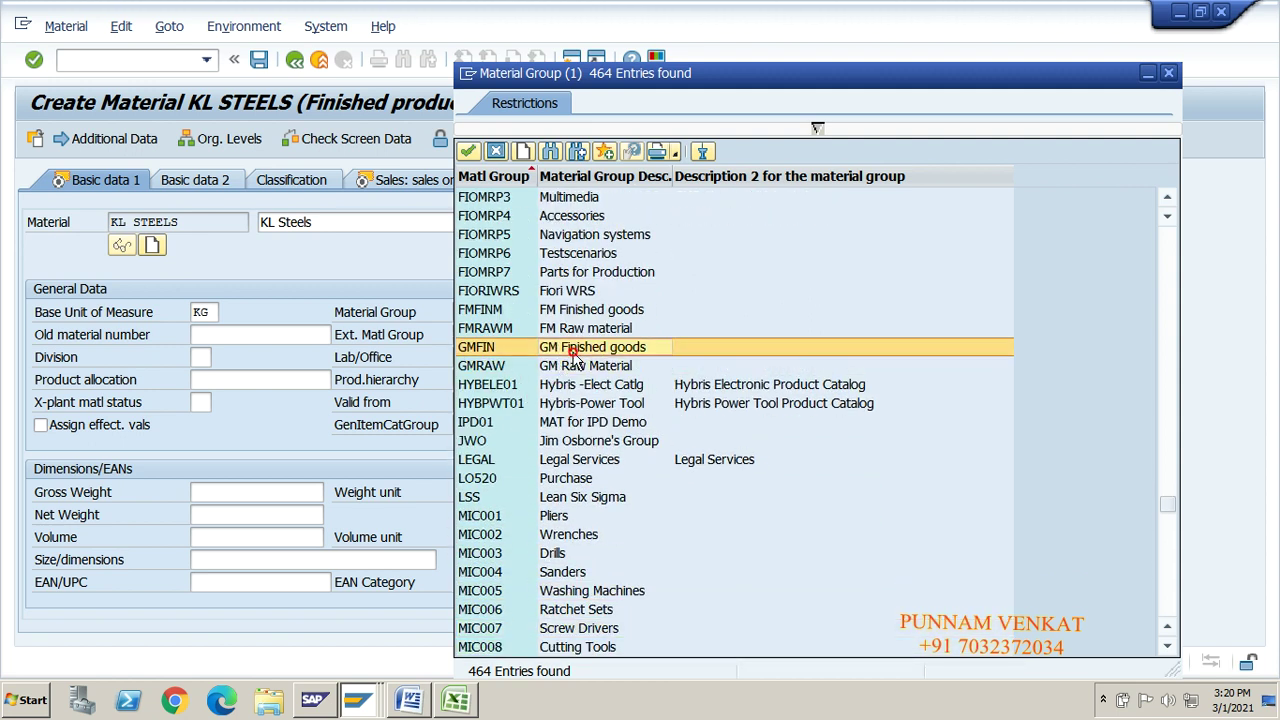
left_click(567, 369)
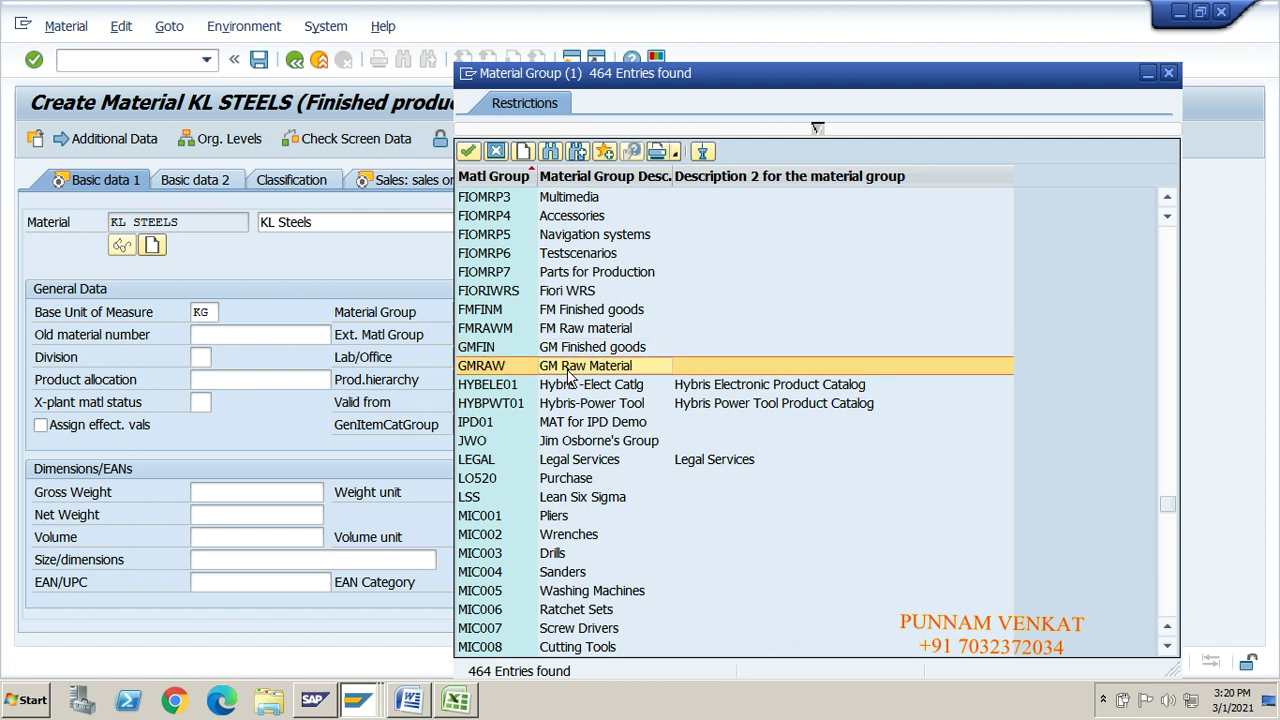
left_click(580, 350)
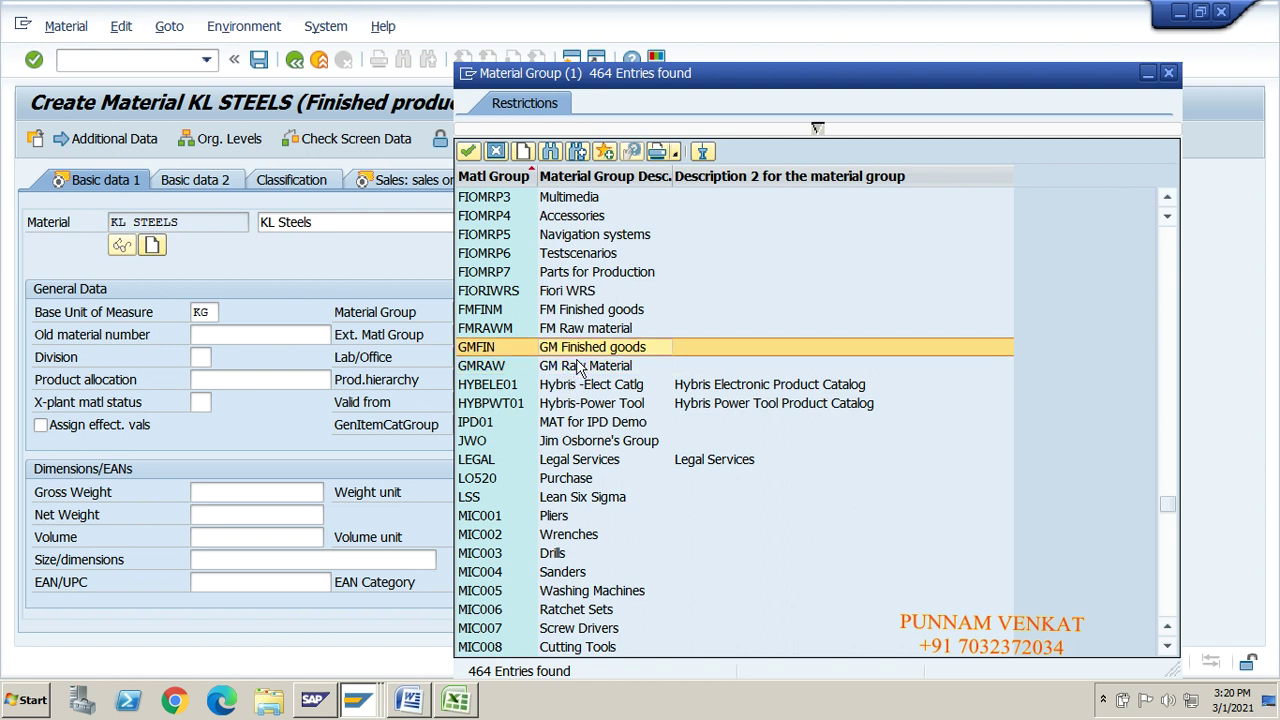
left_click(578, 366)
left_click(577, 349)
left_click(571, 366)
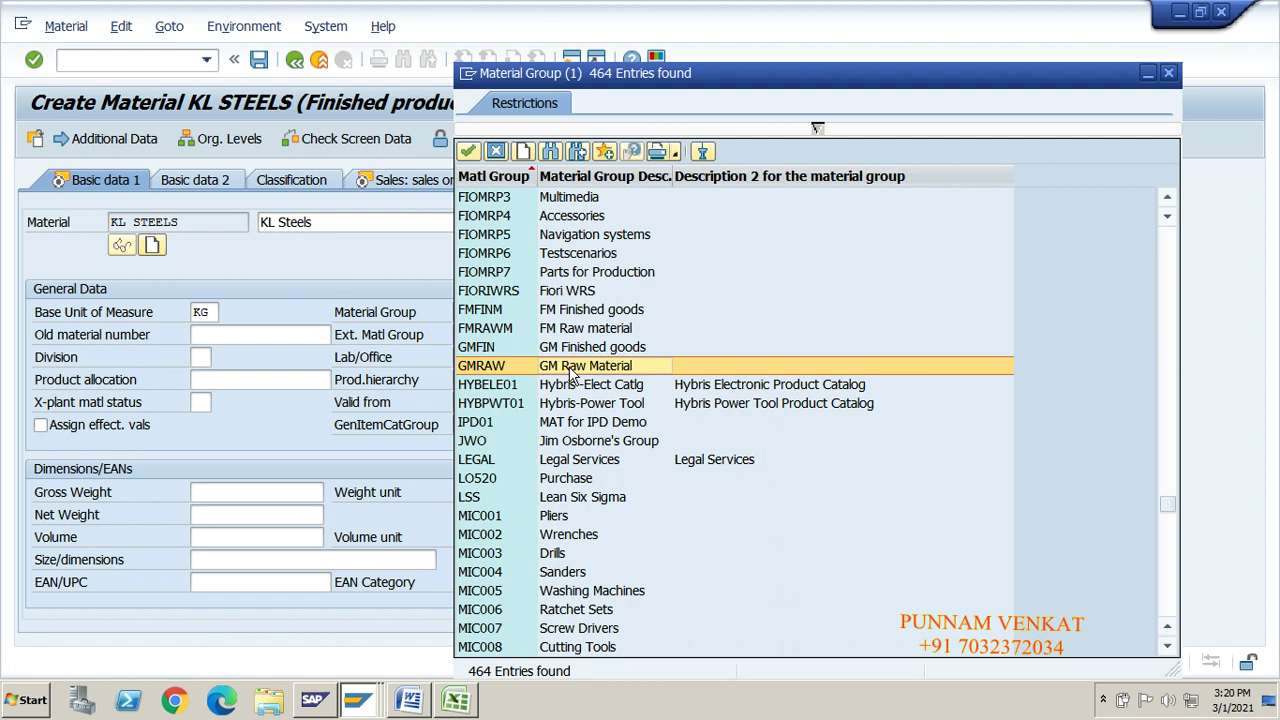
left_click(588, 350)
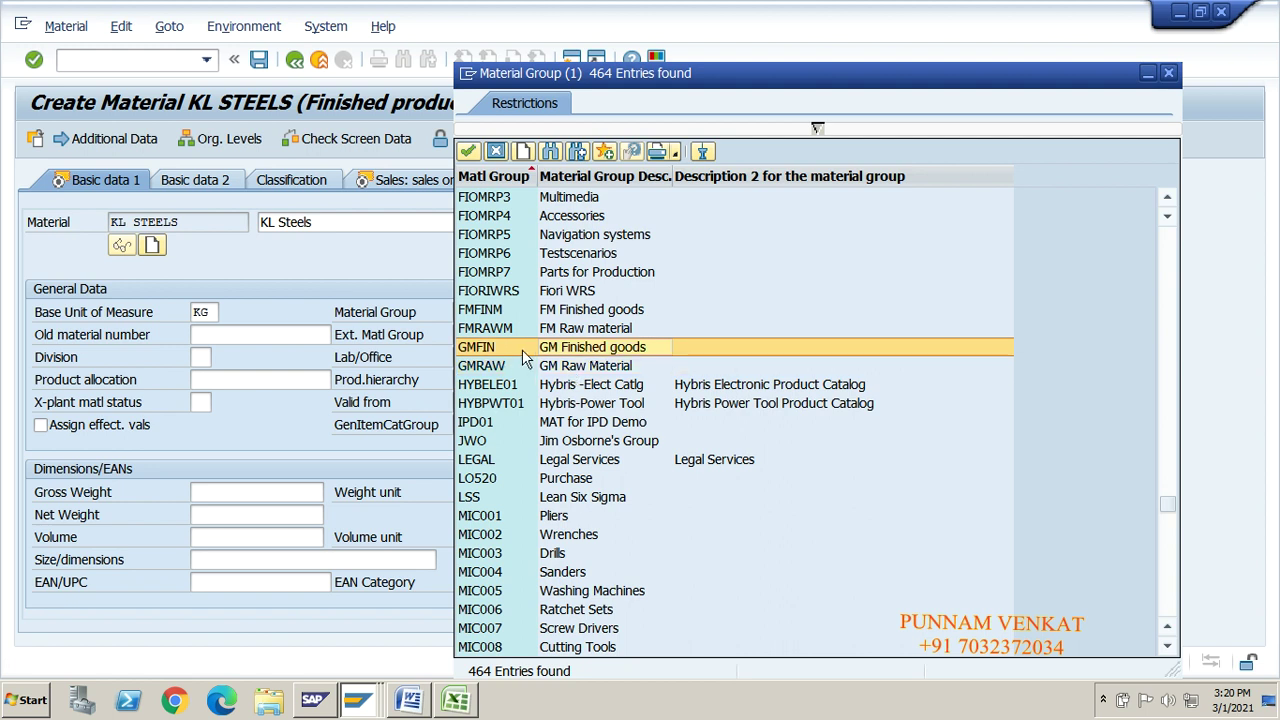
double_click(592, 347)
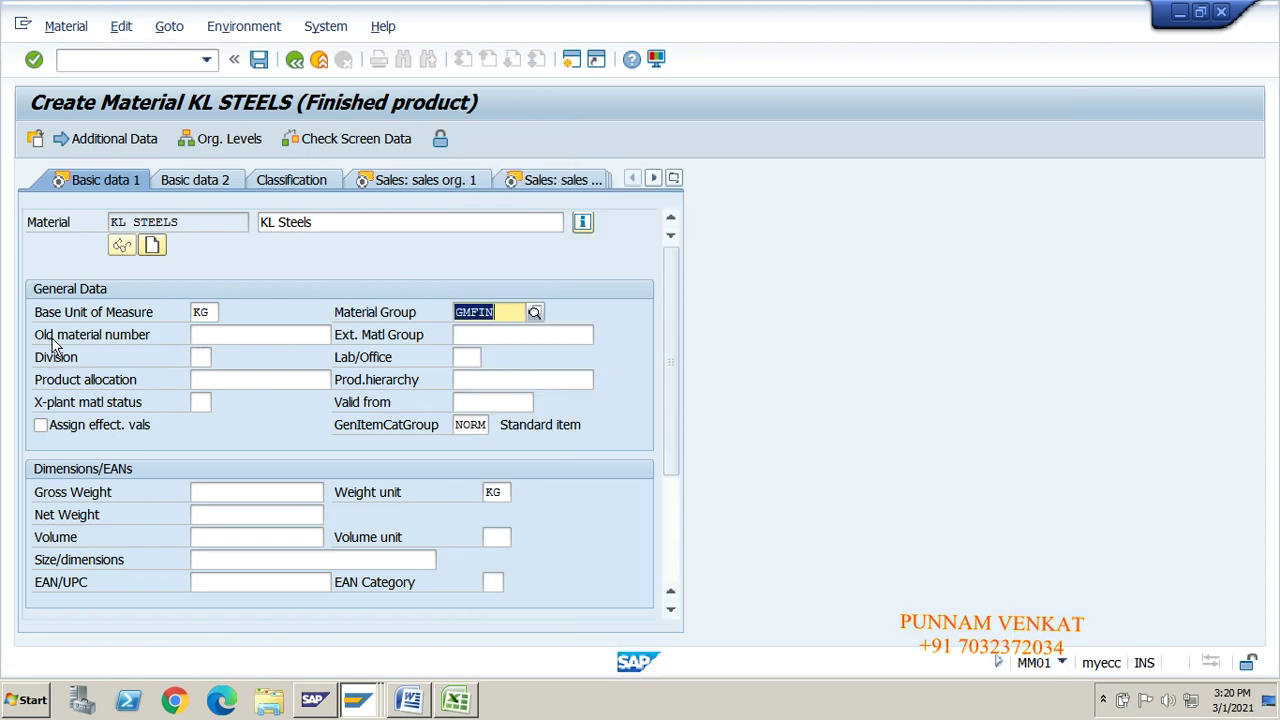
- Examine the Old material number field in General Data together with the material code KL STEELS
left_click_drag(36, 337, 160, 345)
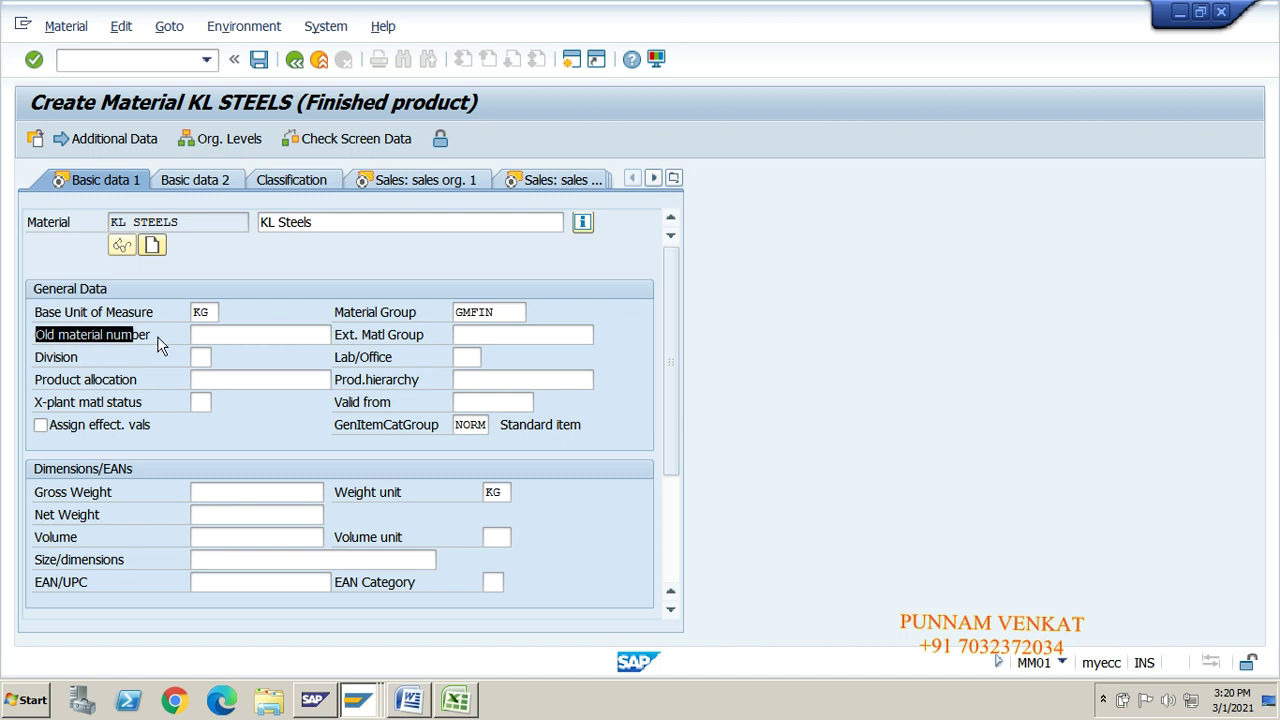
left_click(160, 345)
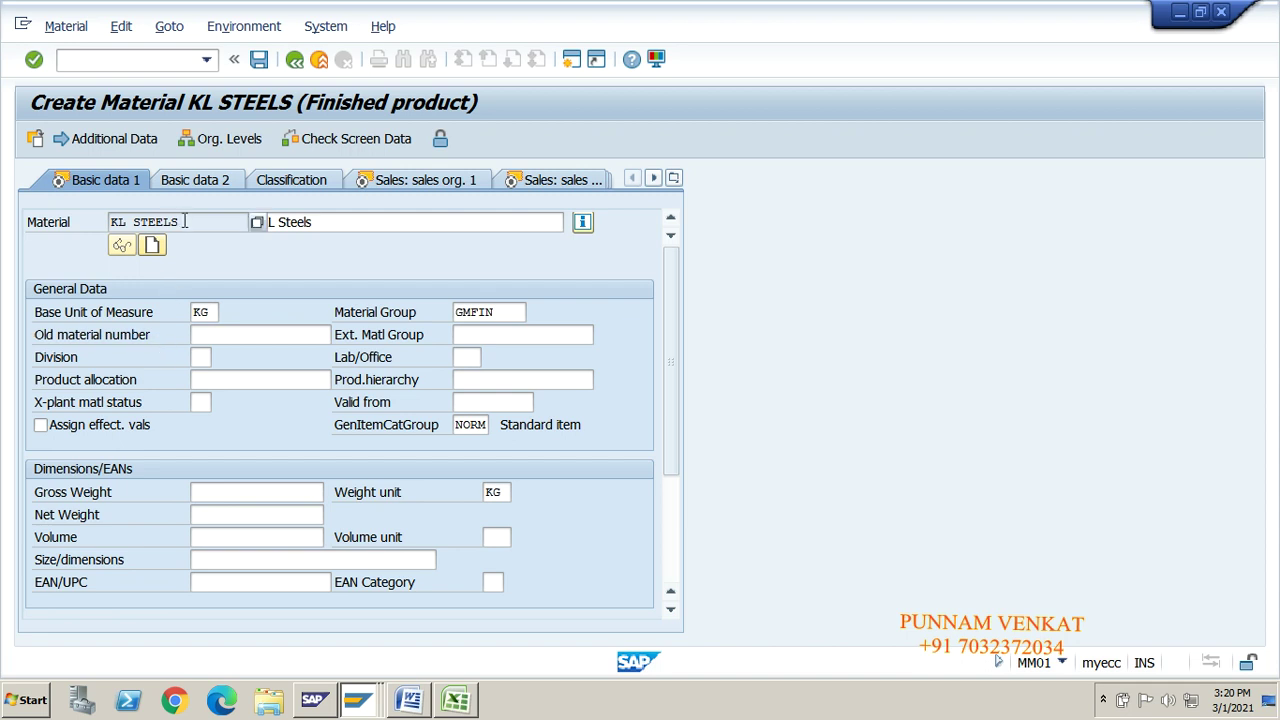
left_click_drag(180, 222, 101, 222)
left_click(101, 222)
left_click_drag(192, 222, 106, 222)
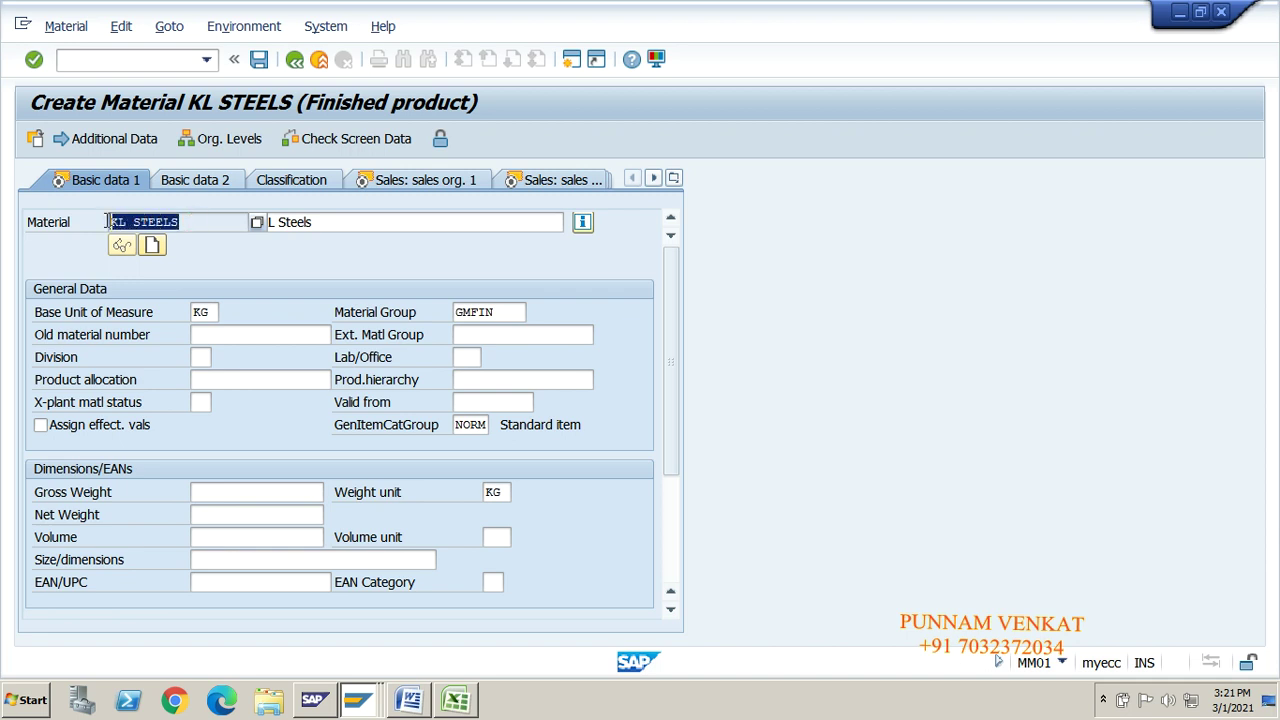
left_click(106, 225)
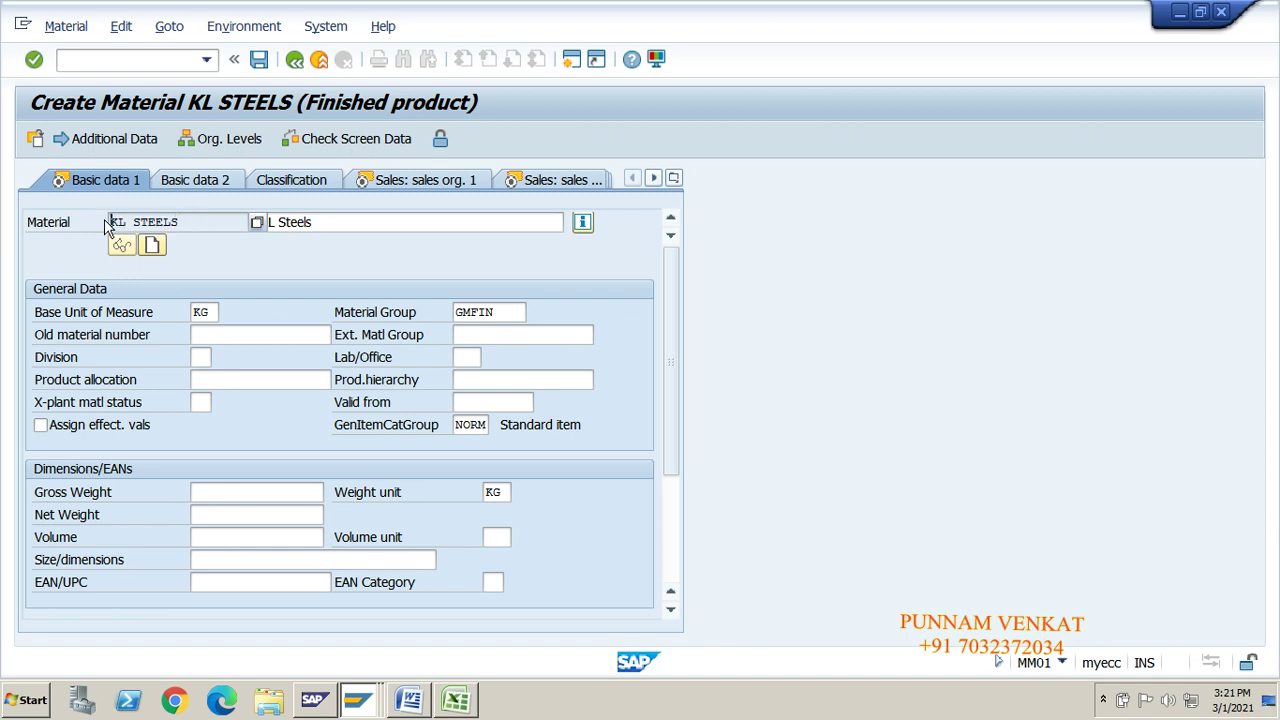
left_click(225, 335)
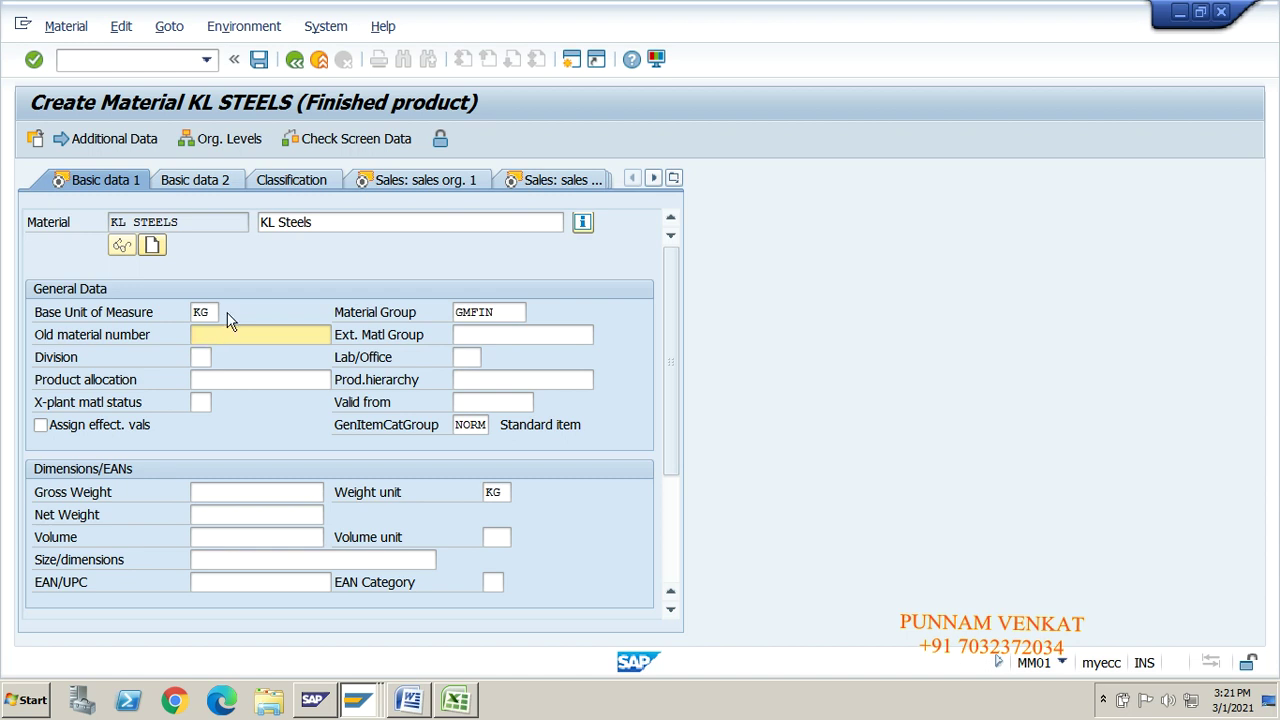
left_click_drag(190, 224, 108, 224)
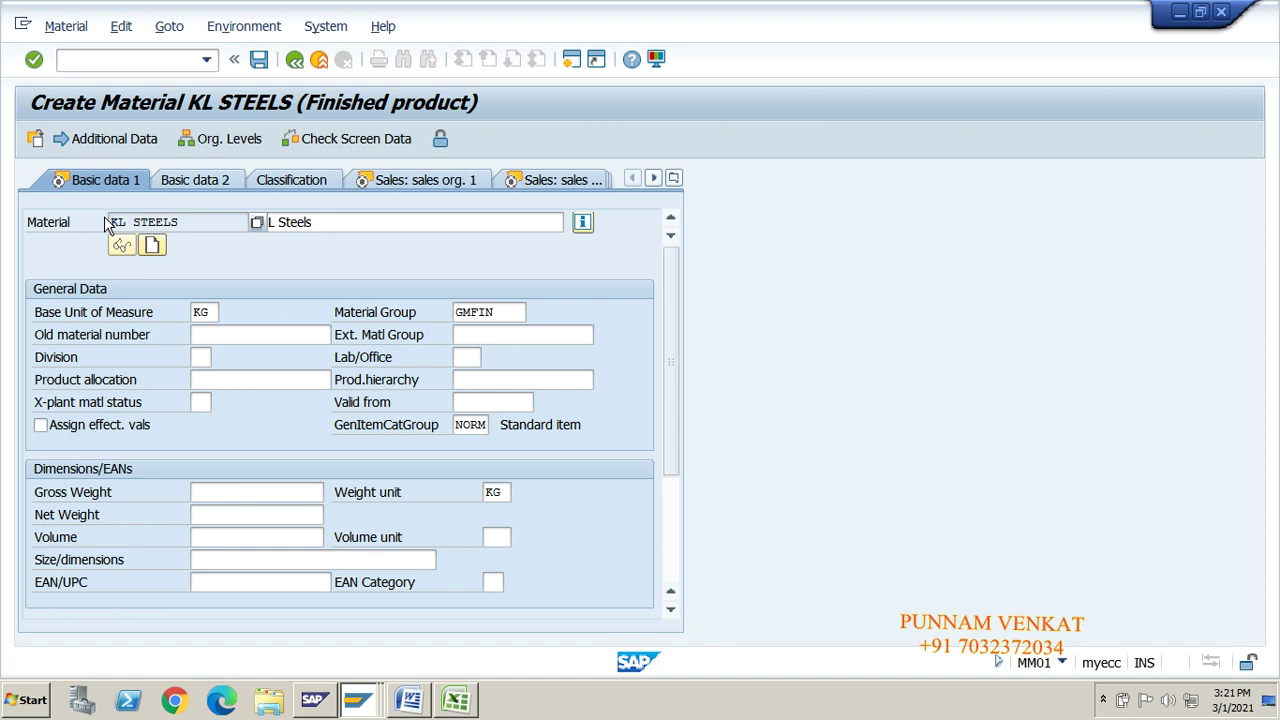
left_click(229, 339)
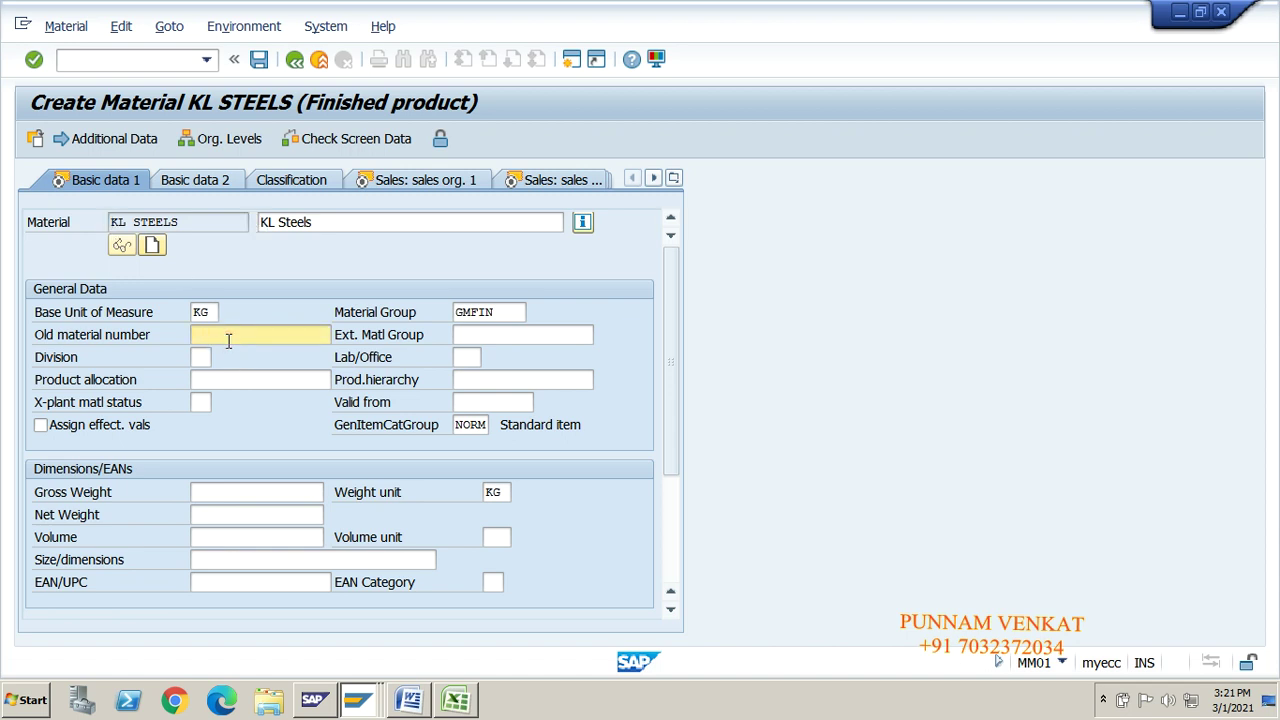
- Set the material's division to GS (GMR Steels) in General Data
left_click(197, 359)
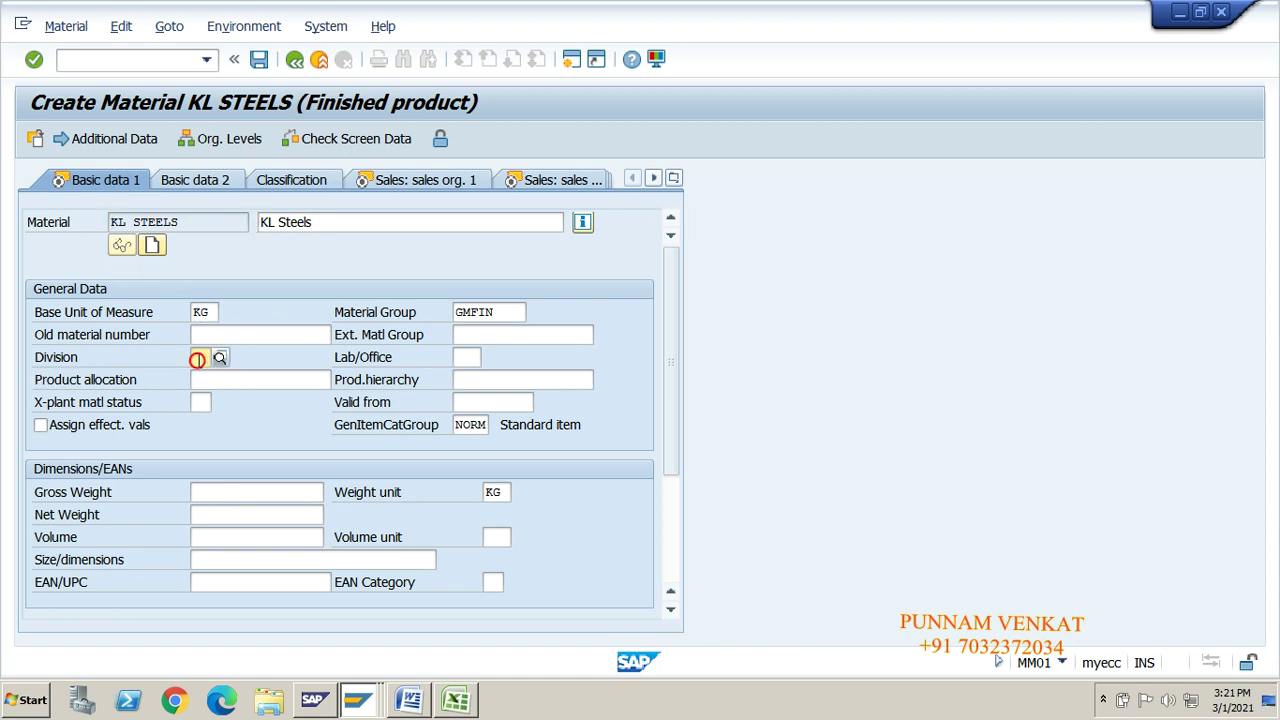
type("g")
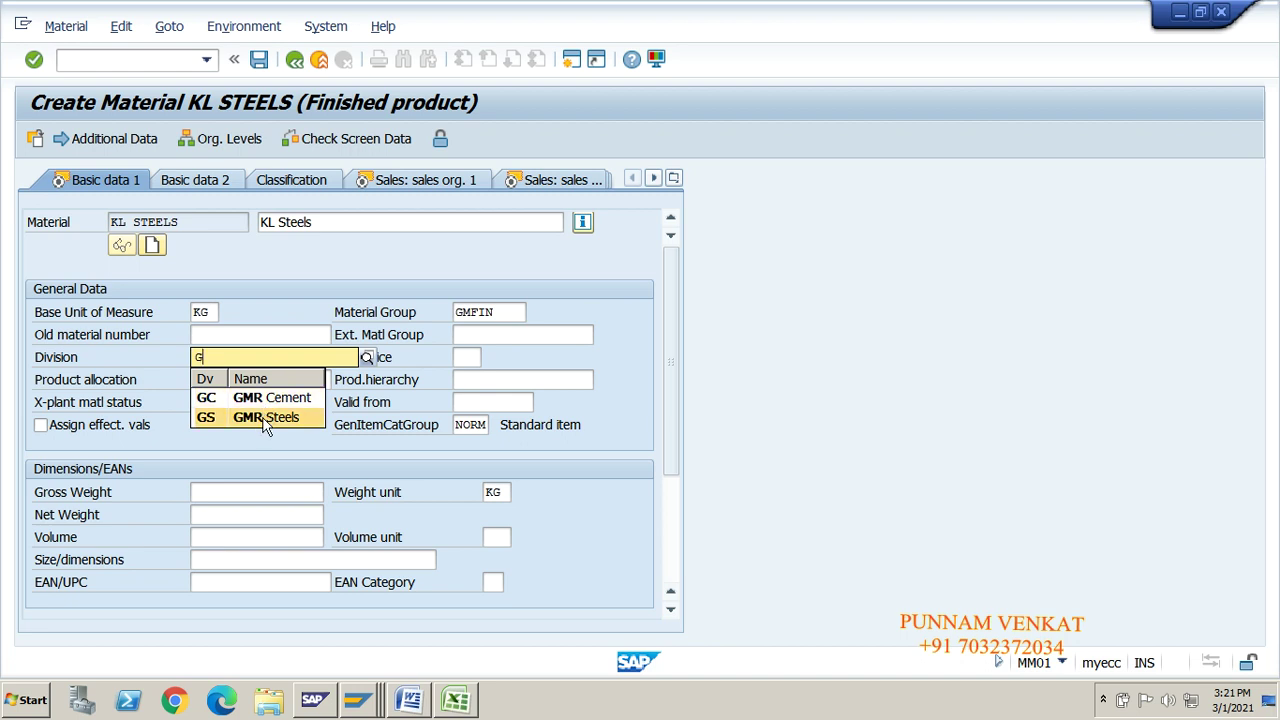
left_click(266, 417)
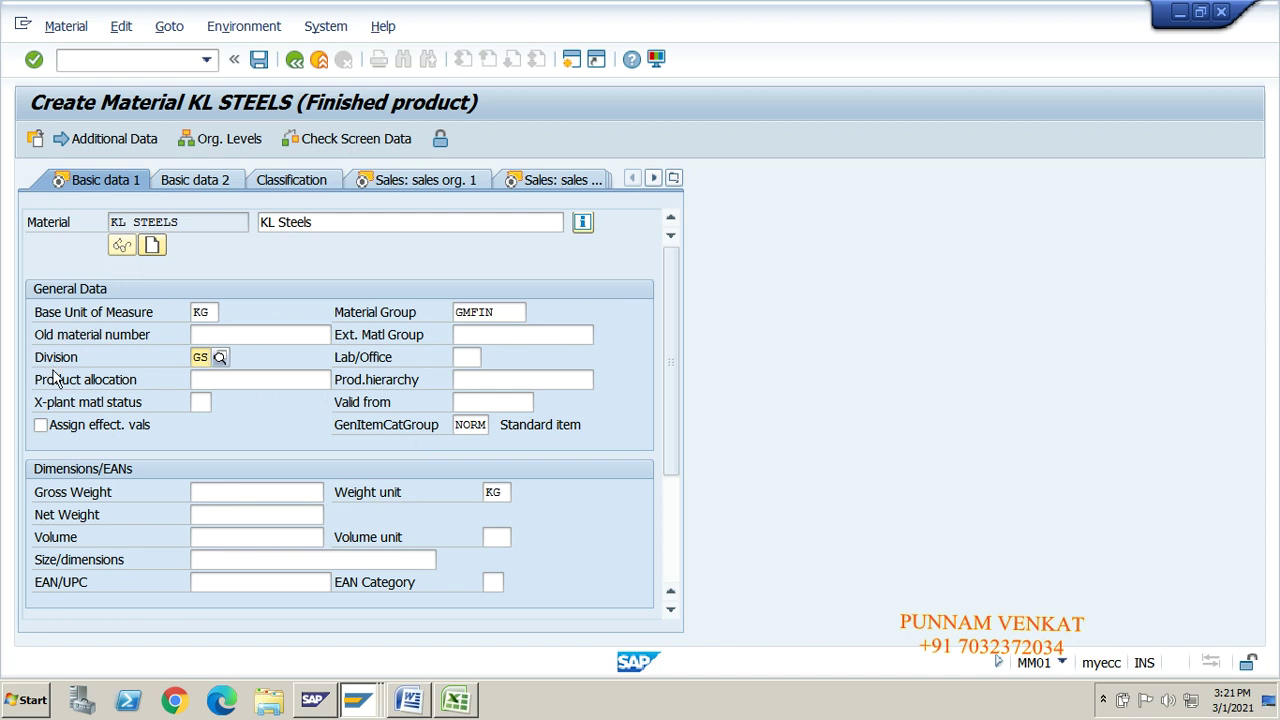
left_click(508, 307)
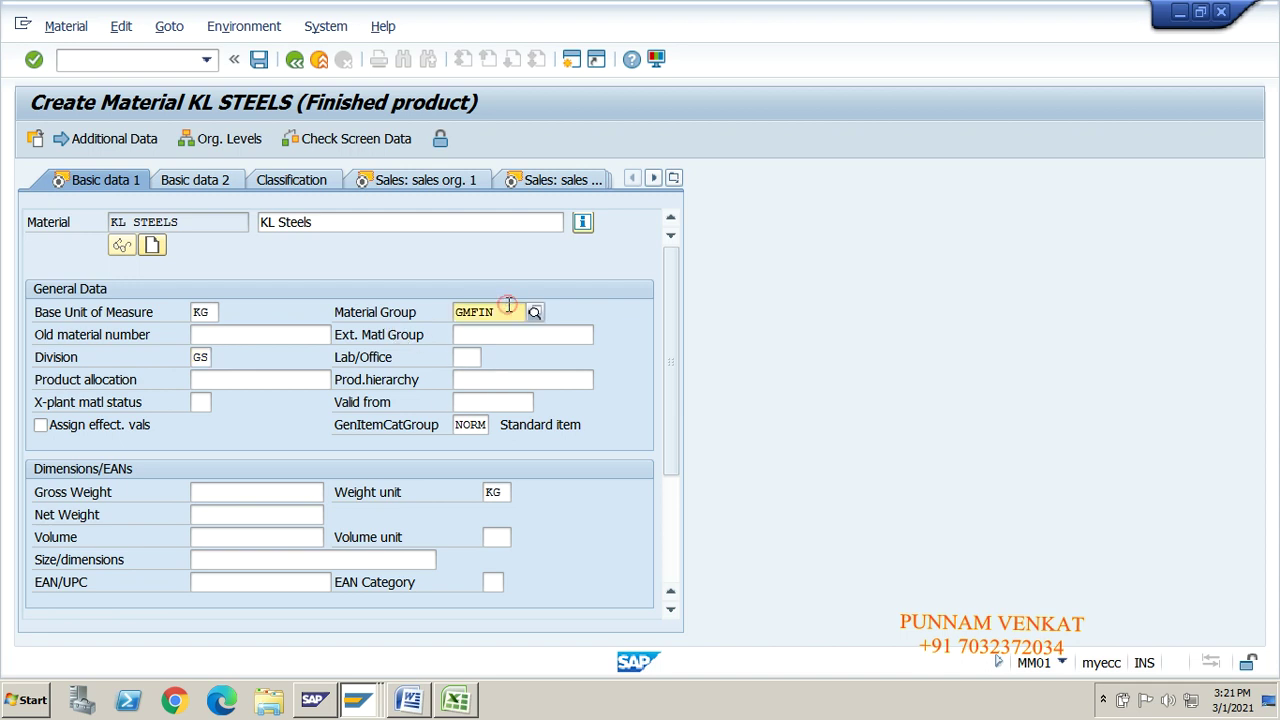
left_click(201, 362)
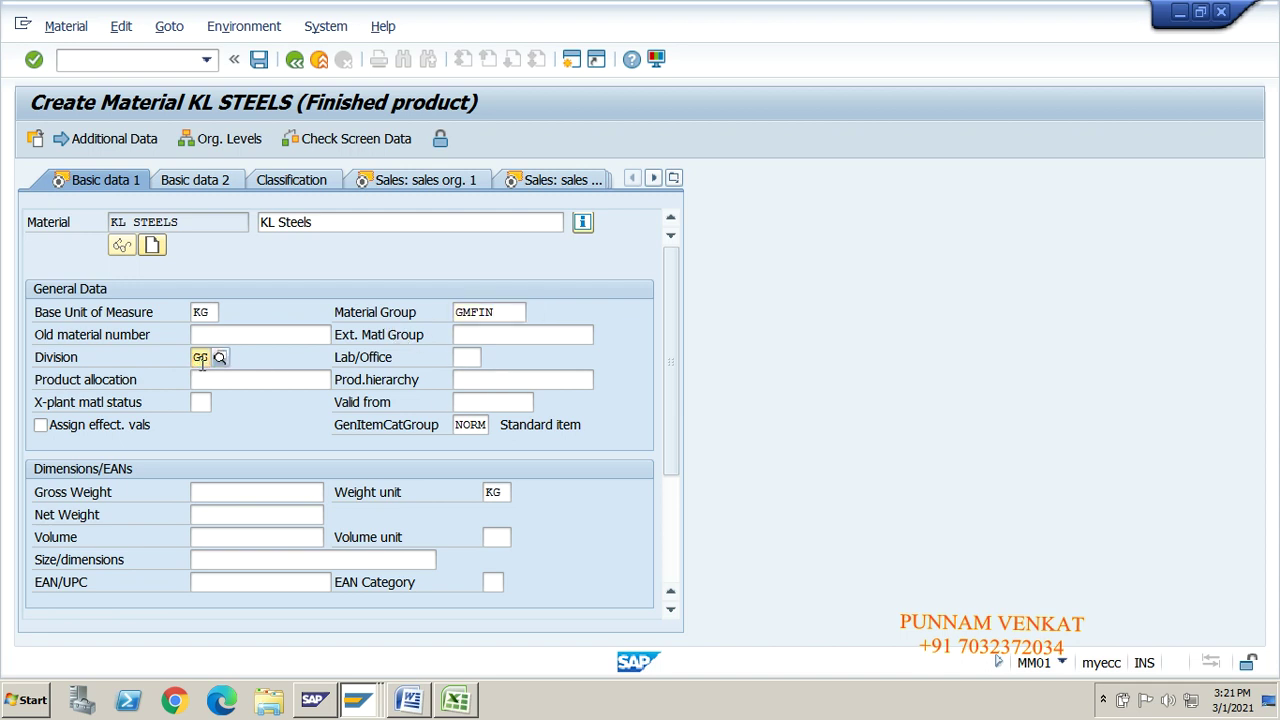
- Look through the possible general item category groups and select NORM (Standard item) for the material
left_click(472, 424)
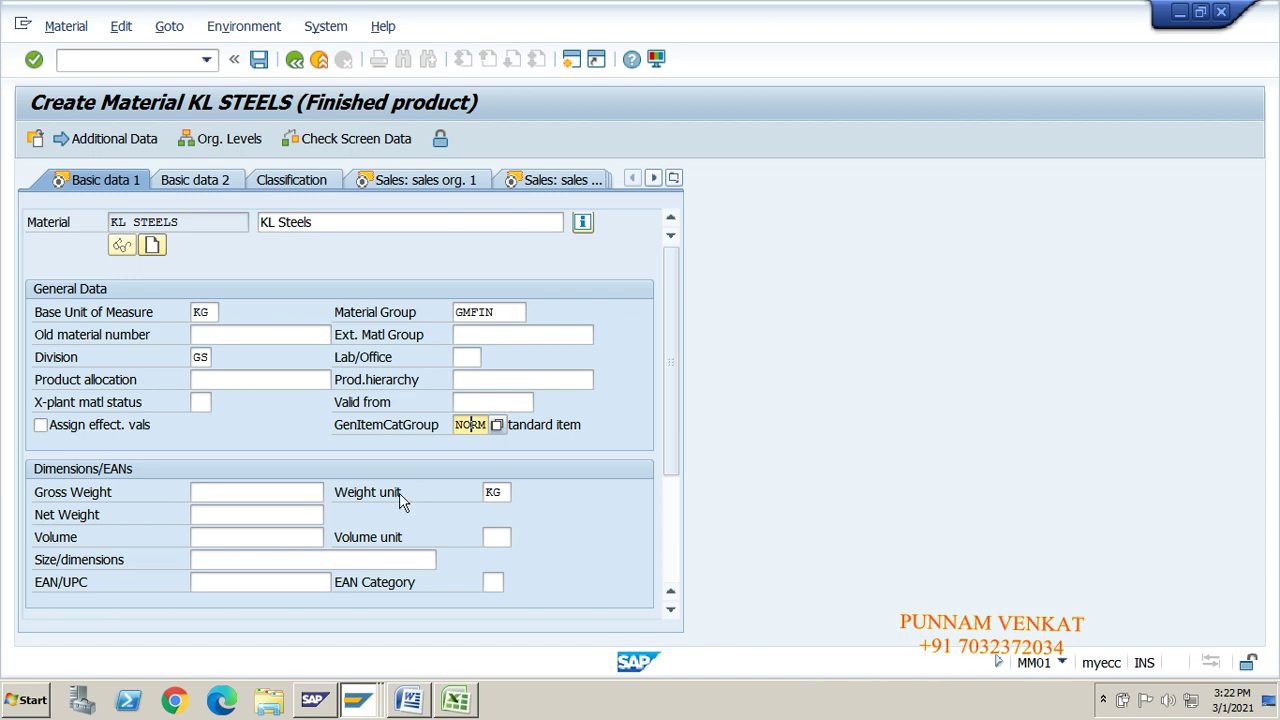
left_click(496, 425)
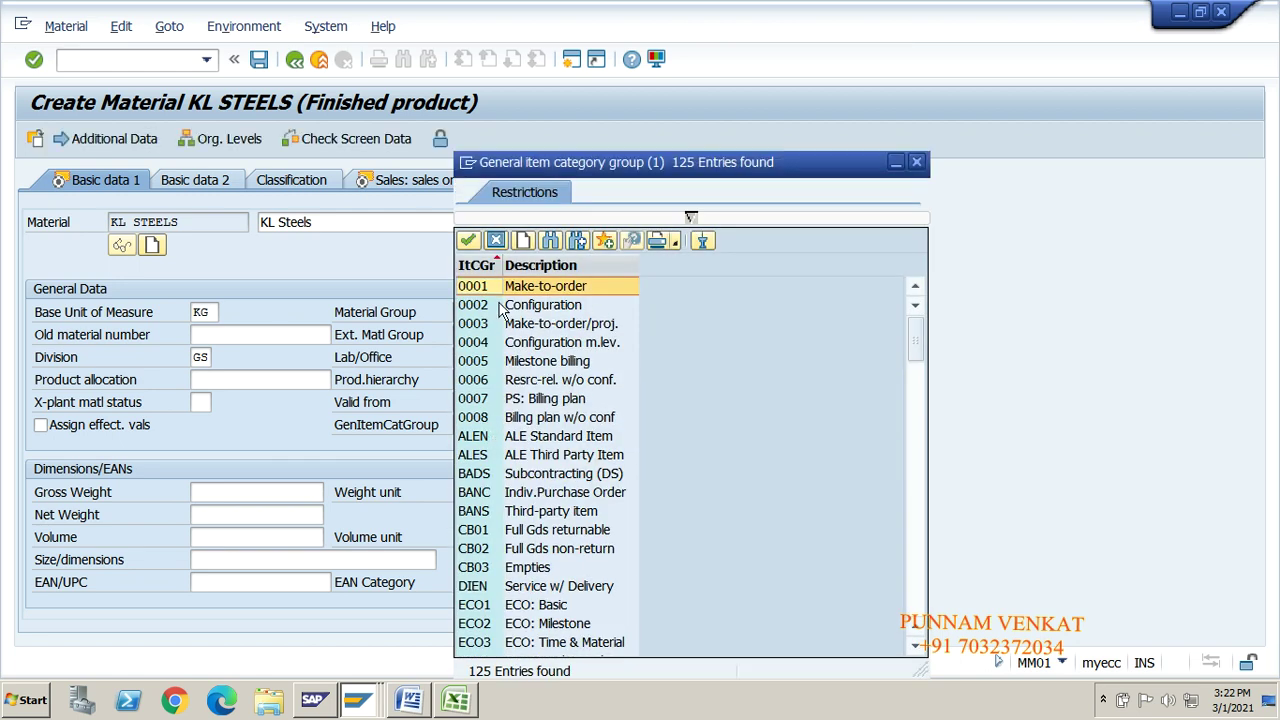
left_click(578, 305)
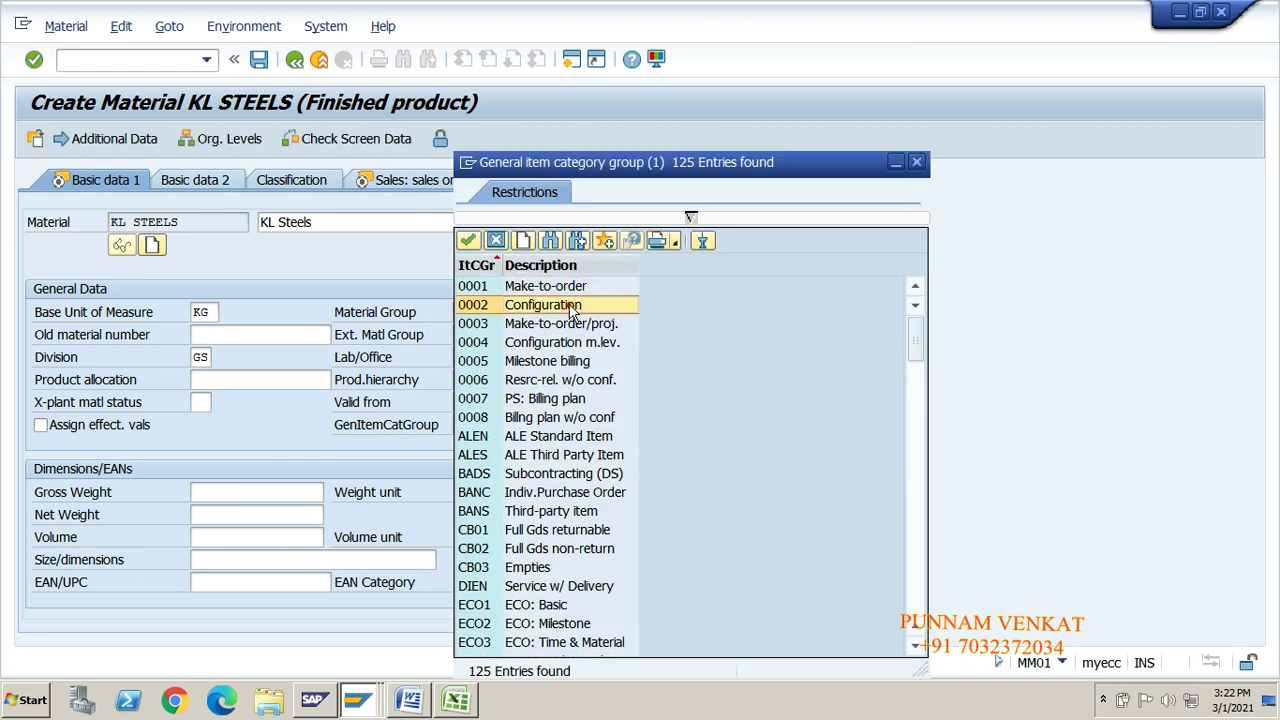
key("Down")
key("Down")
key("Down")
key("Down")
key("Down")
key("Down")
key("Down")
key("Down")
key("Down")
key("Down")
key("Down")
key("Down")
key("Down")
key("Down")
key("Down")
key("Down")
key("Down")
key("Down")
key("Down")
key("Down")
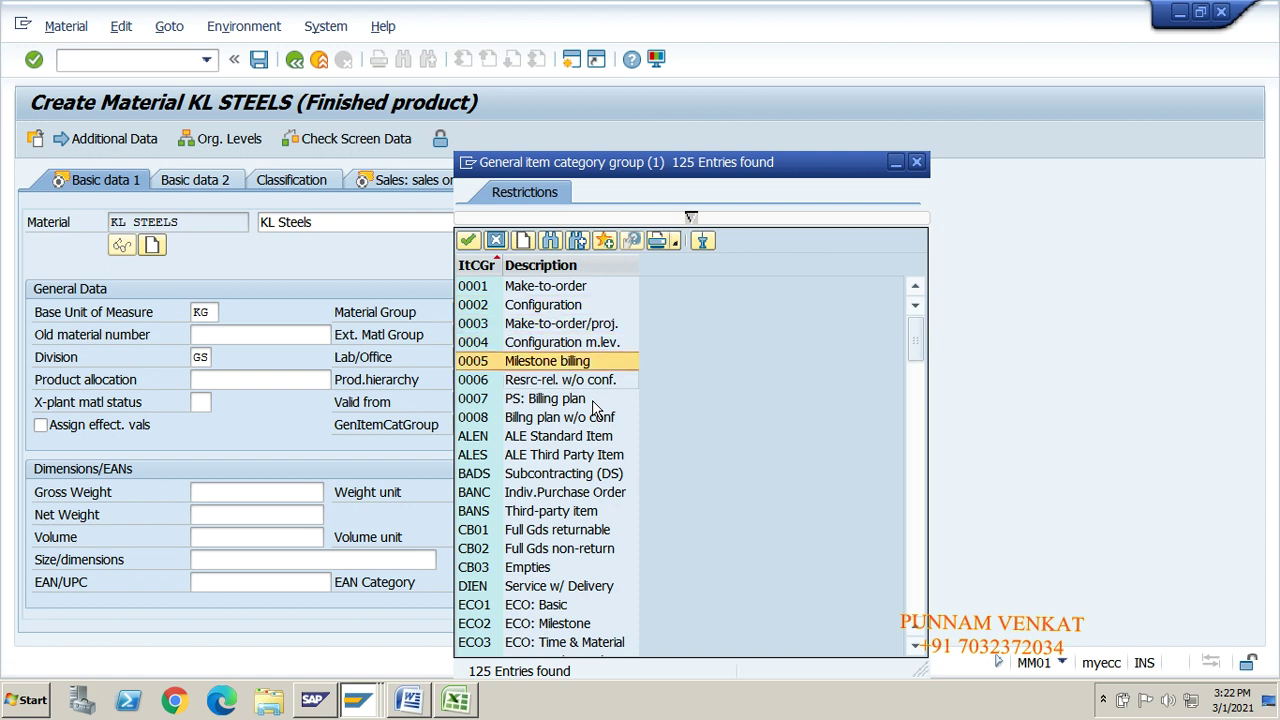
key("Up")
key("Up")
key("Up")
key("Up")
key("Up")
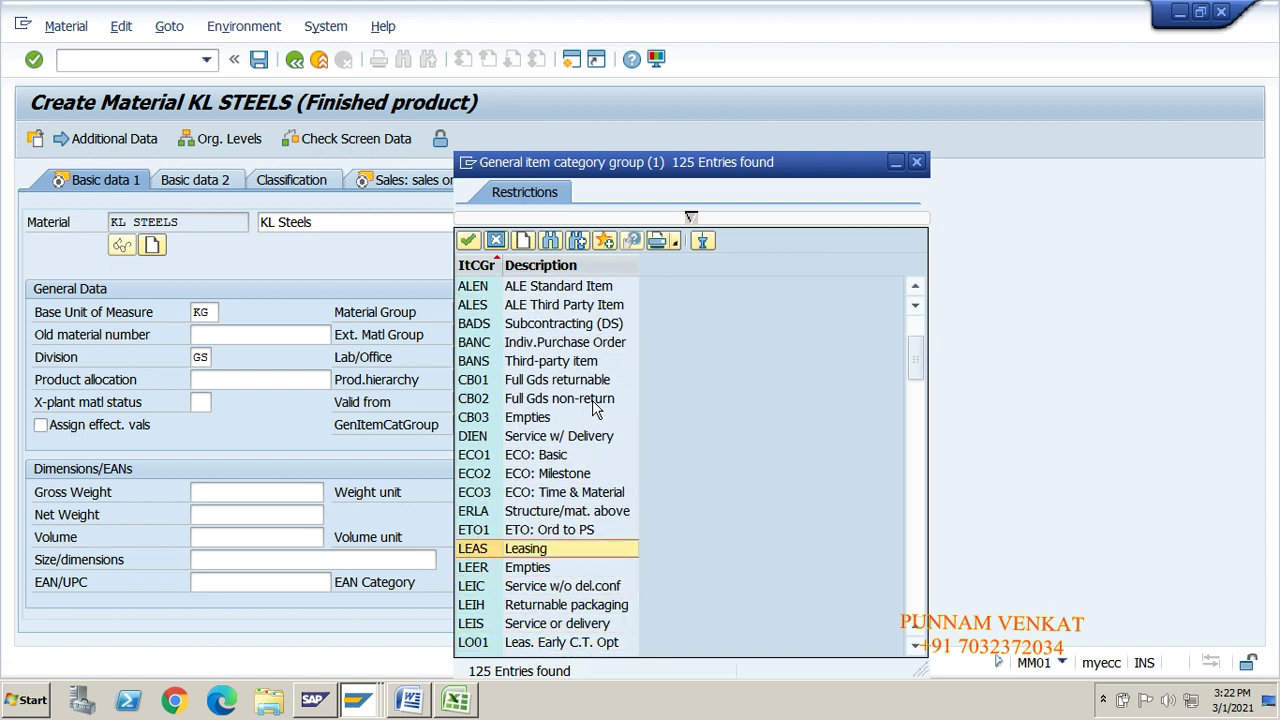
key("Down")
key("Down")
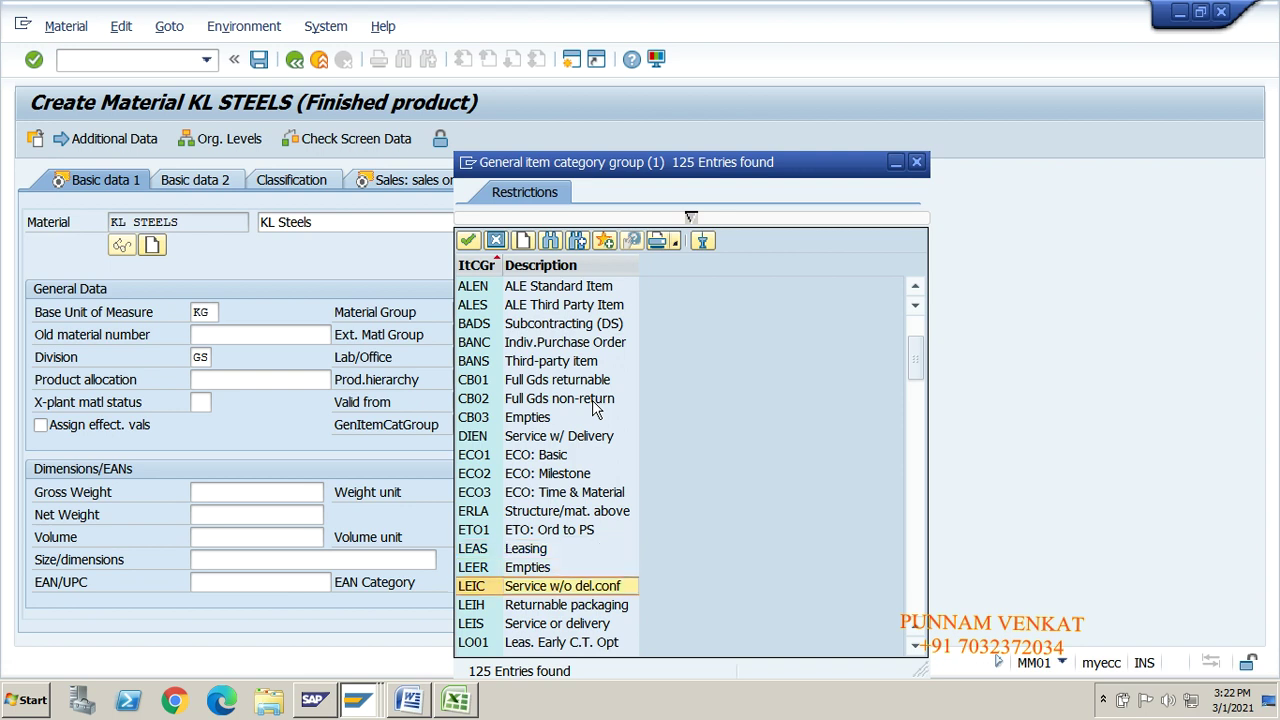
key("Down")
key("Down")
key("Down")
key("Down")
key("Down")
key("Down")
key("Down")
key("Down")
key("Down")
key("Down")
key("Down")
key("Down")
key("Down")
key("Down")
key("Down")
key("Down")
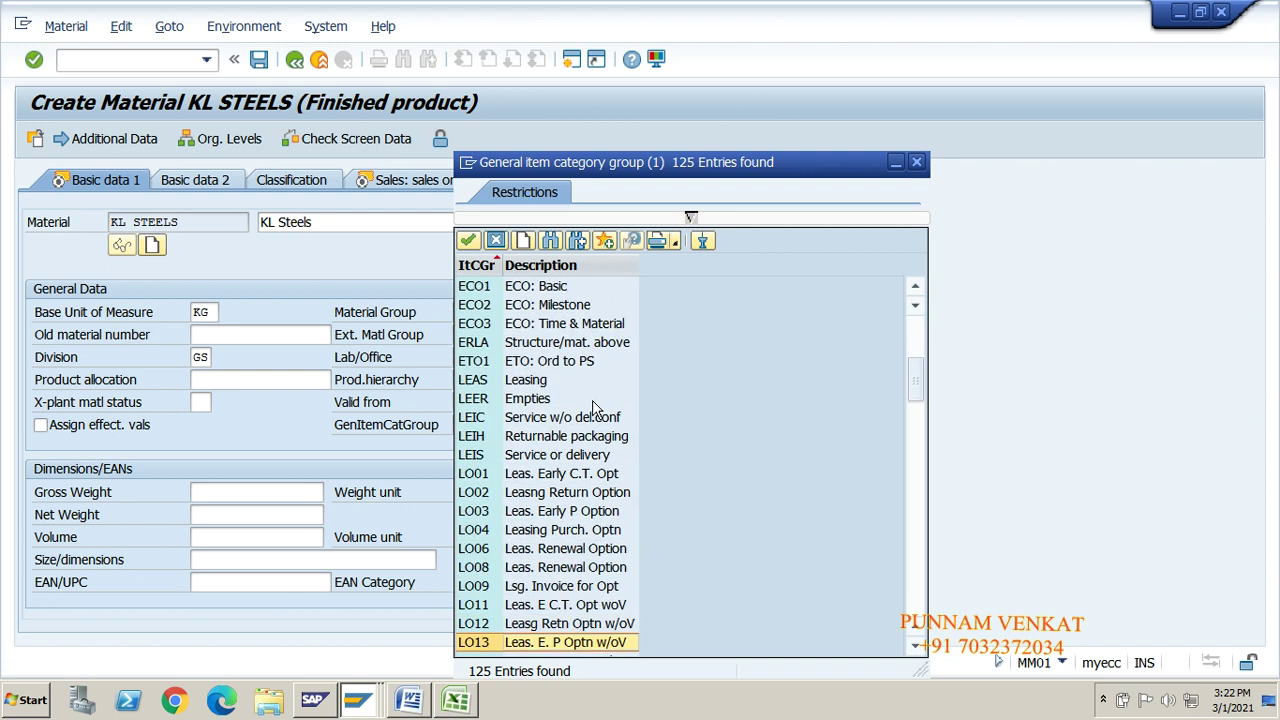
key("Down")
key("Down")
key("Down")
key("Down")
key("Down")
key("Down")
key("Down")
key("Down")
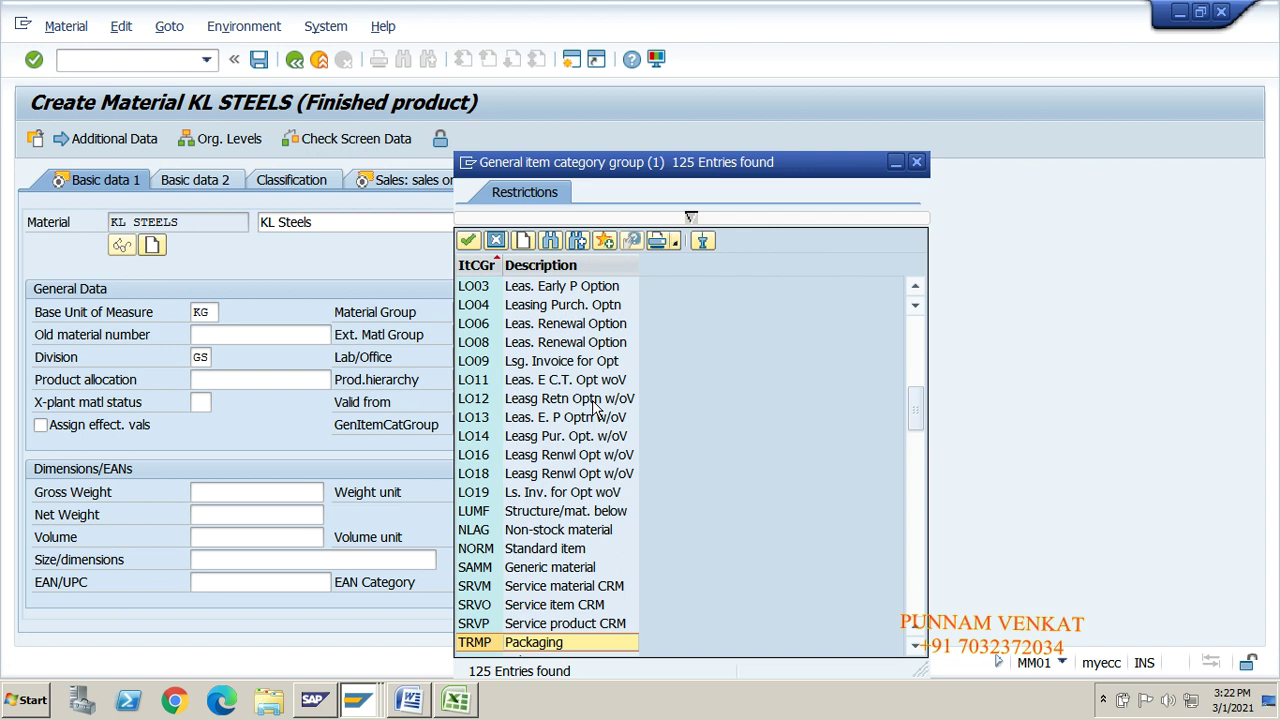
key("Down")
key("Up")
key("Up")
key("Up")
key("Up")
key("Up")
key("Up")
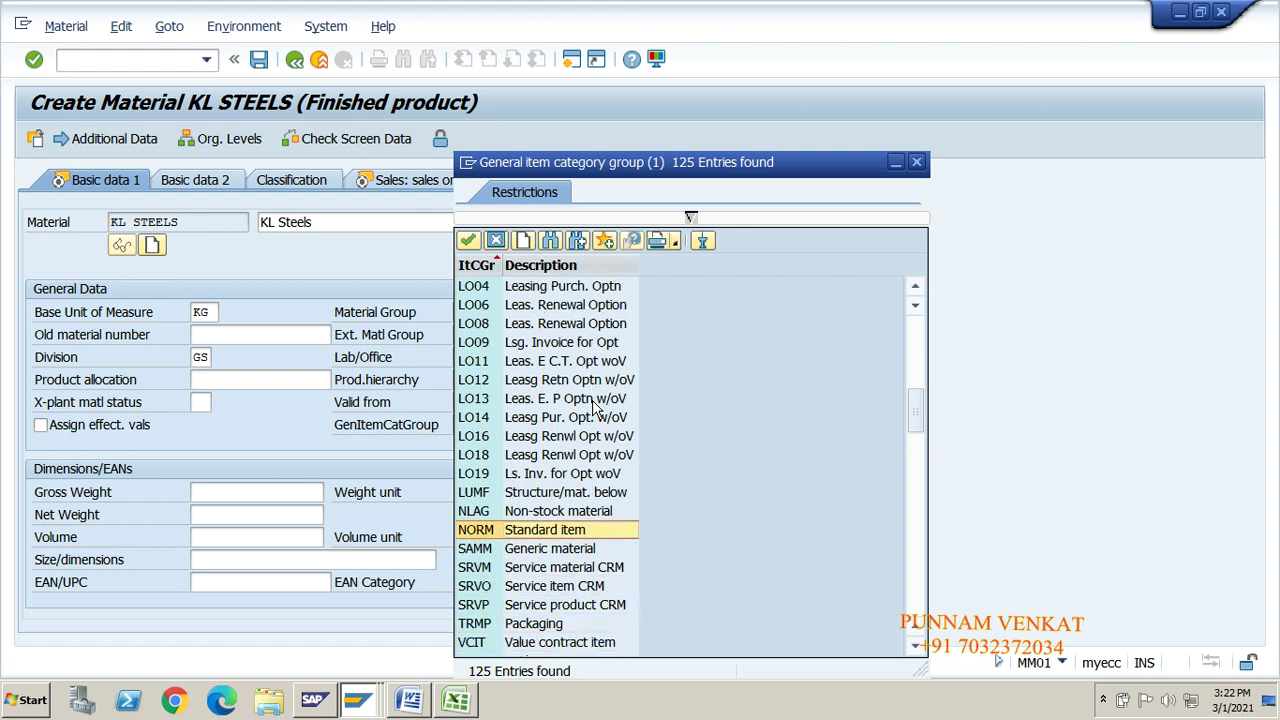
left_click(546, 512)
left_click(540, 530)
double_click(553, 532)
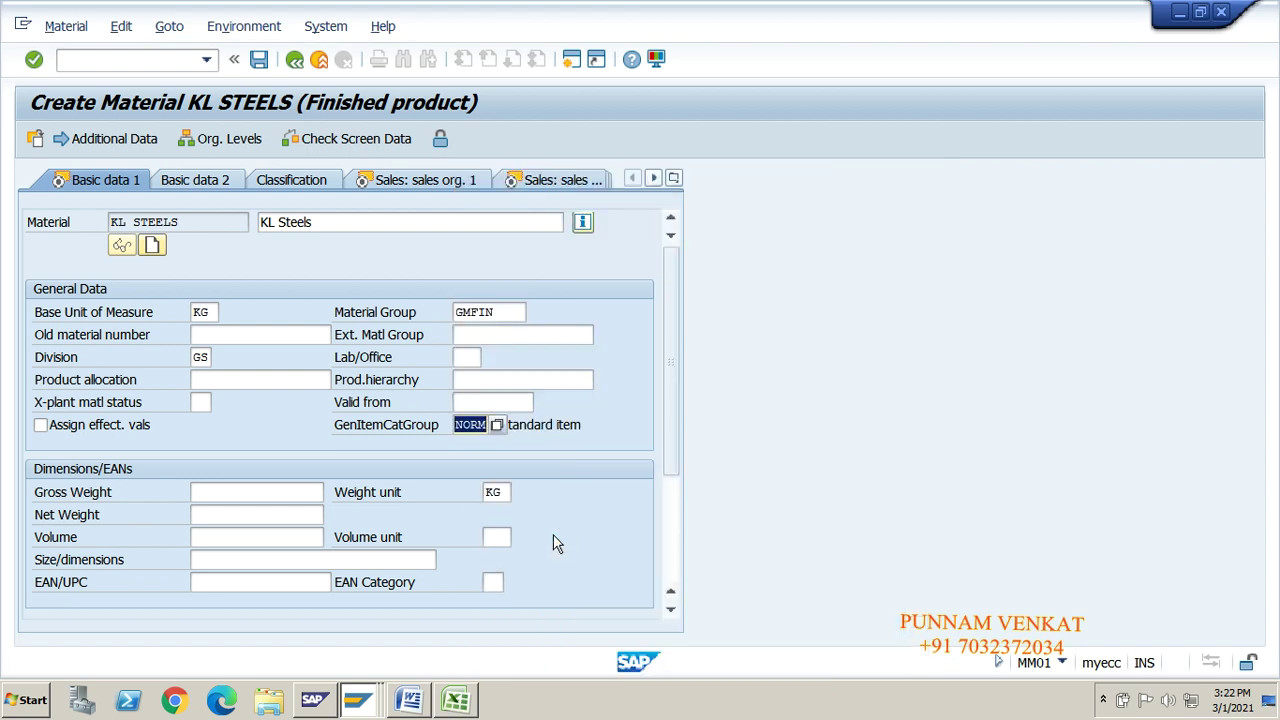
left_click_drag(35, 492, 125, 503)
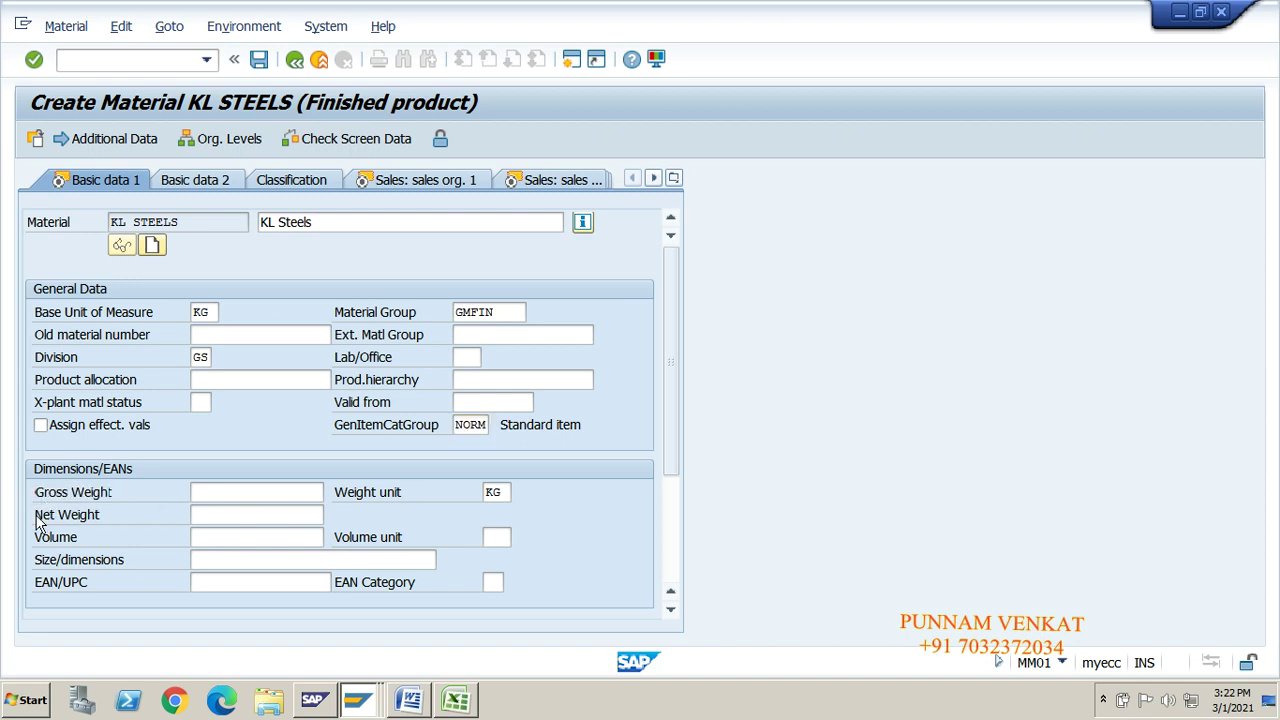
- Set both the gross weight and net weight to 100 KG and continue to the Sales: sales org. 1 view
left_click_drag(35, 514, 125, 527)
left_click(125, 527)
left_click(209, 495)
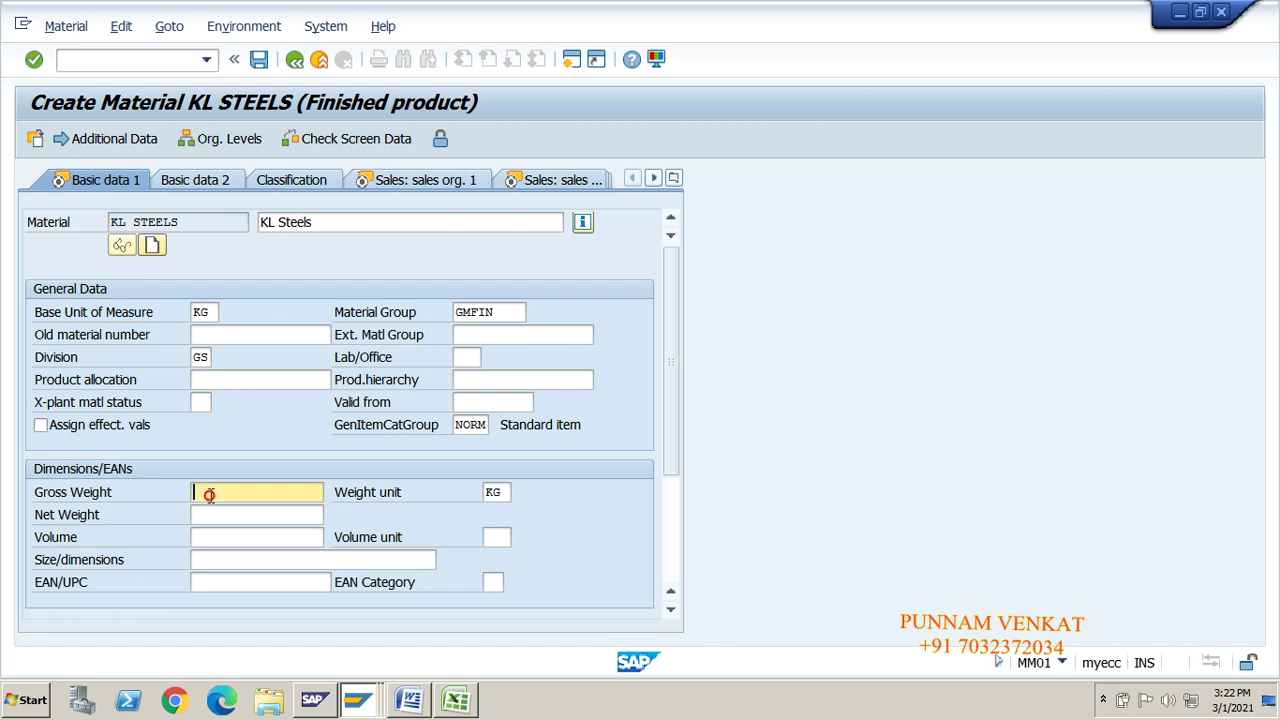
type("100")
left_click(203, 515)
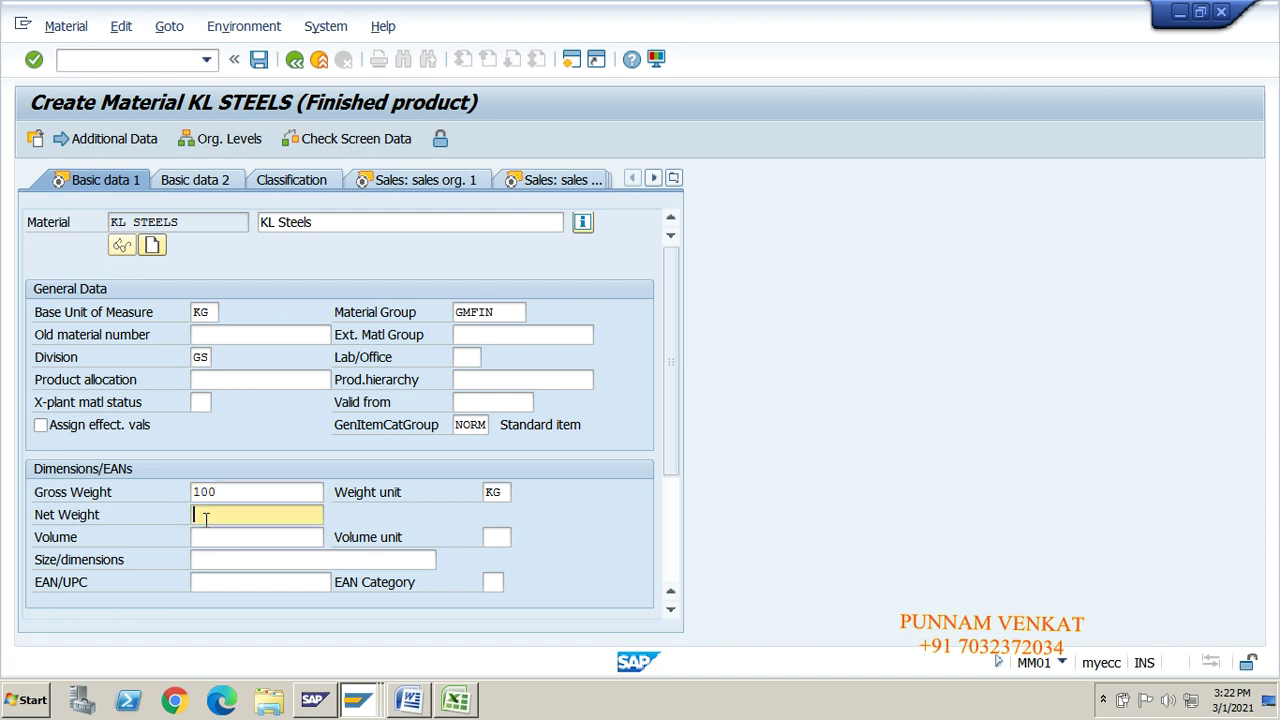
type("100")
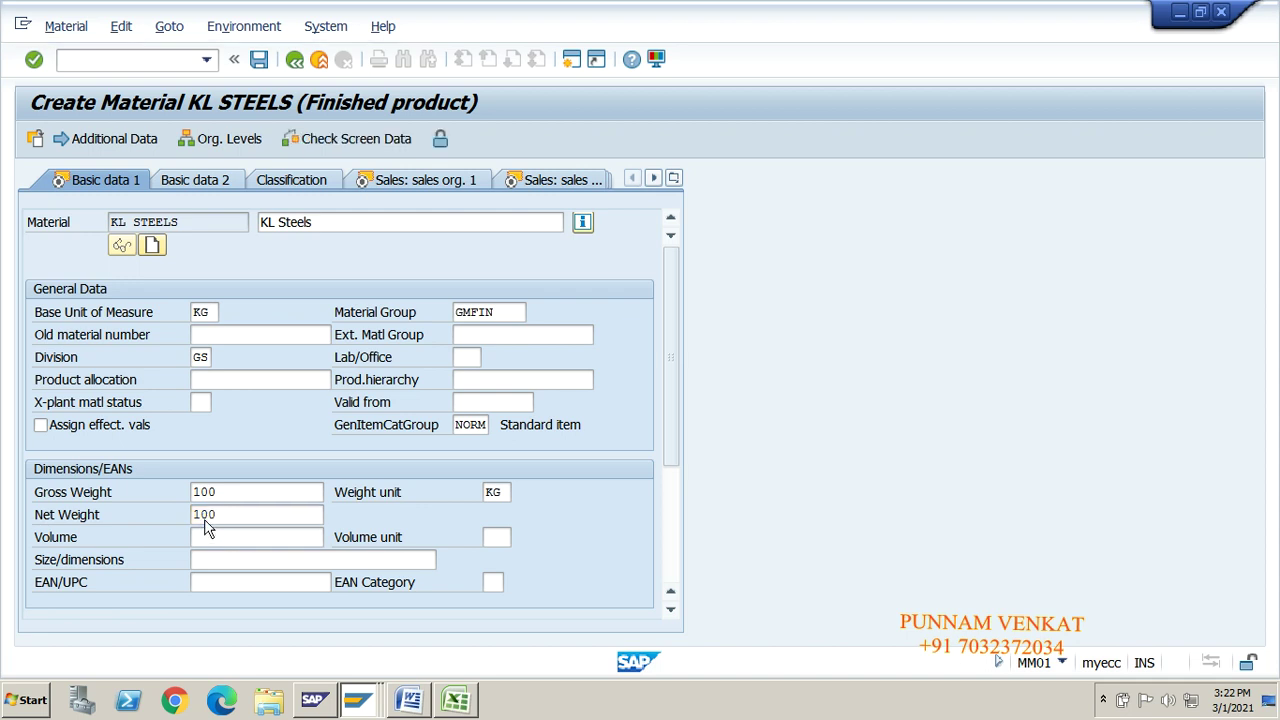
key("Return")
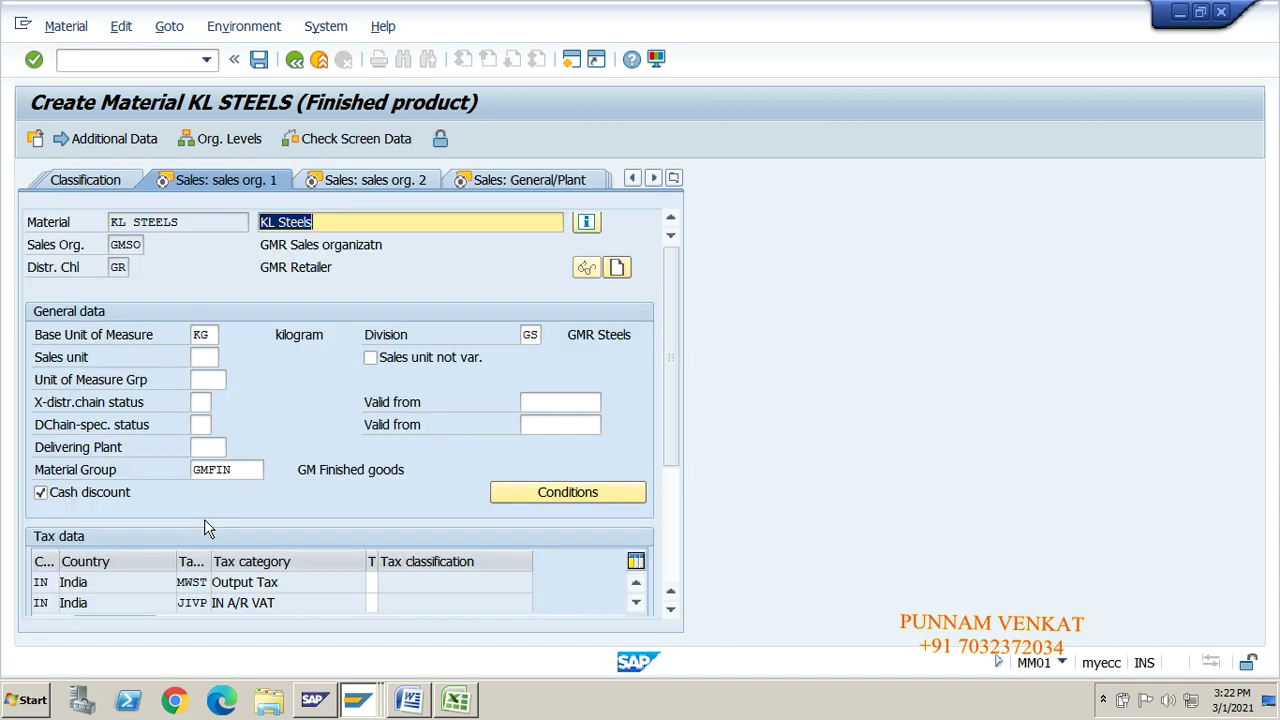
- Examine the division, material group, base unit of measure and unit of measure group fields in the sales General data
left_click(527, 336)
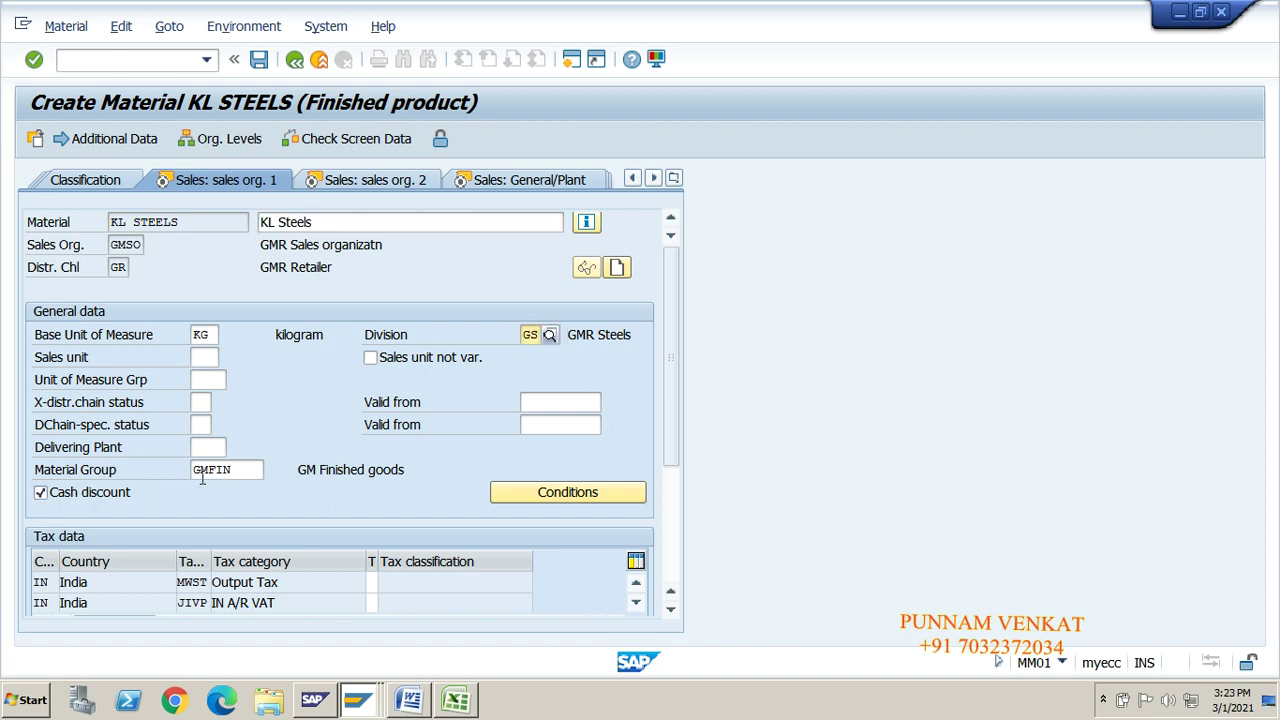
left_click(232, 469)
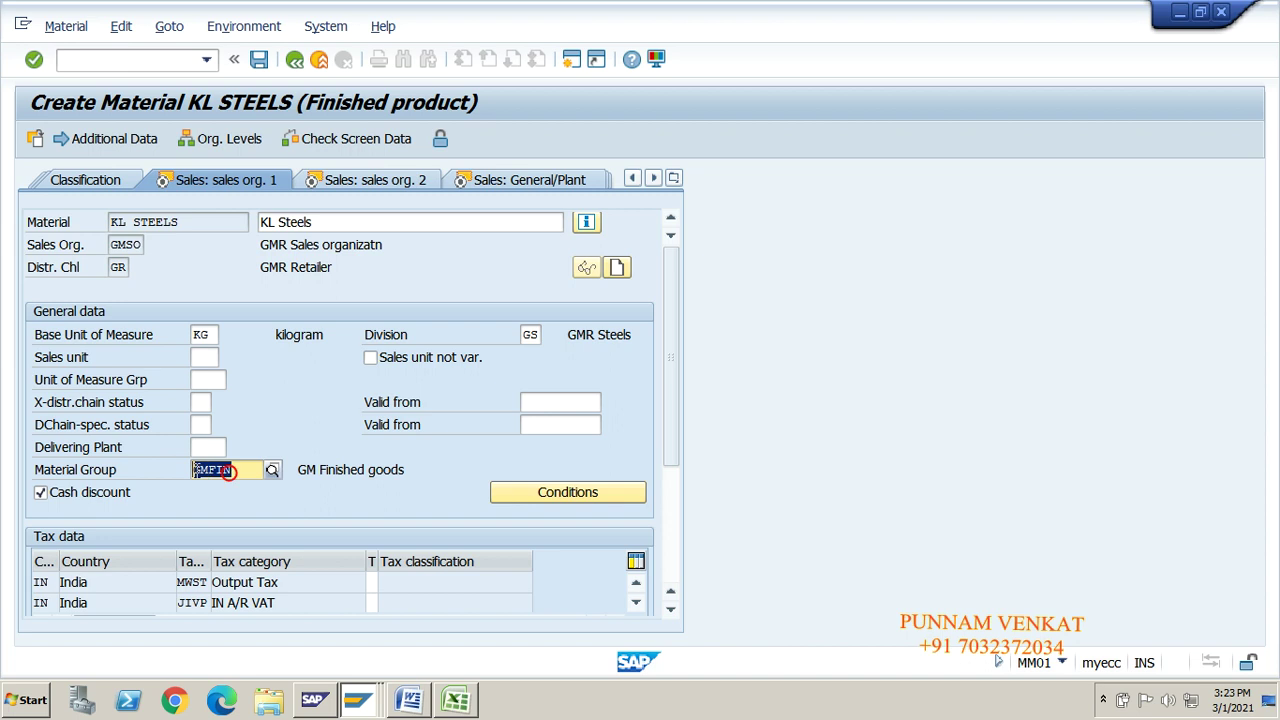
left_click_drag(212, 336, 186, 340)
left_click(185, 340)
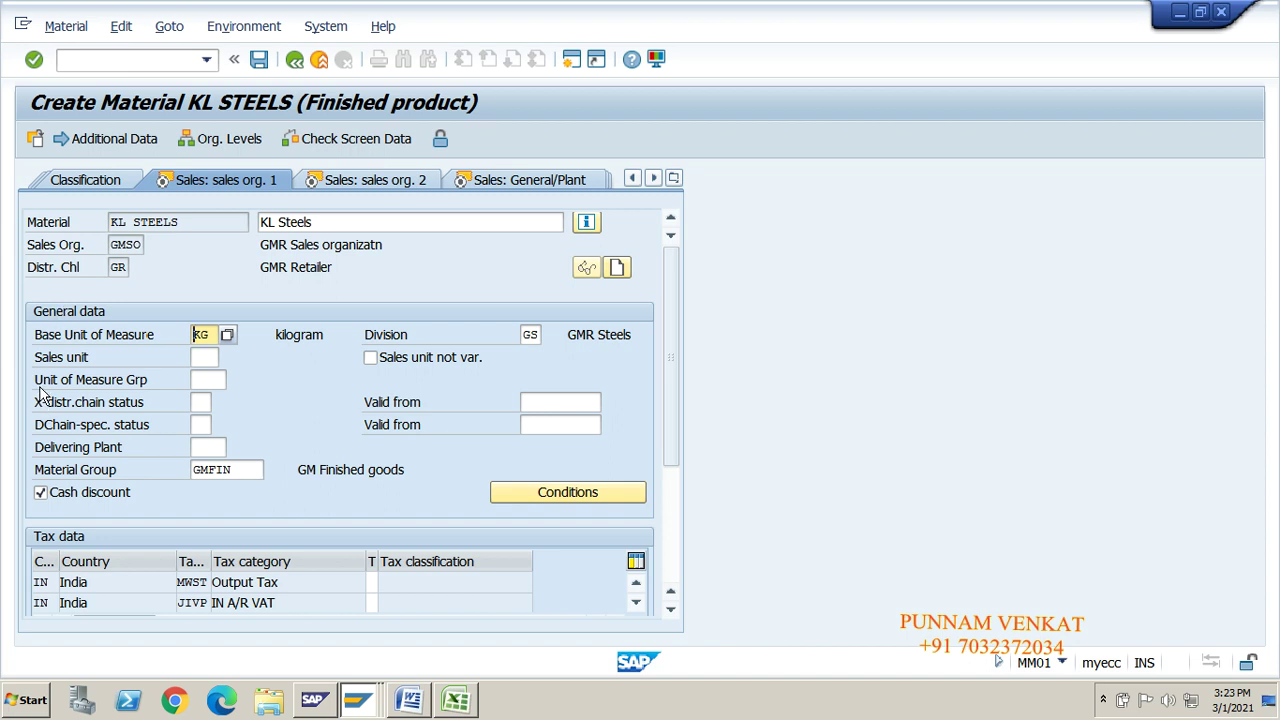
left_click_drag(38, 381, 165, 384)
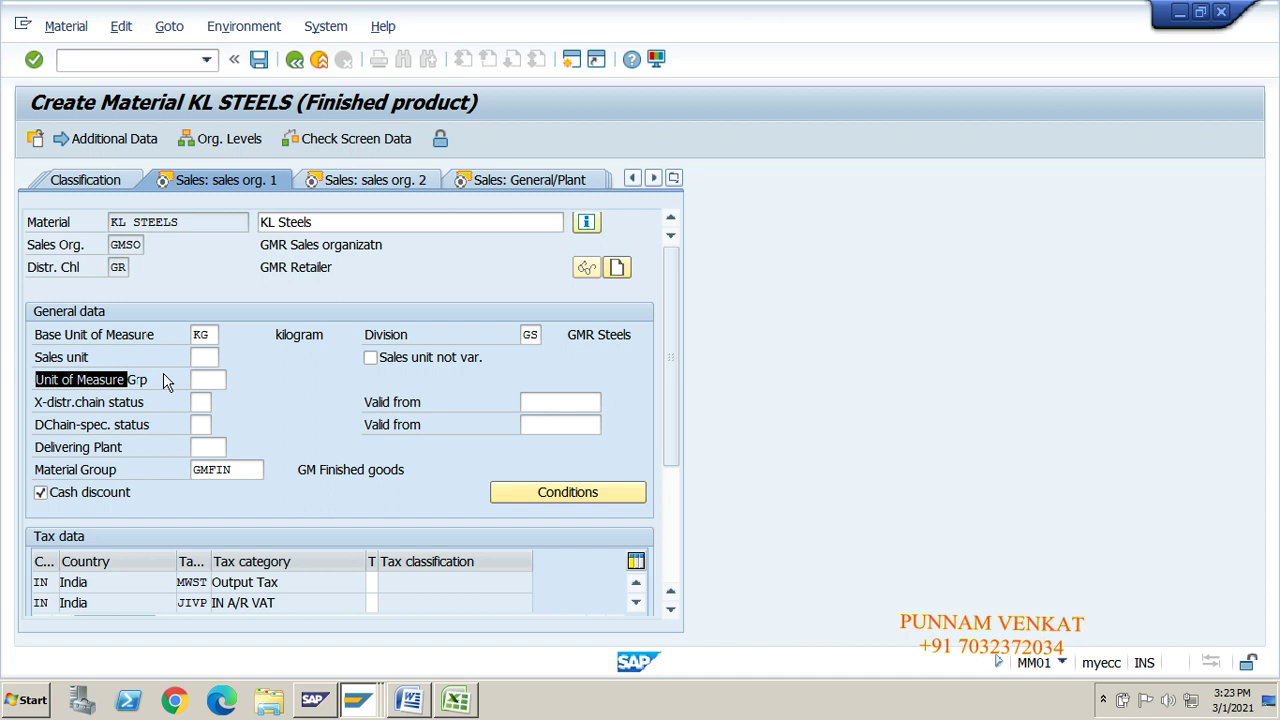
left_click_drag(163, 380, 173, 382)
left_click(173, 382)
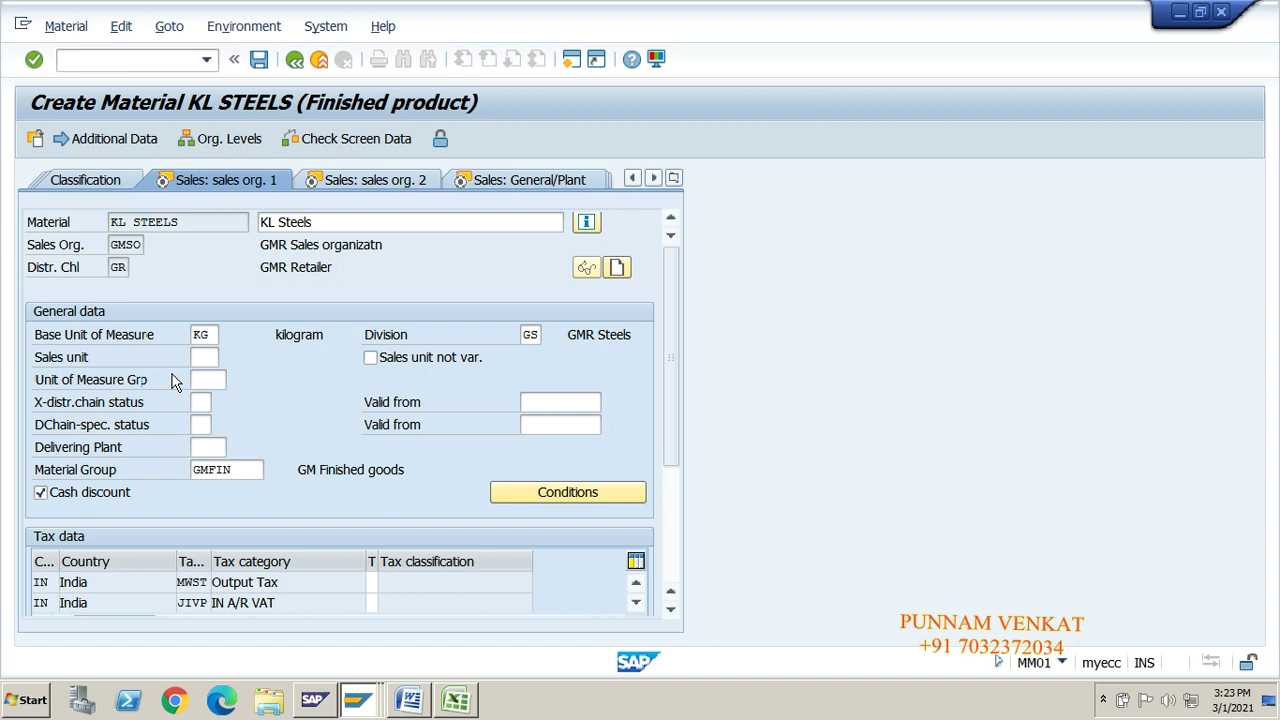
- Switch to the Excel workbook Book1 and enter 1 in cell G13 and NOS in cell I13
left_click(462, 705)
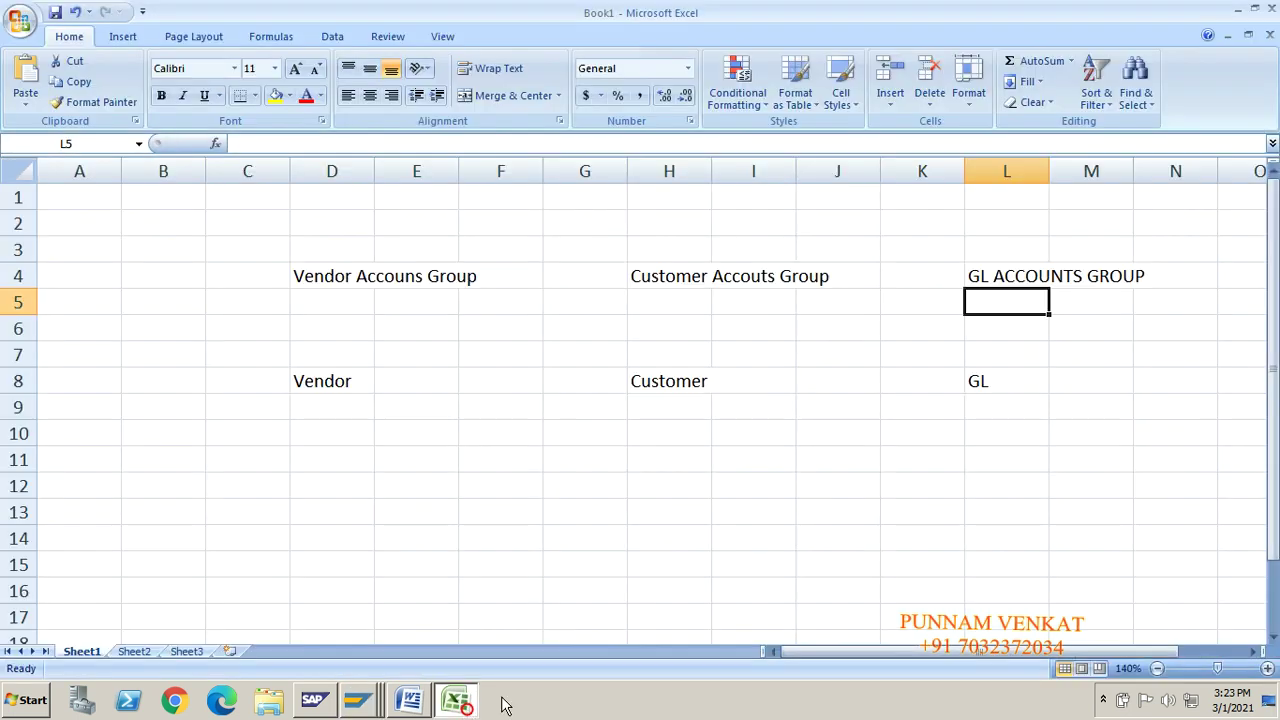
left_click(586, 514)
type("1")
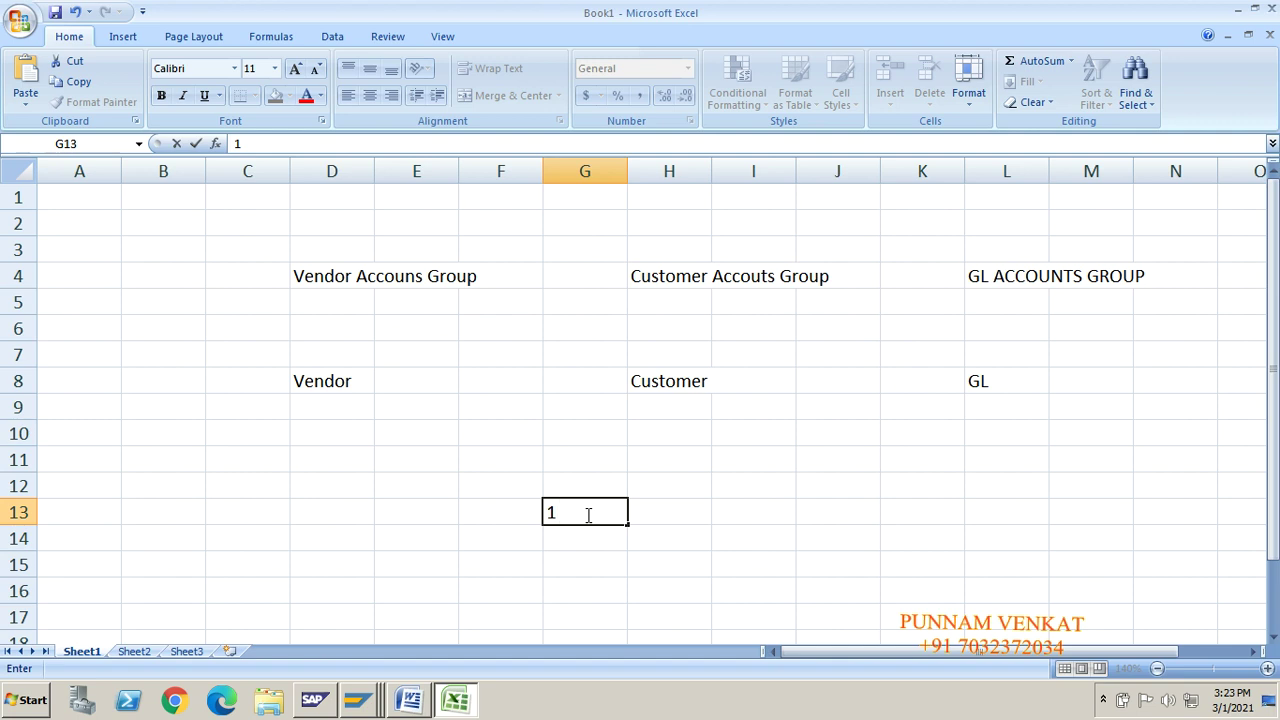
key("Return")
key("Up")
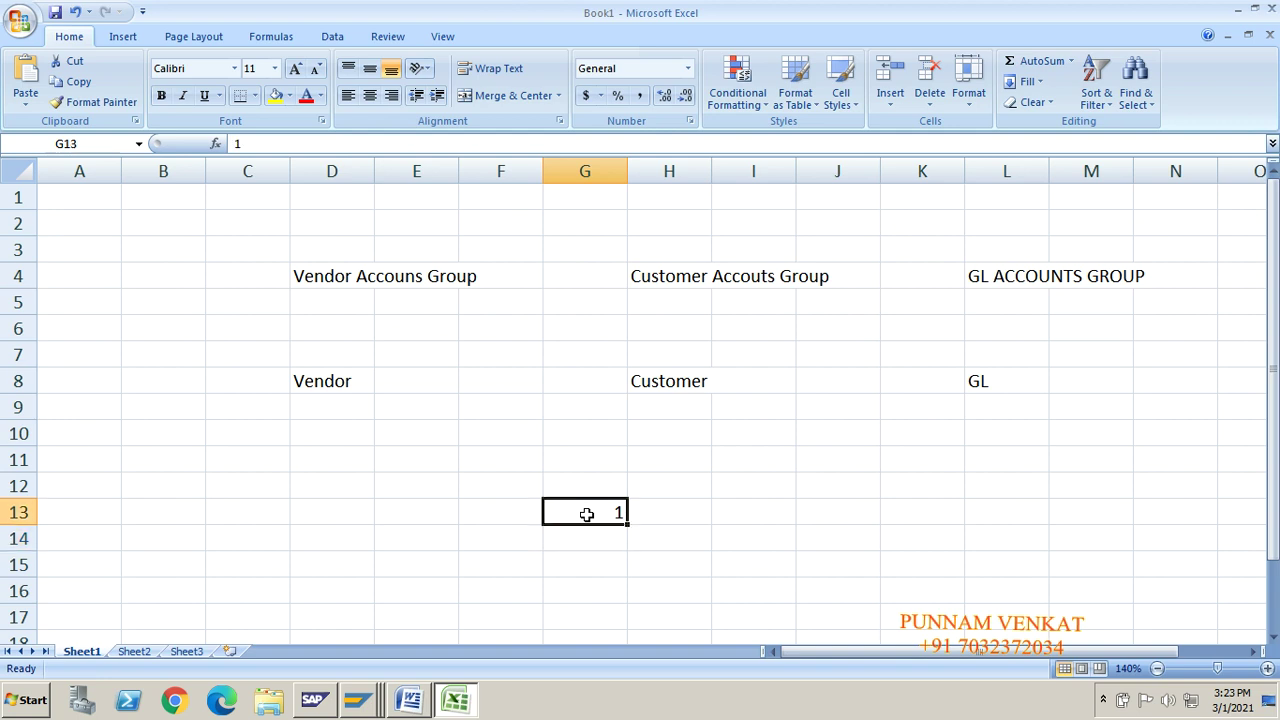
key("Right")
key("Right")
type("NOS")
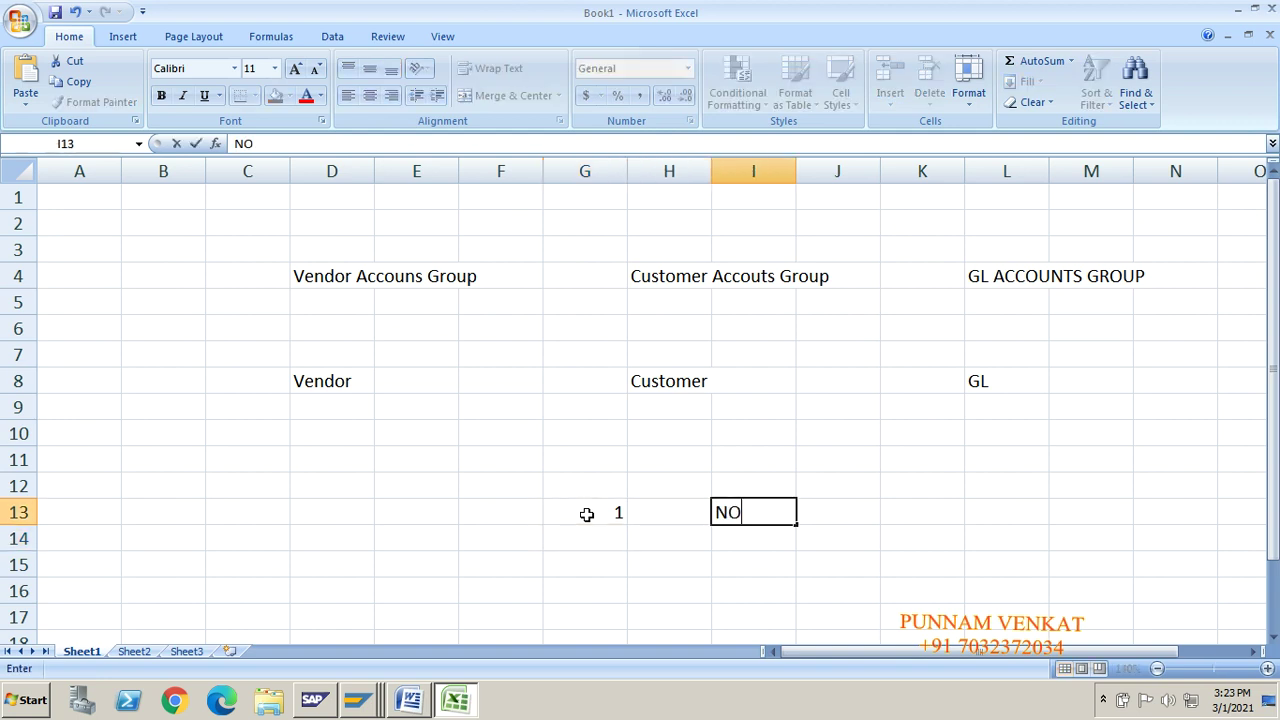
key("Return")
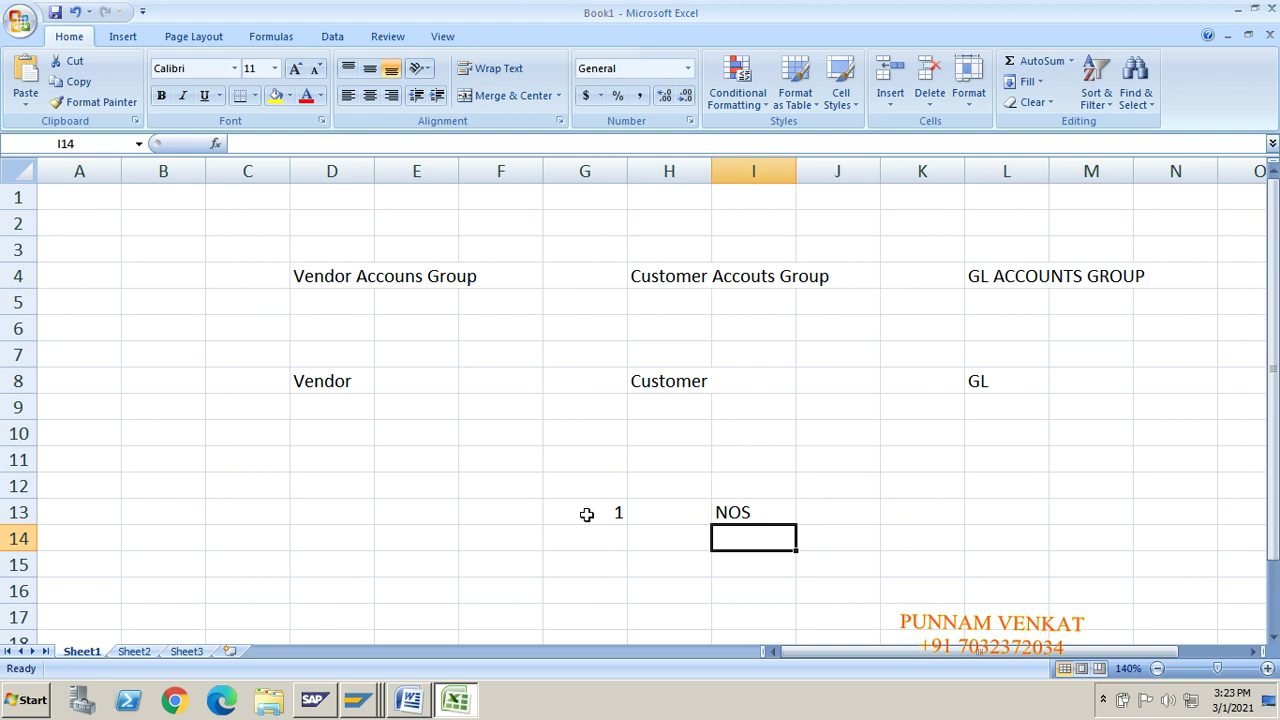
- Enter the quantity 100 in cell G17, four rows below the NOS line
key("Down")
key("Left")
key("Left")
key("Down")
key("Down")
type("1")
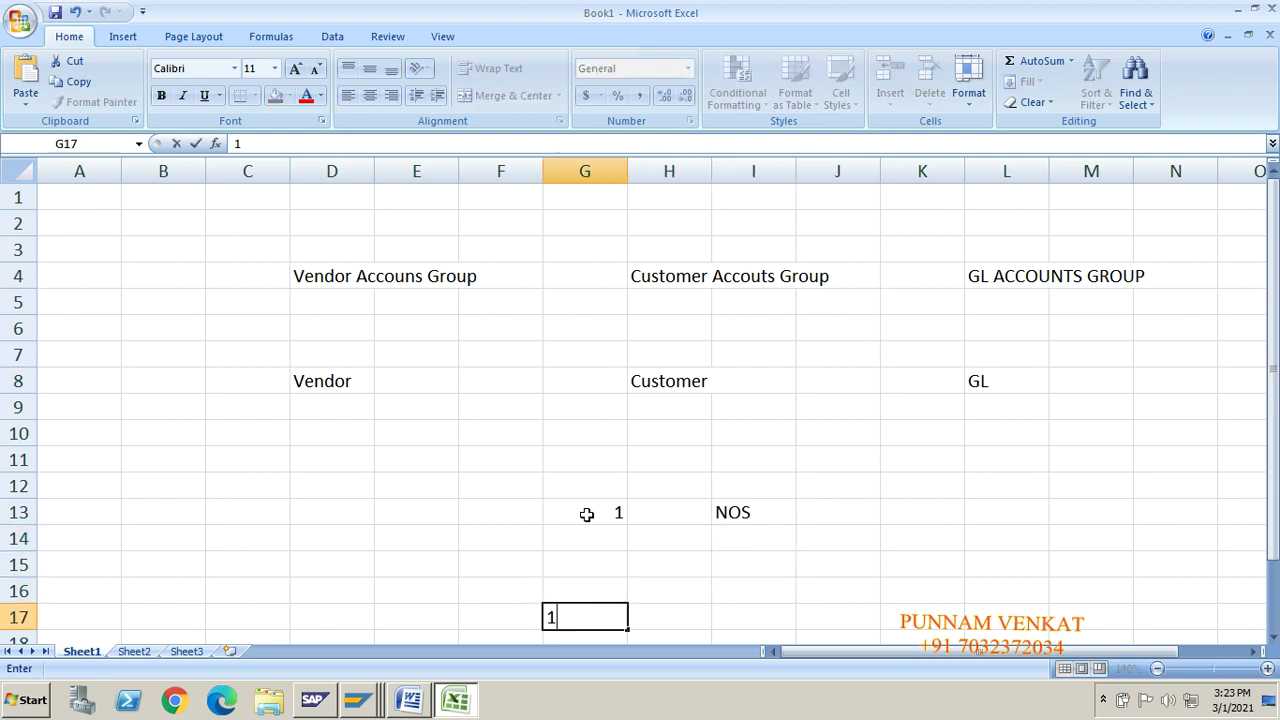
type("0")
key("Right")
key("Left")
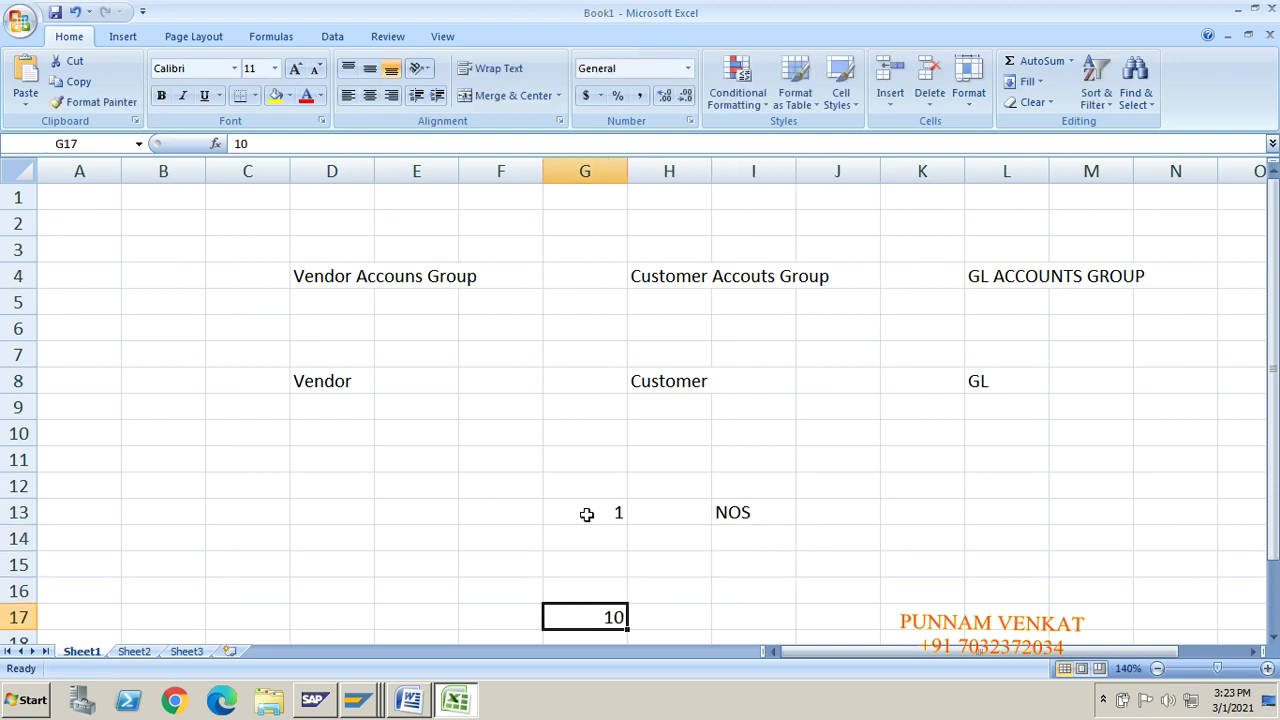
type("1000")
key("BackSpace")
key("Return")
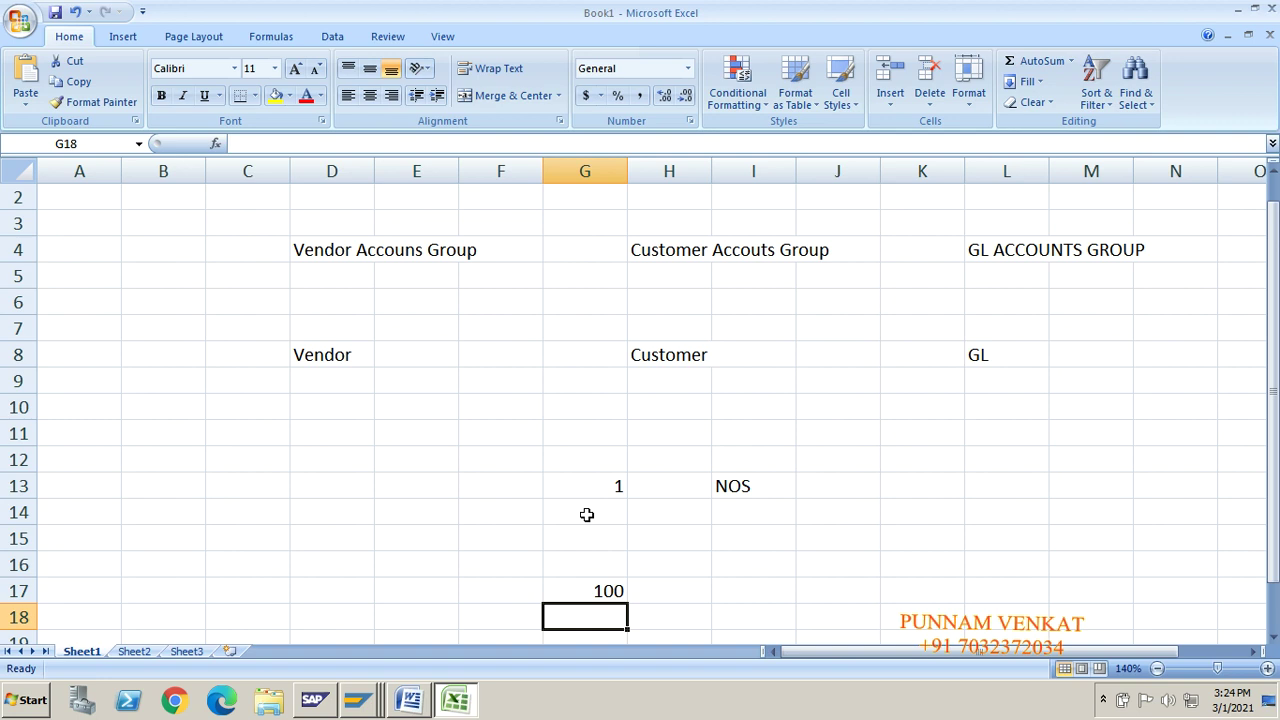
- Enter COT BOX in cell I17 as the unit for the 100 quantity
key("Up")
key("Right")
key("Right")
type("COT")
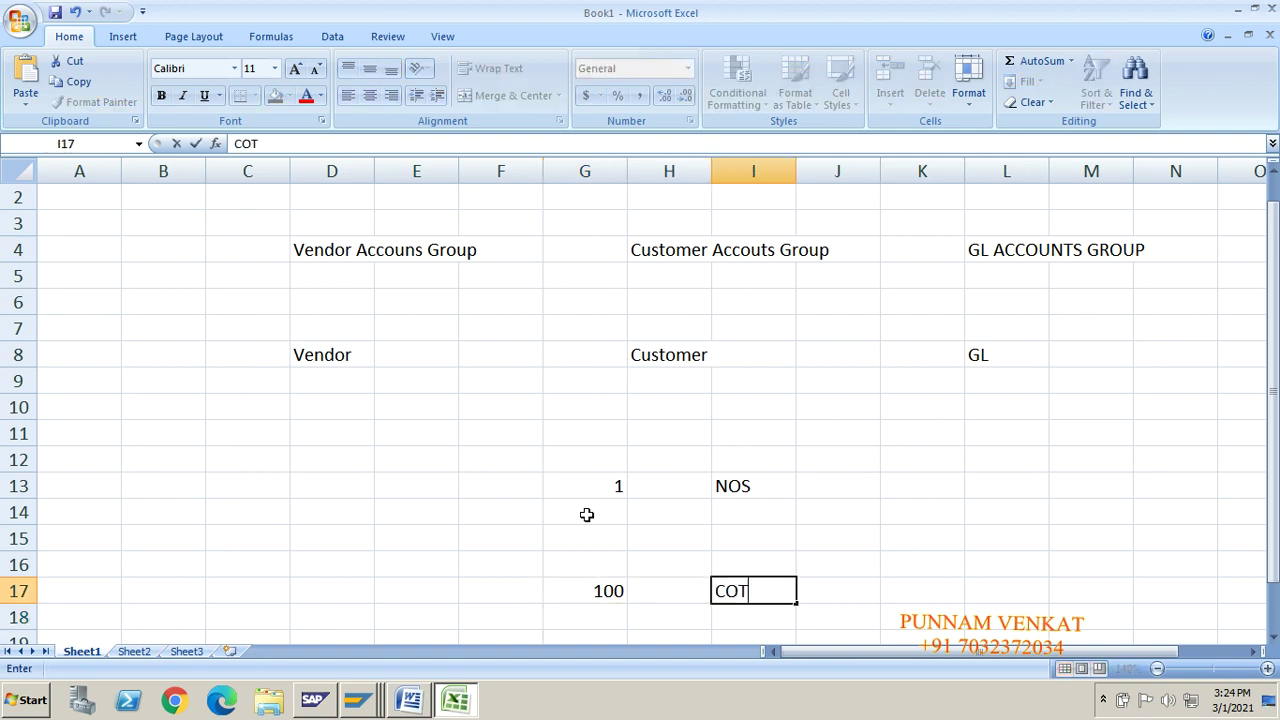
type(" BOX")
key("Return")
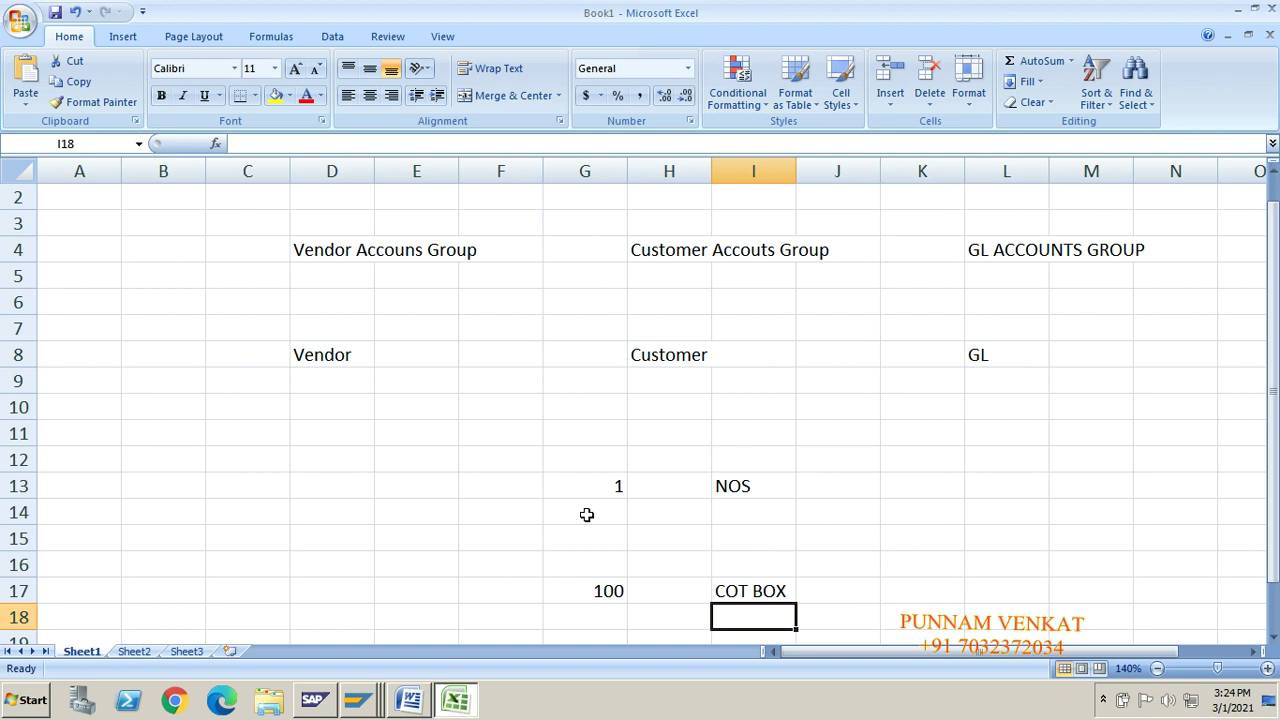
- Compare the NOS entry in I13 with the COT BOX entry in I17
left_click(729, 590)
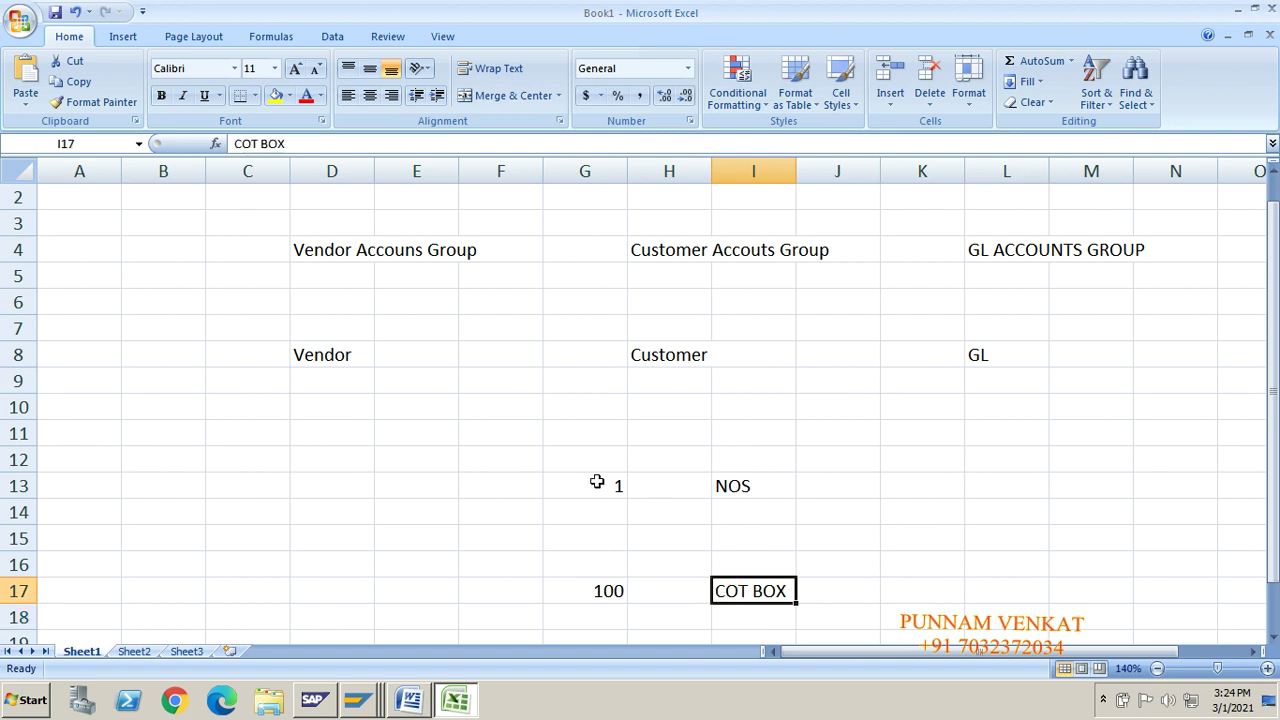
left_click(757, 488)
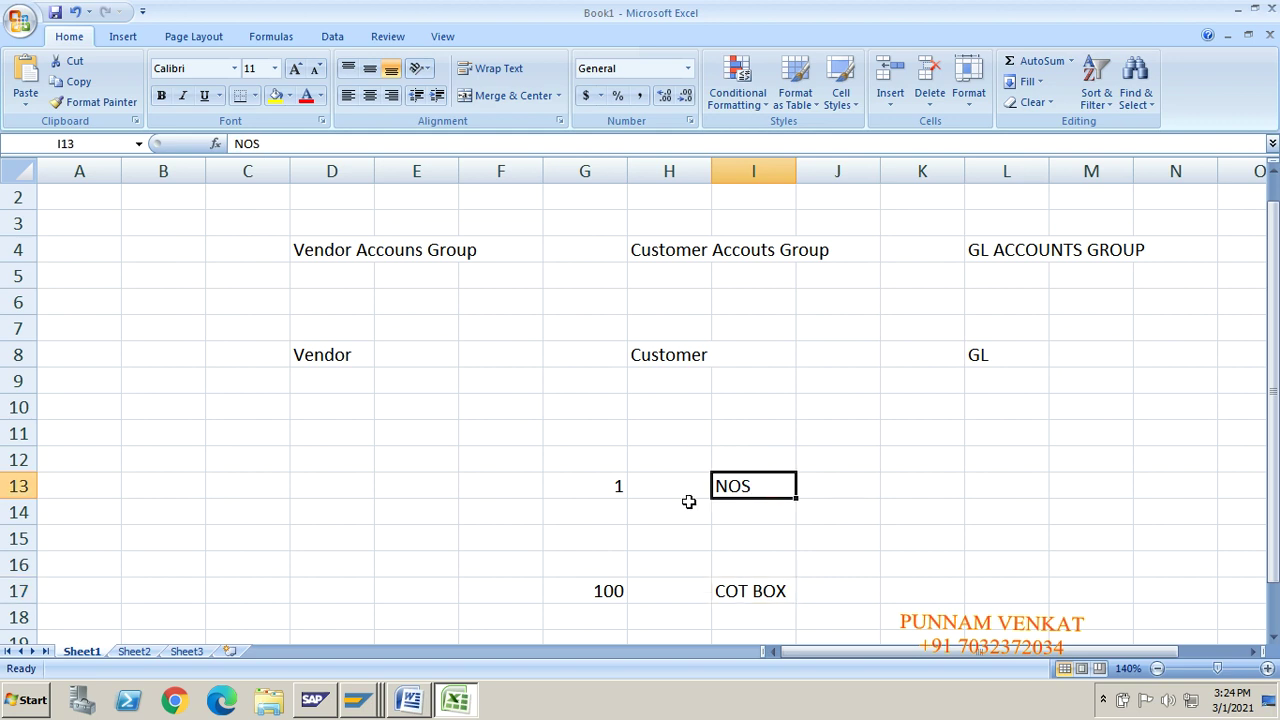
left_click(760, 609)
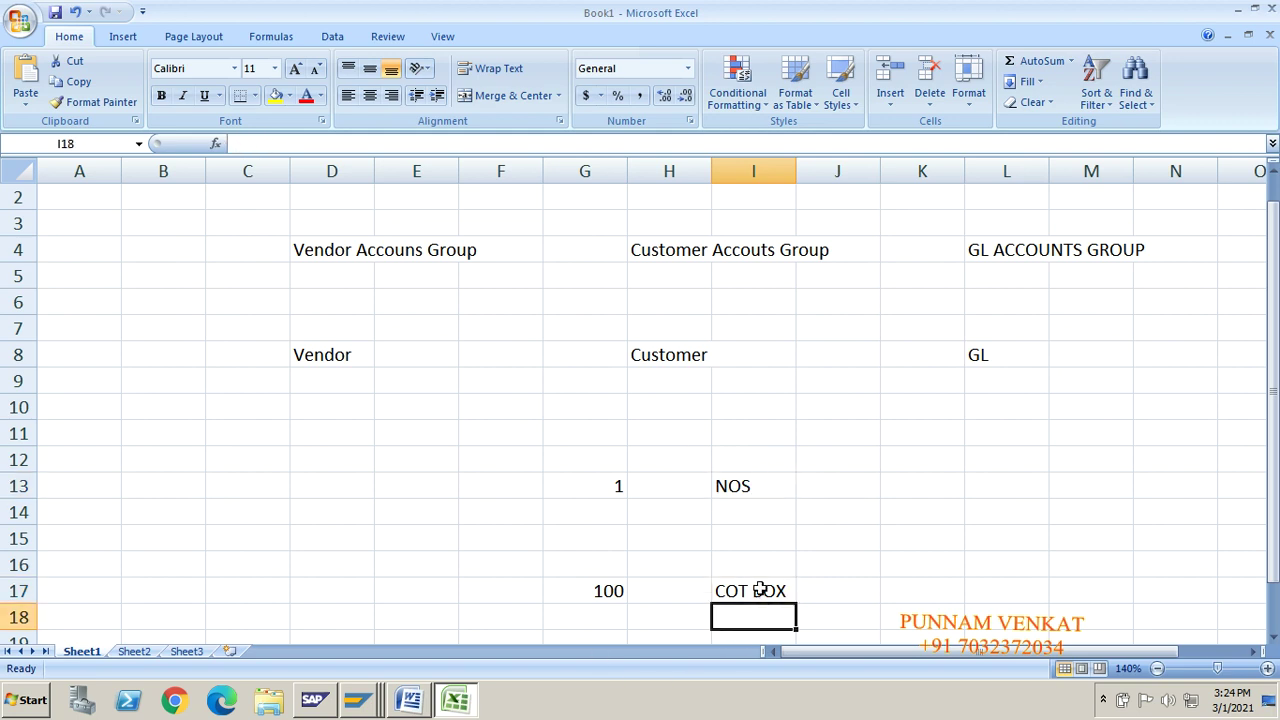
left_click(760, 590)
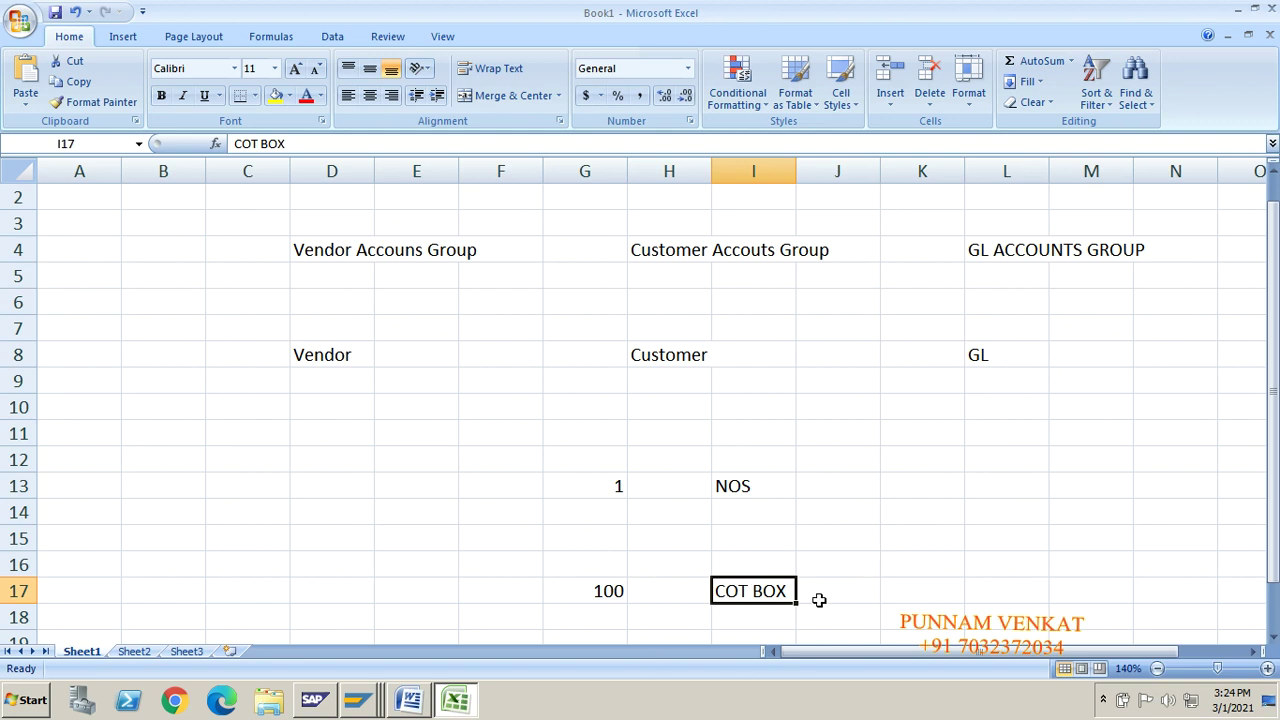
- Switch back to the SAP material screen and compare the Base Unit of Measure and Unit of Measure Grp fields
key("alt+Tab")
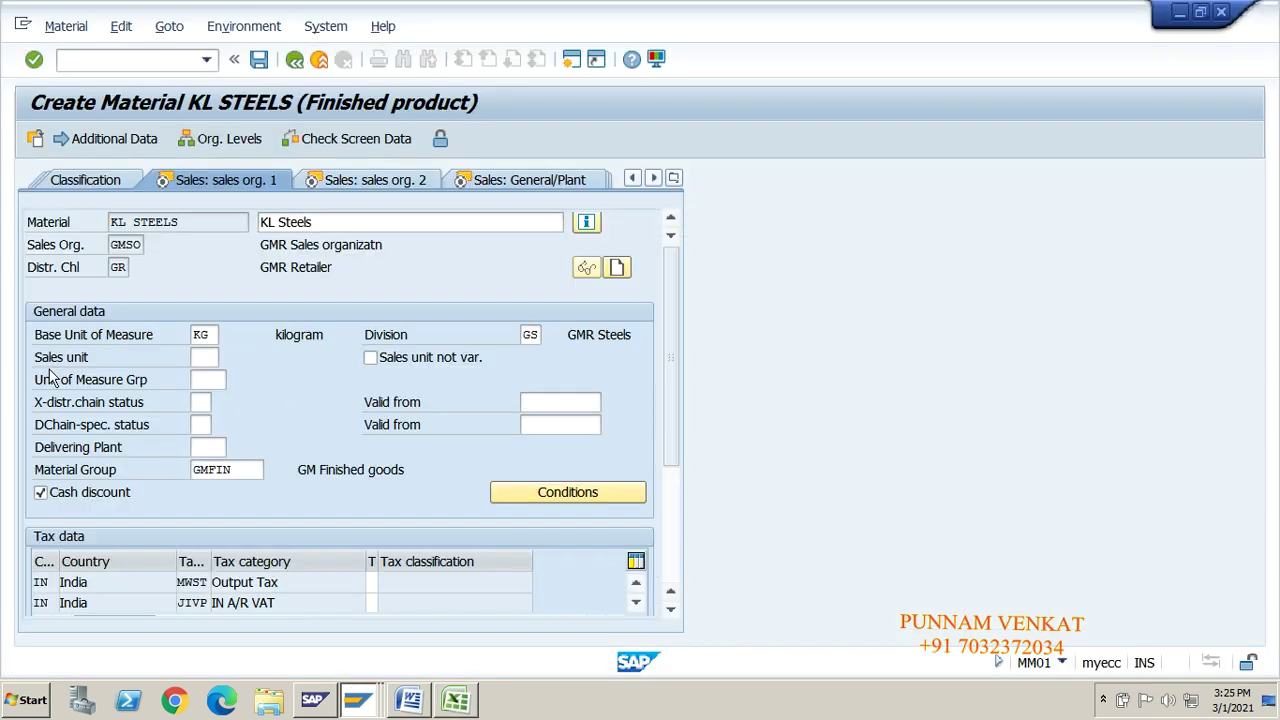
left_click_drag(37, 386, 175, 385)
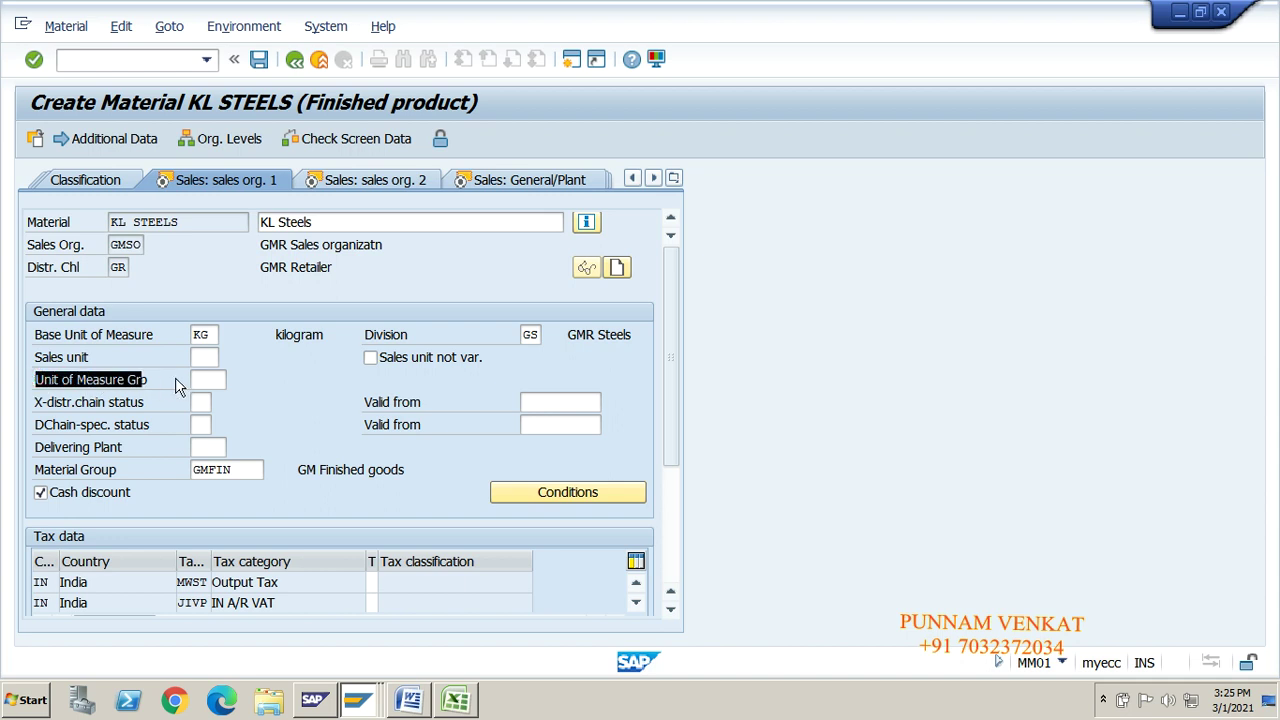
left_click(175, 382)
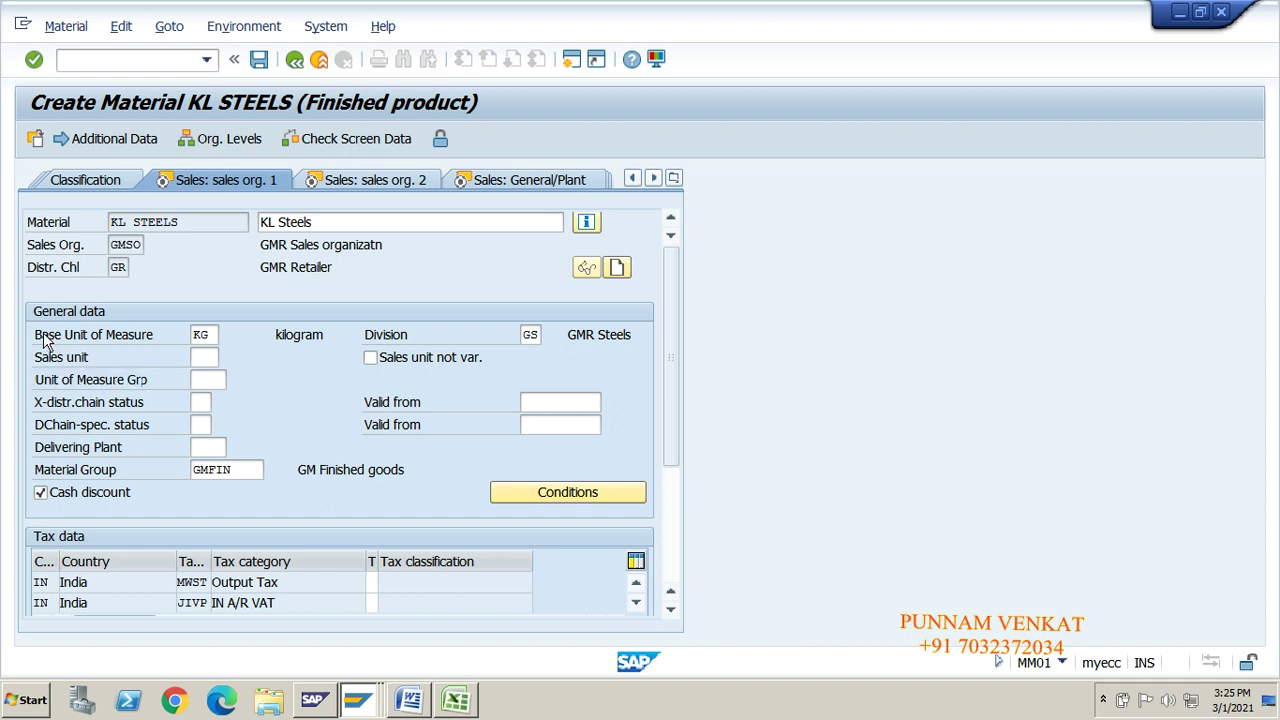
left_click_drag(37, 335, 166, 337)
left_click(205, 335)
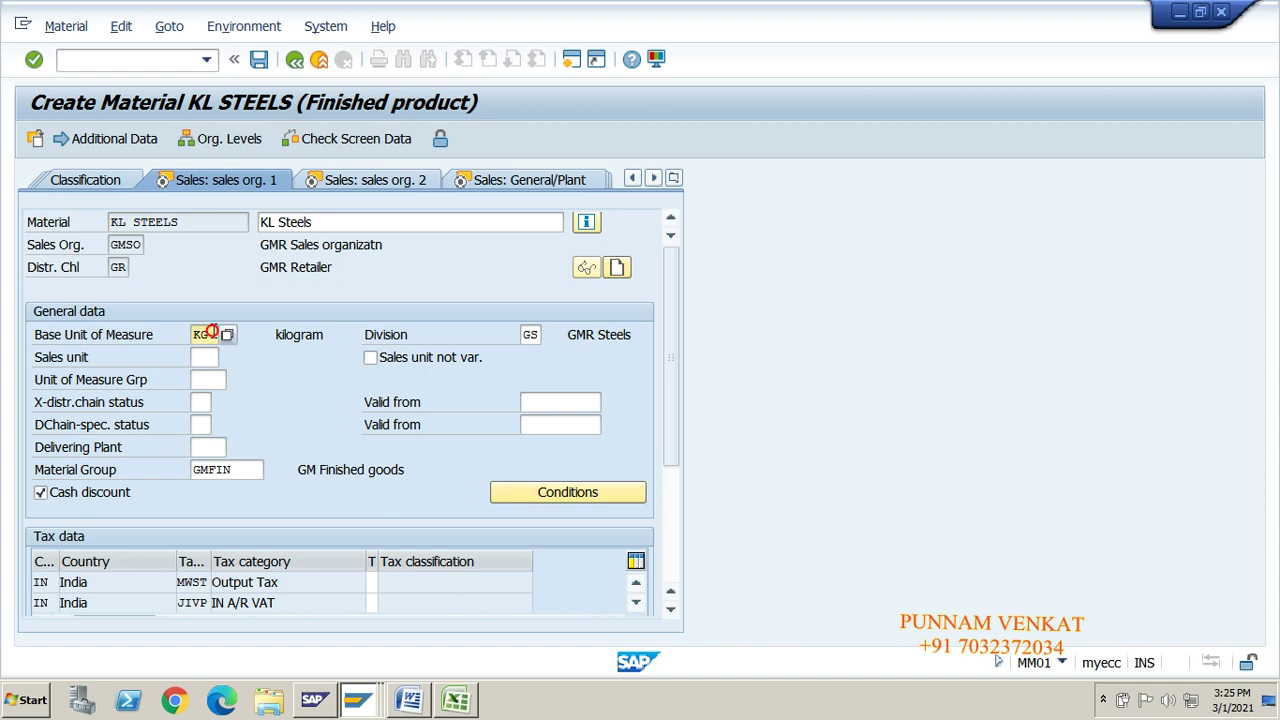
left_click_drag(37, 386, 157, 392)
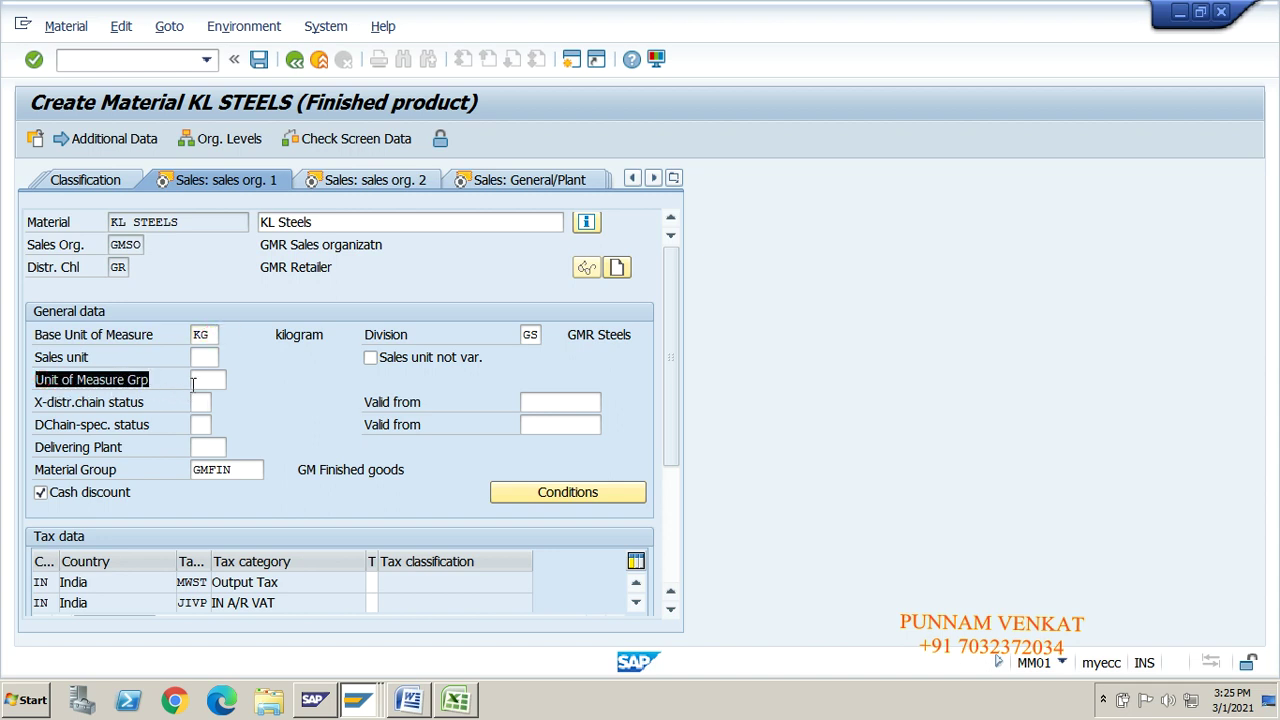
- Assign unit of measure group 0090 to the material, choosing the entry with alternative unit CAR
left_click(193, 384)
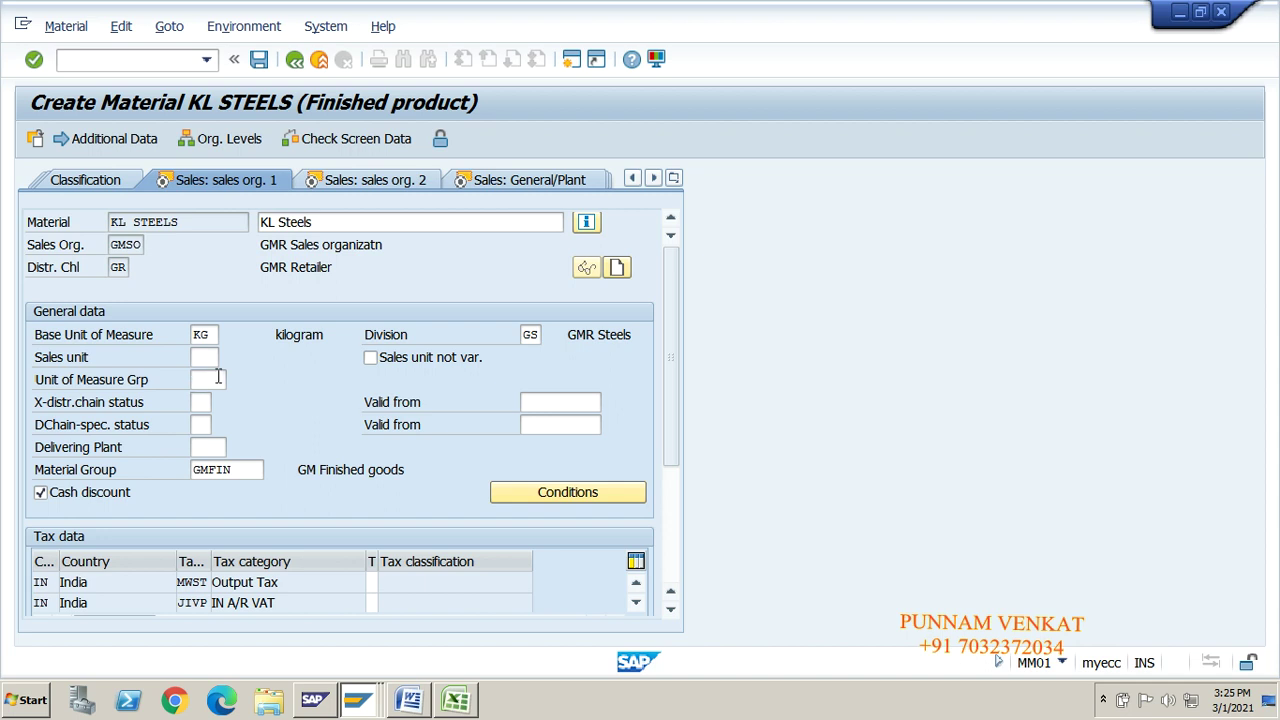
left_click(218, 379)
left_click(240, 379)
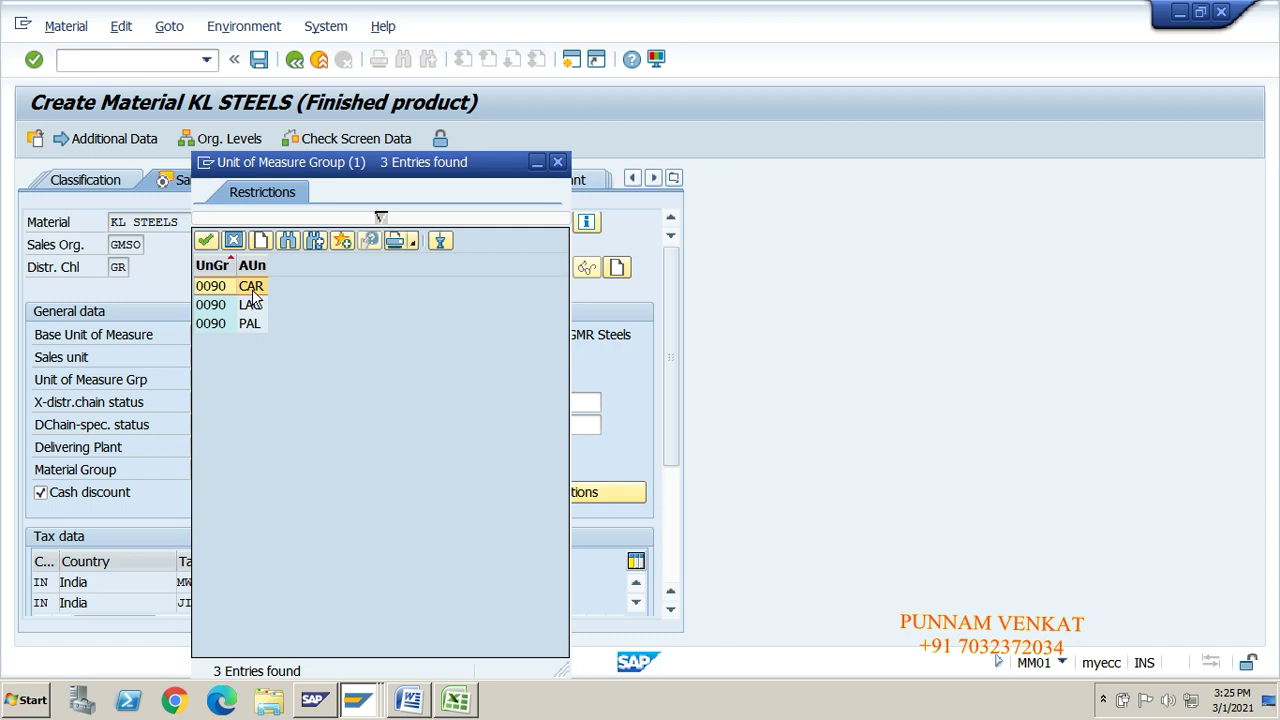
double_click(250, 286)
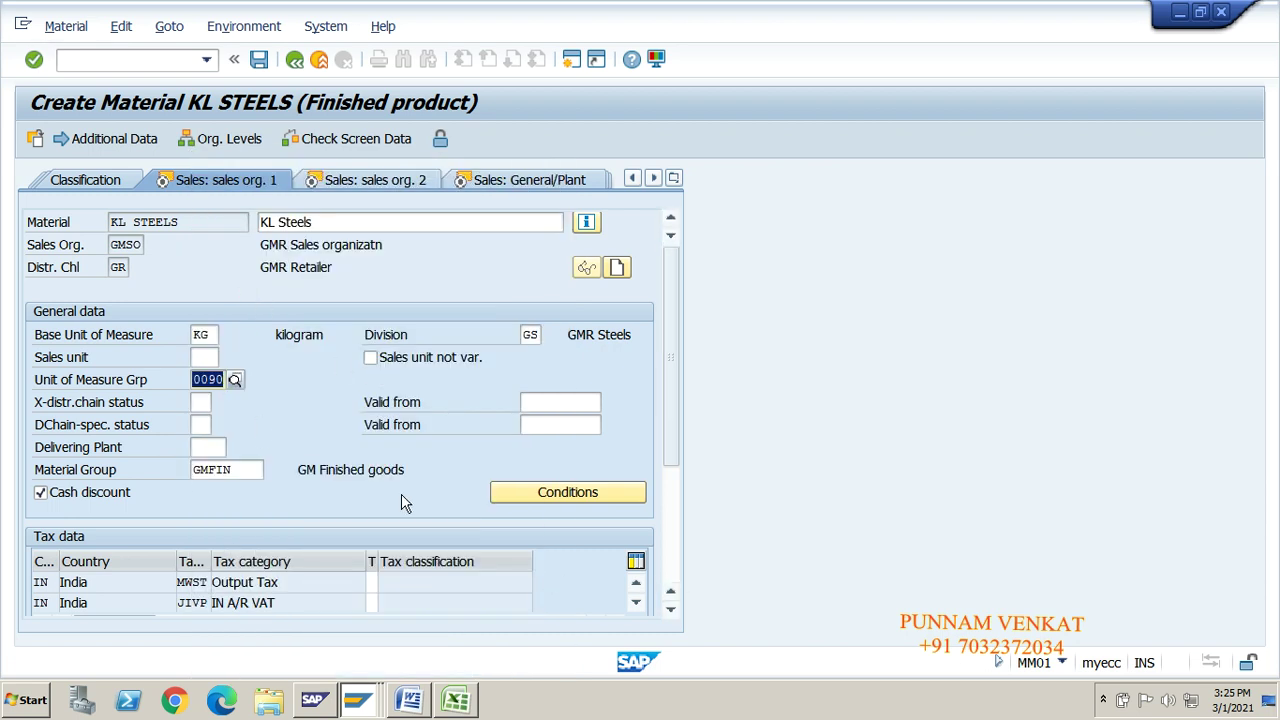
- Set the material's delivering plant to GMPT (GMR Plant) in the sales General data
left_click(38, 450)
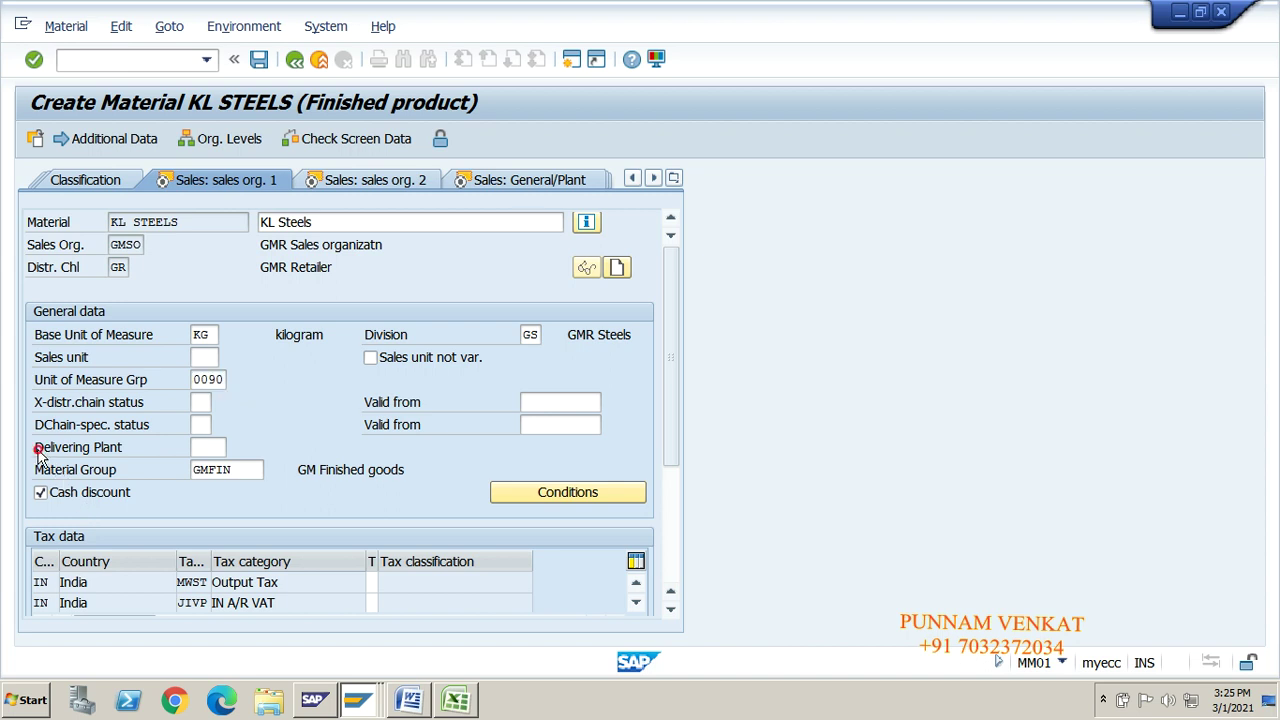
left_click_drag(38, 453, 138, 450)
left_click(145, 450)
left_click(222, 447)
type("G")
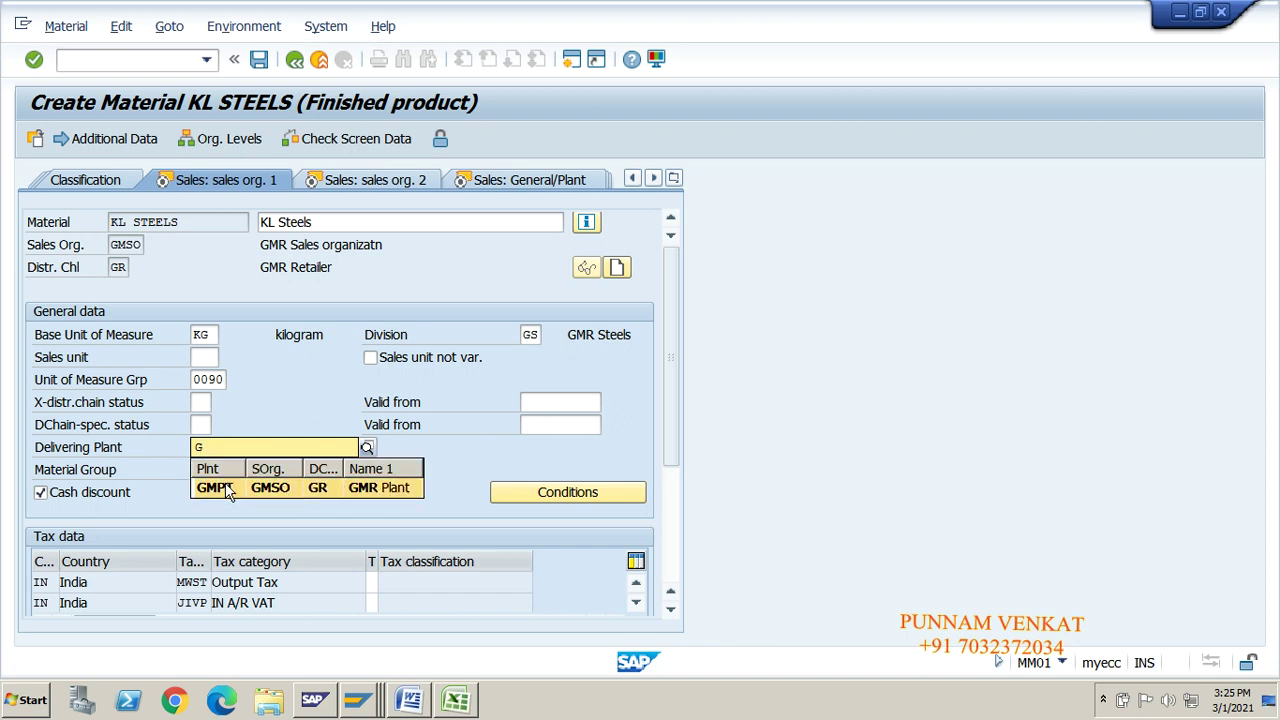
left_click(228, 488)
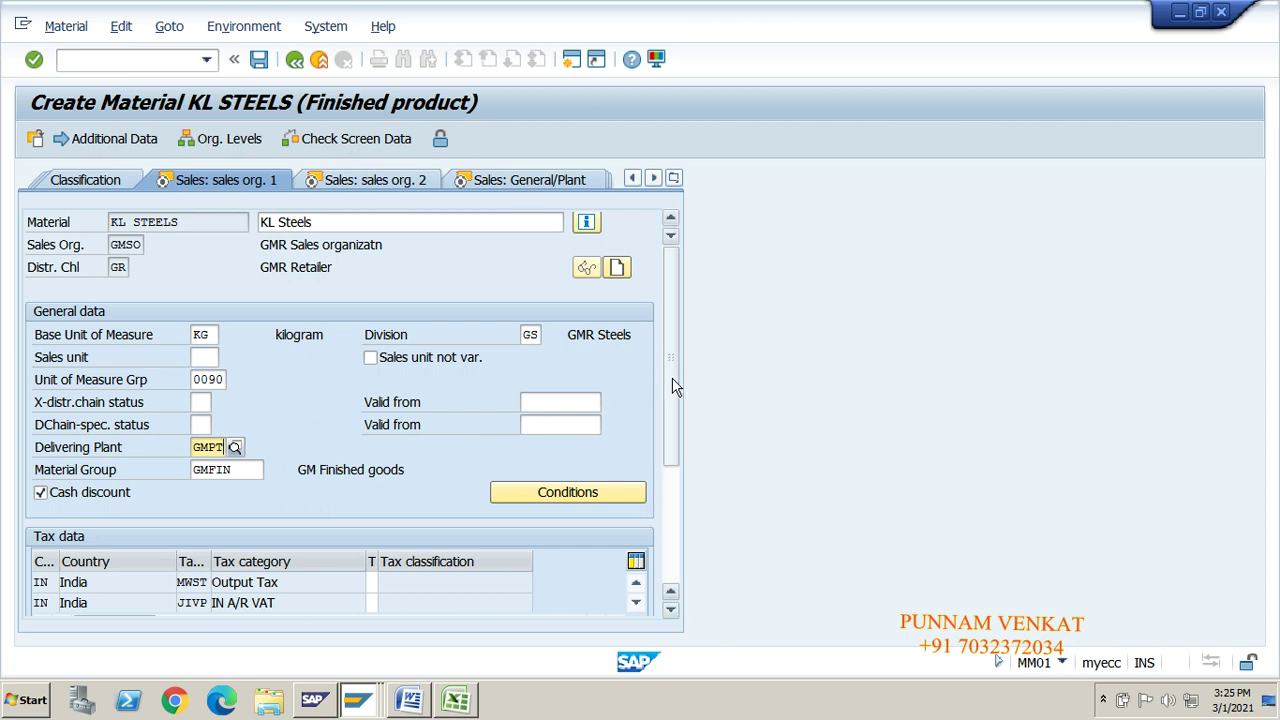
left_click_drag(667, 383, 677, 431)
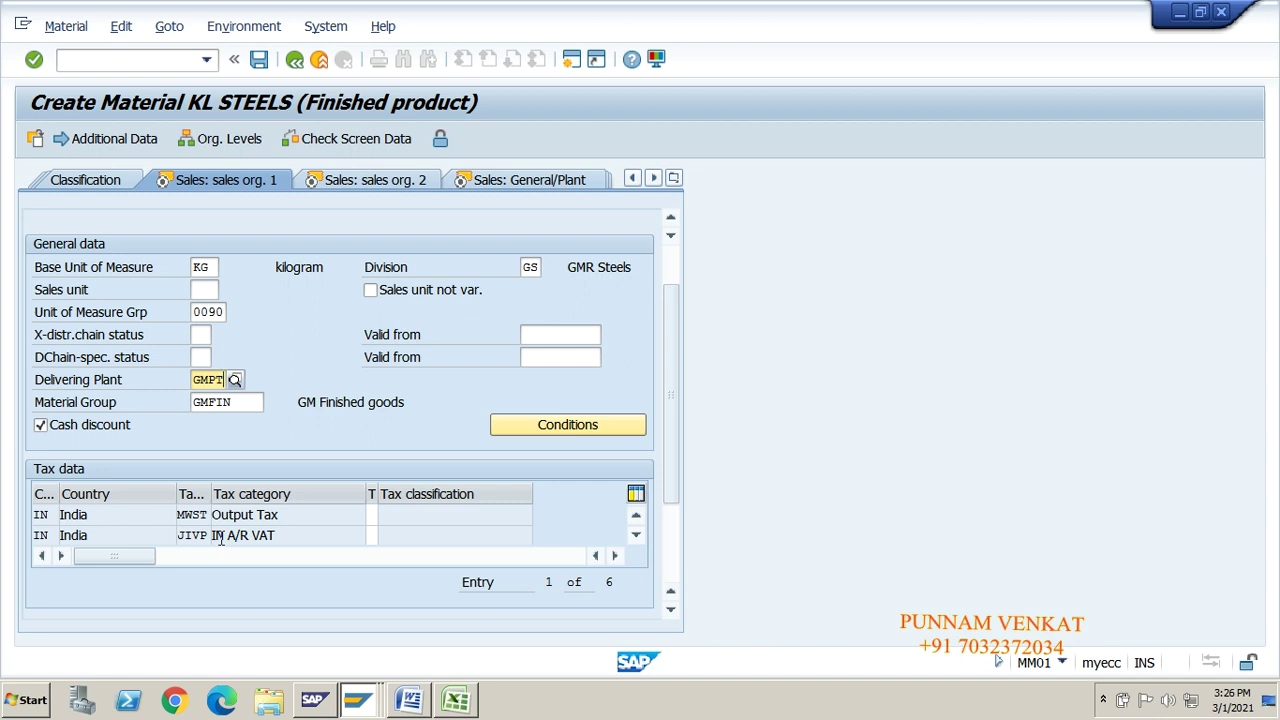
- Open the material's tax data and classify the Output Tax (MWST) category as 1, Full Tax
left_click(371, 514)
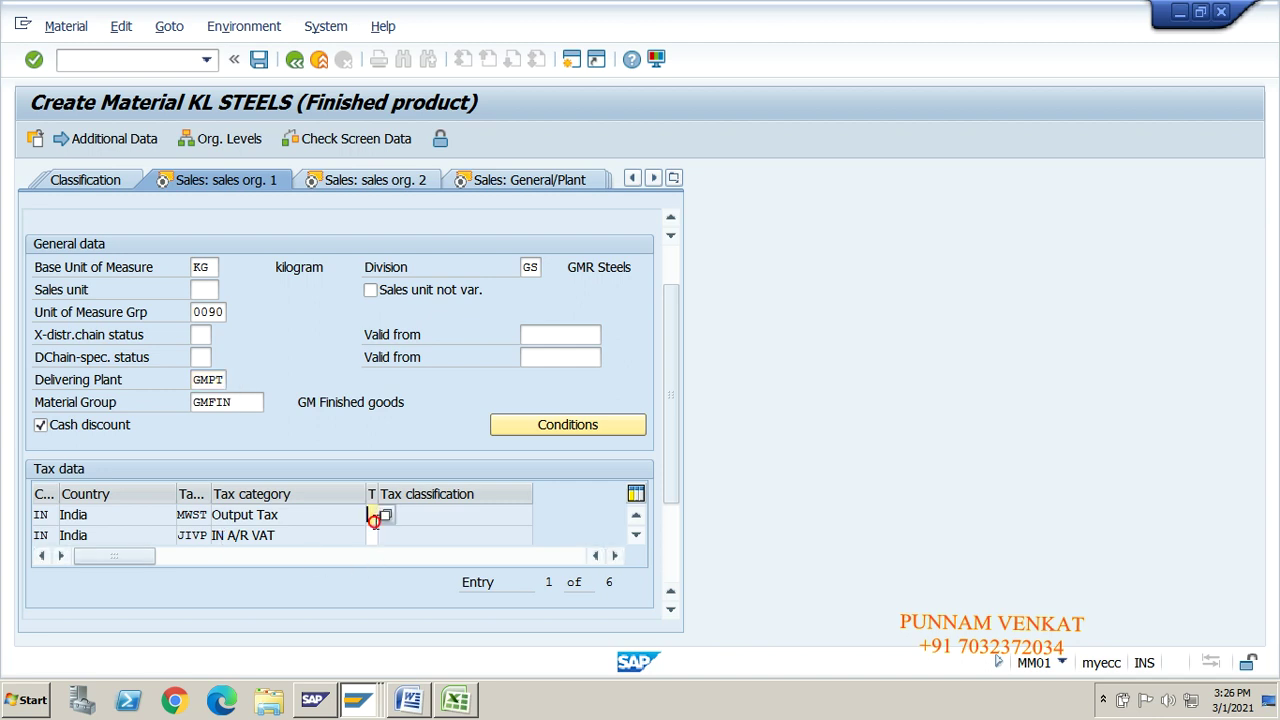
double_click(375, 530)
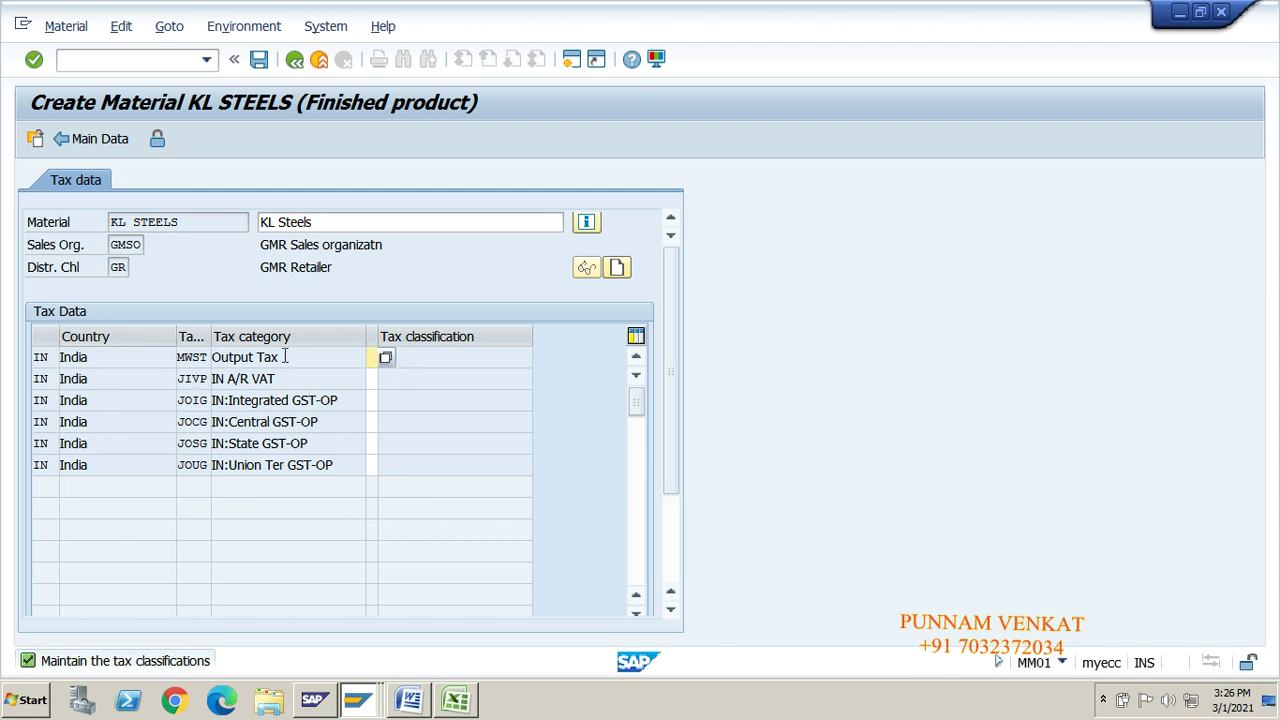
left_click_drag(285, 356, 207, 358)
left_click_drag(372, 358, 386, 358)
left_click(392, 358)
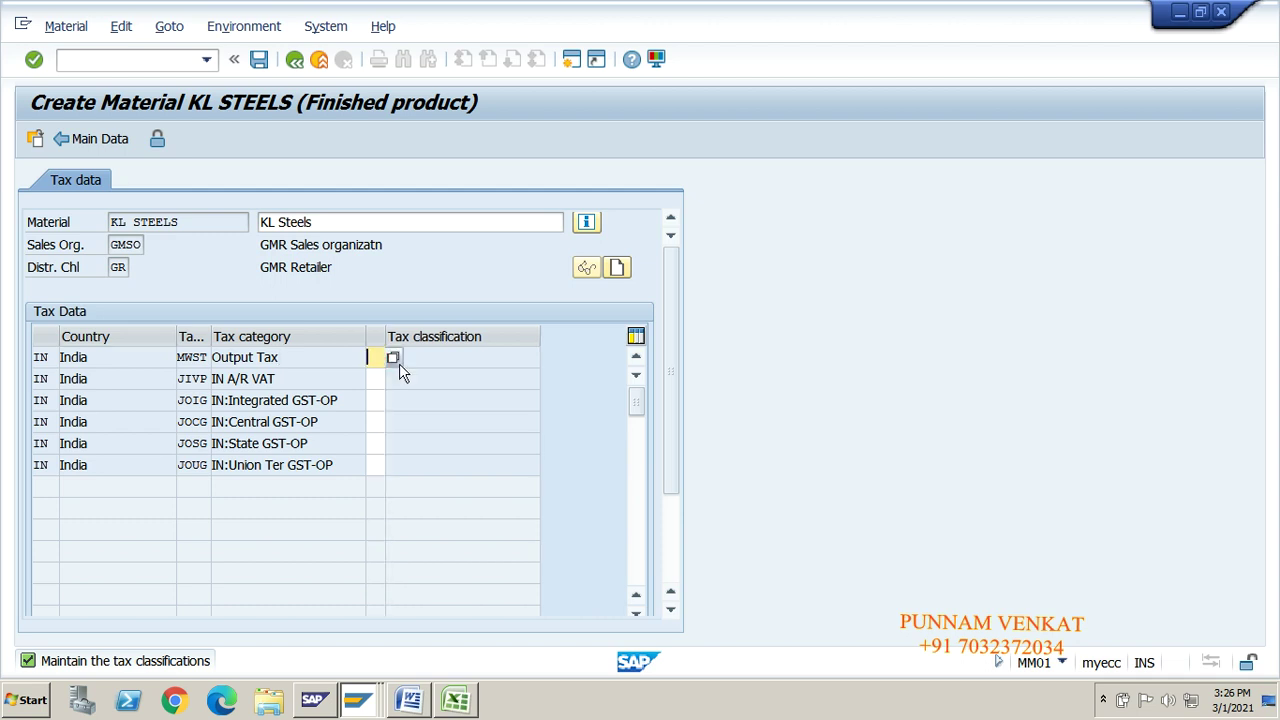
left_click(395, 363)
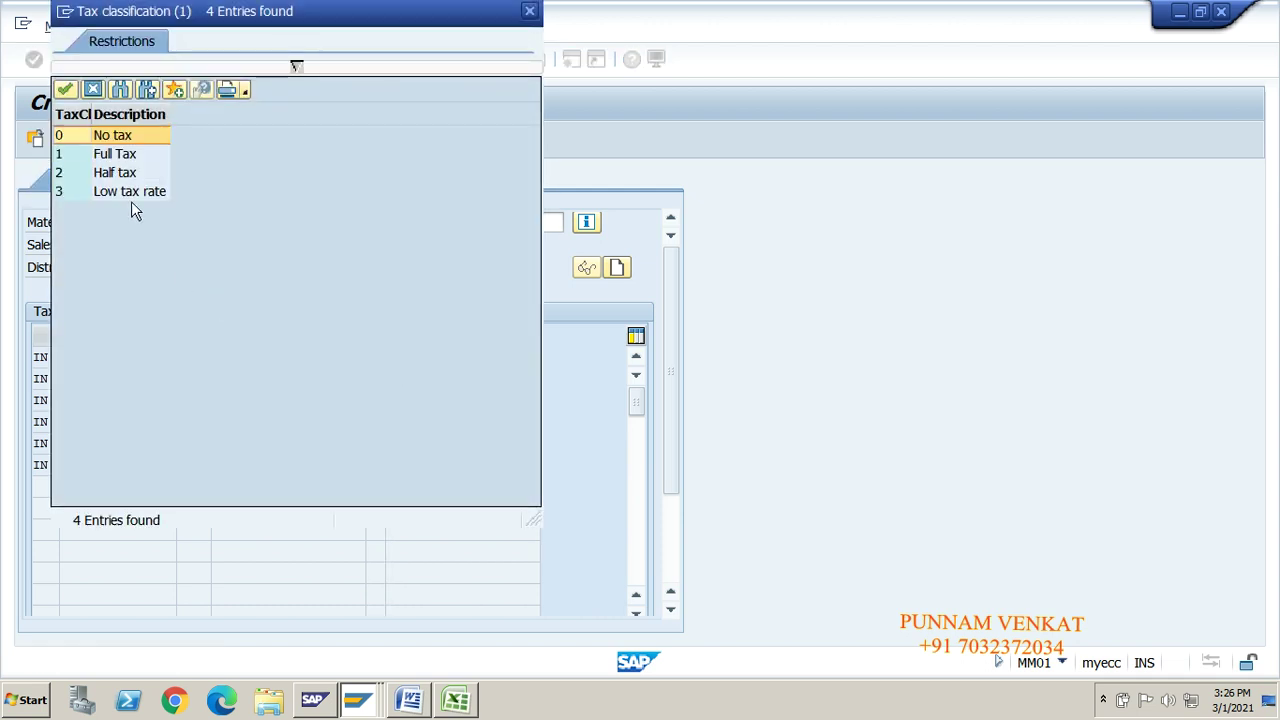
double_click(126, 154)
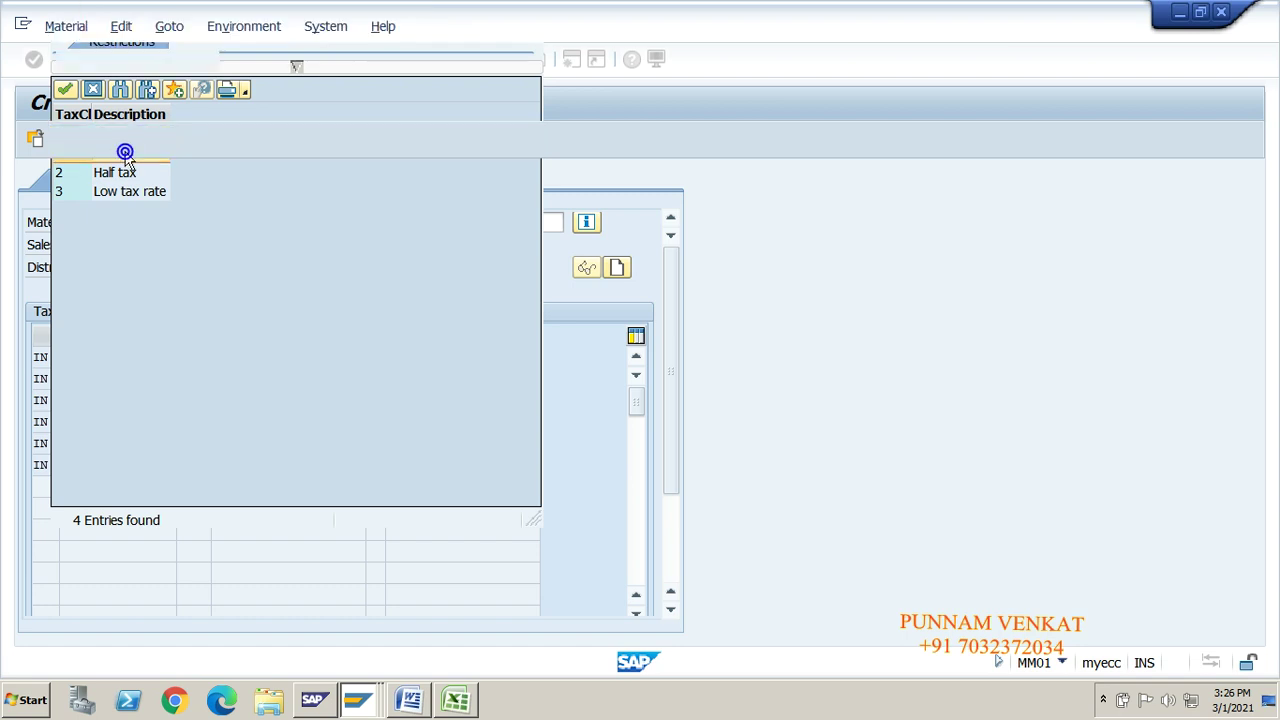
- Classify the IN A/R VAT (JIVP) tax category as 0, Tax Exempted
left_click(377, 380)
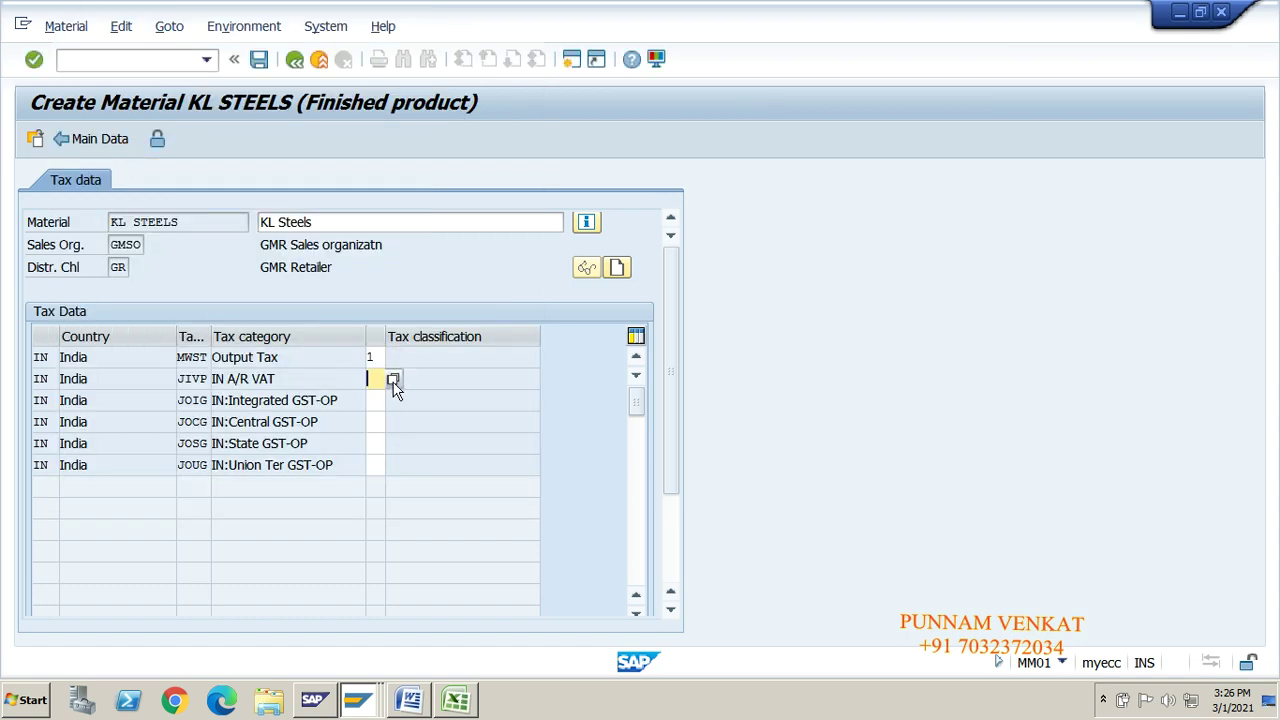
left_click(393, 383)
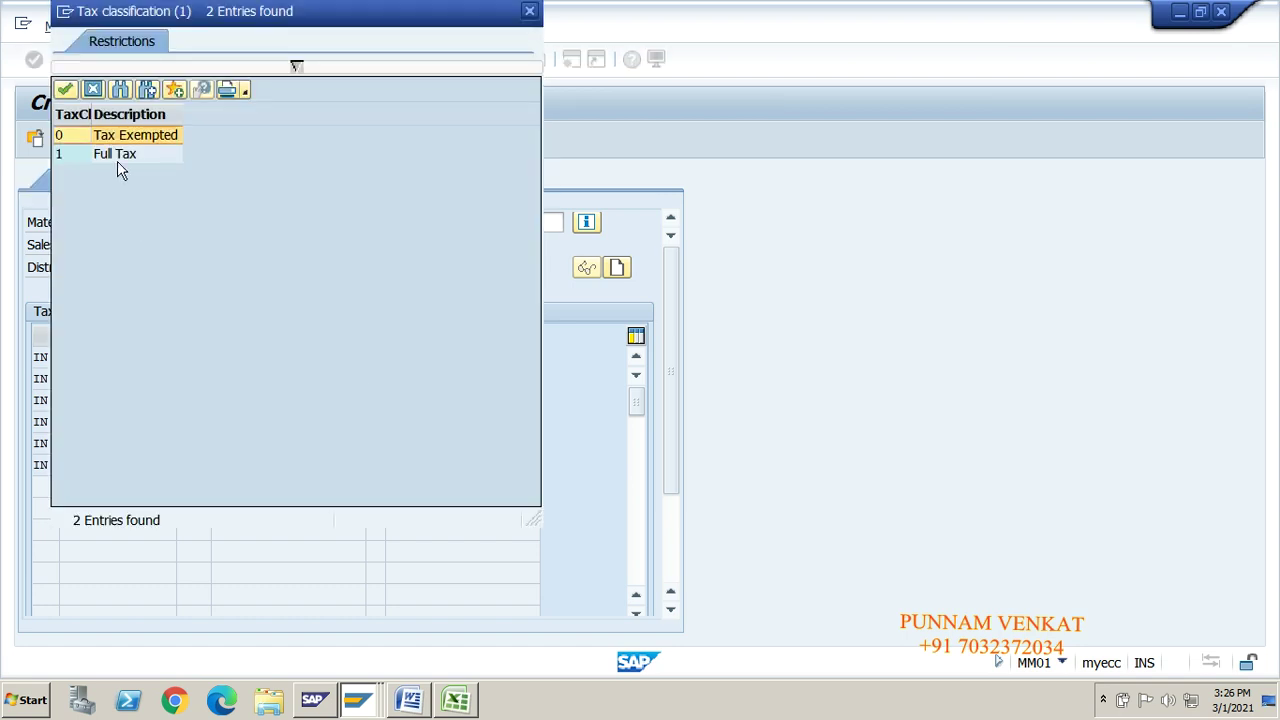
left_click(154, 138)
left_click(155, 143)
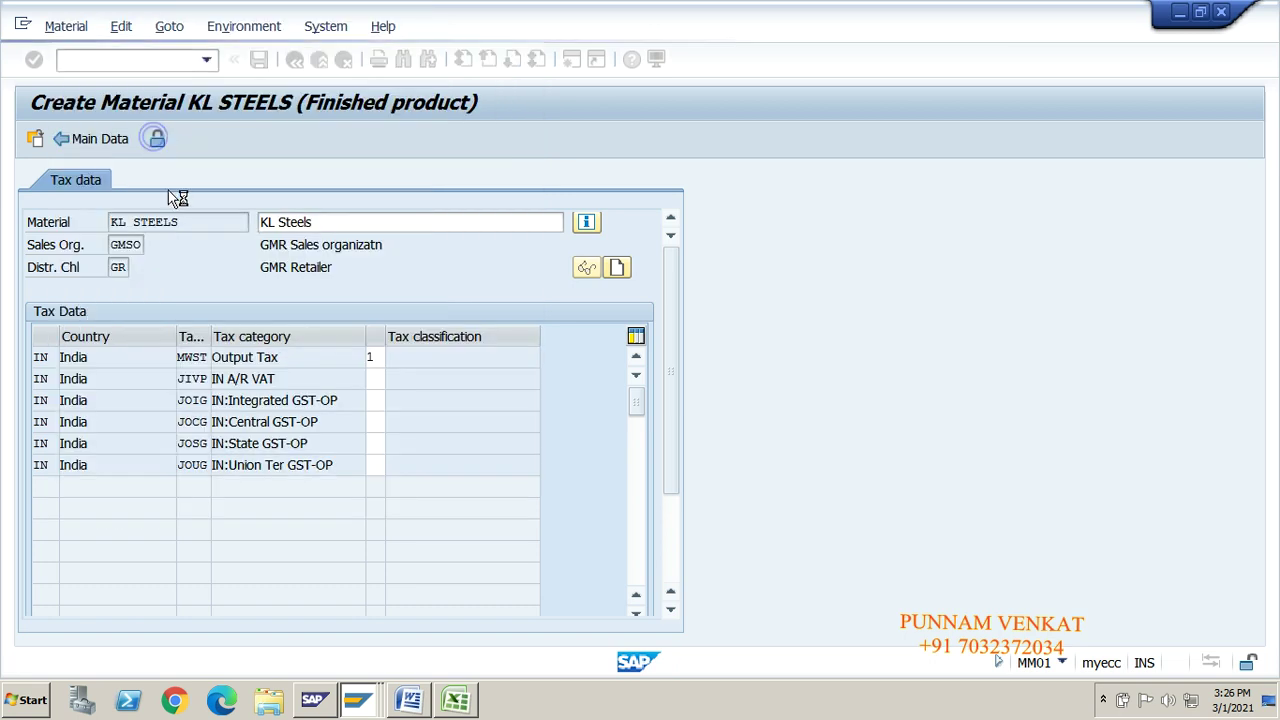
- Classify the Integrated GST-OP (JOIG) and Central GST-OP (JOCG) tax categories as 0, Taxable Under GST
left_click(376, 400)
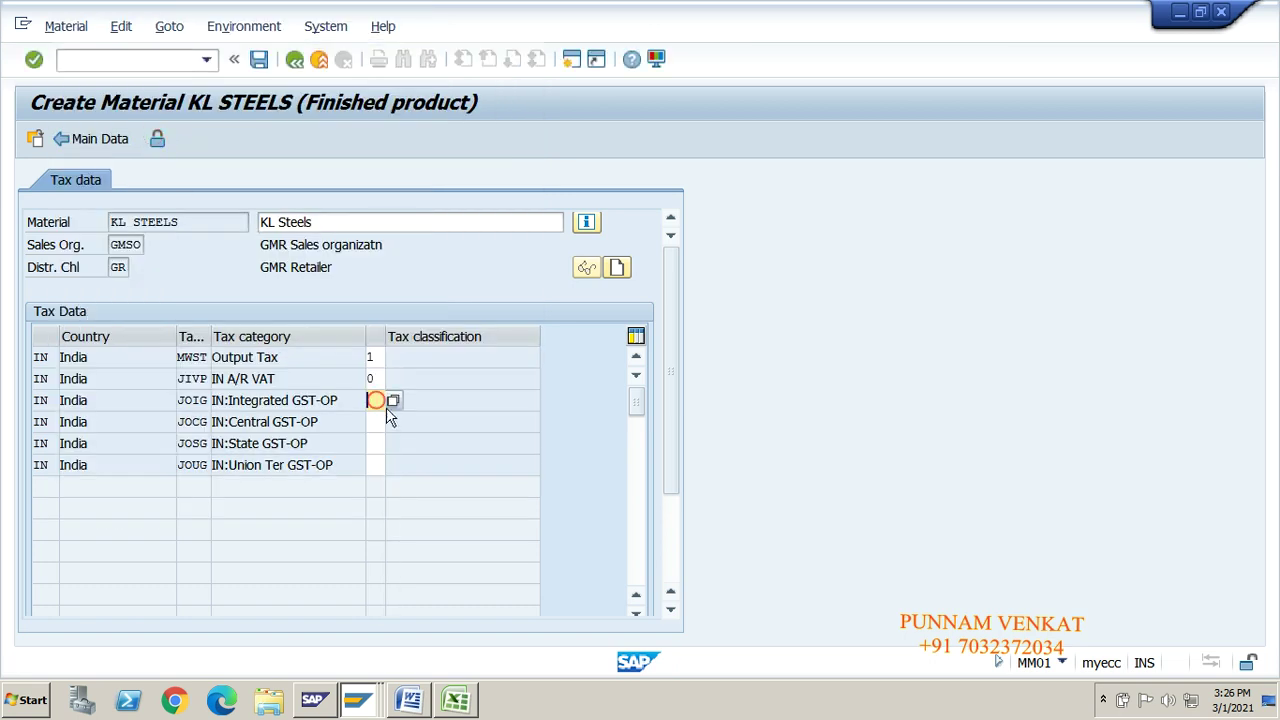
left_click(396, 402)
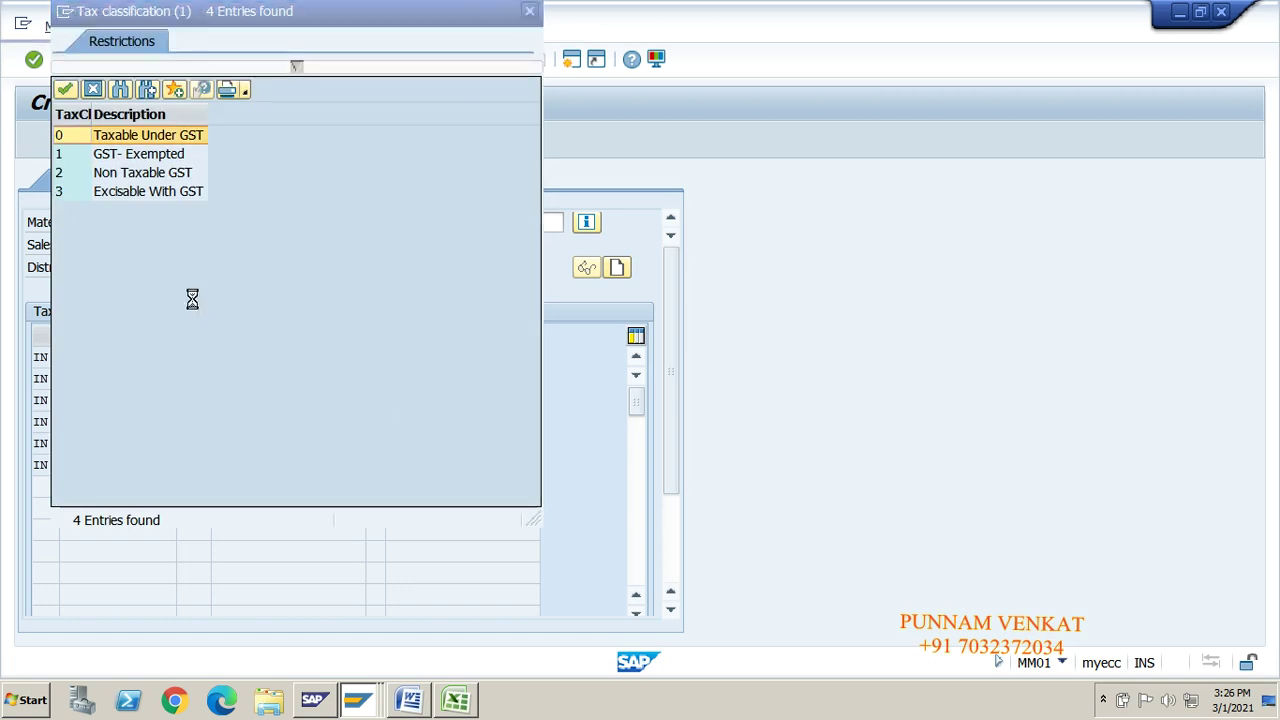
left_click(172, 141)
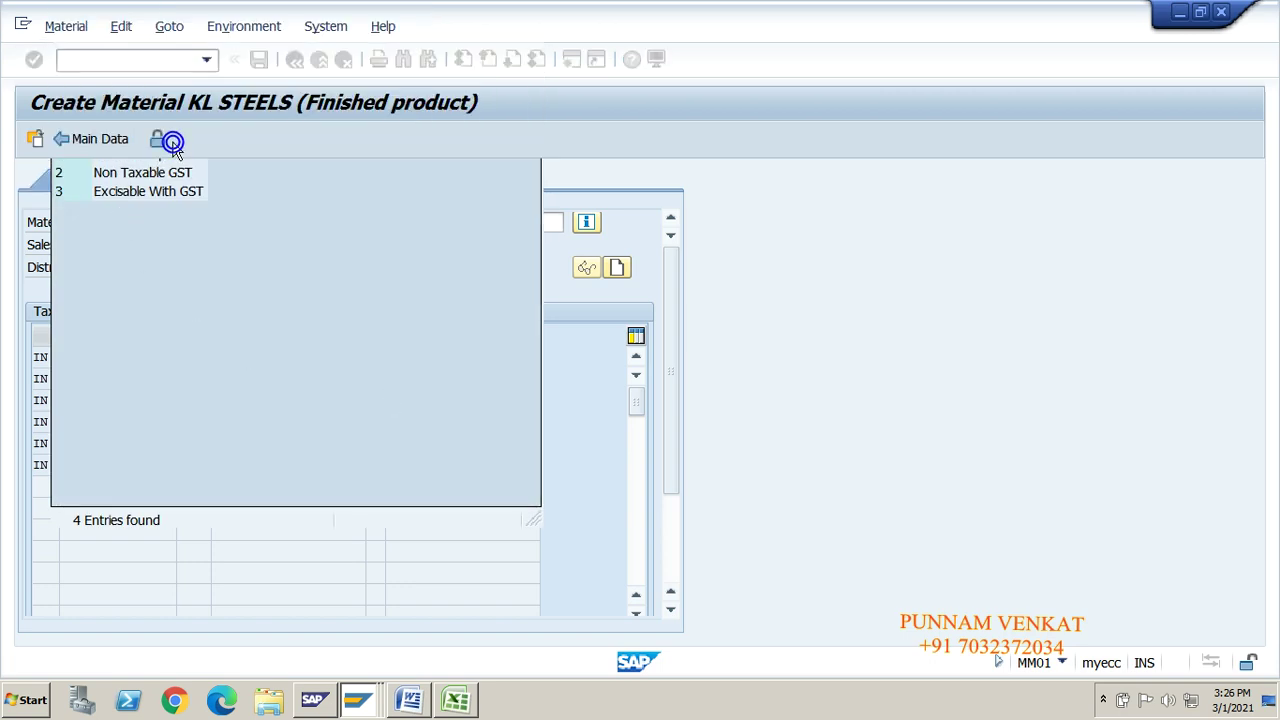
left_click(378, 421)
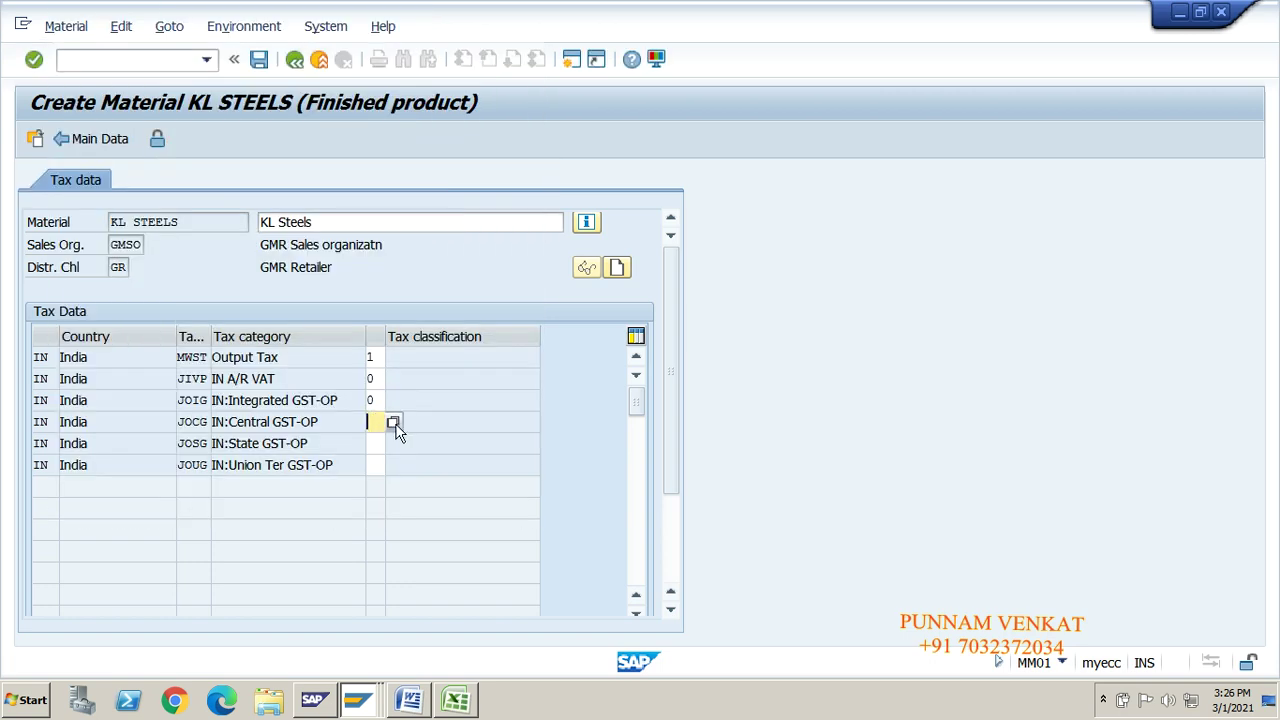
left_click(394, 424)
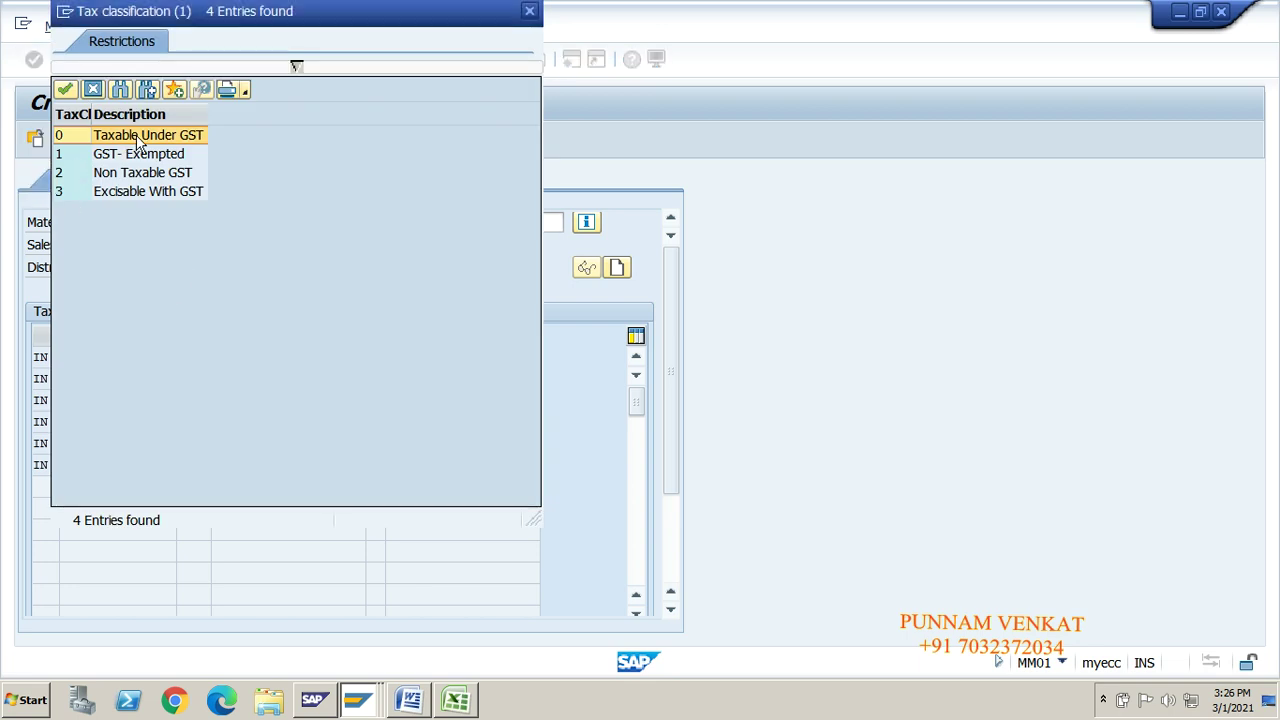
left_click(128, 135)
- Classify State GST-OP (JOSG) and Union Ter GST-OP (JOUG) as 0, Taxable Under GST, and continue to the Sales: sales org. 2 view
left_click(380, 443)
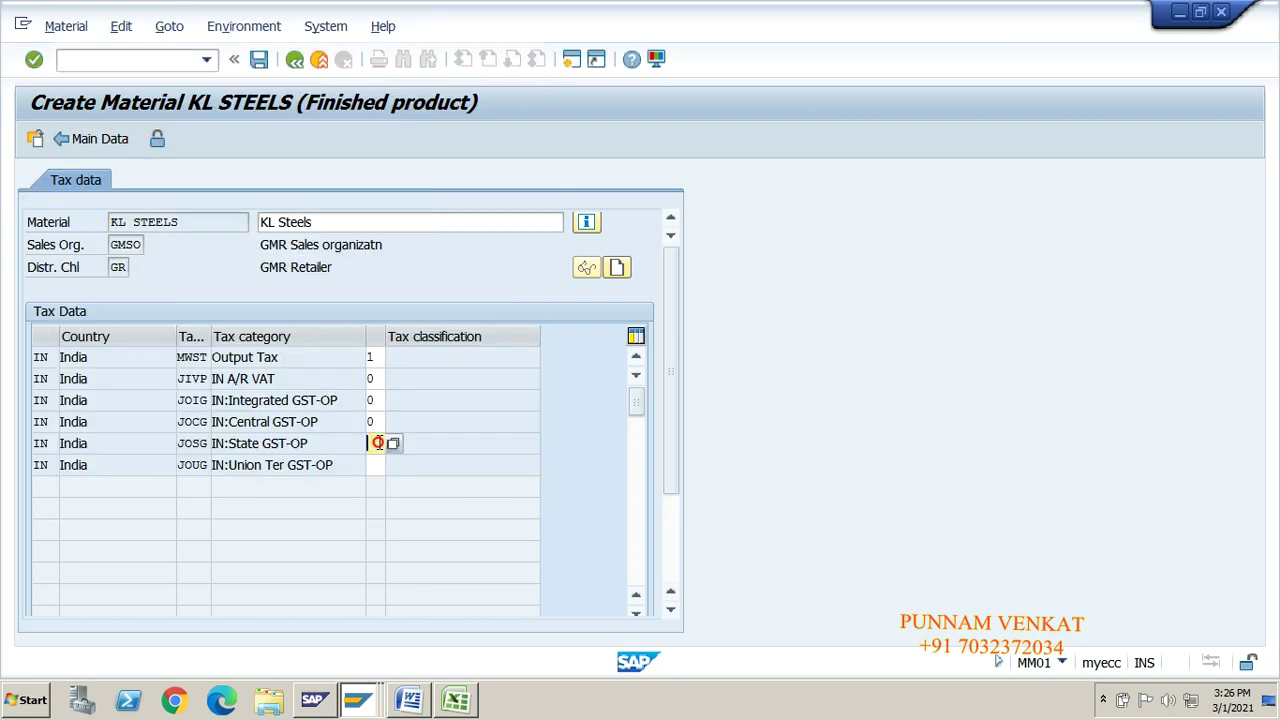
left_click(393, 450)
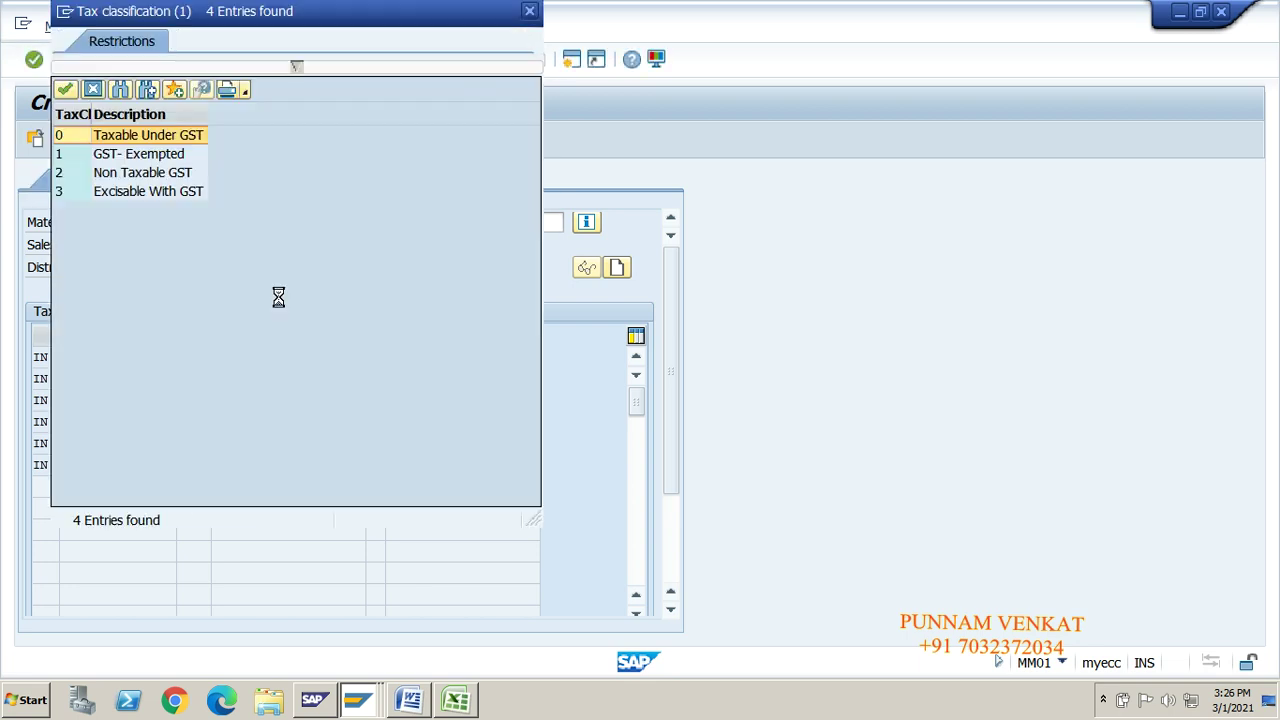
left_click(126, 137)
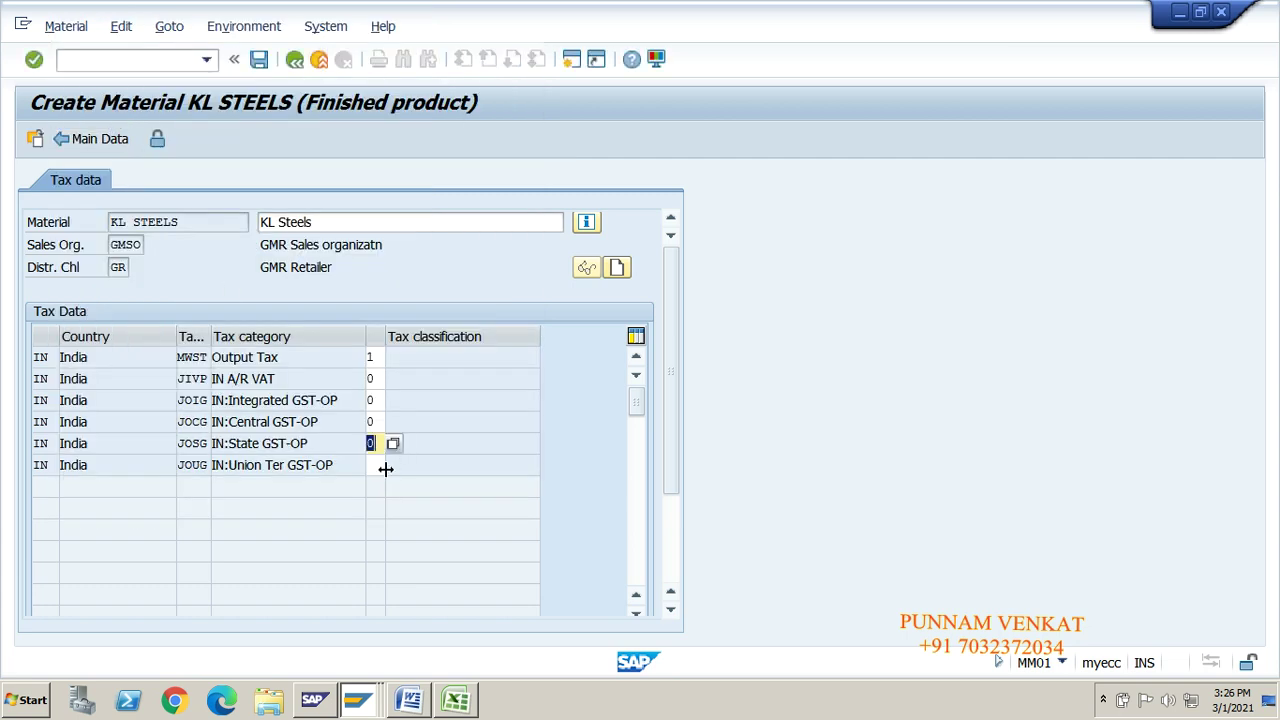
left_click(376, 465)
left_click(392, 466)
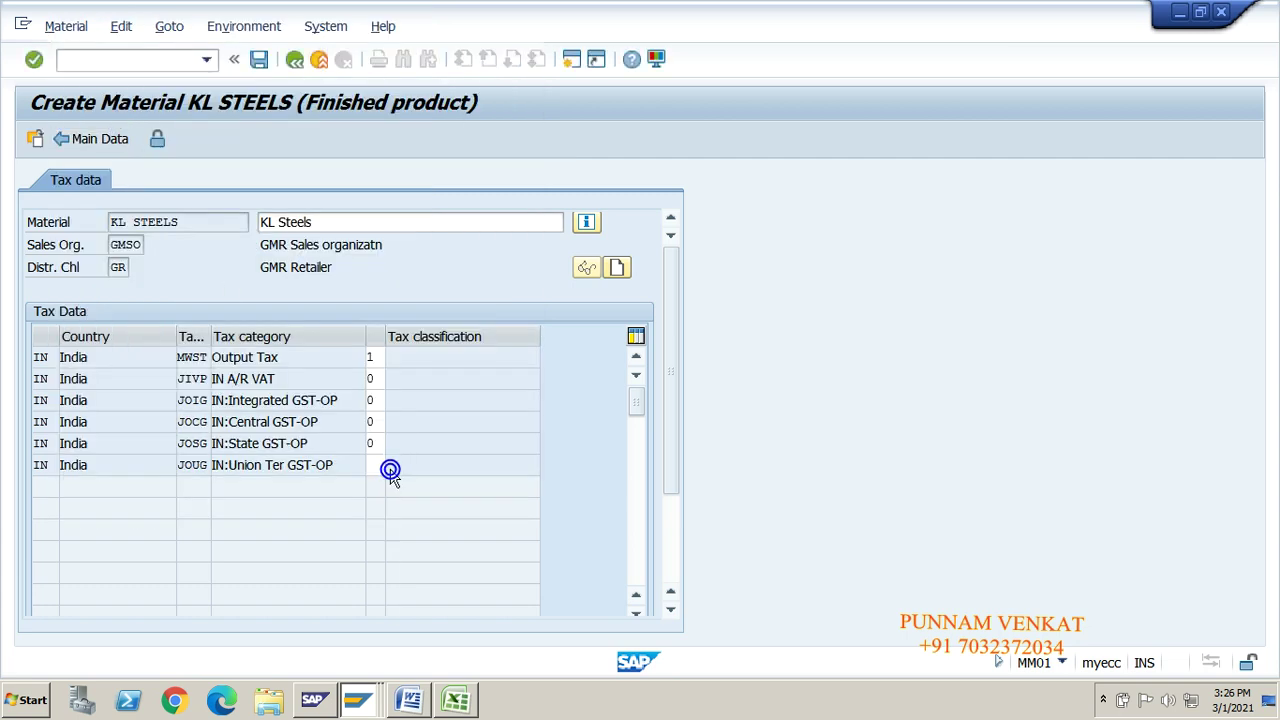
left_click(114, 136)
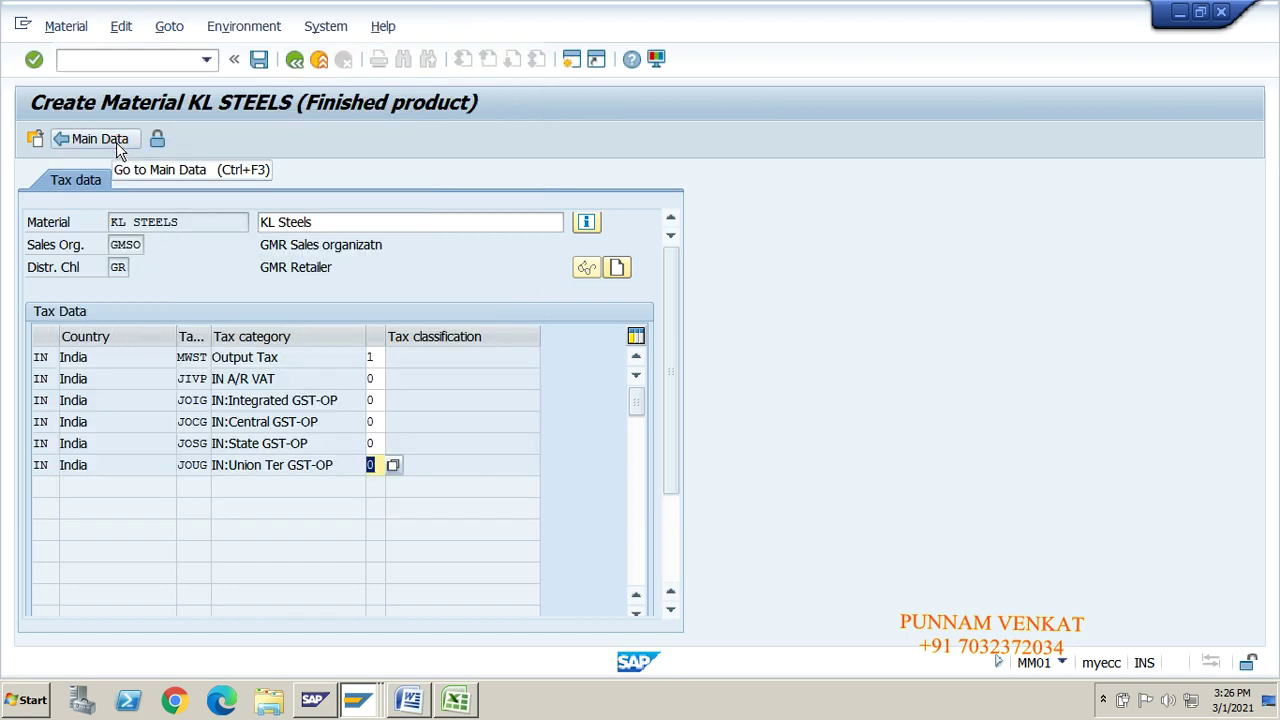
left_click(116, 142)
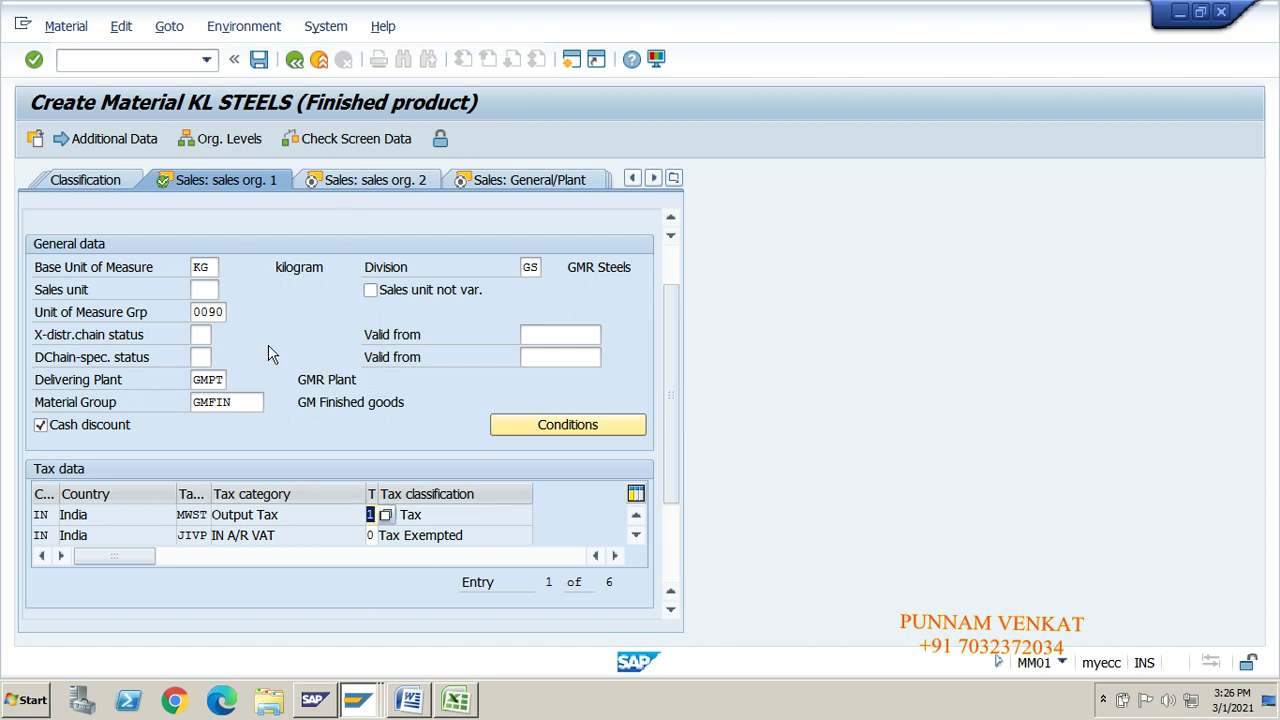
key("Return")
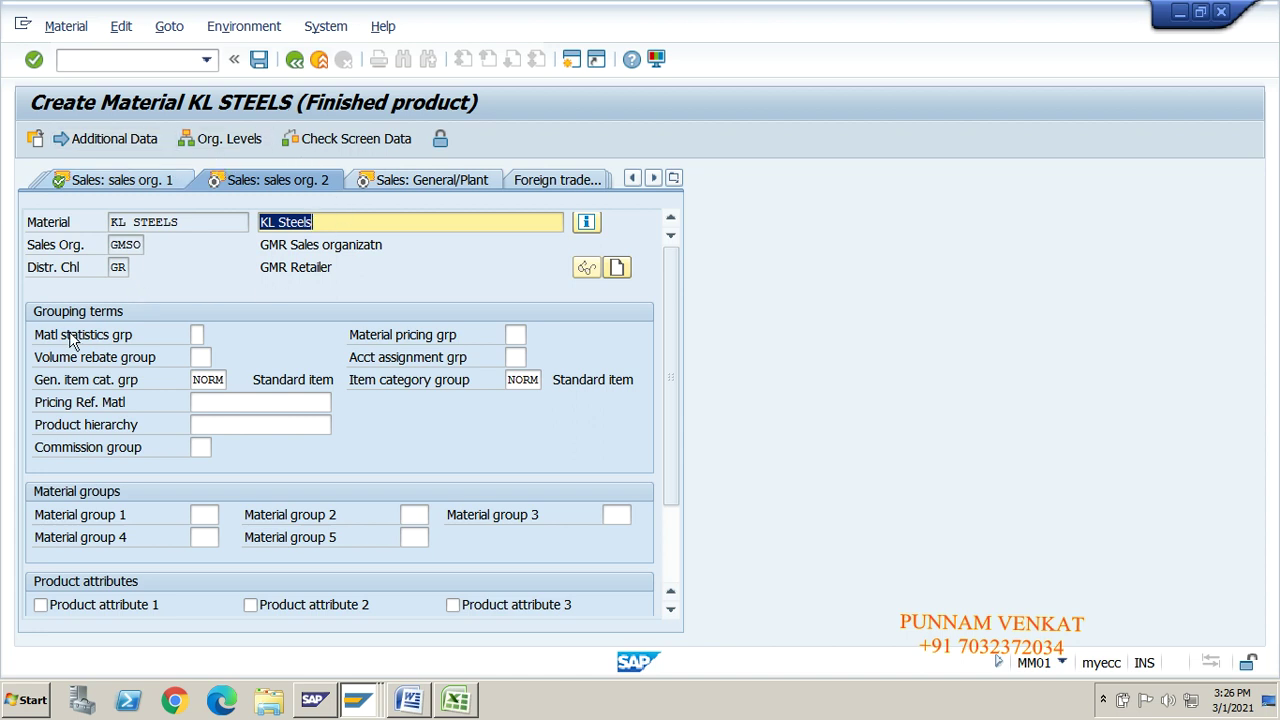
- Check the possible entries for the material statistics group and close the list without choosing one
left_click_drag(36, 336, 140, 334)
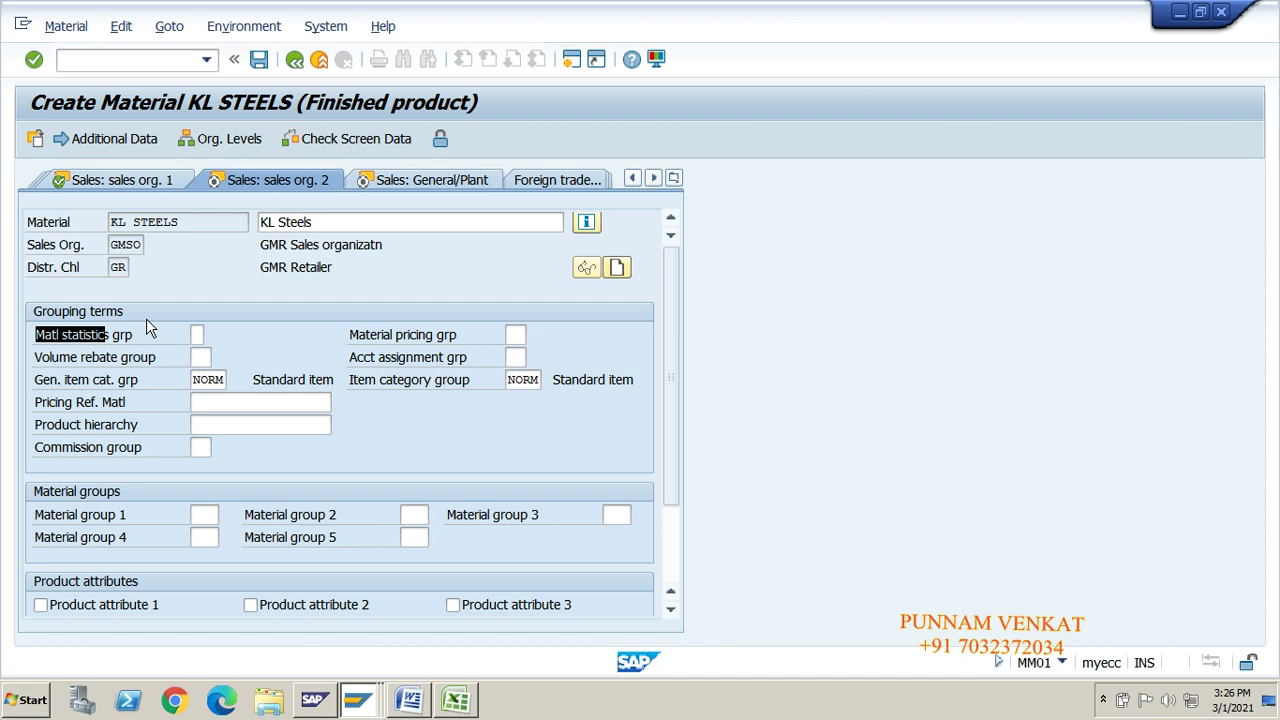
left_click(157, 345)
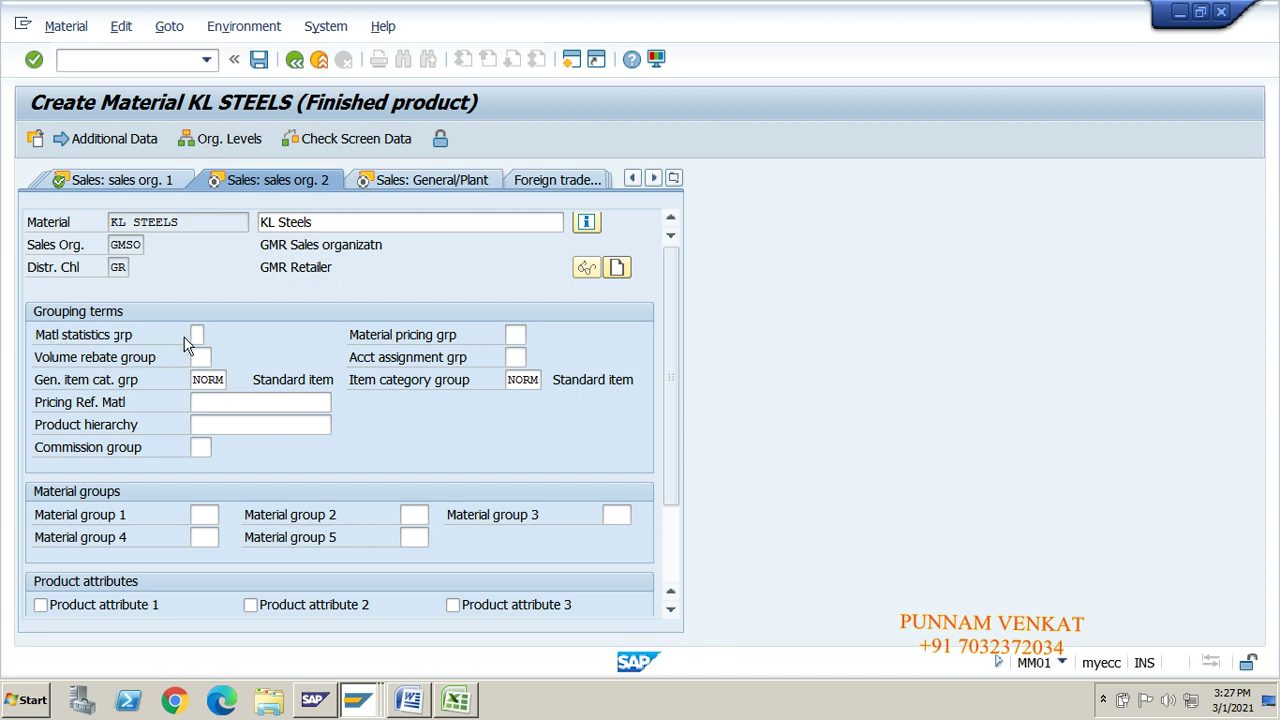
left_click(197, 335)
left_click(210, 336)
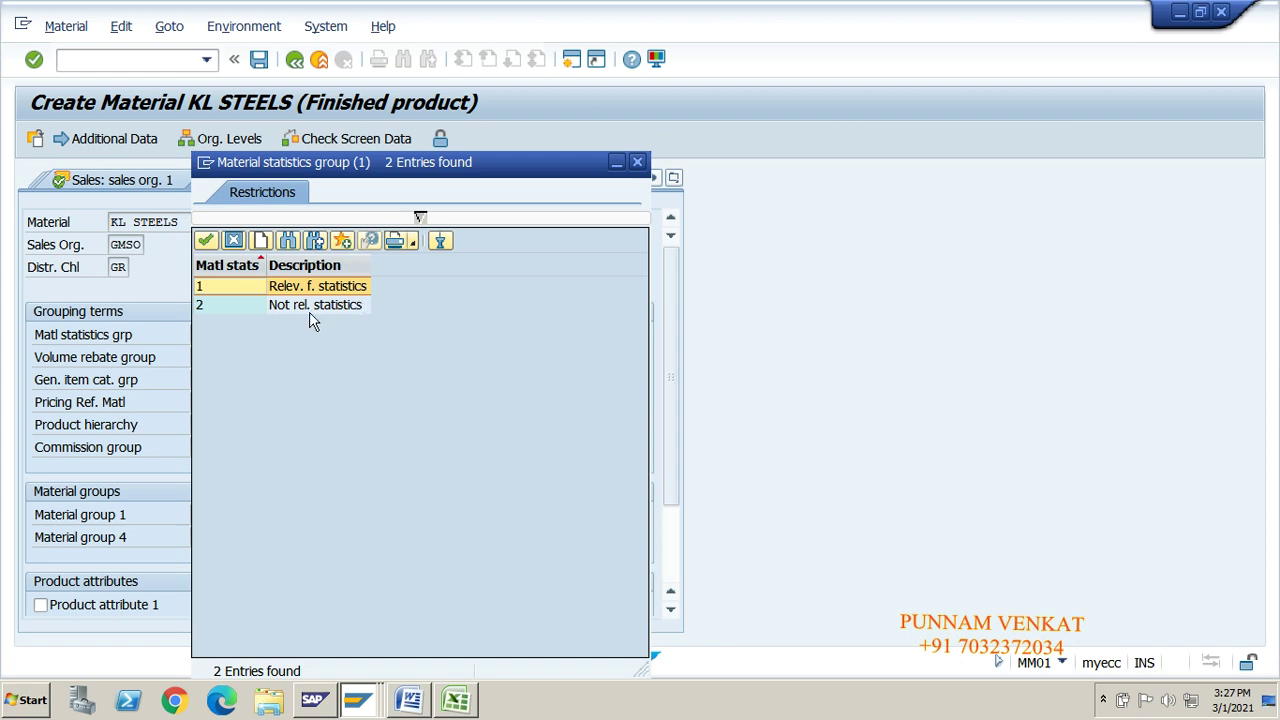
left_click(636, 165)
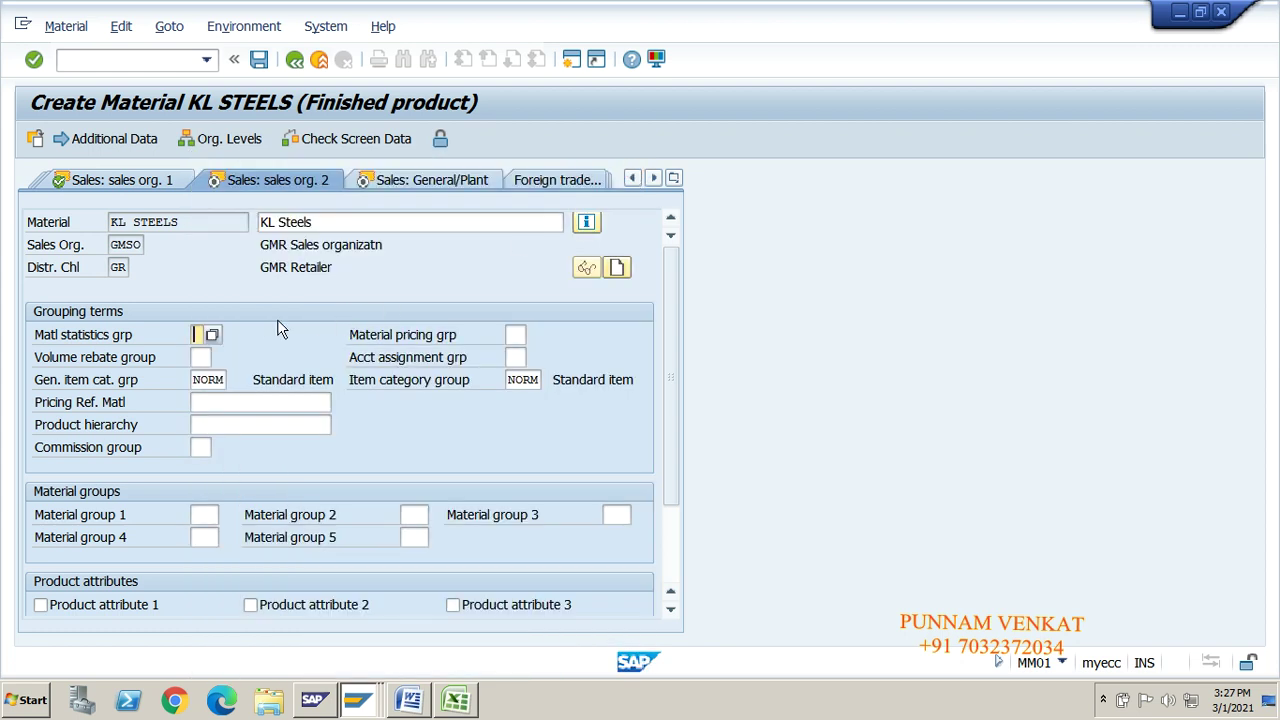
- Read the help definition of the material statistics group and close the help window
left_click(210, 336)
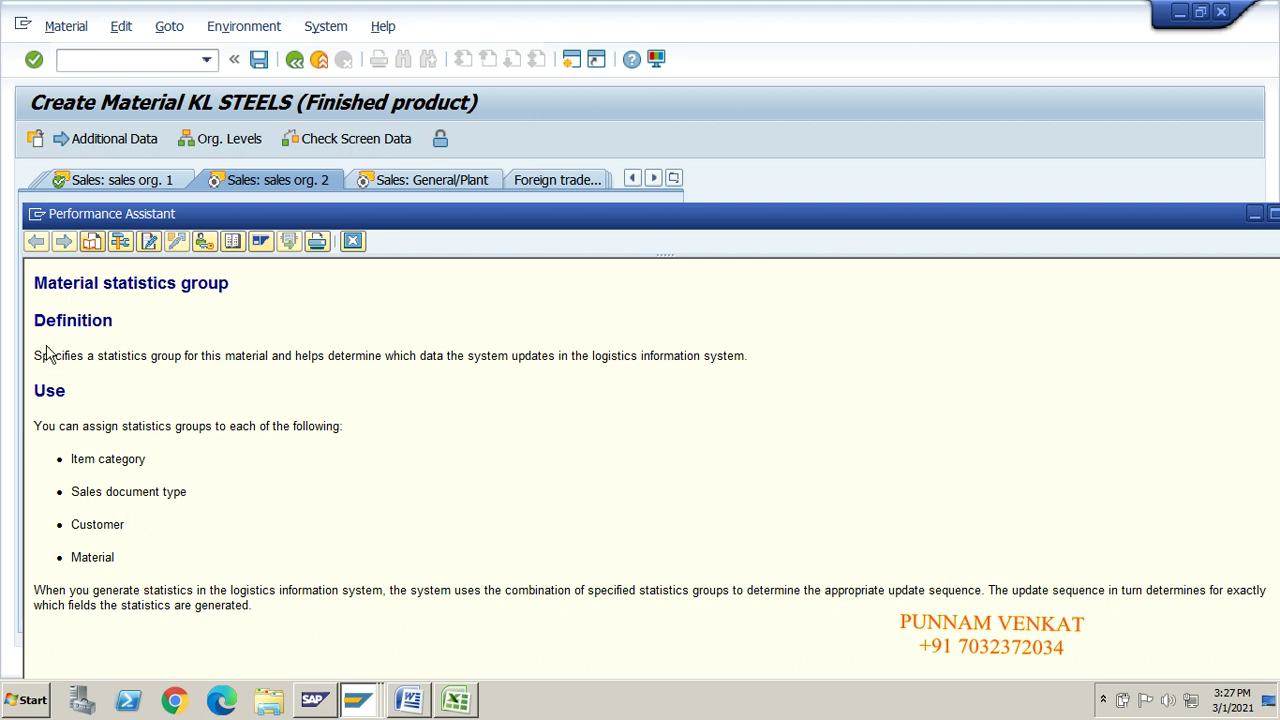
left_click_drag(35, 350, 215, 378)
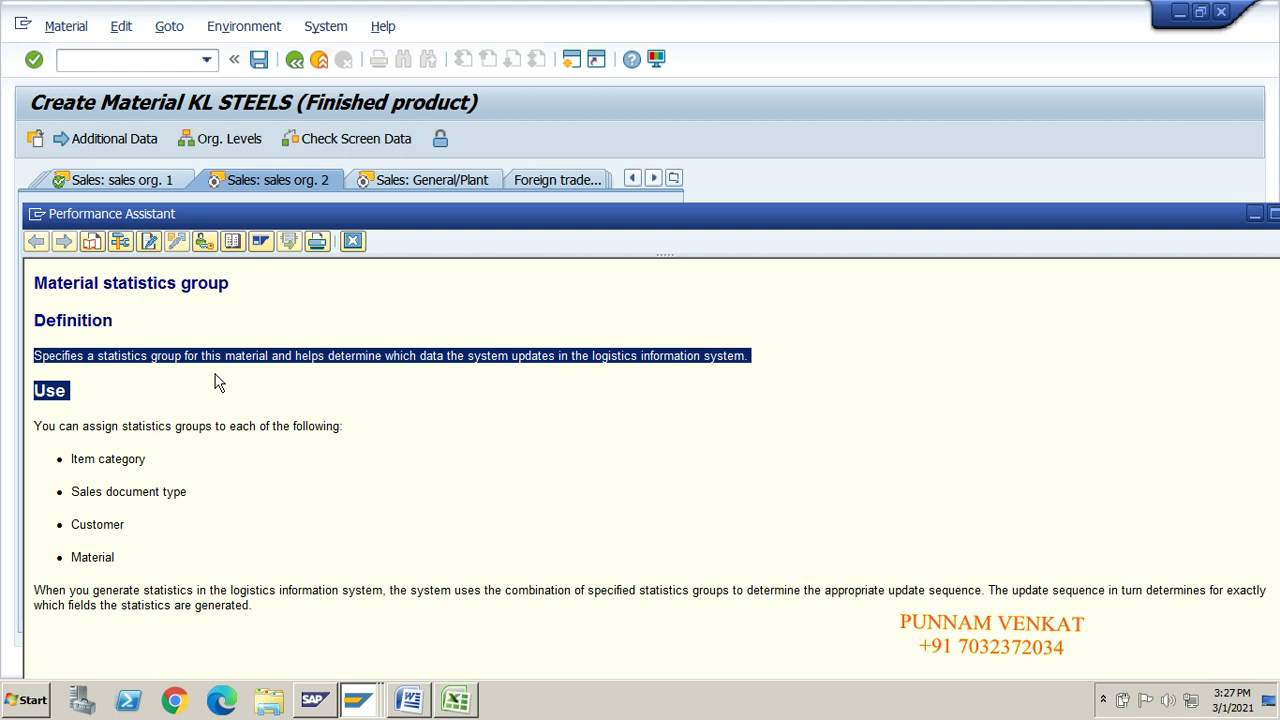
left_click(218, 382)
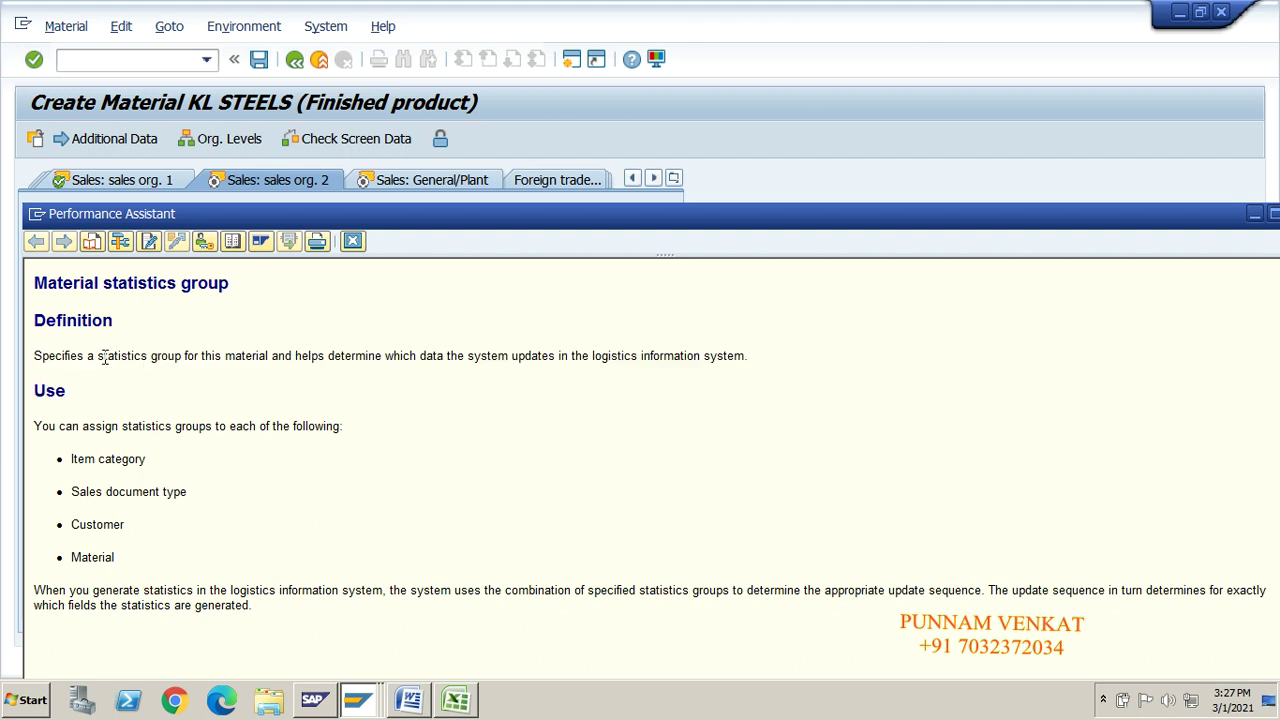
left_click_drag(98, 356, 536, 354)
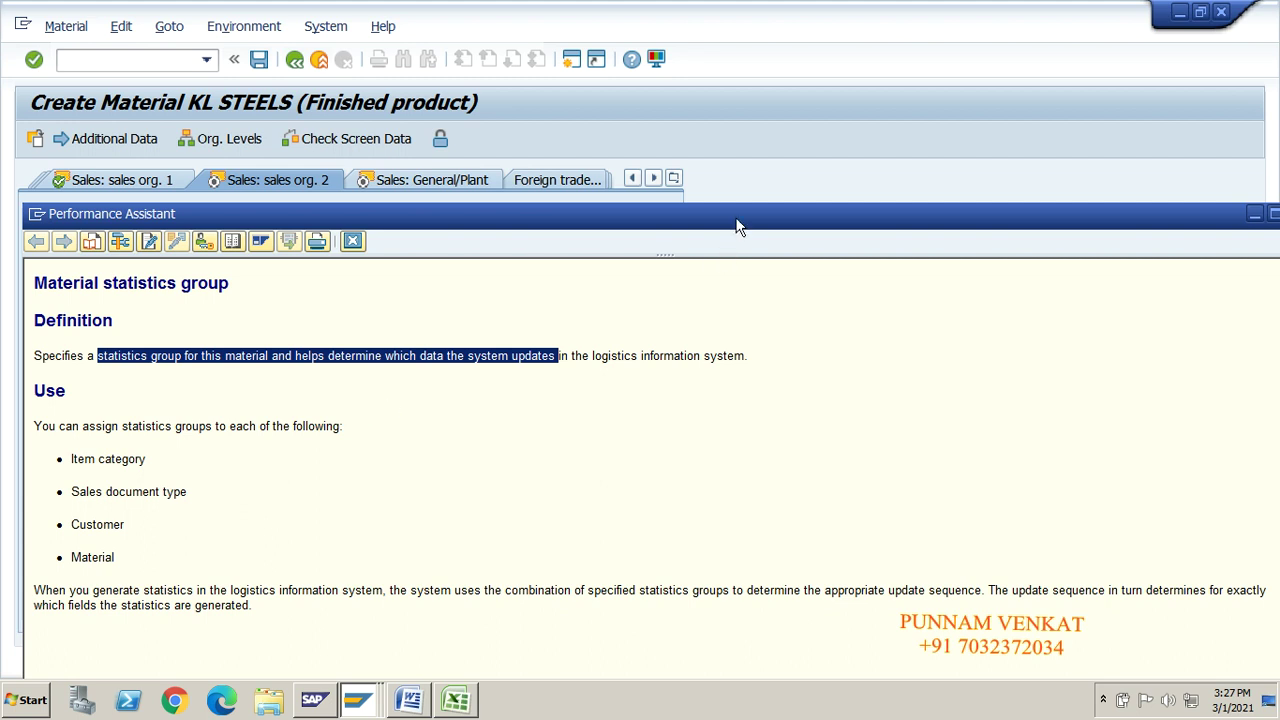
left_click_drag(736, 213, 544, 218)
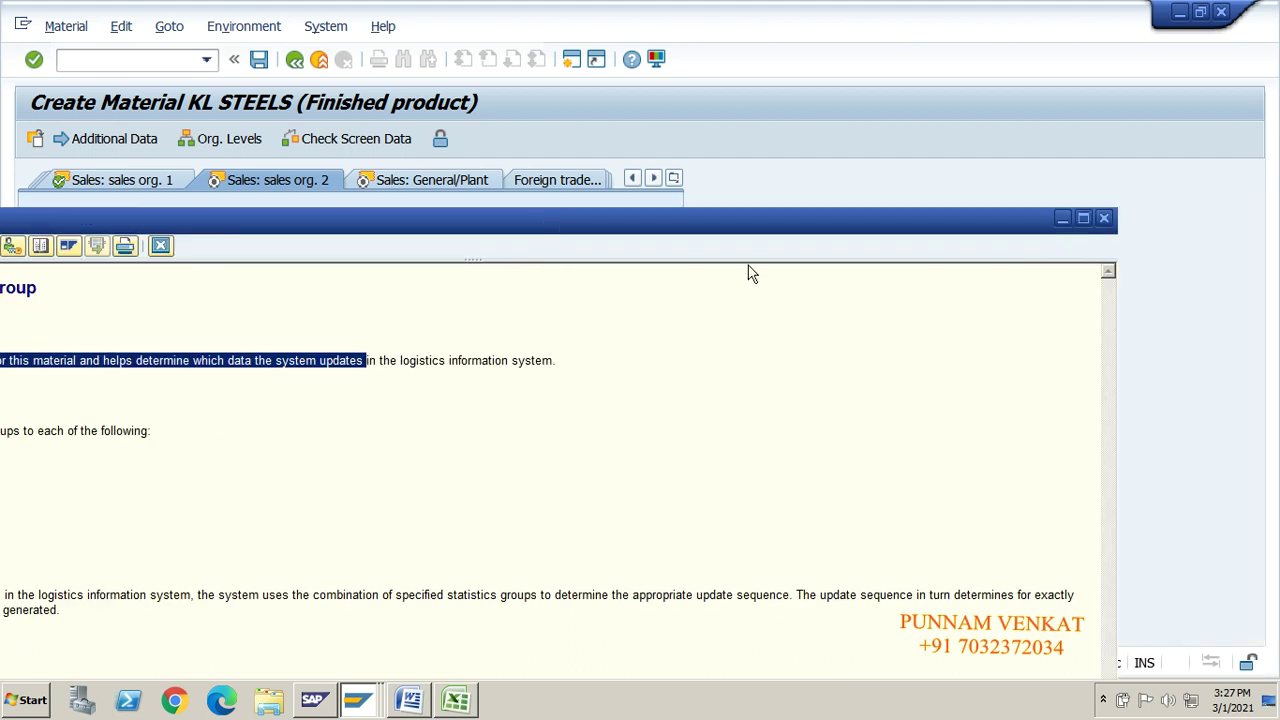
left_click(1105, 217)
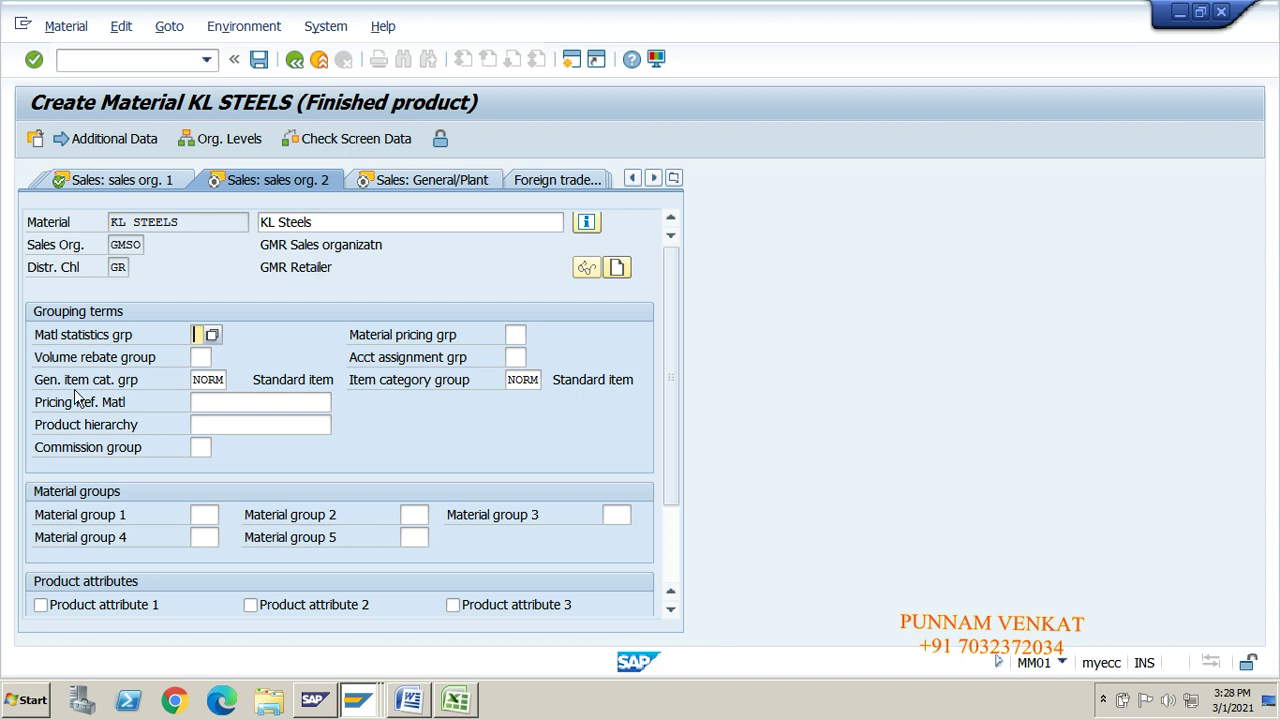
- Review the possible entries for the volume rebate group and close the list without choosing one
left_click_drag(80, 357, 124, 363)
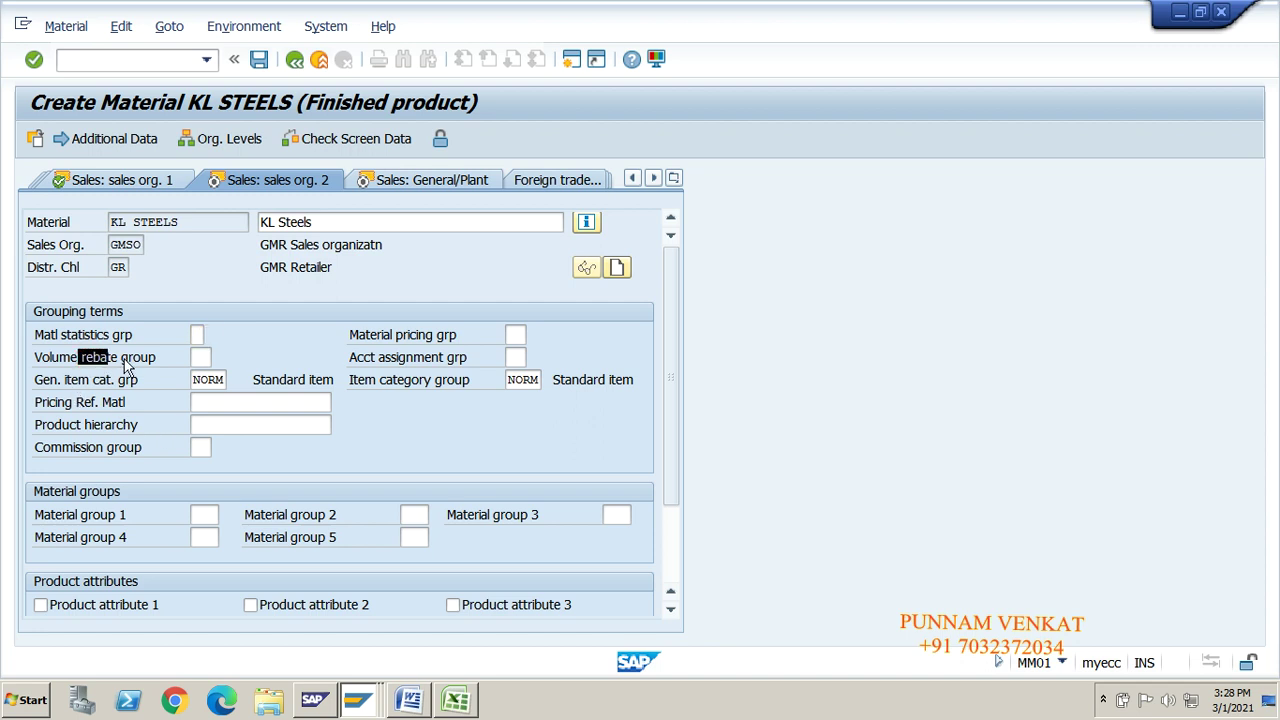
left_click(126, 367)
left_click(207, 358)
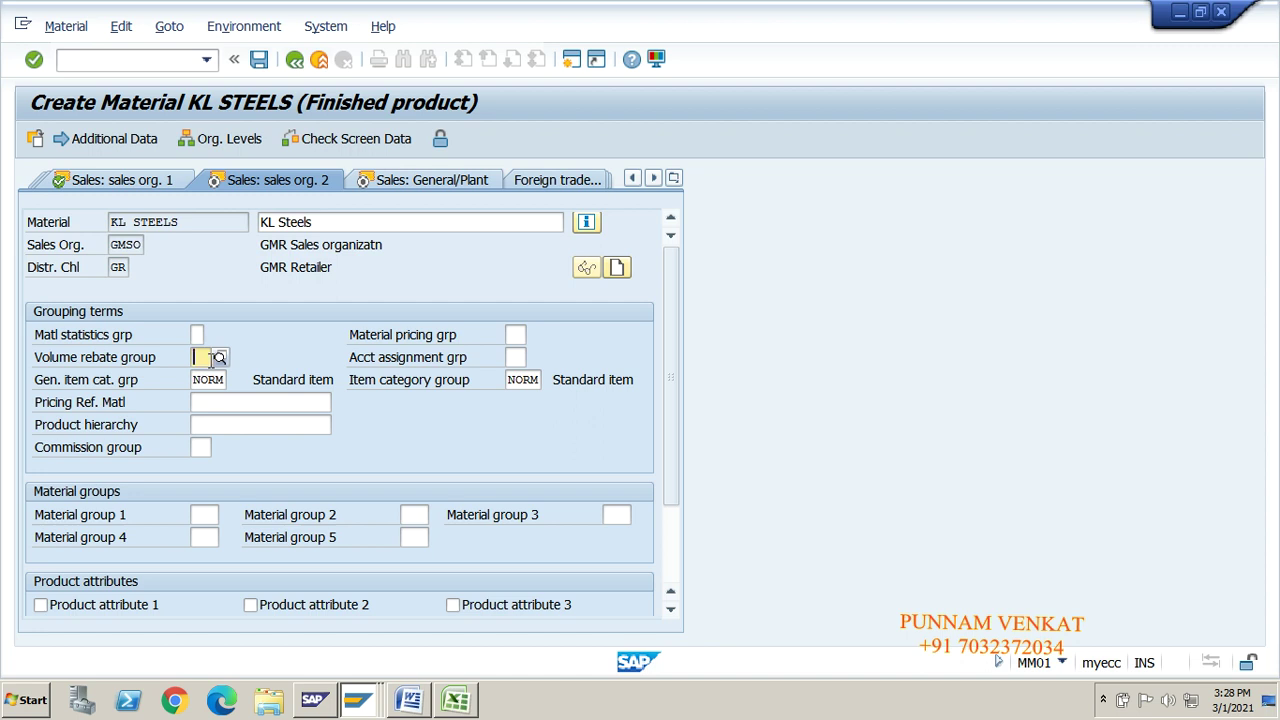
key("F4")
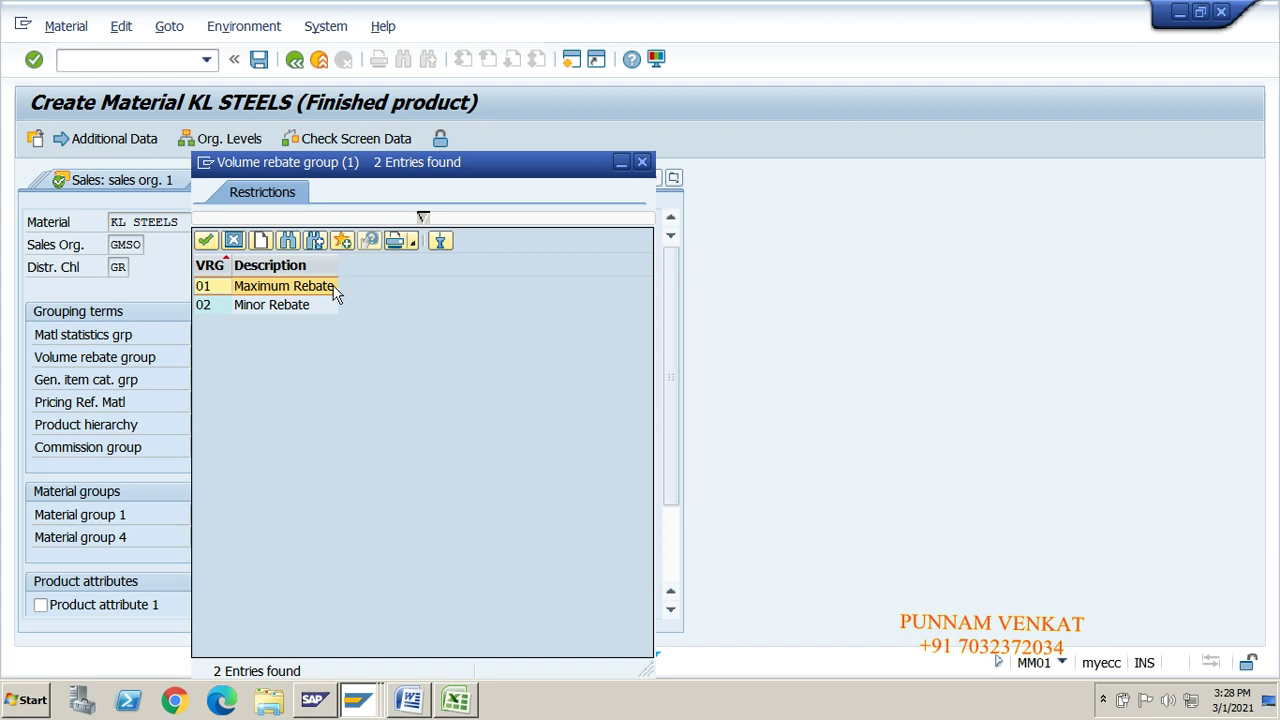
left_click(257, 314)
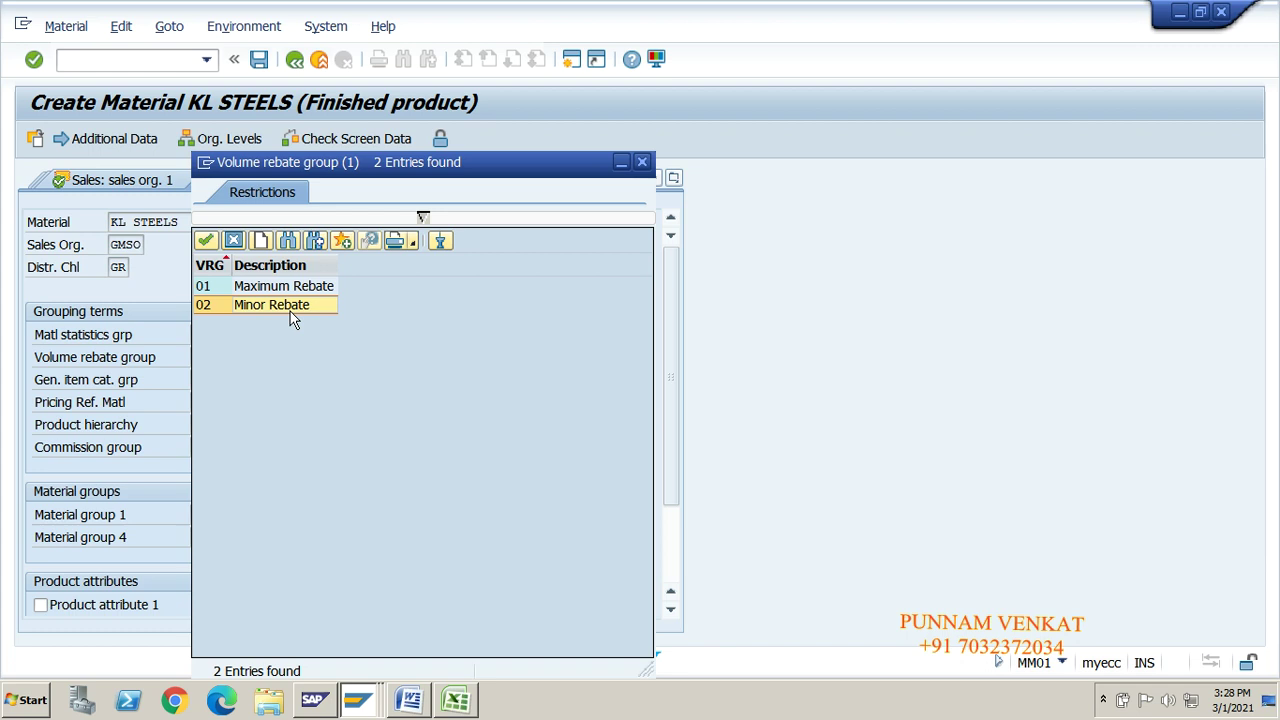
left_click(642, 162)
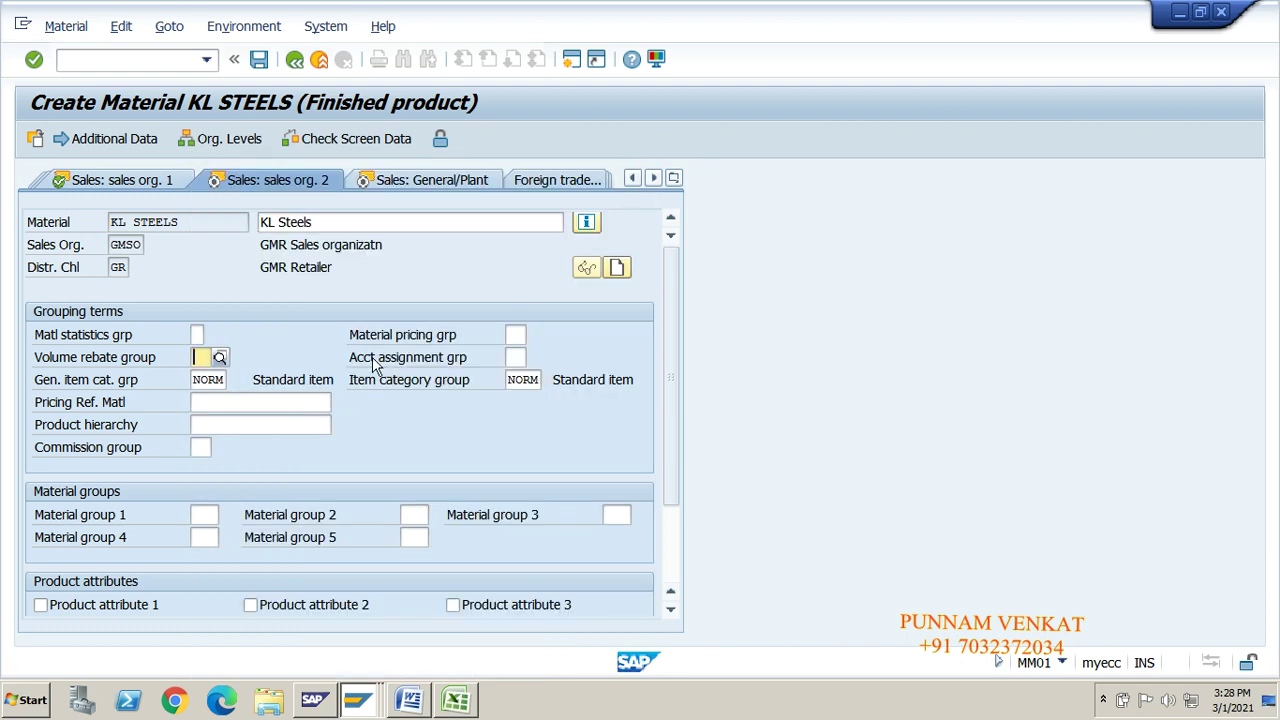
left_click_drag(350, 335, 463, 339)
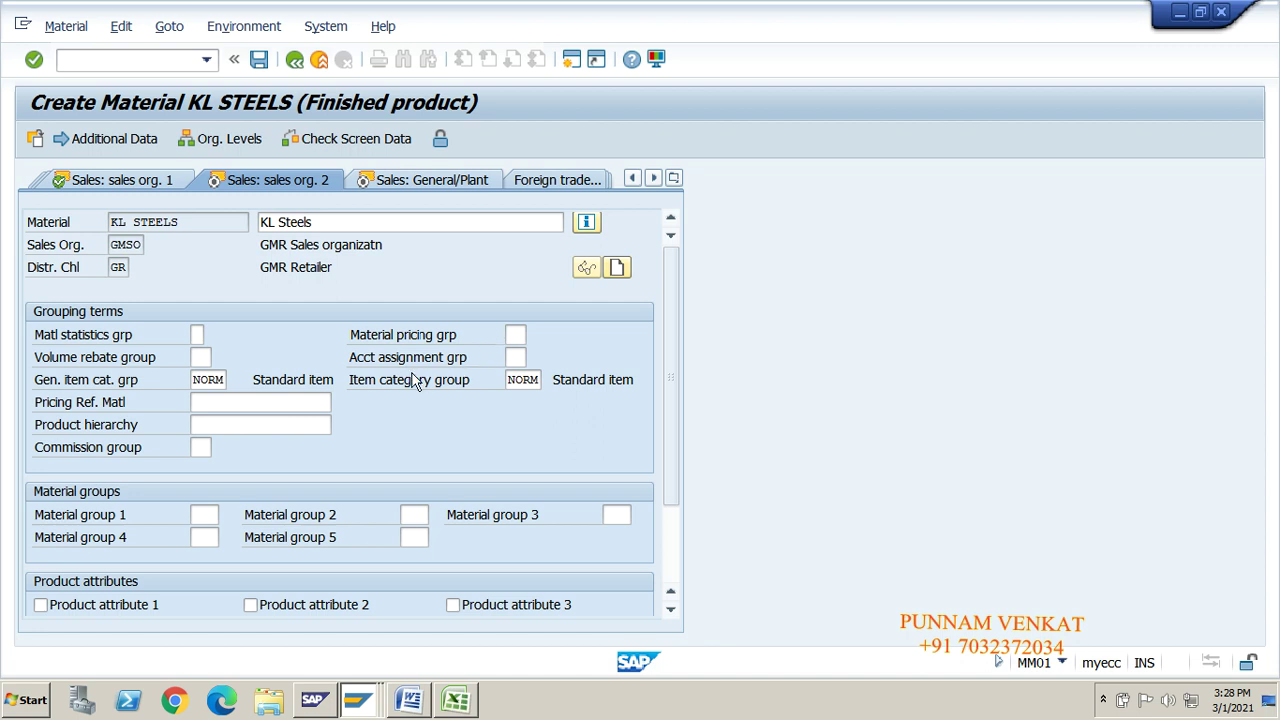
left_click_drag(350, 358, 481, 370)
left_click(480, 370)
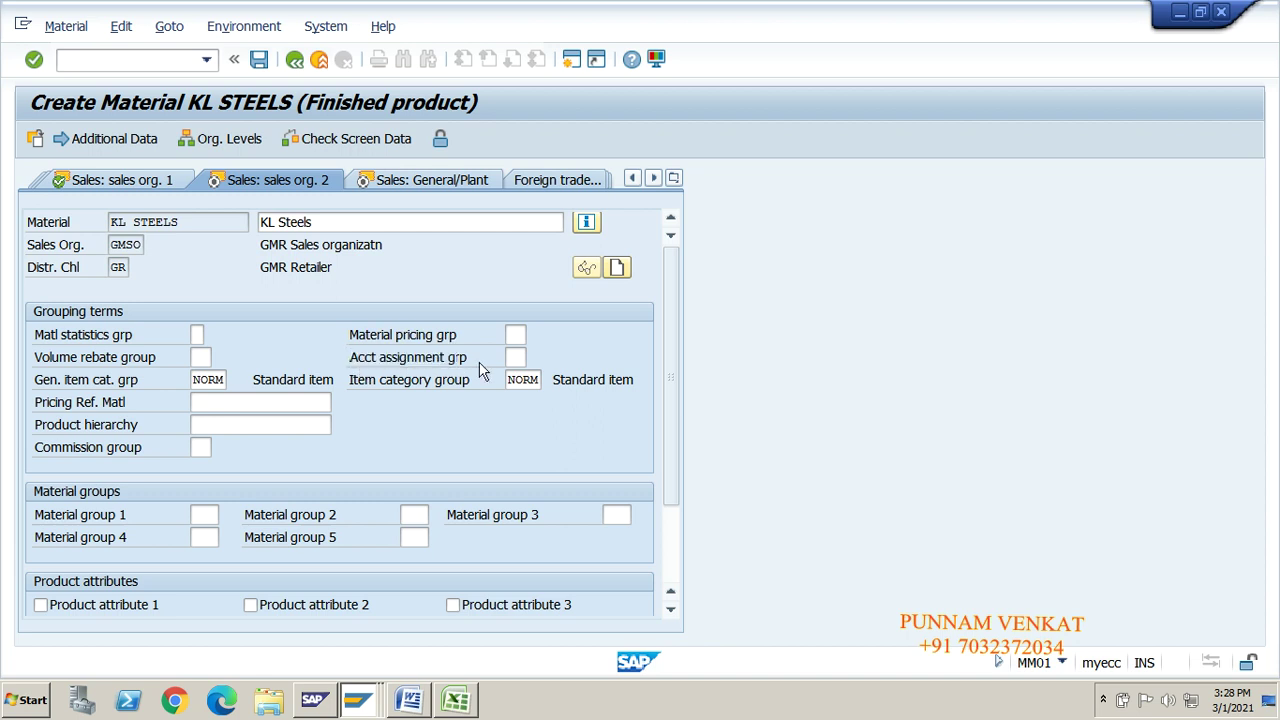
left_click(516, 359)
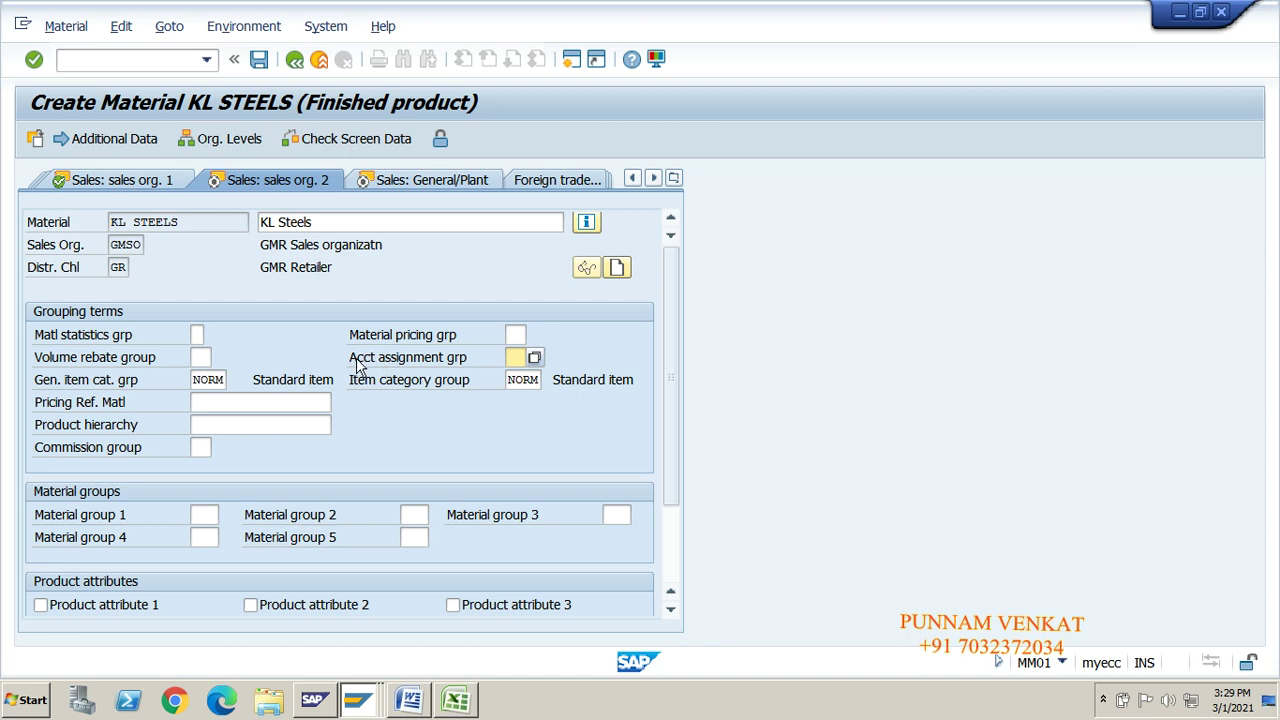
left_click_drag(352, 358, 486, 366)
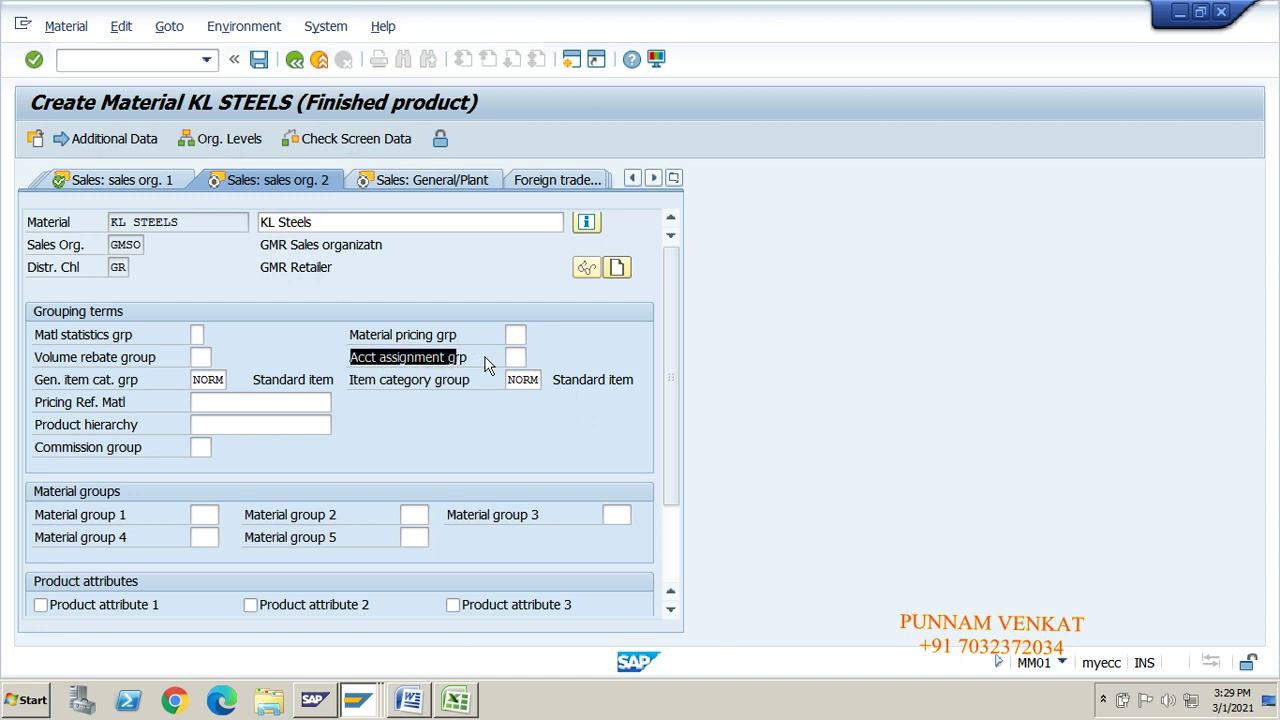
left_click(486, 366)
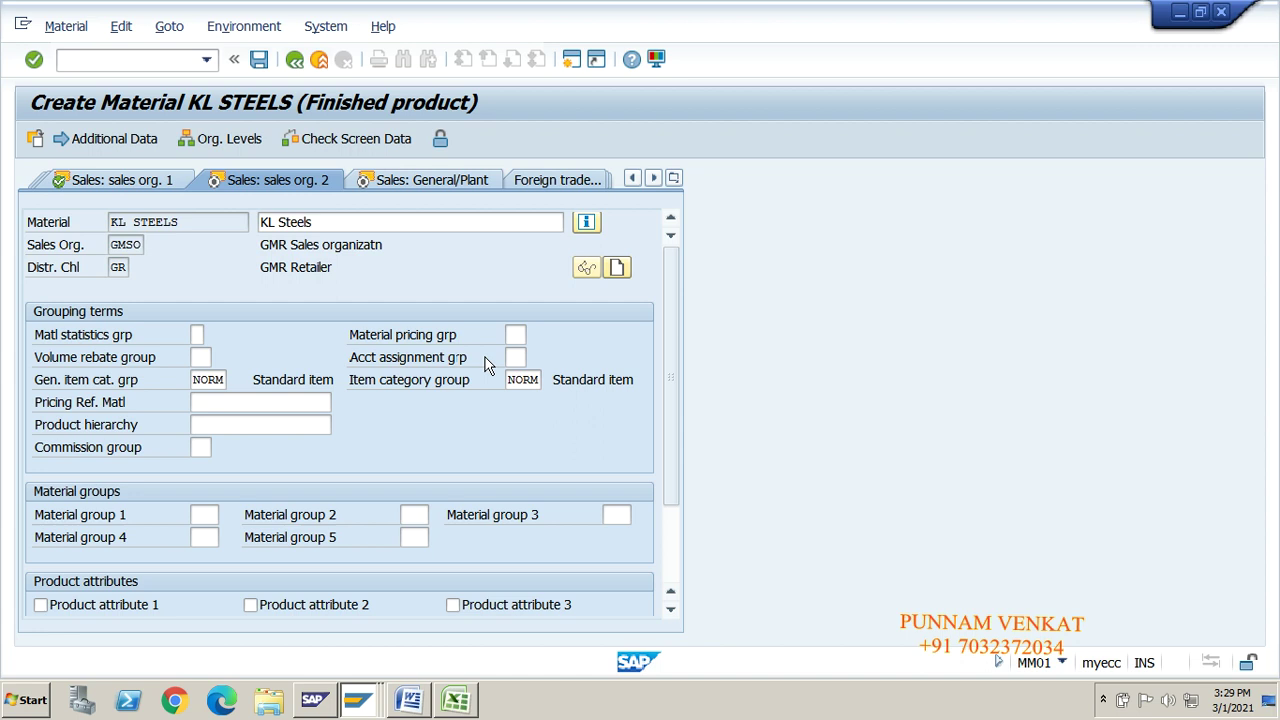
left_click_drag(333, 368, 483, 368)
left_click(484, 372)
- Set the account assignment group to 03, Finished goods, and continue to the Sales: General/Plant view
left_click(518, 357)
left_click(533, 356)
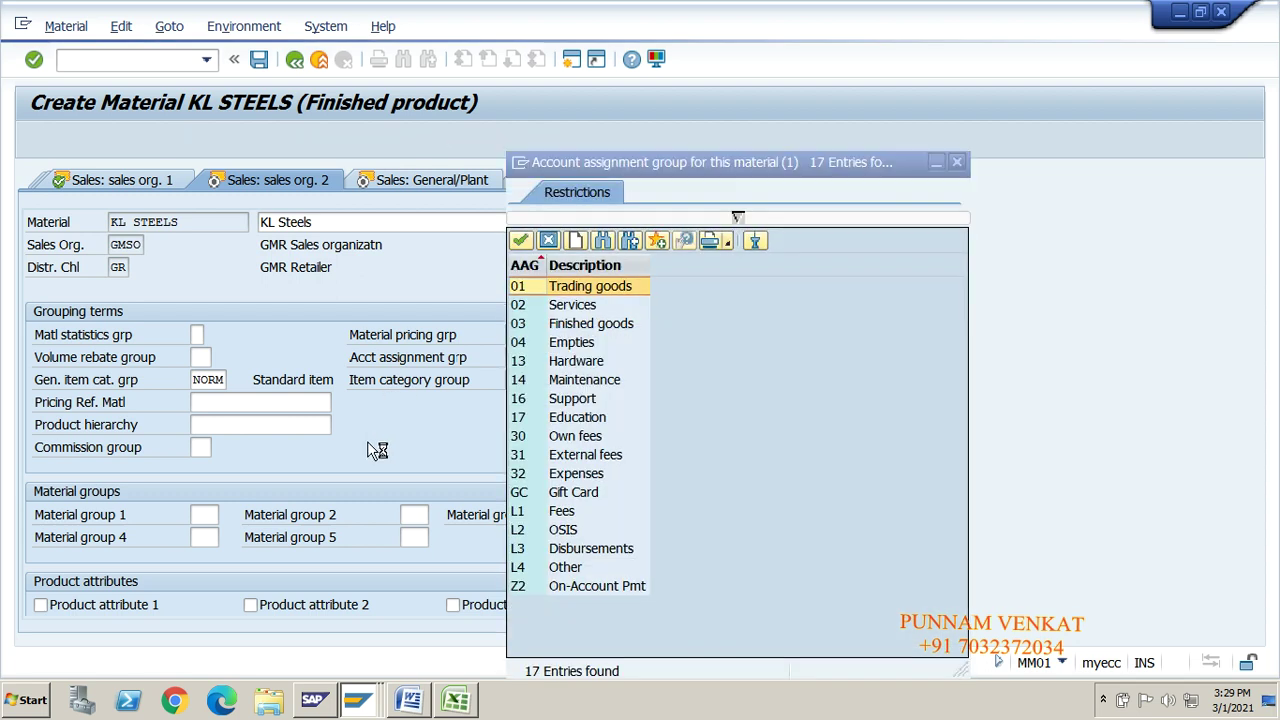
double_click(590, 323)
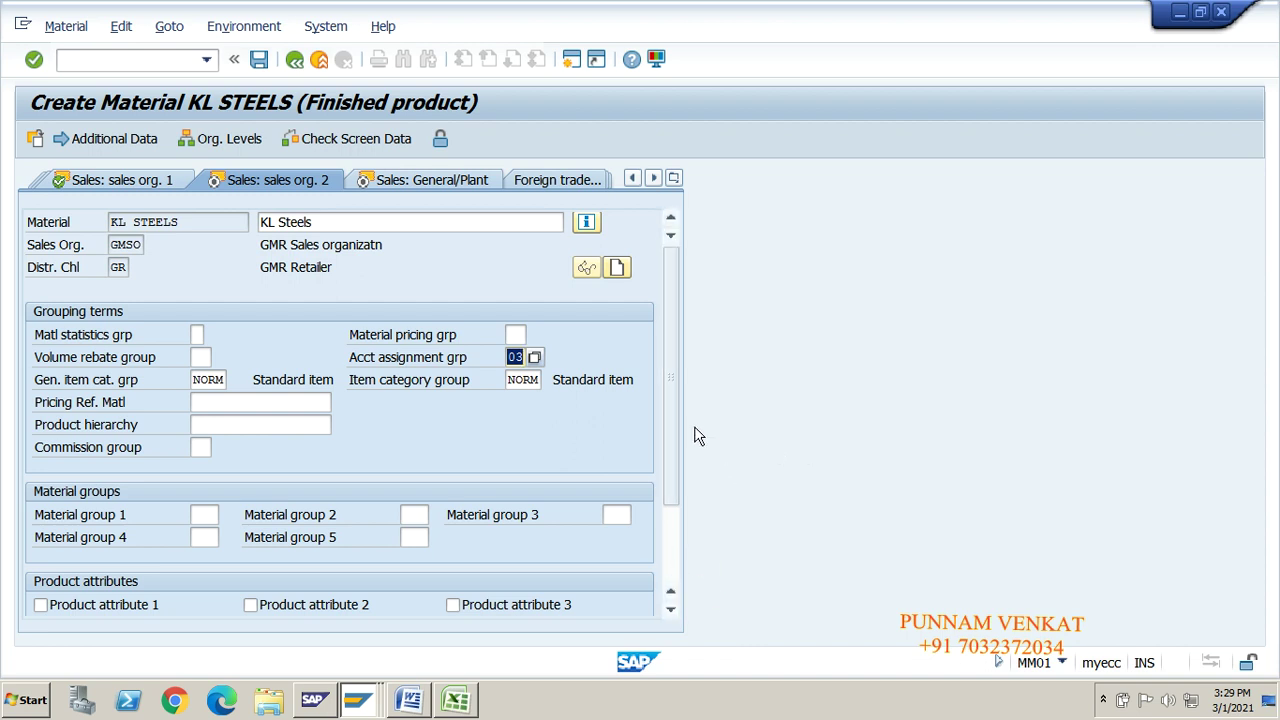
left_click_drag(672, 414, 680, 490)
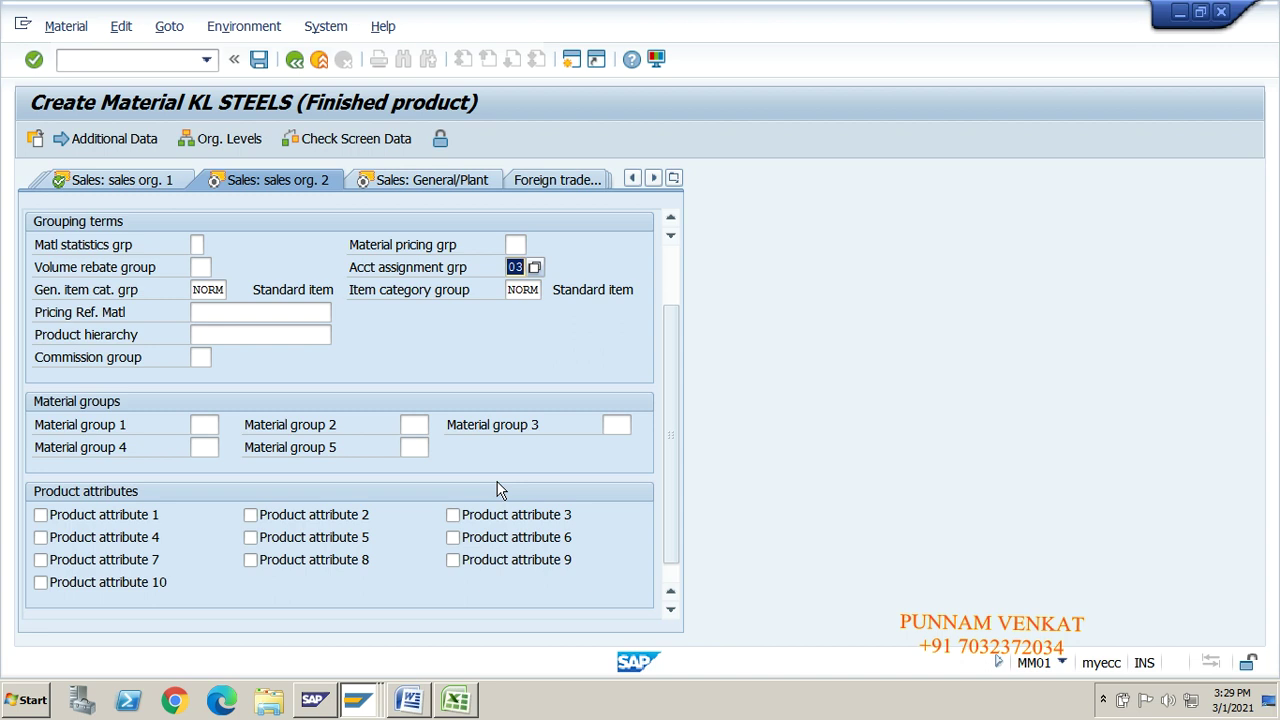
key("Return")
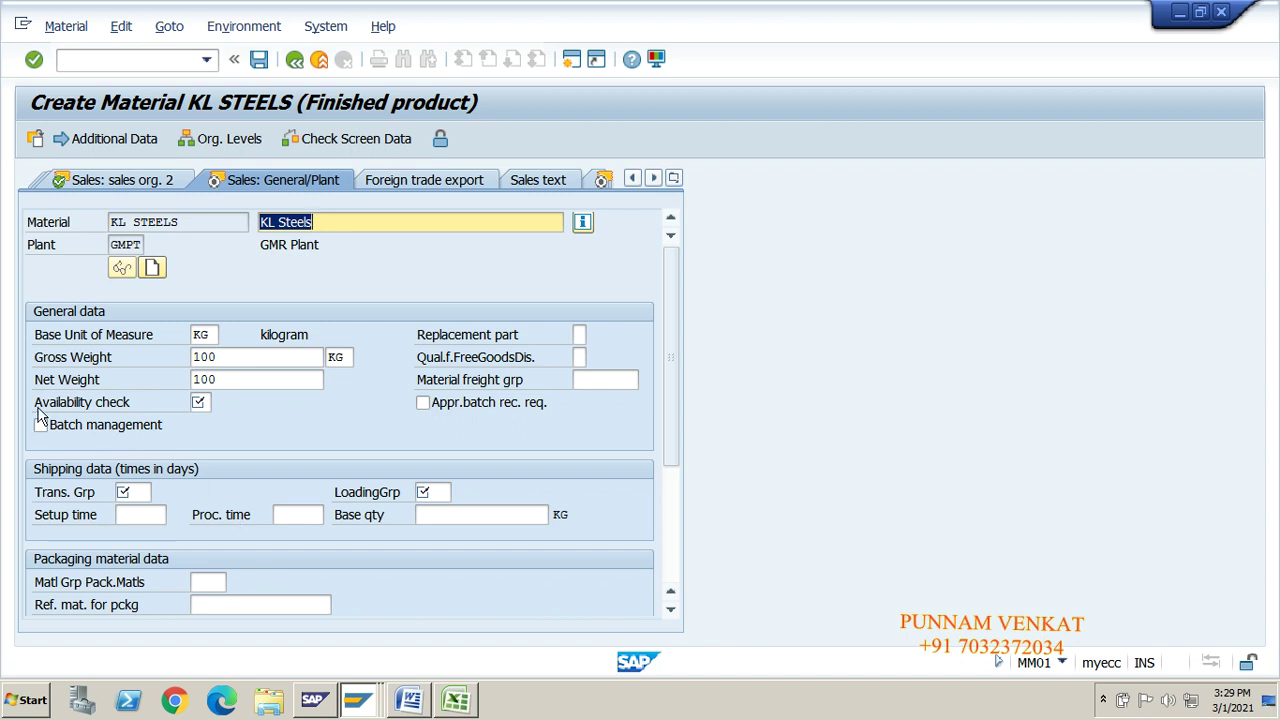
- Browse the checking groups for the availability check and choose KP, No check
left_click_drag(36, 404, 146, 401)
left_click(146, 402)
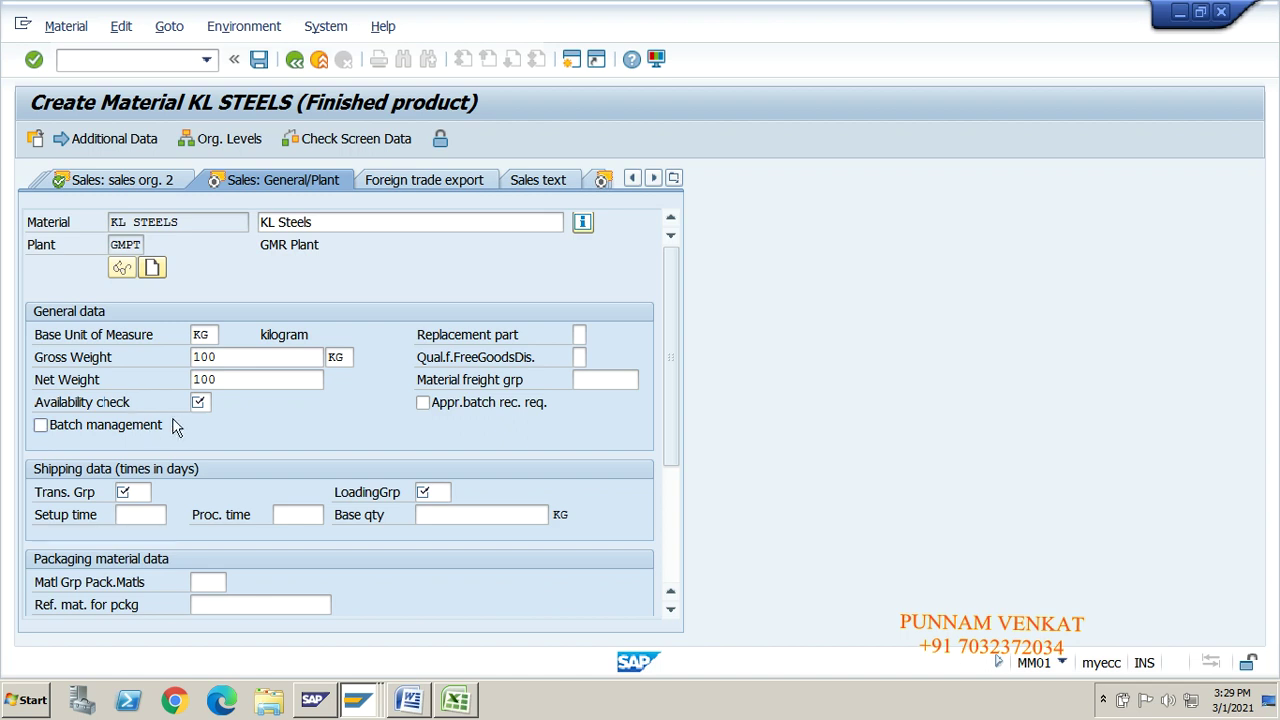
left_click(199, 402)
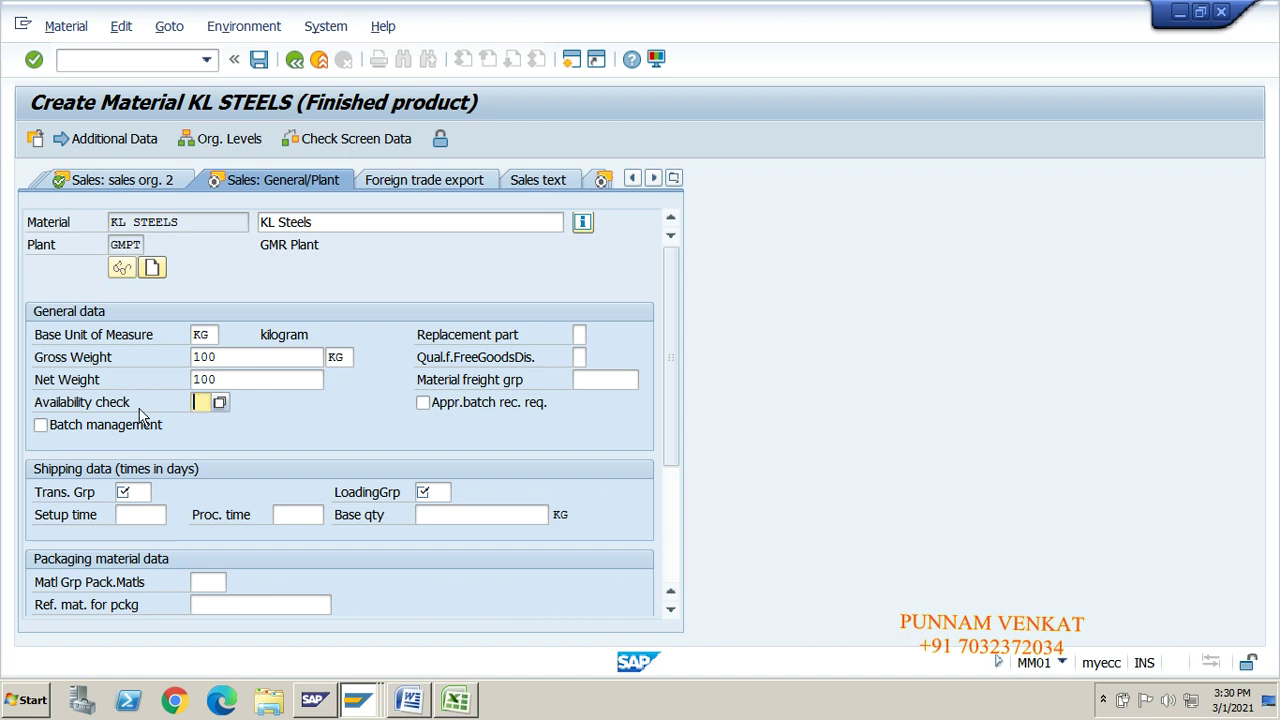
left_click(219, 401)
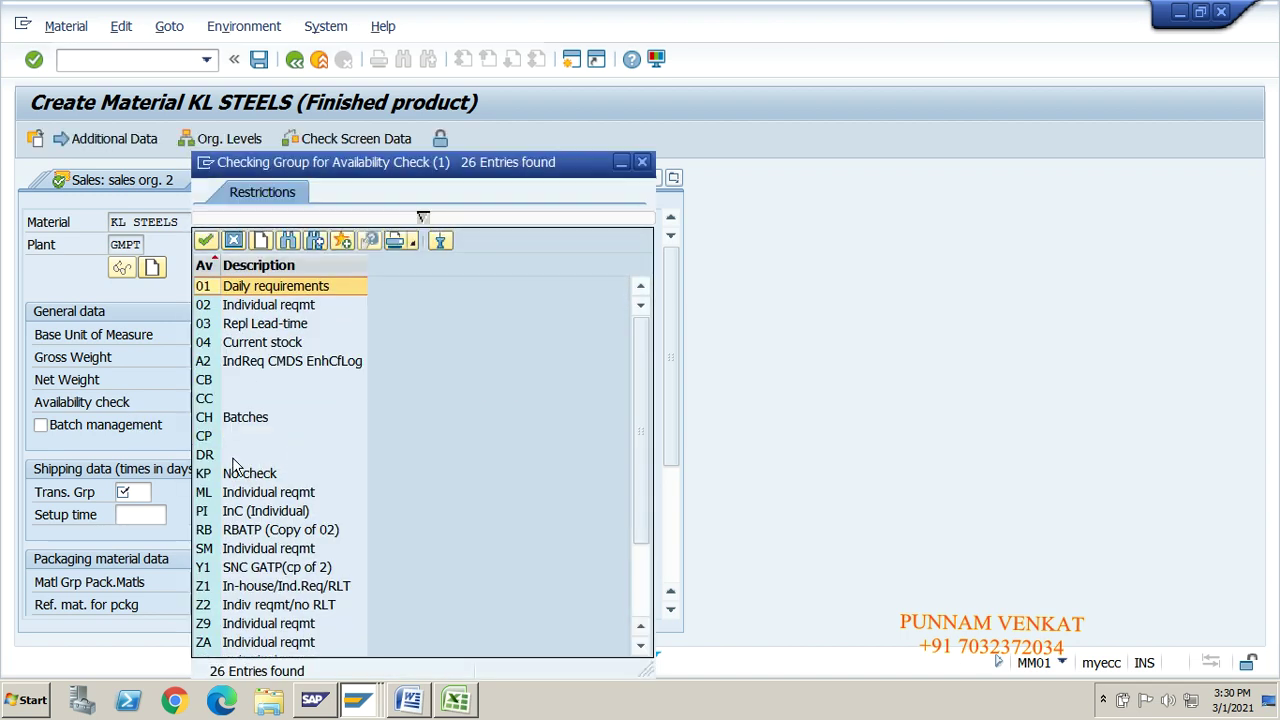
left_click(230, 531)
key("Down")
key("Down")
key("Down")
key("Down")
key("Down")
key("Down")
key("Down")
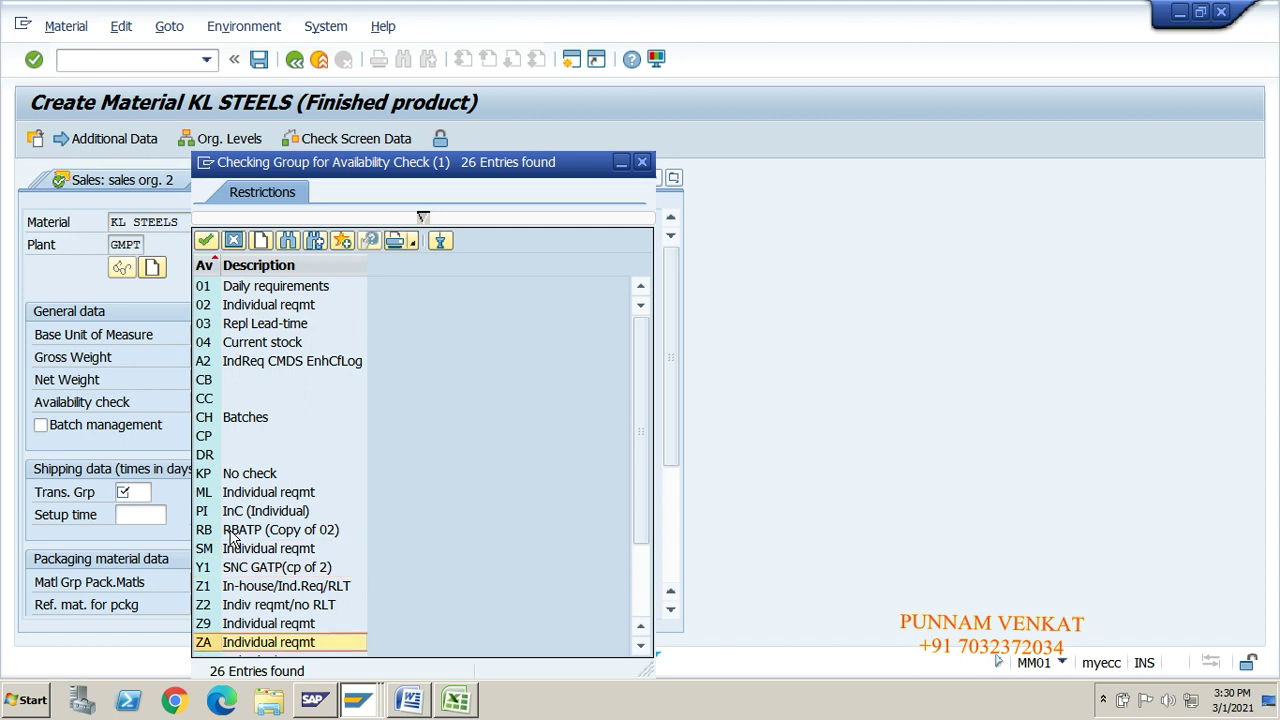
key("Down")
key("Down")
key("Down")
key("Down")
key("Down")
key("Up")
key("Up")
key("Up")
key("Up")
key("Up")
key("Up")
key("Up")
key("Up")
key("Up")
key("Up")
key("Up")
key("Up")
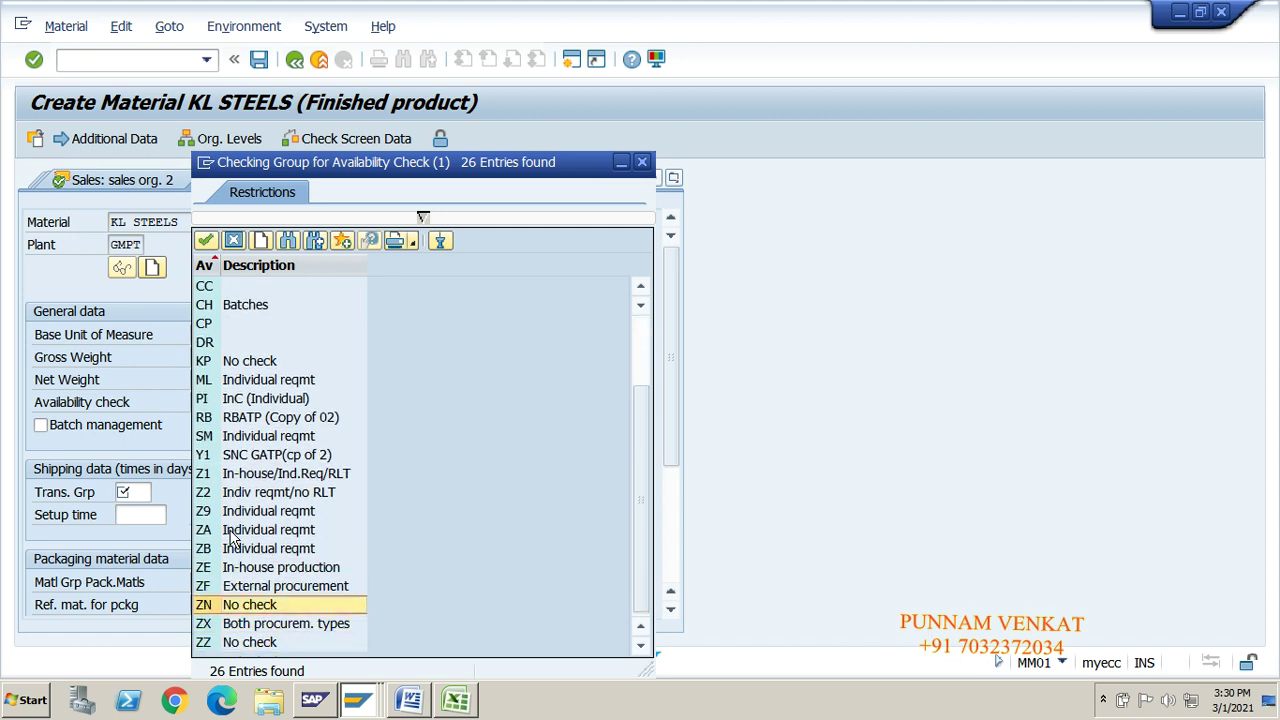
key("Up")
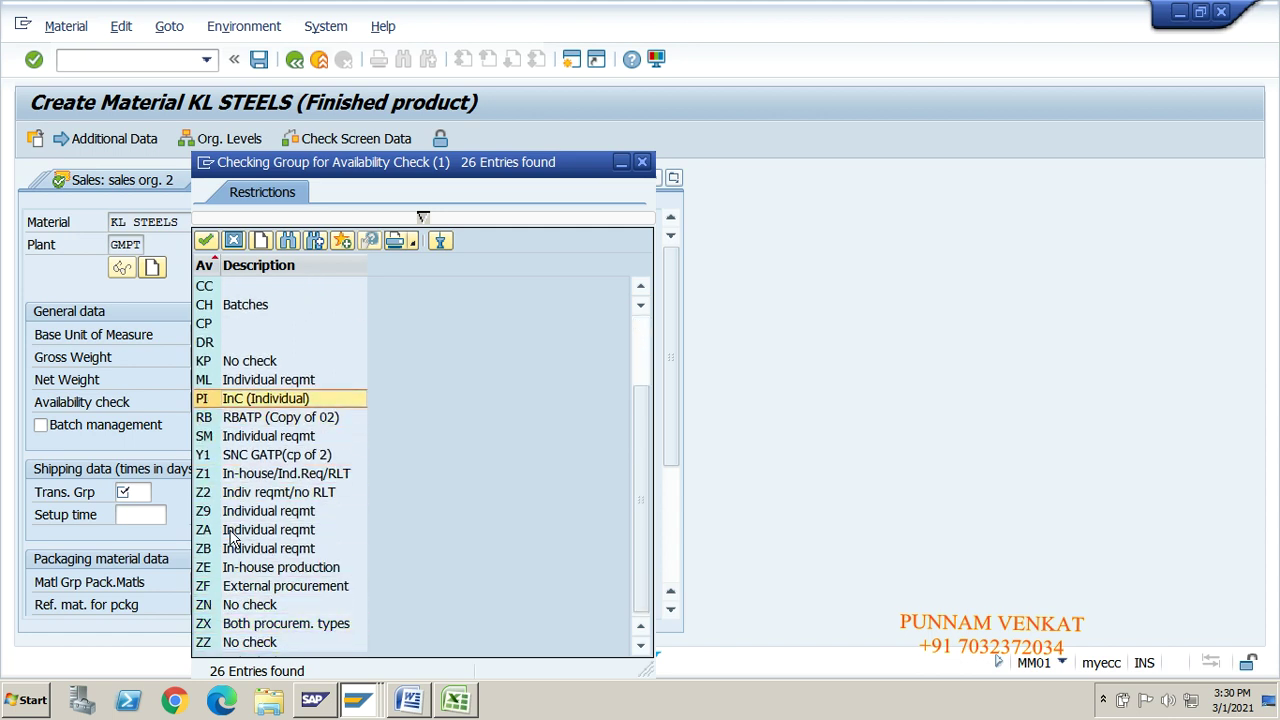
key("Down")
key("Down")
key("Down")
key("Down")
key("Down")
key("Down")
key("Down")
key("Down")
key("Down")
key("Down")
key("Down")
key("Down")
key("Down")
key("Up")
key("Up")
key("Up")
key("Up")
key("Up")
key("Up")
key("Up")
key("Up")
key("Up")
key("Up")
key("Up")
key("Up")
key("Up")
key("Up")
key("Up")
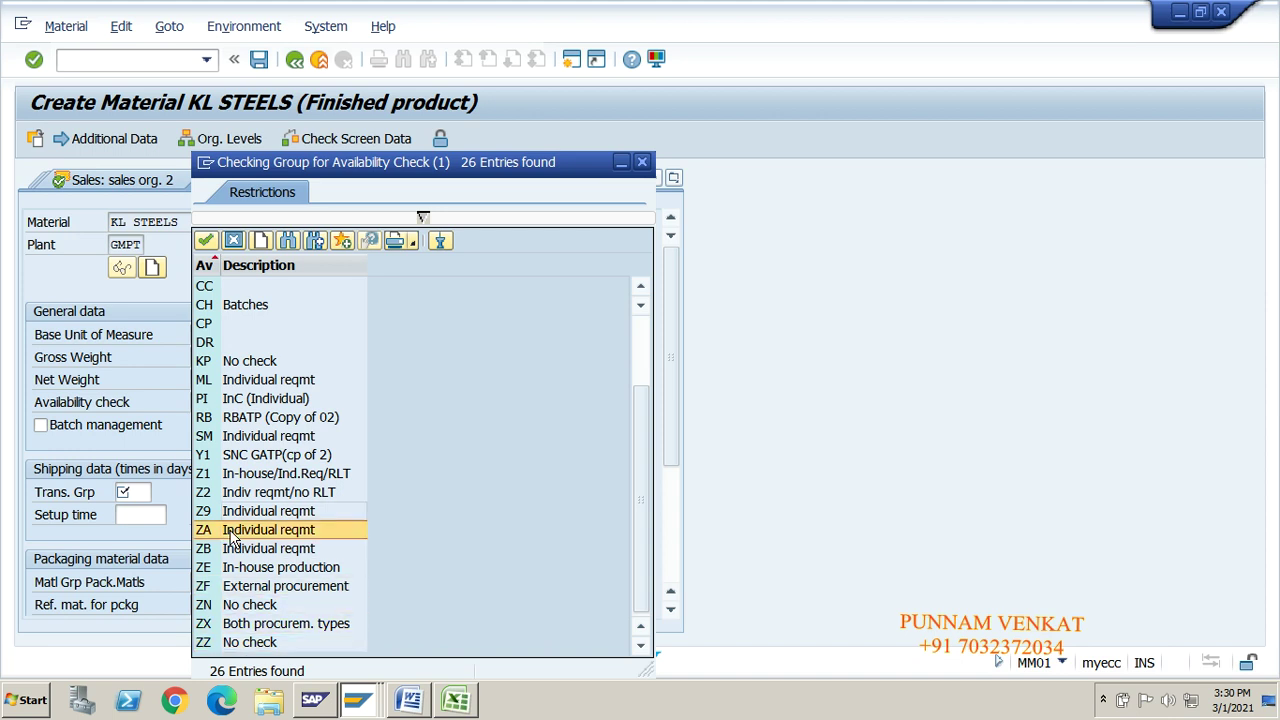
double_click(252, 362)
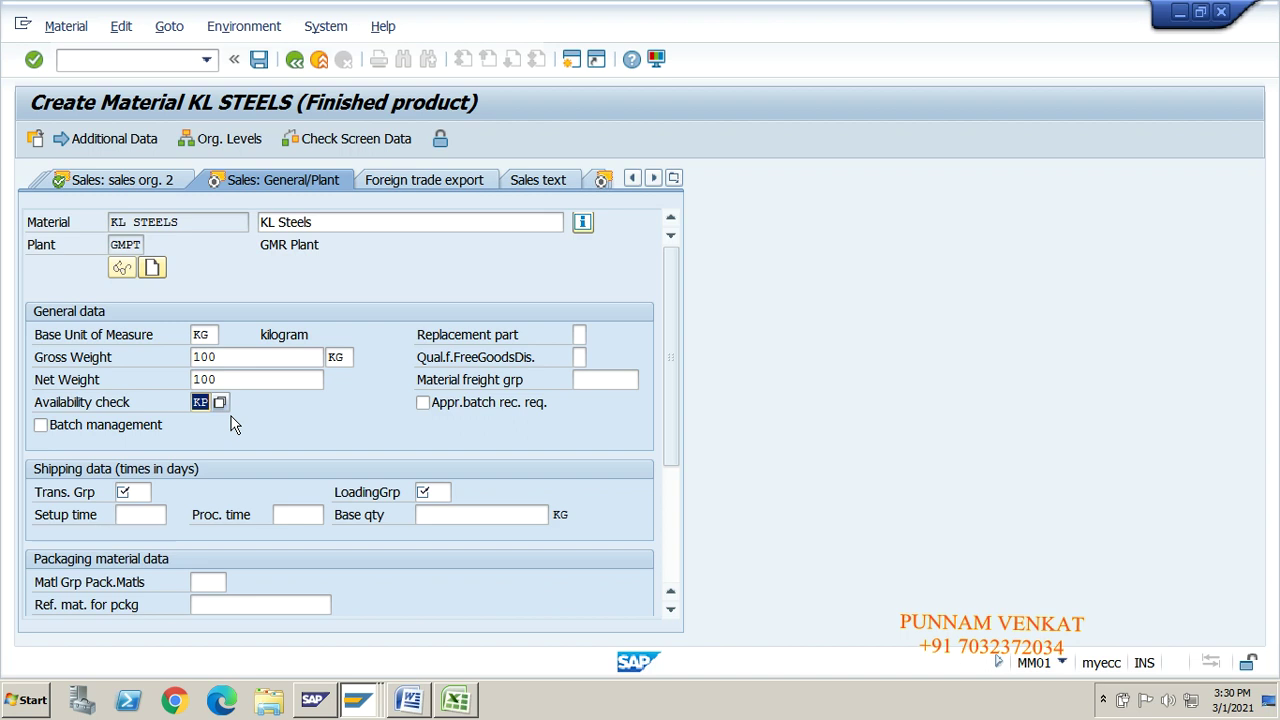
- Check the possible entries for the transportation group and close the list without choosing one
left_click(138, 500)
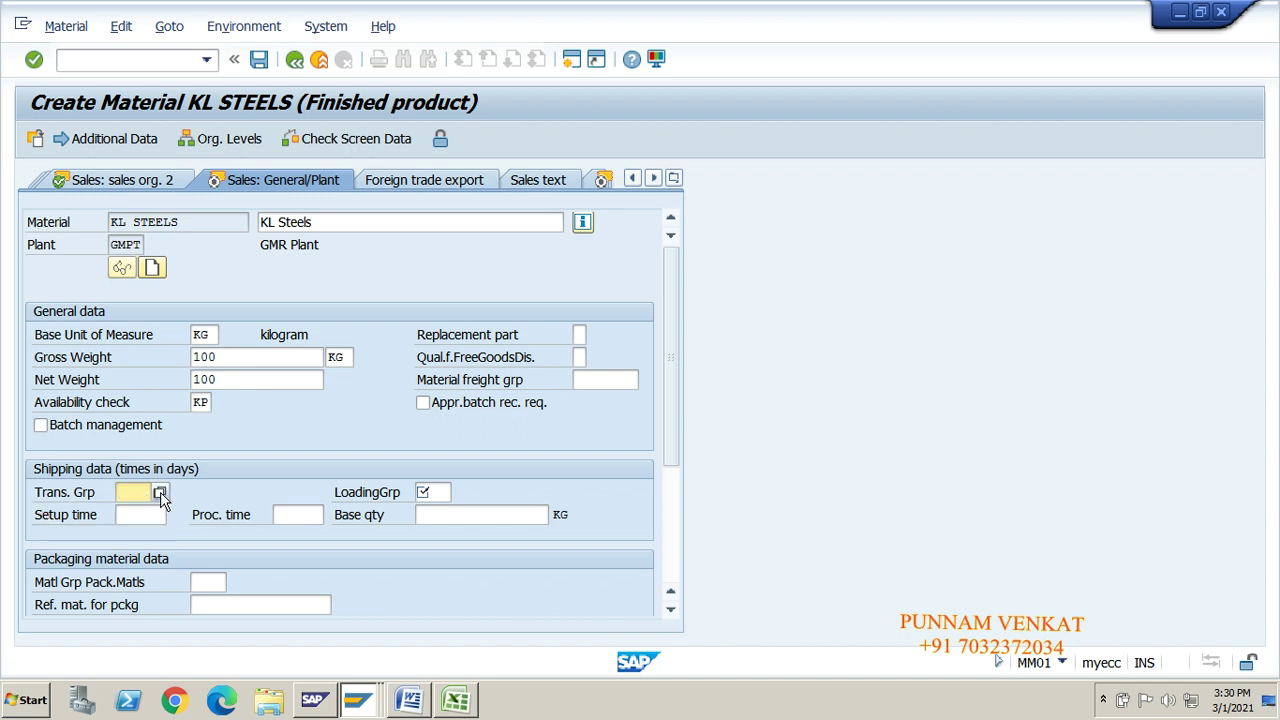
left_click(160, 493)
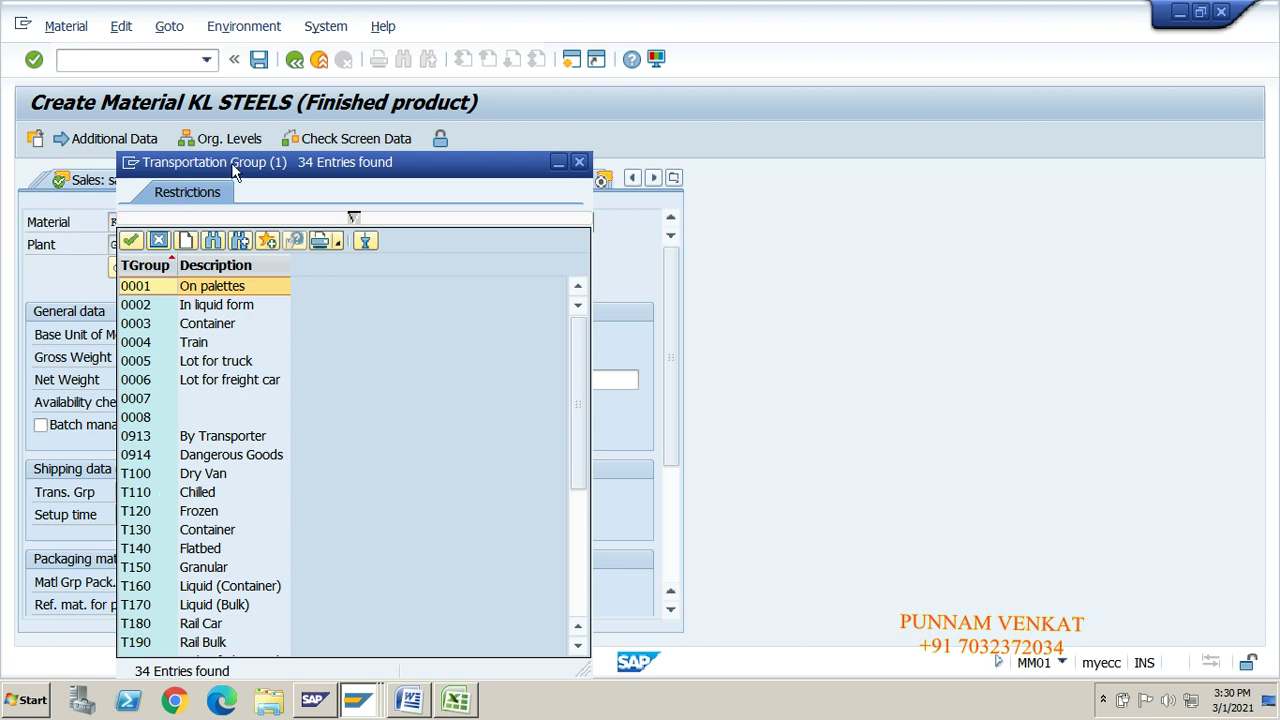
left_click(579, 163)
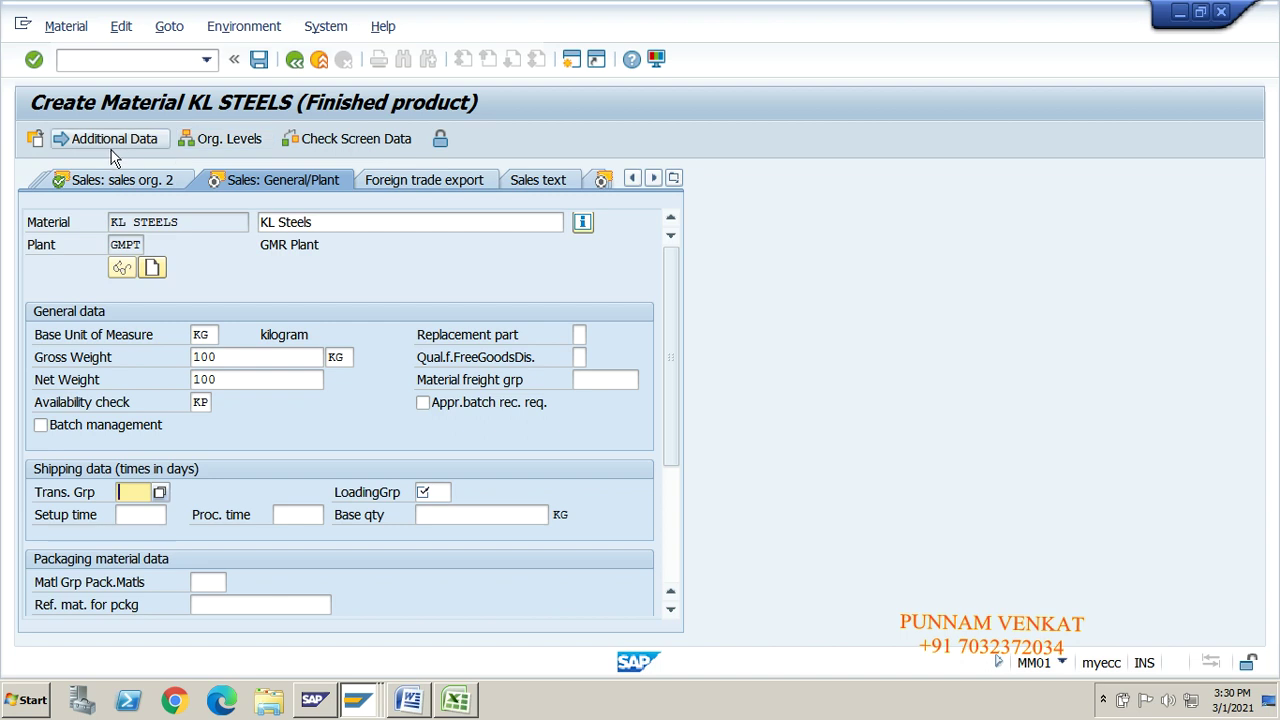
left_click(449, 491)
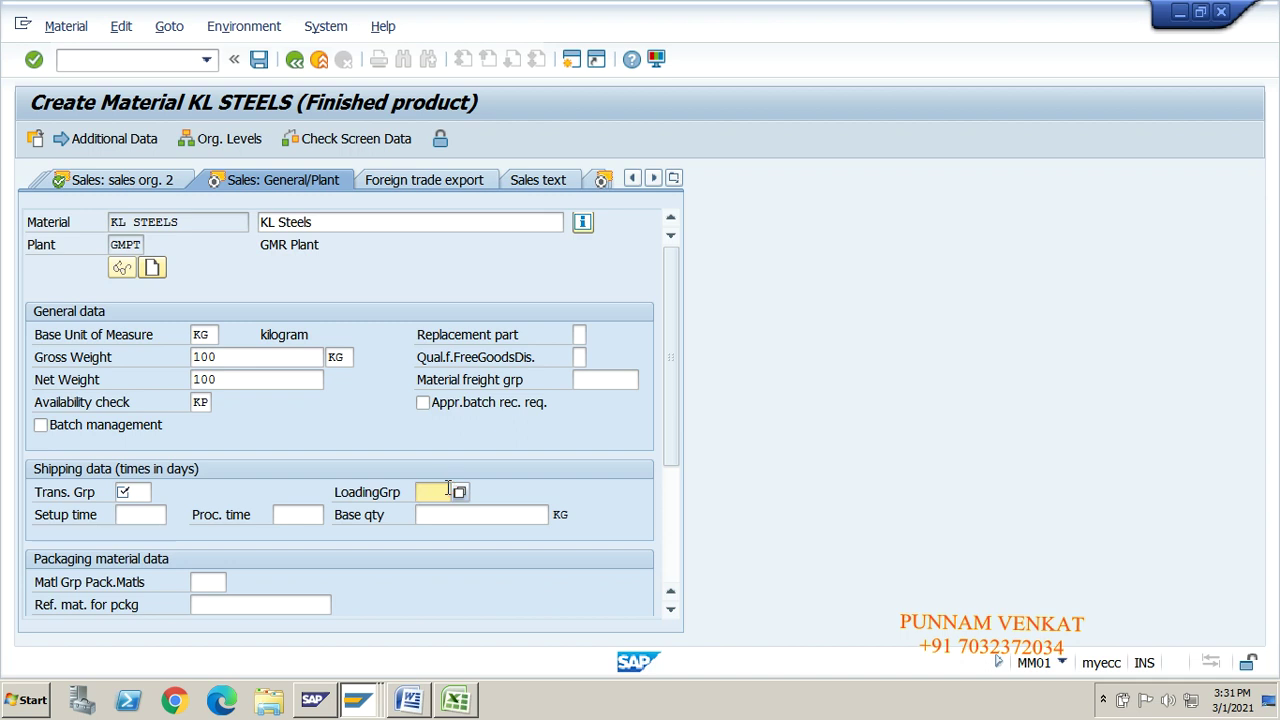
- Set the transportation group in the shipping data to 0004, Train
left_click(140, 492)
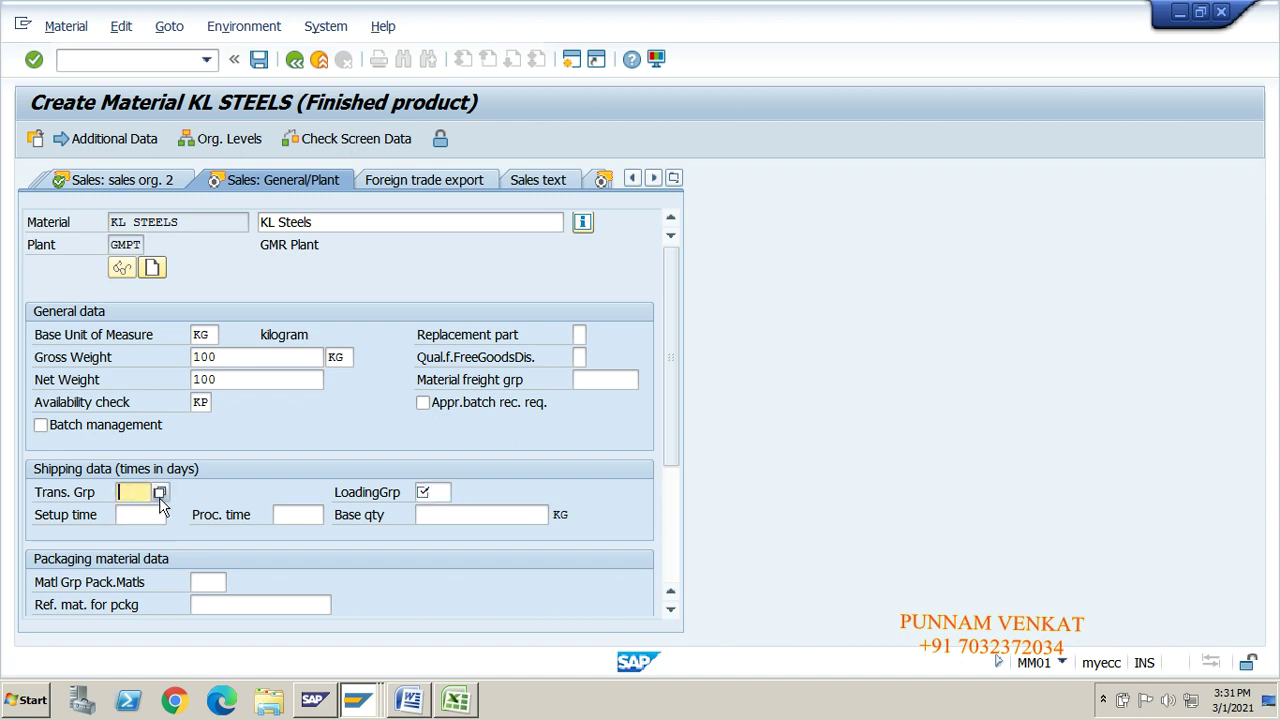
left_click(160, 492)
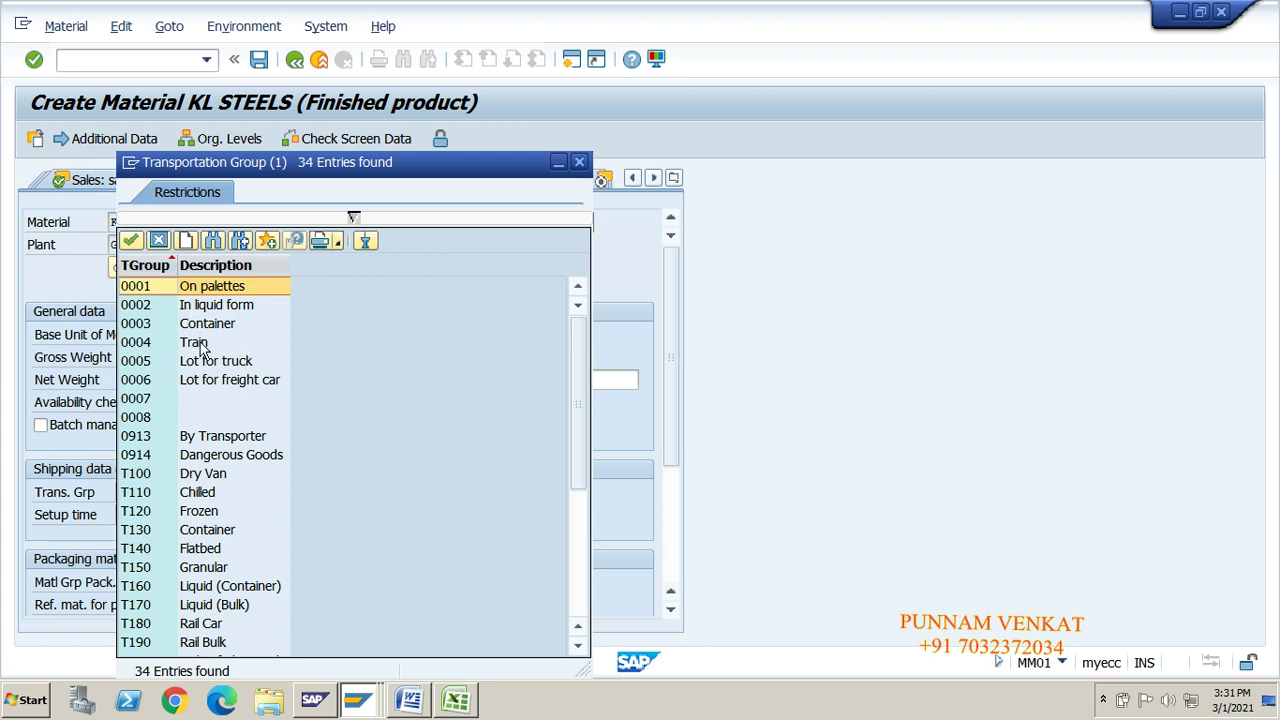
left_click(196, 342)
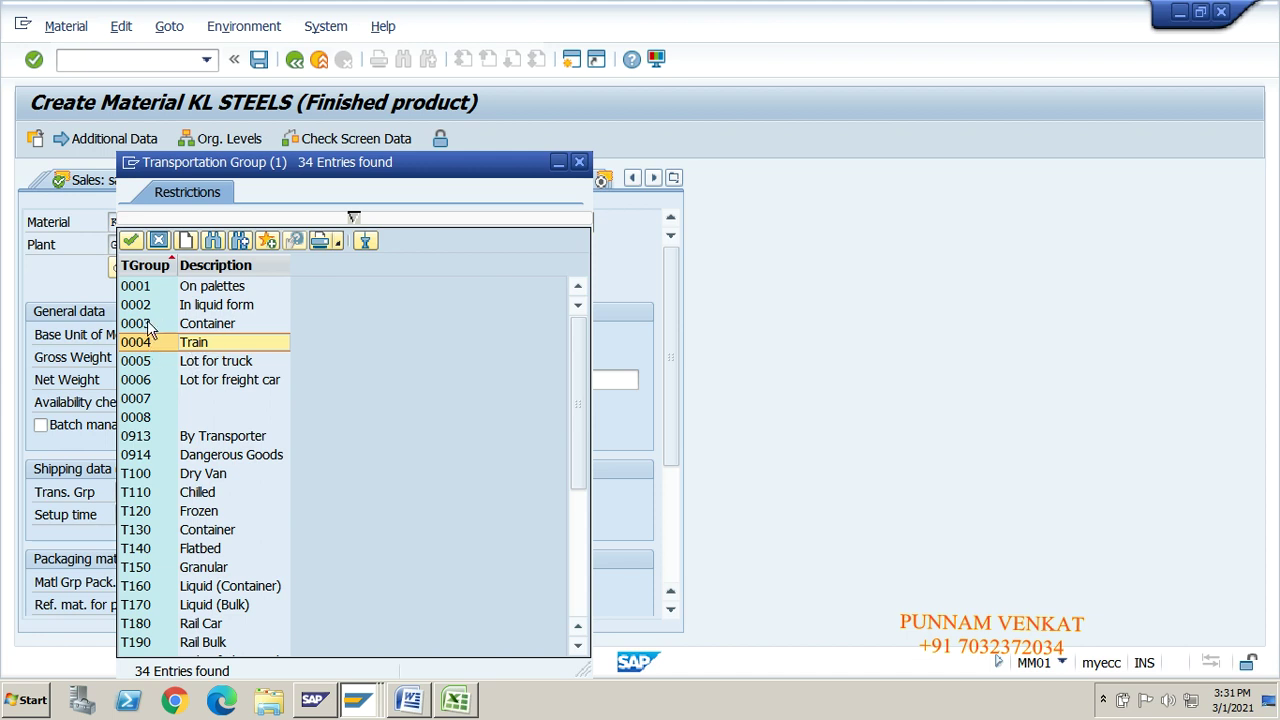
double_click(203, 342)
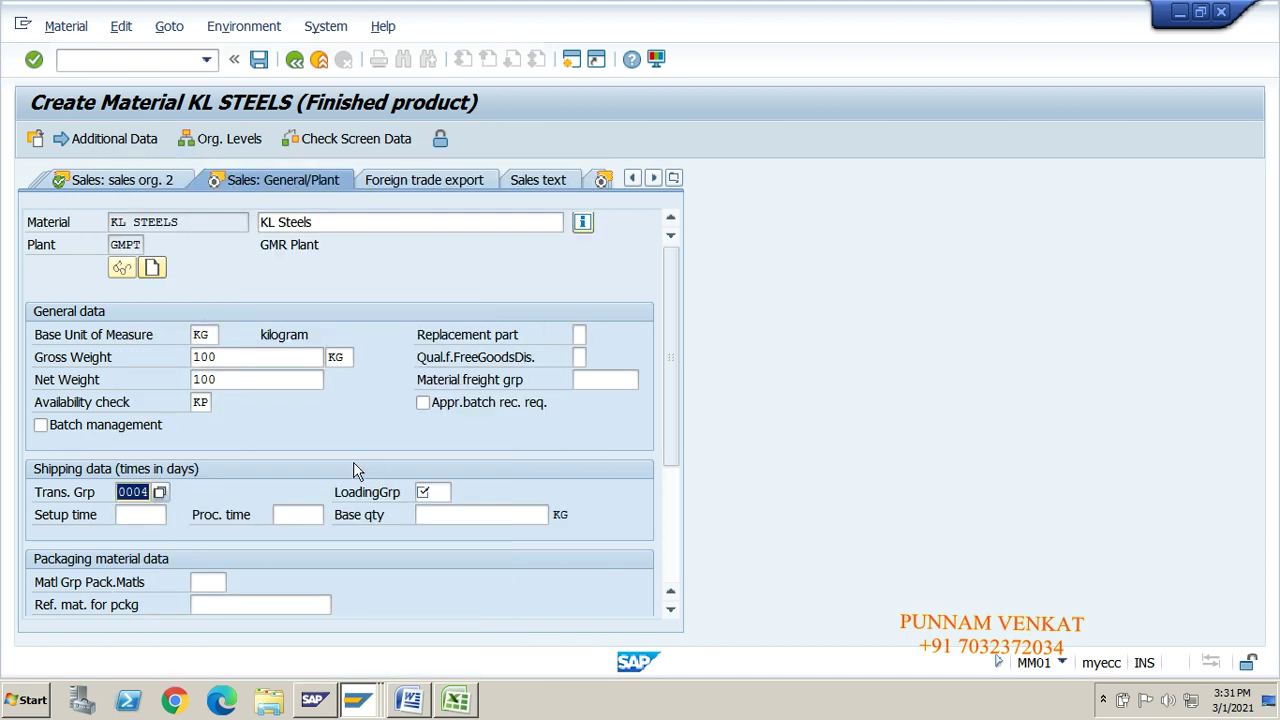
- Set the loading group in the shipping data to 0003, Manual
left_click(432, 492)
left_click(460, 493)
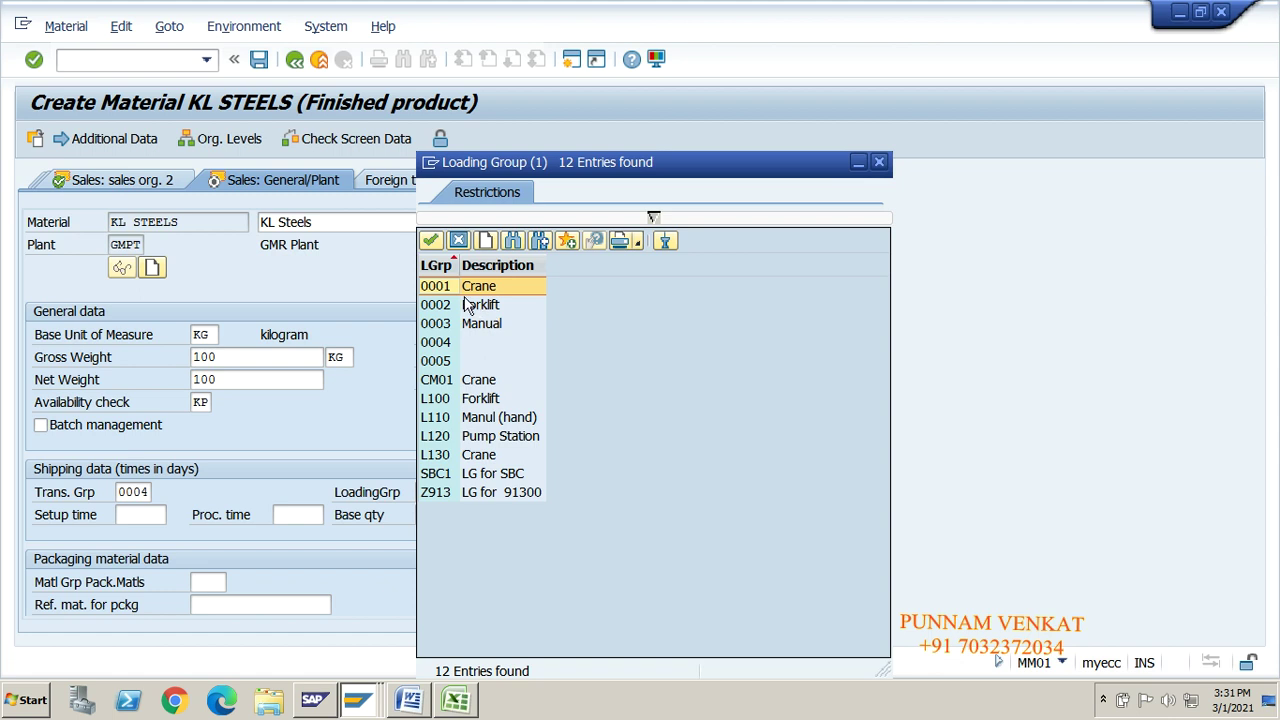
left_click(493, 309)
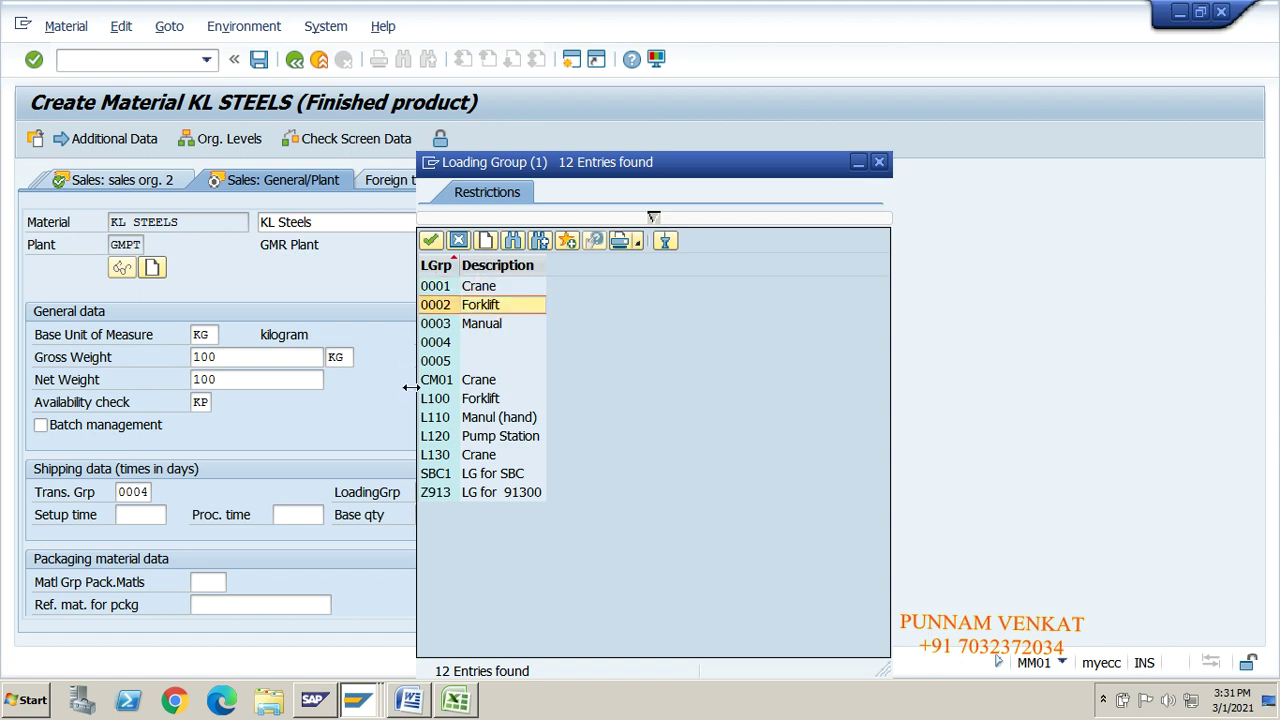
left_click(478, 384)
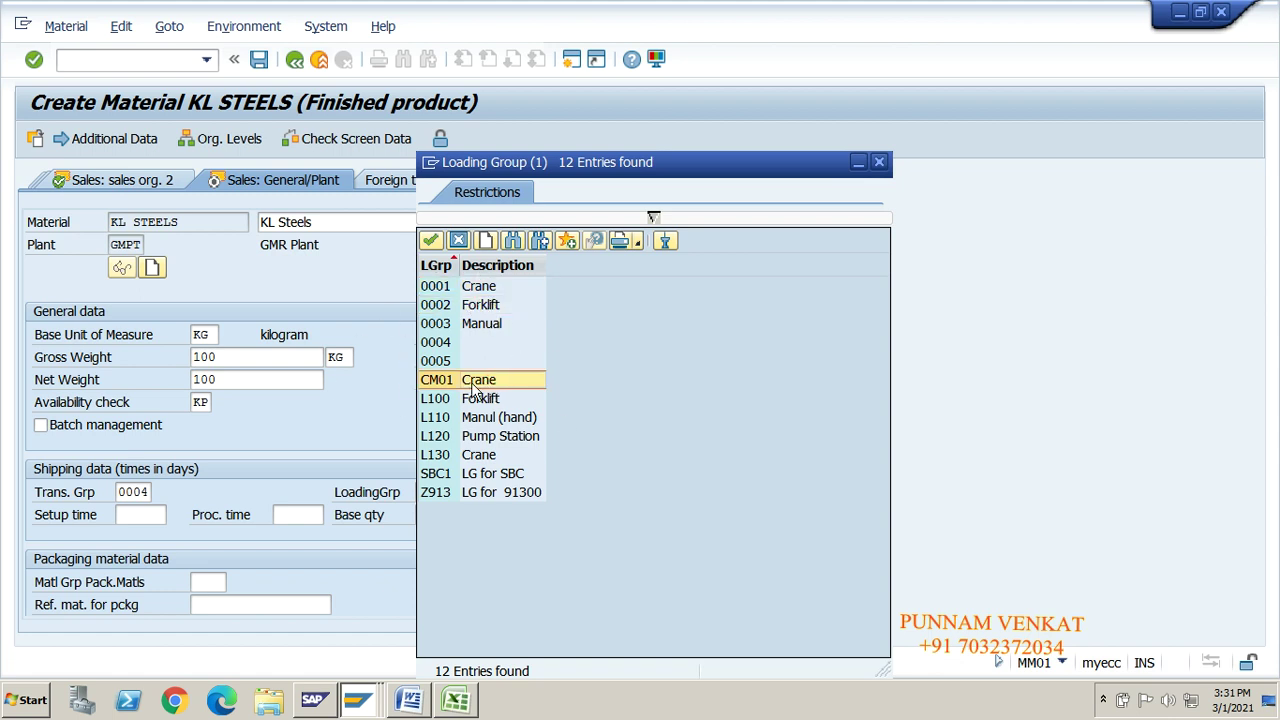
left_click(485, 327)
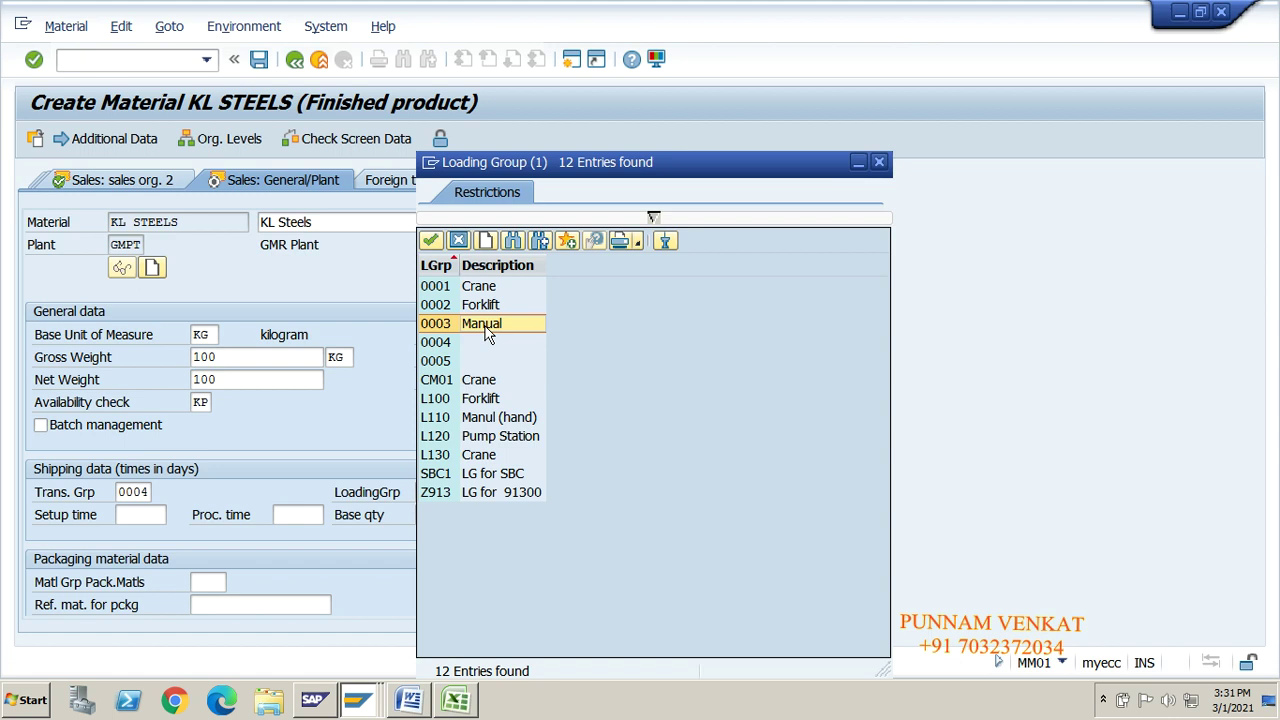
double_click(487, 333)
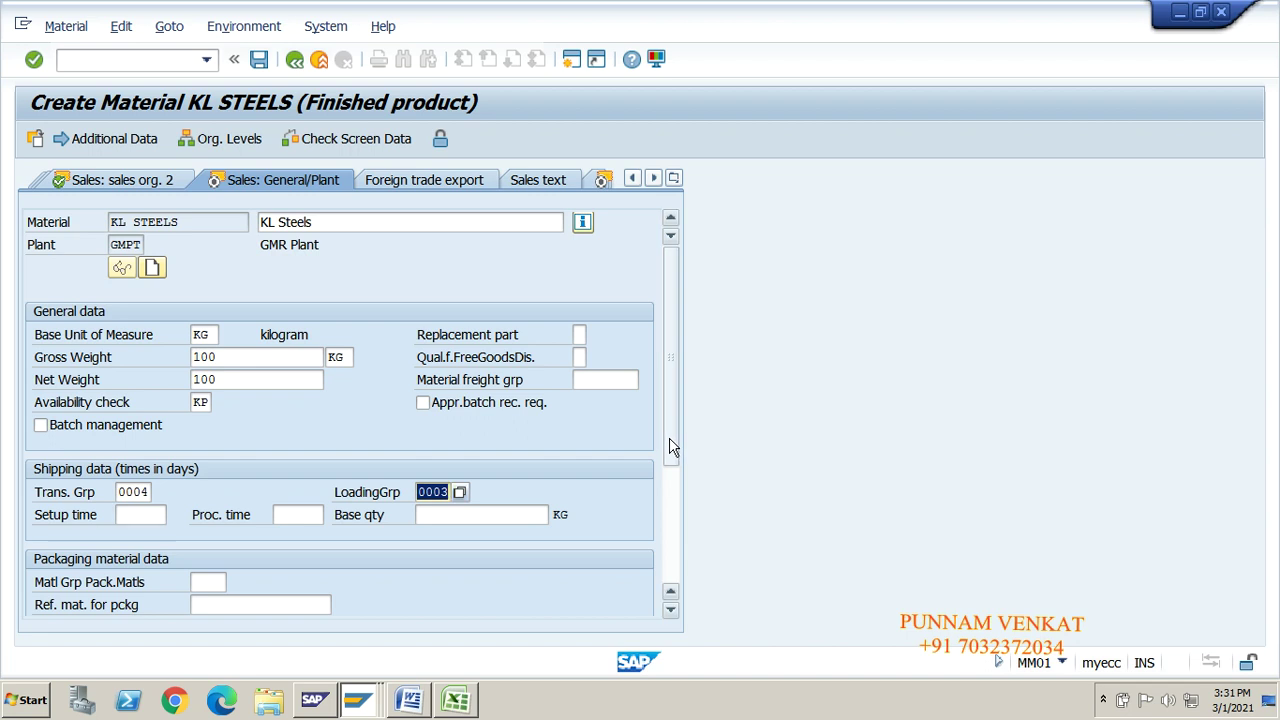
- Set the profit center in the general plant parameters to GM100 and continue to the Purchasing view
left_click_drag(673, 444, 679, 511)
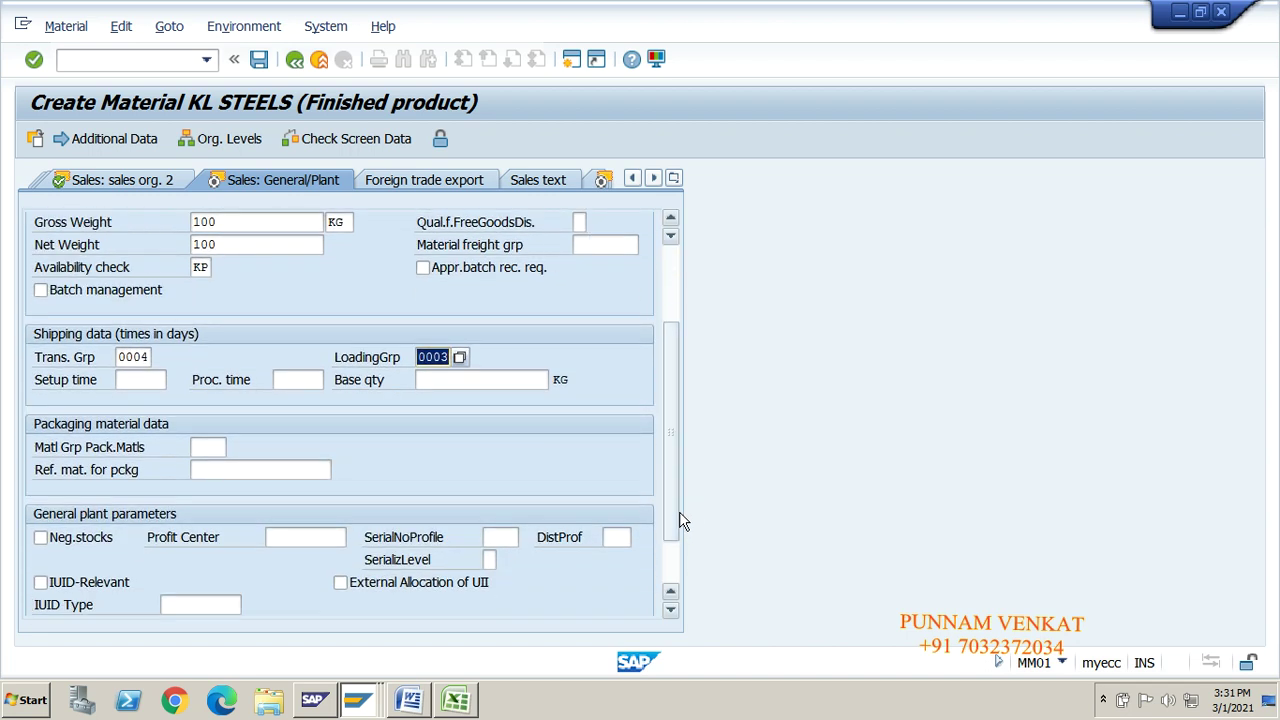
left_click(225, 540)
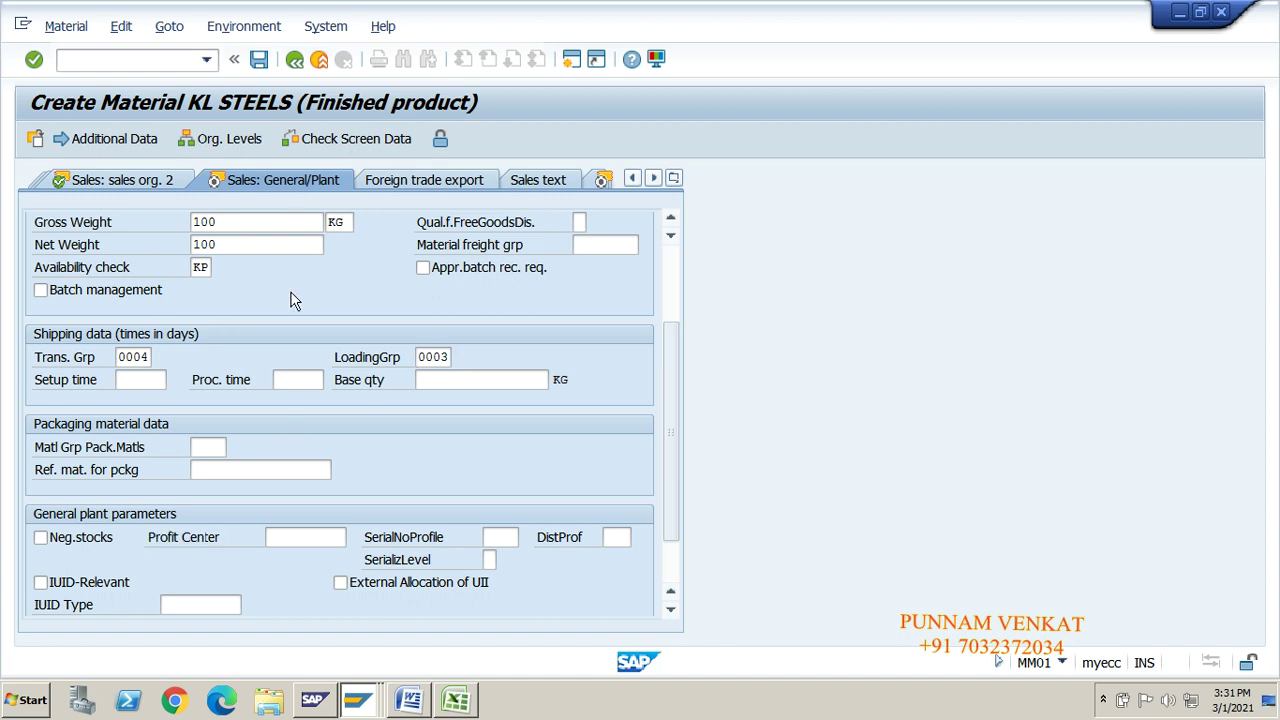
left_click(301, 540)
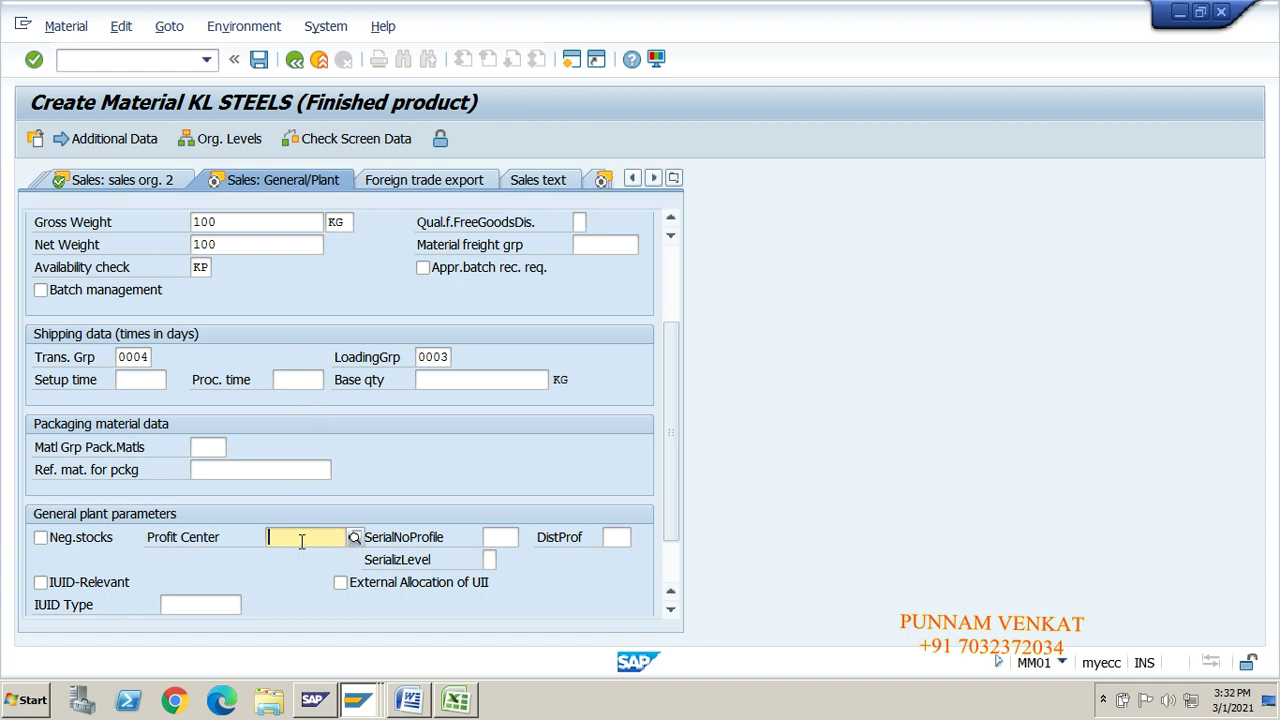
type("GM")
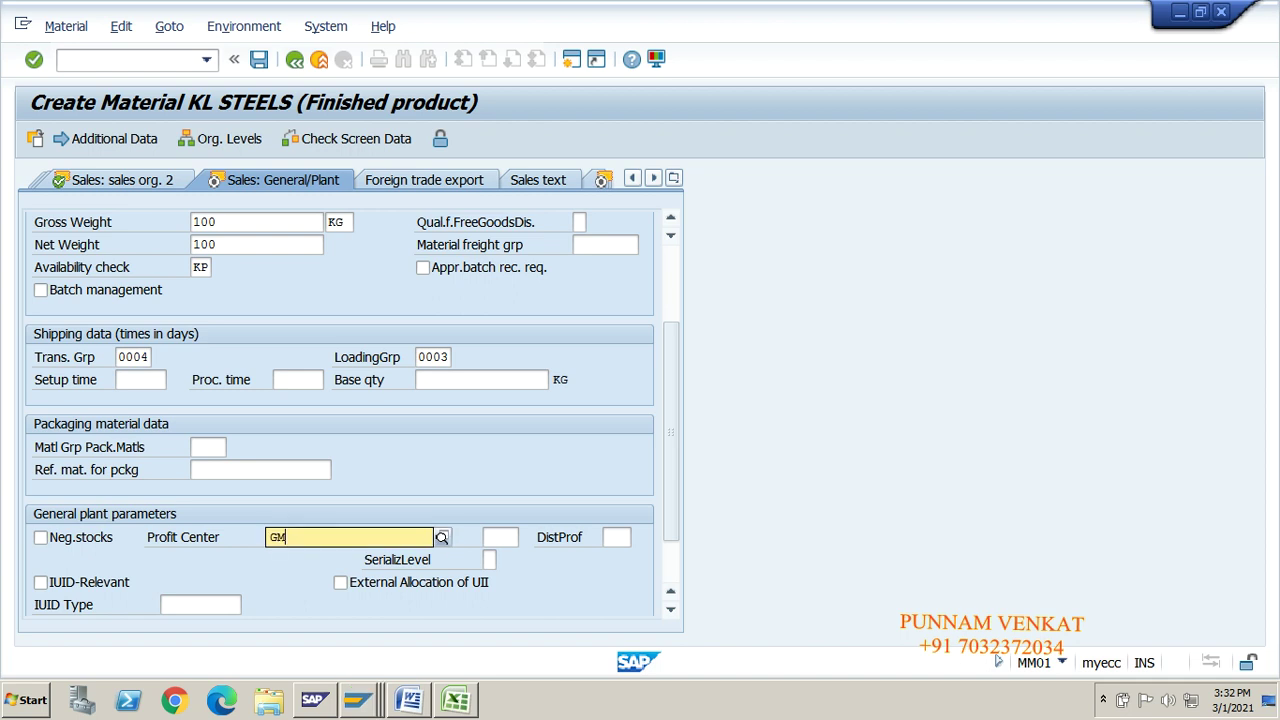
type("100")
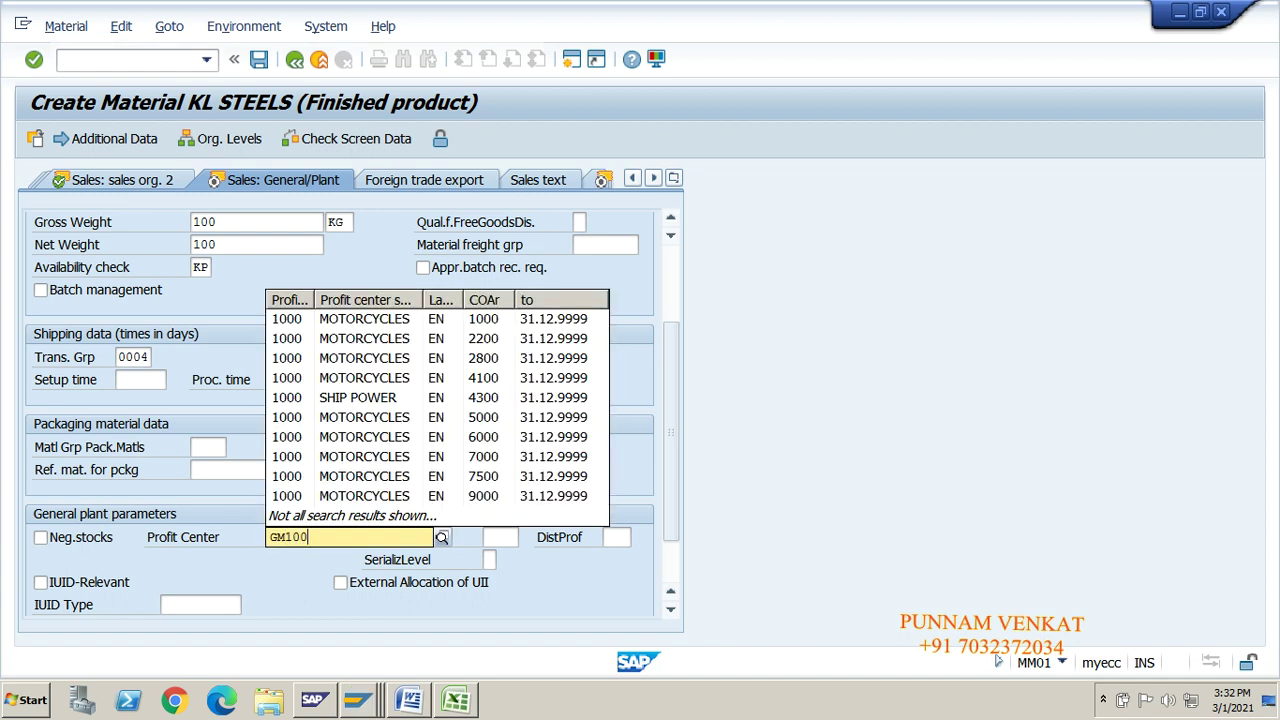
key("Tab")
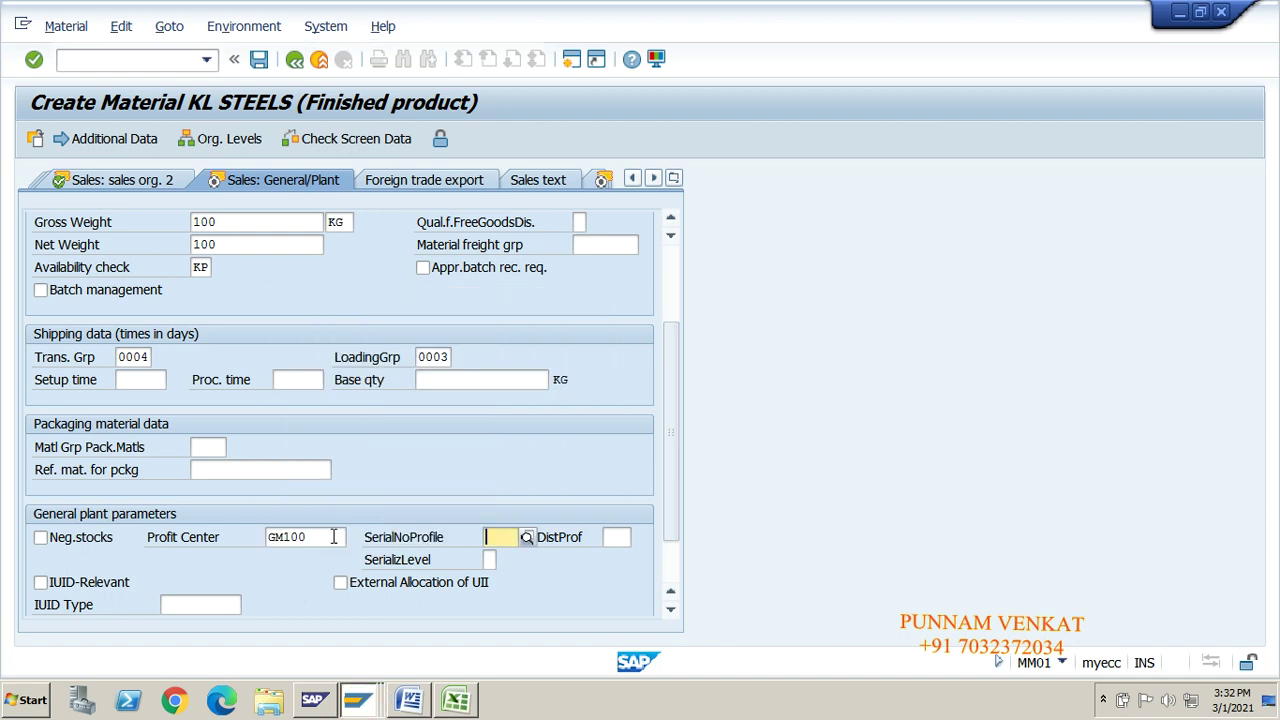
left_click(329, 534)
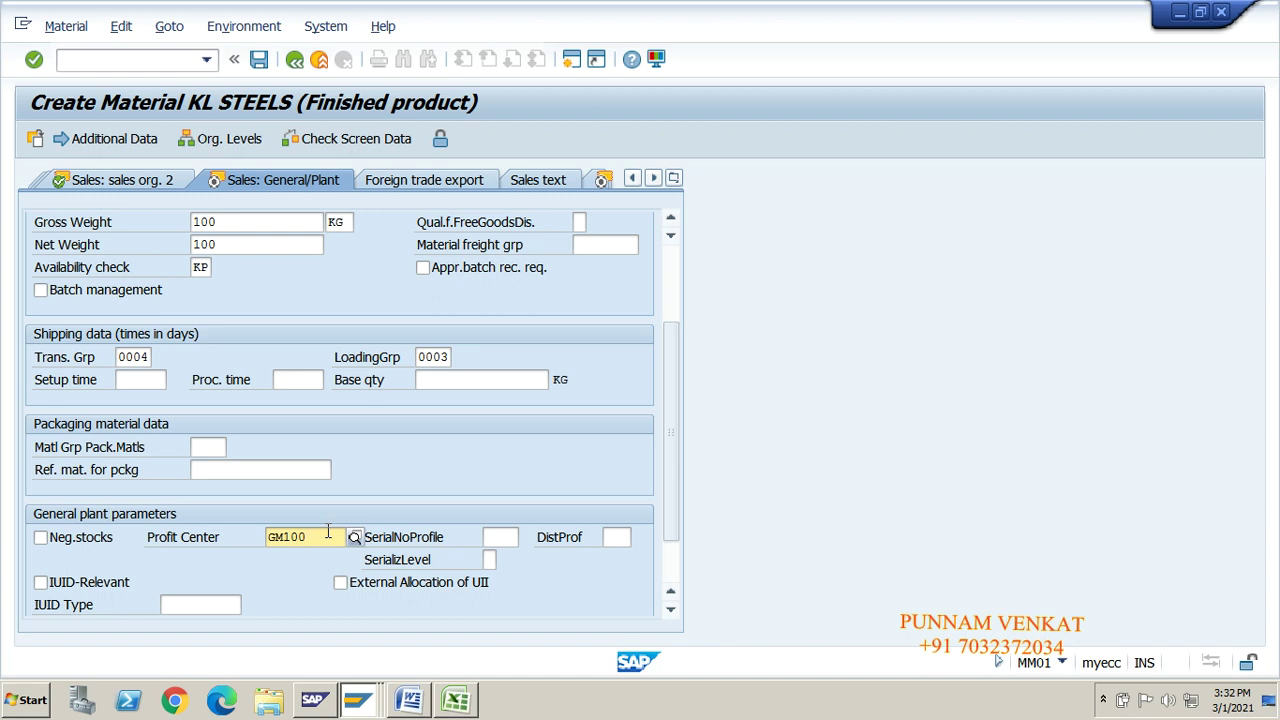
key("Return")
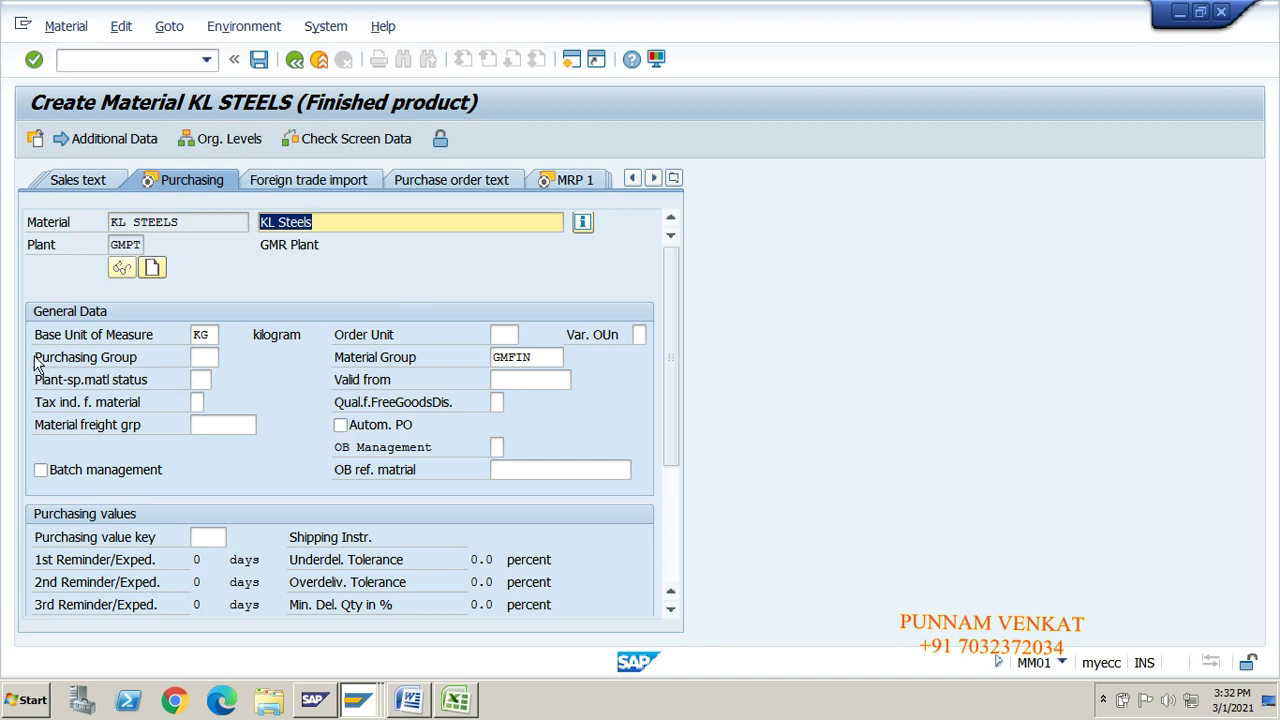
- Set the purchasing group to GPG, GMR Puchase GRP, and continue to the MRP 1 view
left_click_drag(36, 364, 142, 366)
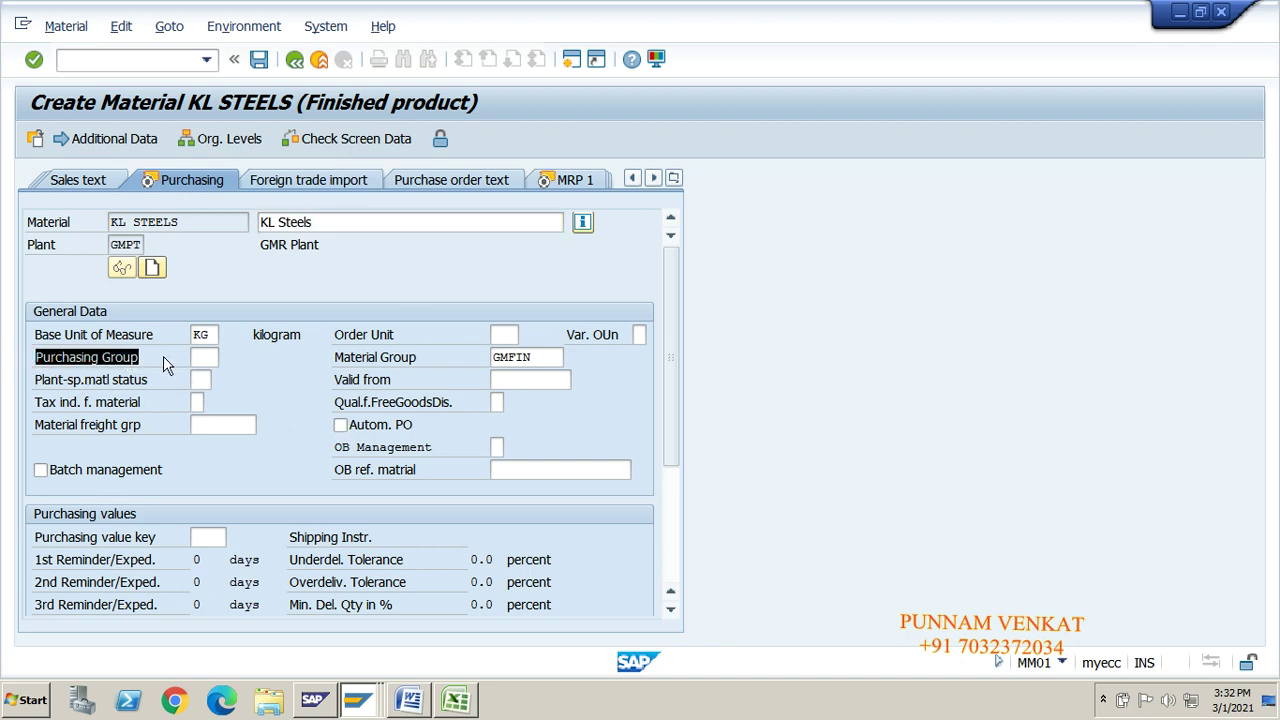
left_click(202, 359)
type("G")
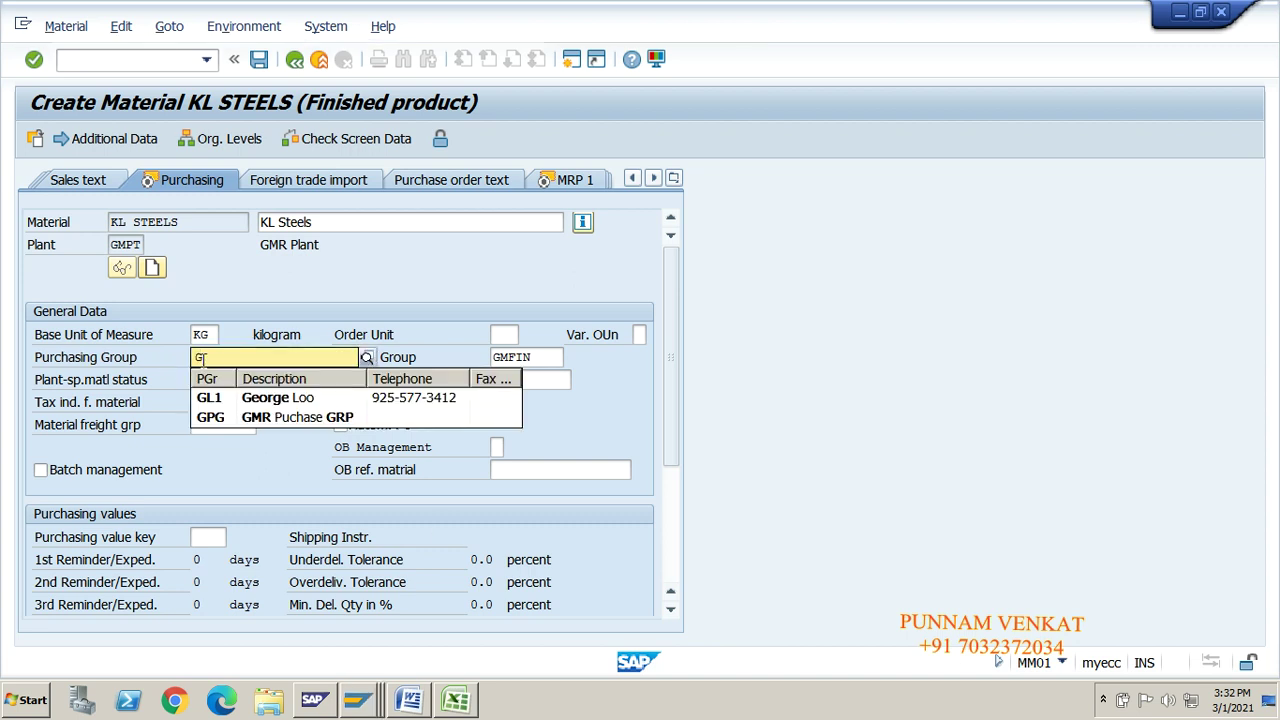
type("PG")
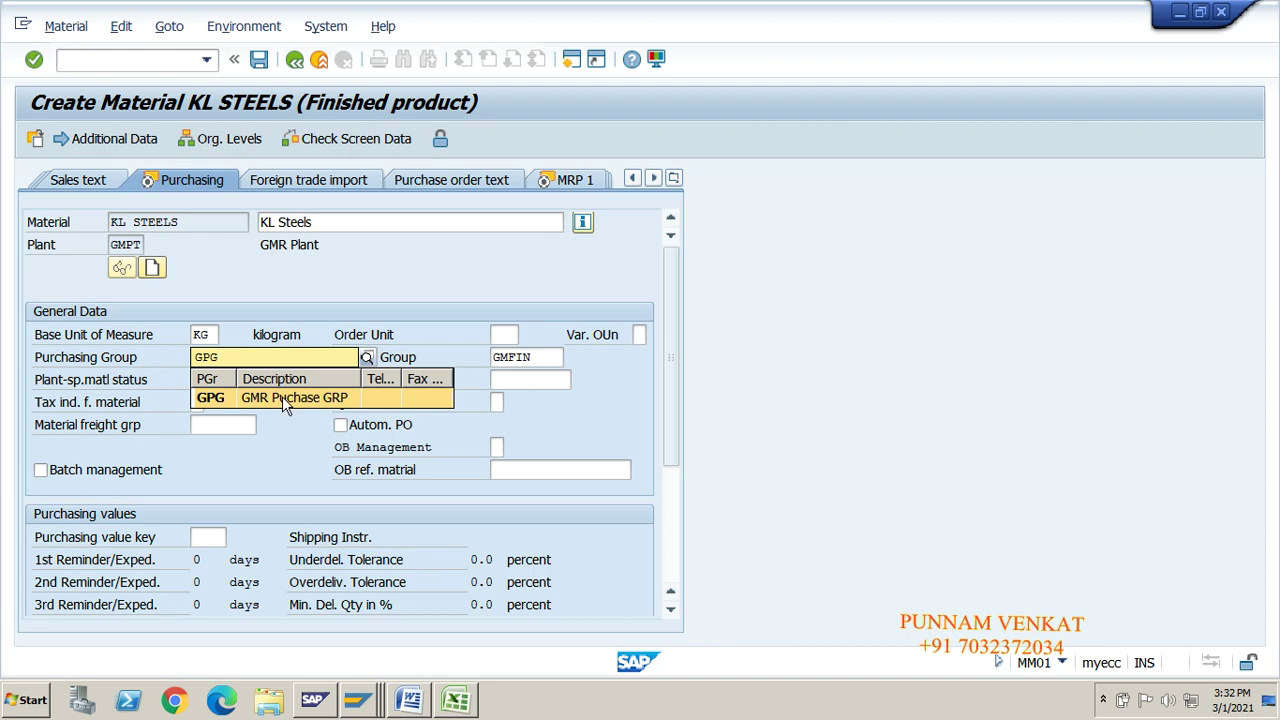
left_click(282, 397)
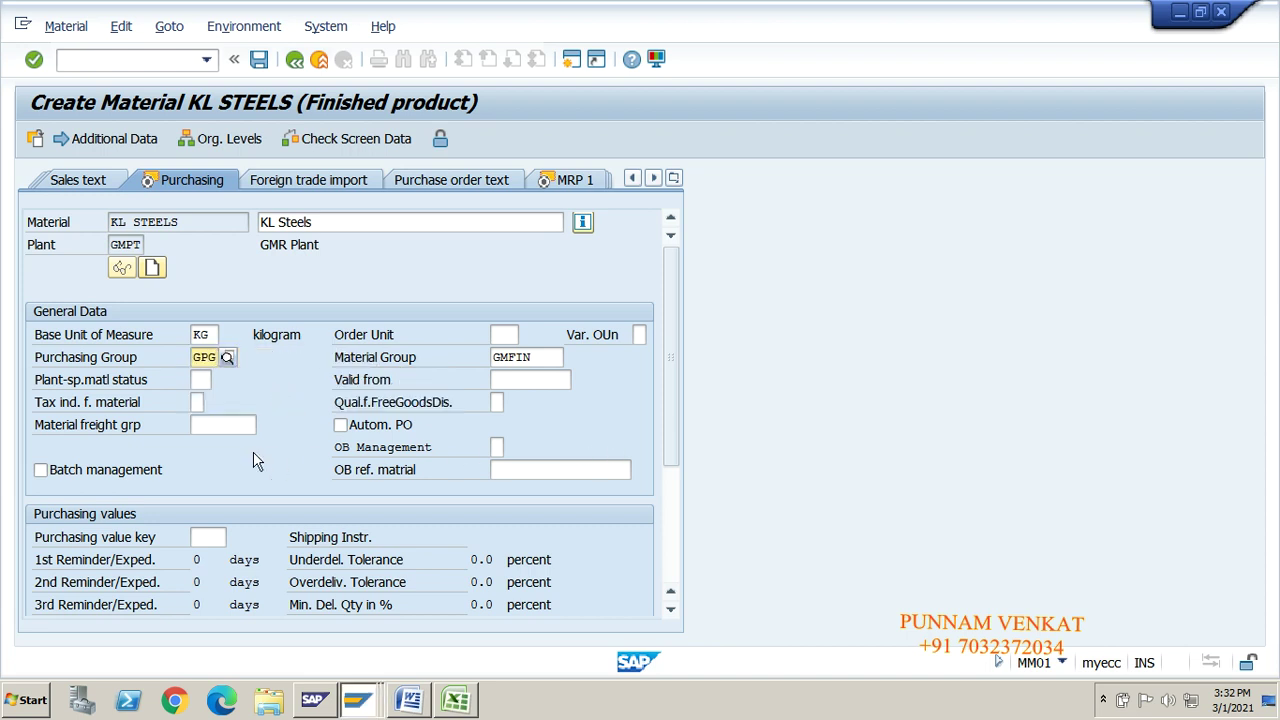
key("Return")
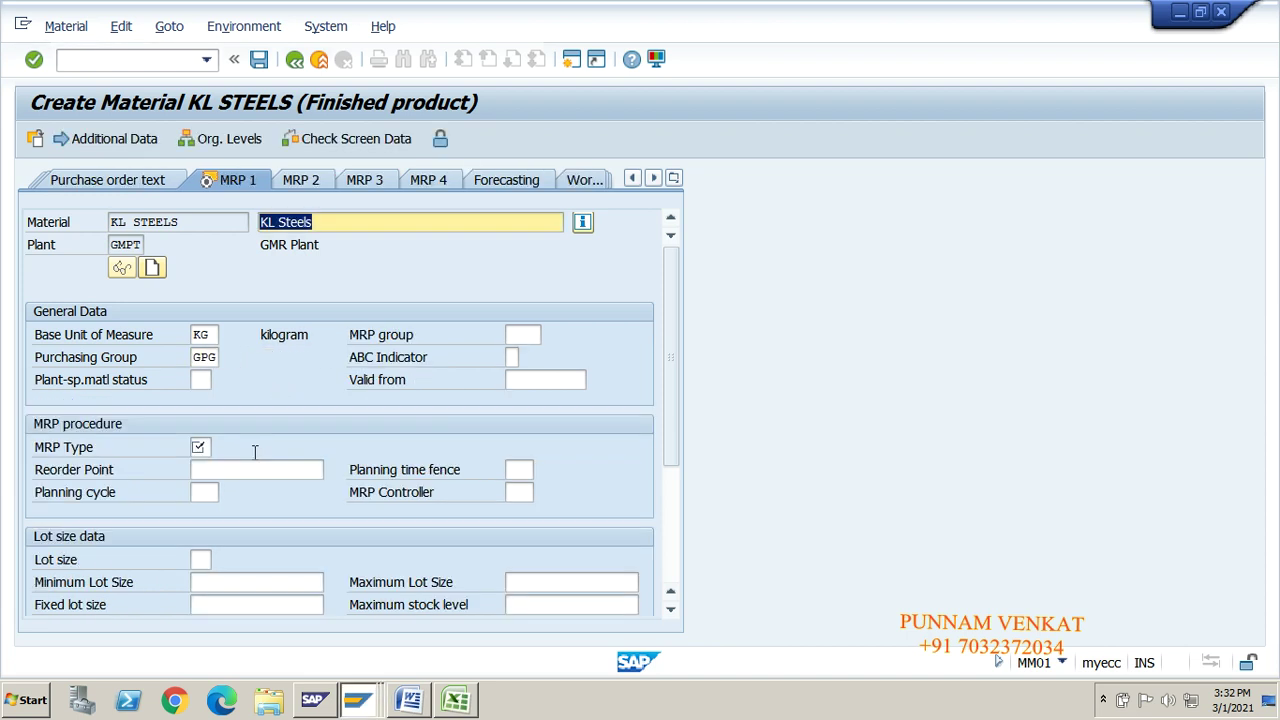
- Set the MRP type to ND, No planning, from the possible entries and continue to the Accounting 1 view
left_click(205, 453)
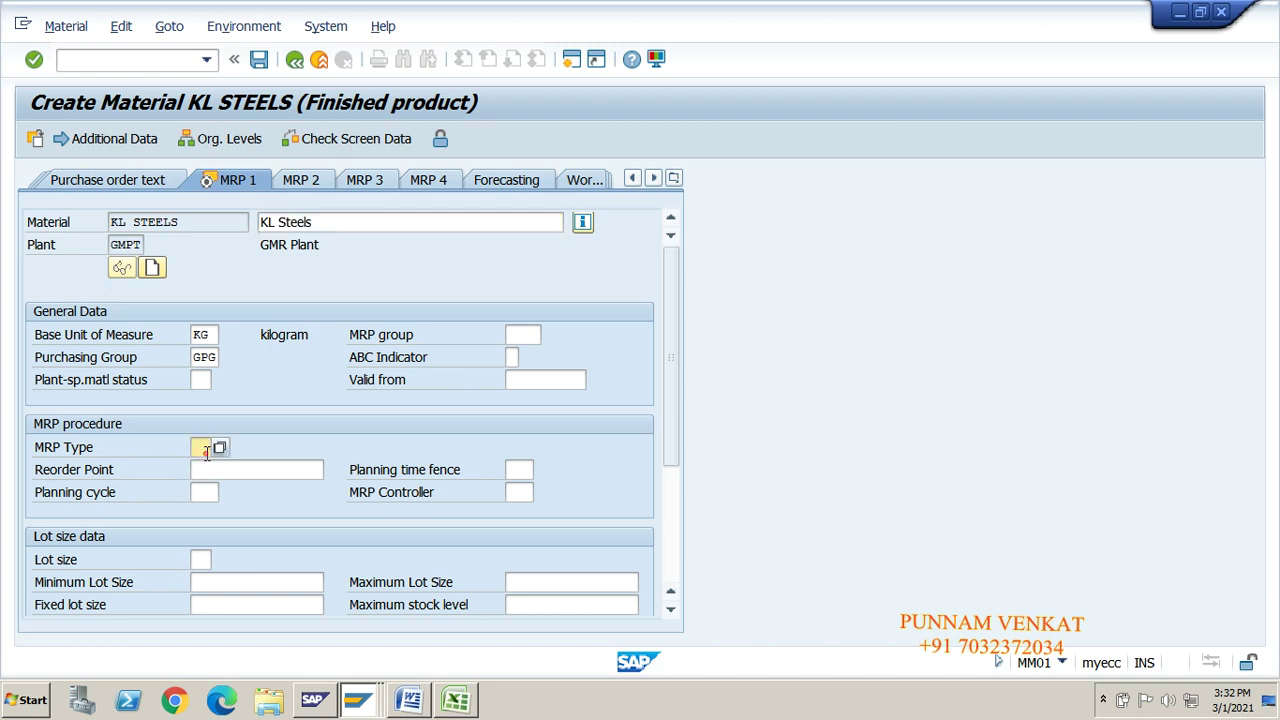
left_click(218, 448)
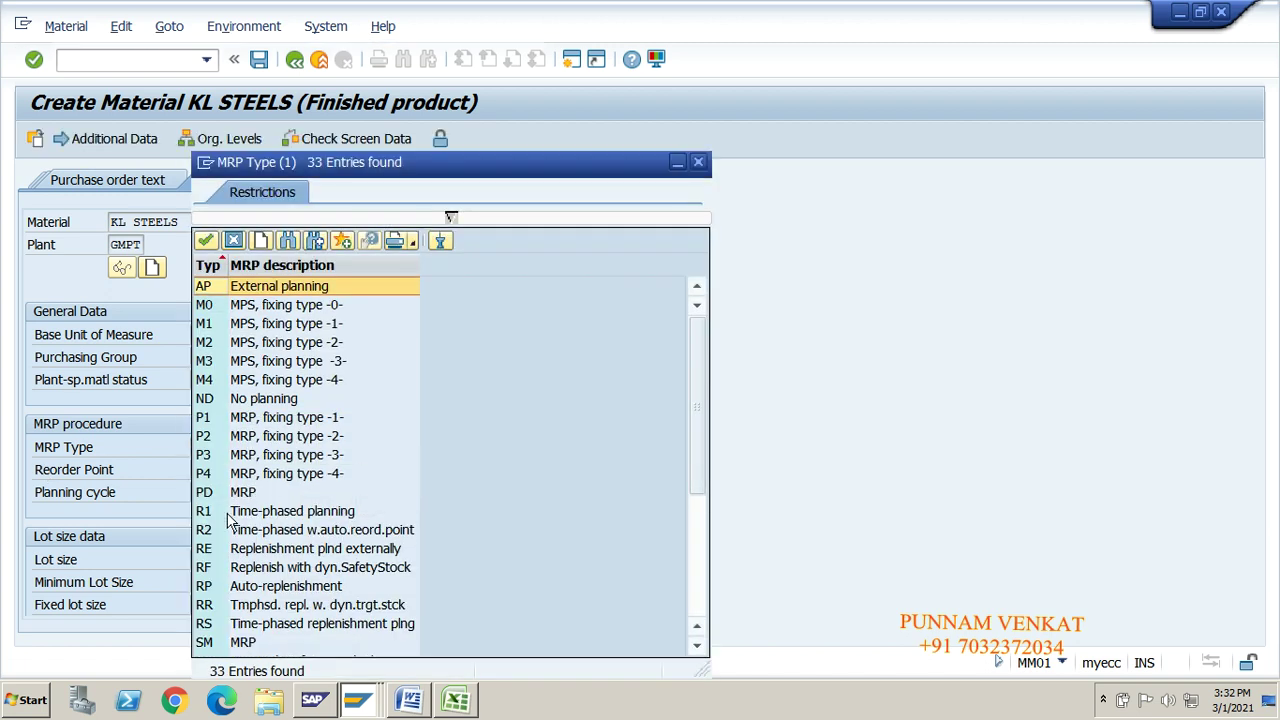
double_click(241, 400)
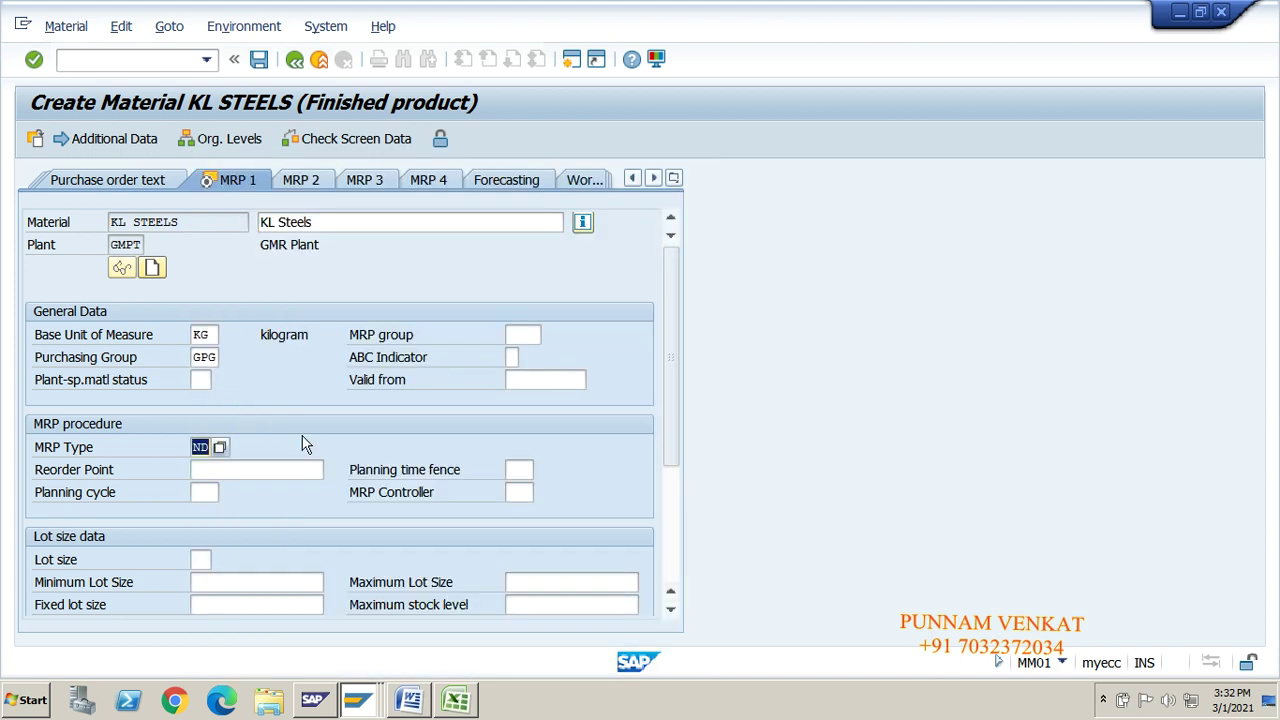
key("Return")
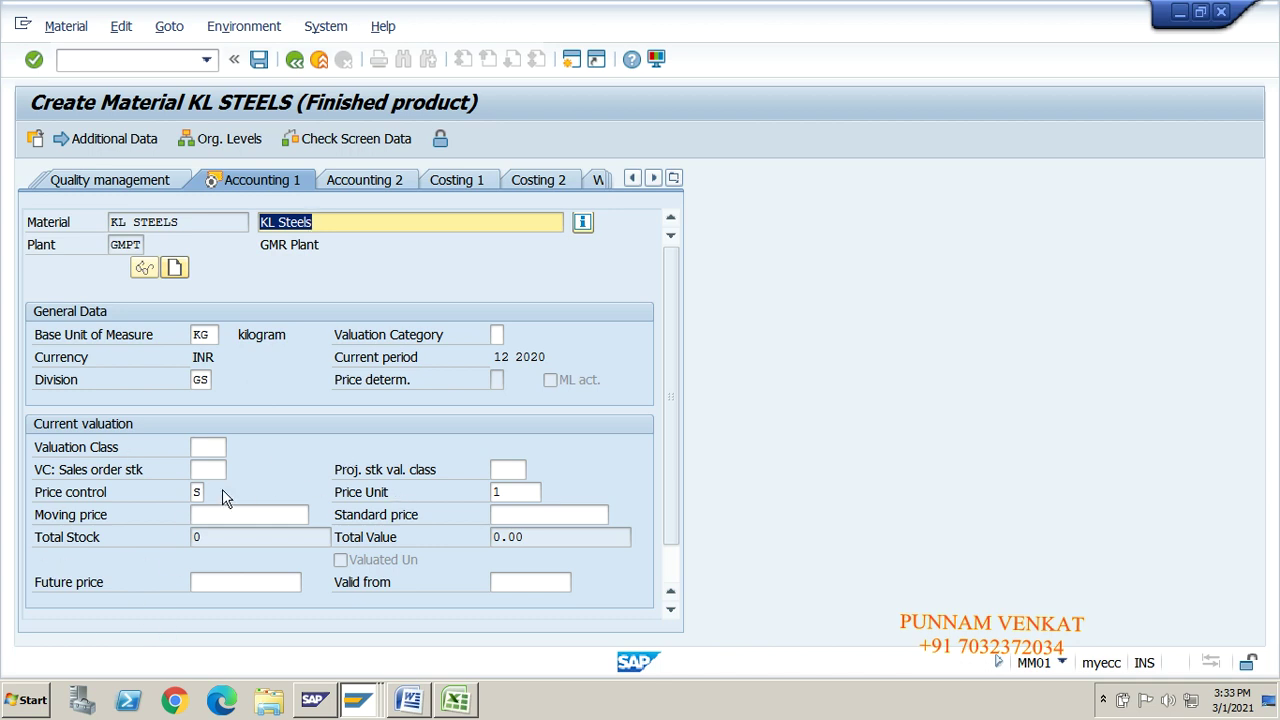
- Set the valuation class in the current valuation data to 7920
left_click_drag(42, 449, 130, 460)
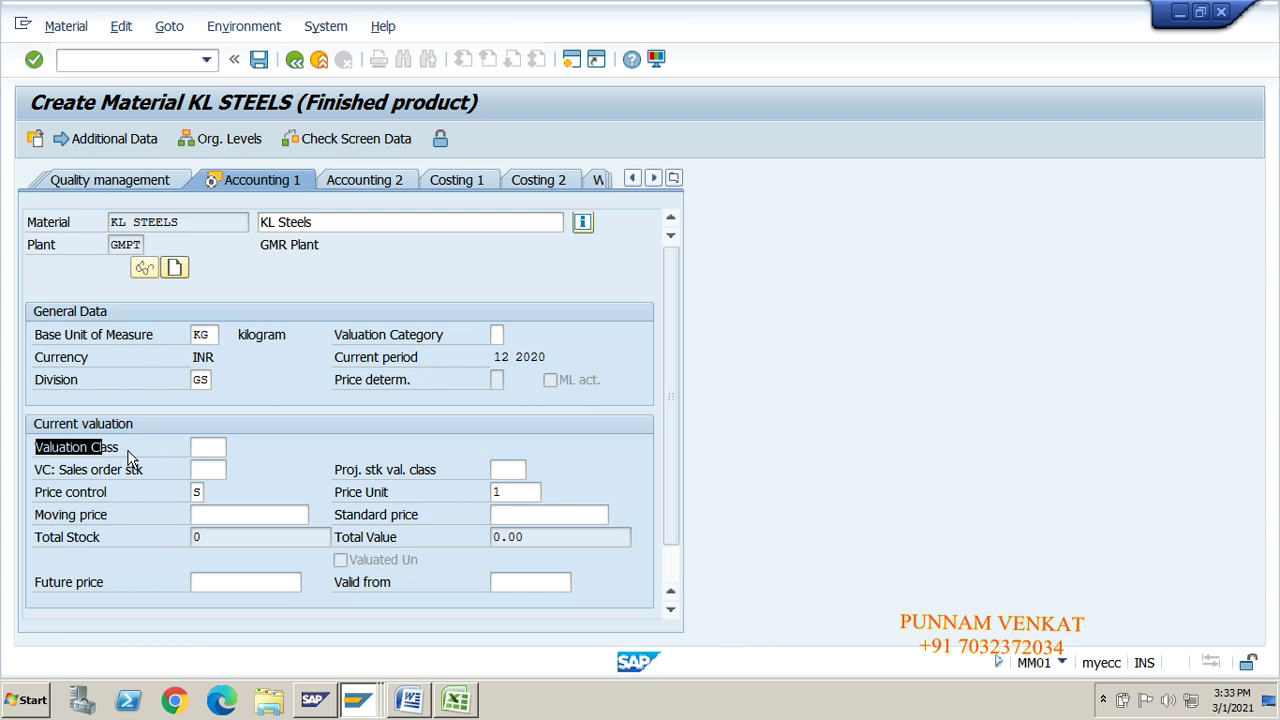
left_click(128, 453)
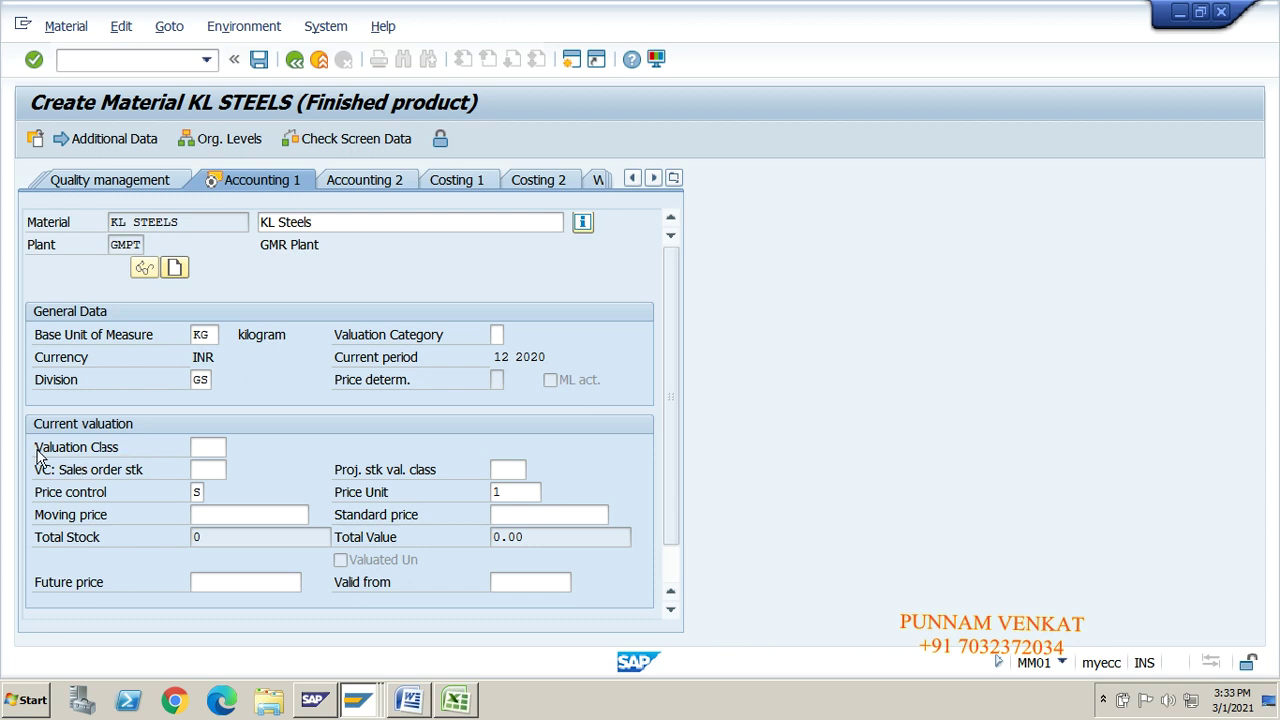
left_click_drag(40, 448, 128, 453)
left_click(128, 453)
left_click_drag(36, 450, 135, 455)
left_click(173, 456)
left_click(218, 447)
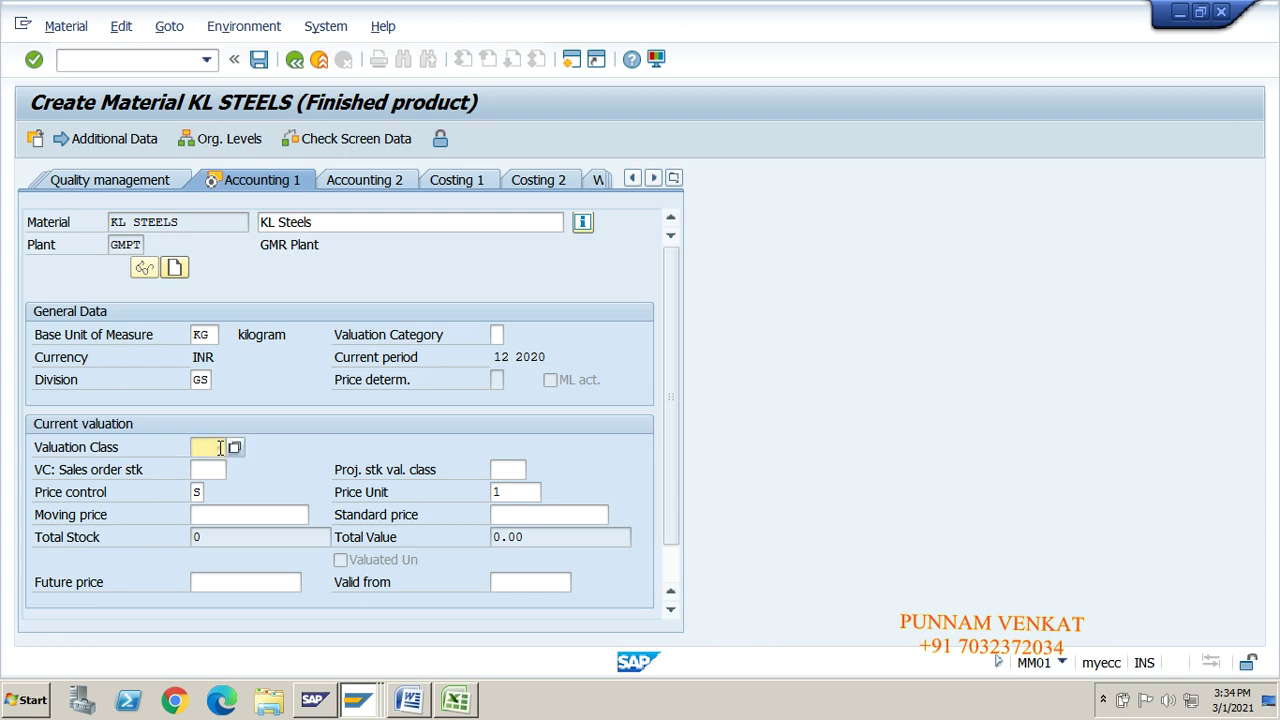
left_click(220, 447)
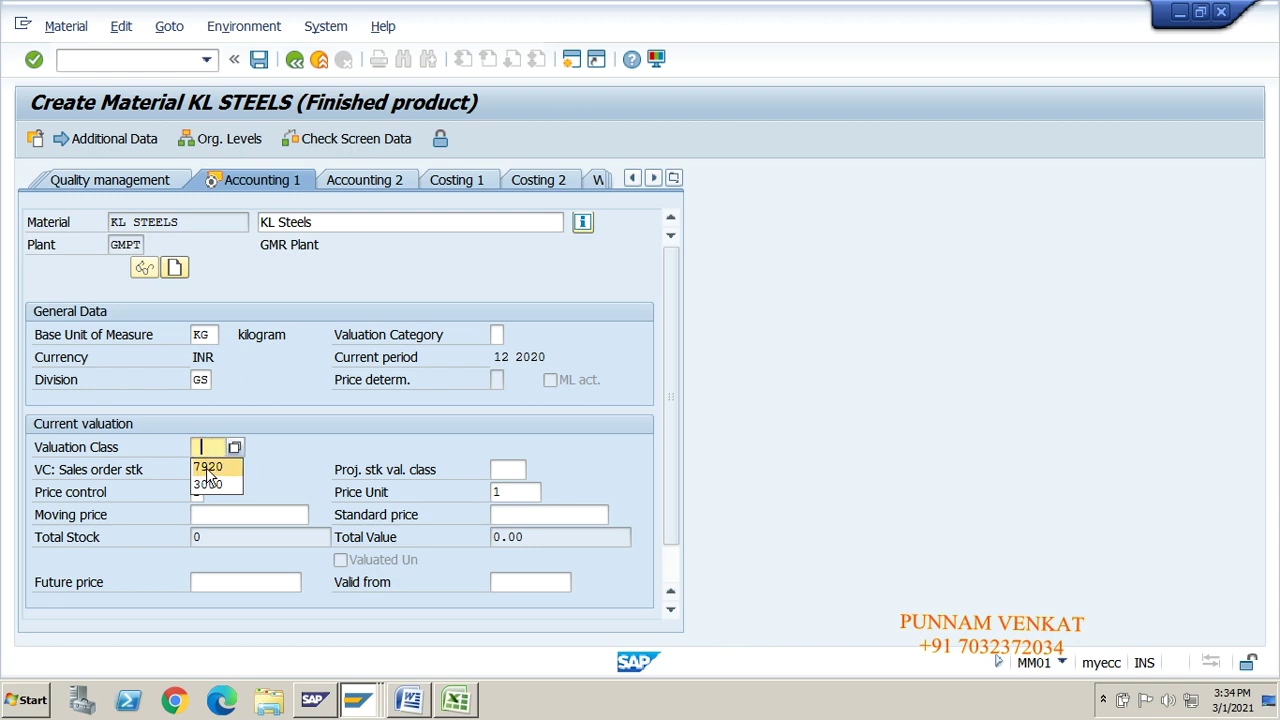
left_click(204, 466)
left_click_drag(194, 452, 236, 449)
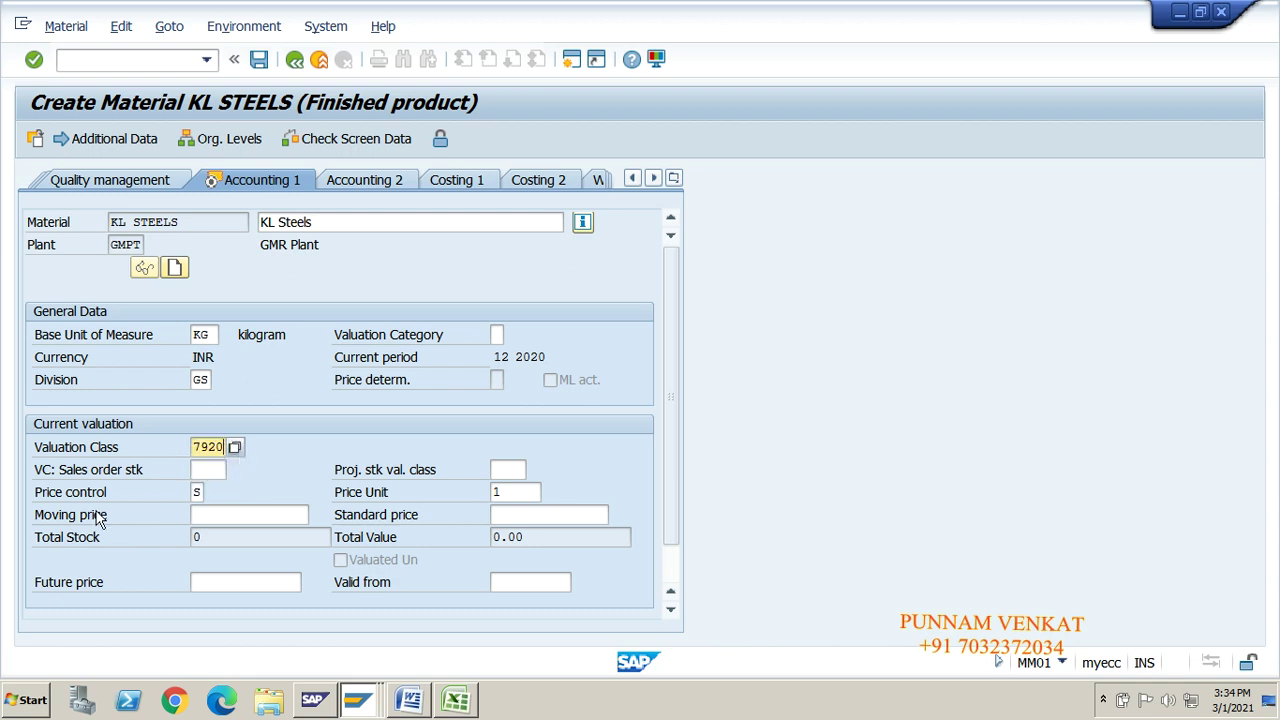
- Review the price control indicators and choose S, Standard price, for the material
left_click_drag(38, 494, 66, 495)
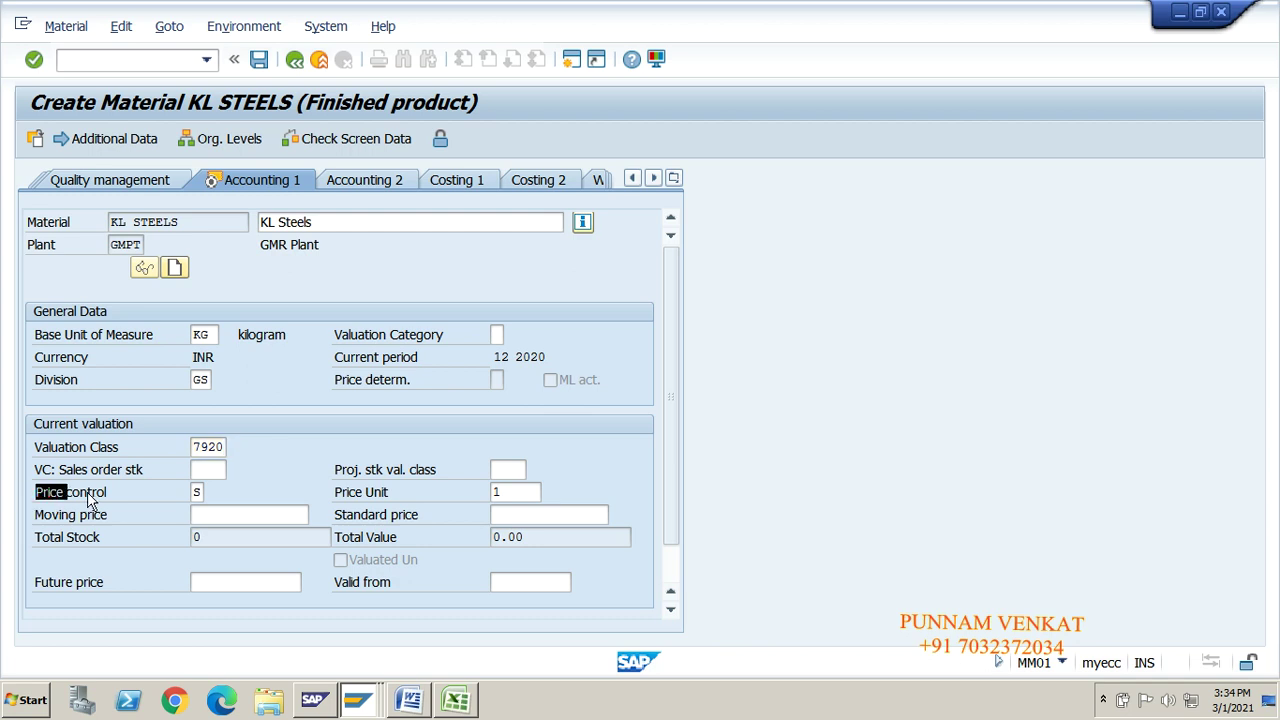
left_click(90, 496)
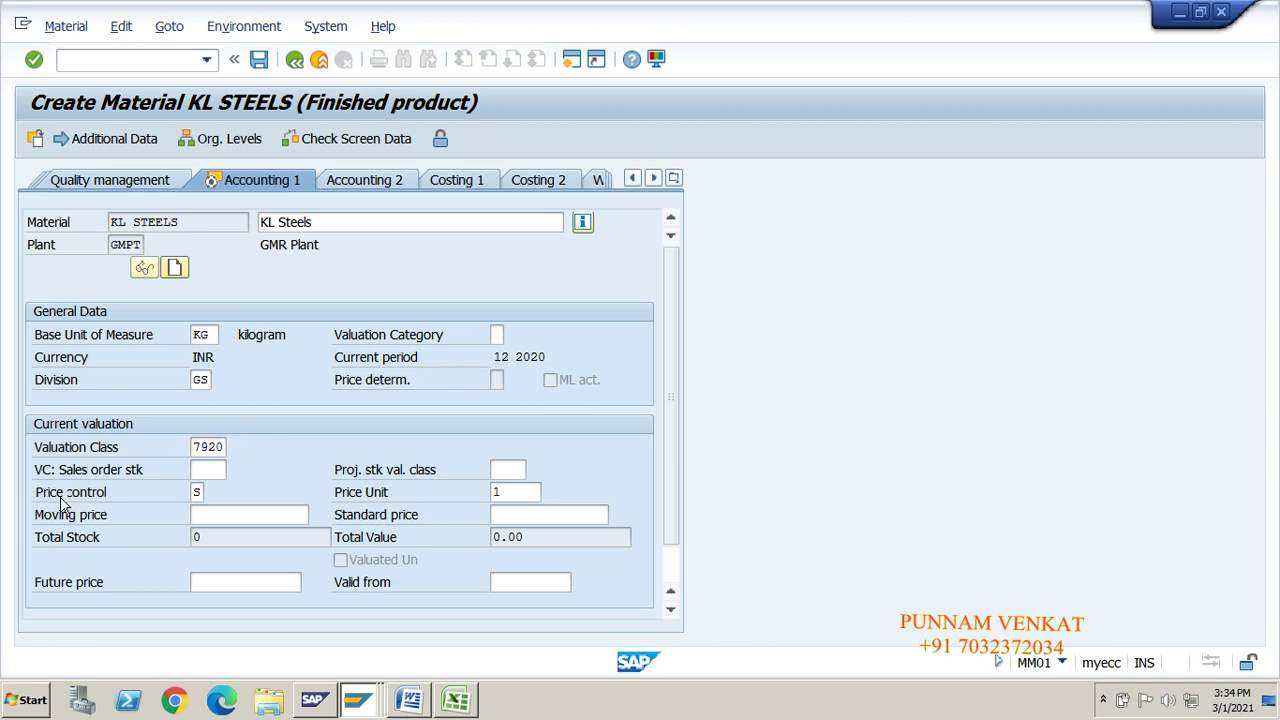
left_click(197, 492)
left_click(214, 494)
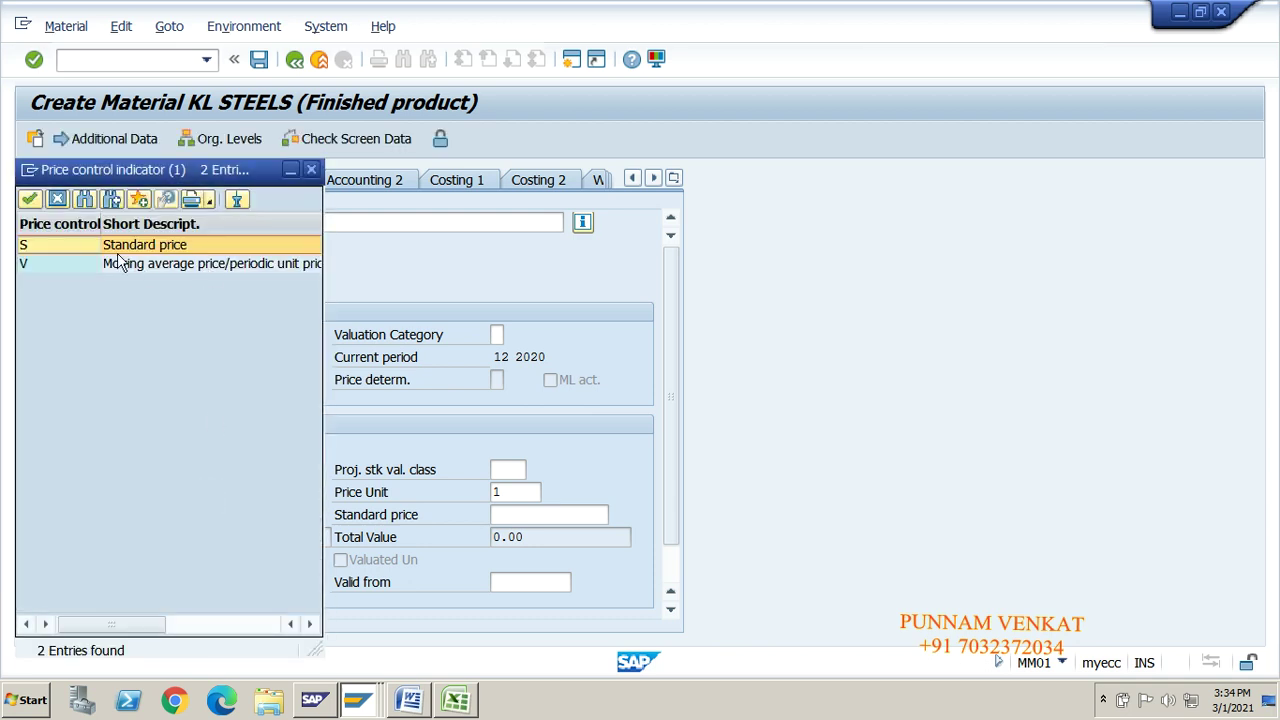
left_click(152, 266)
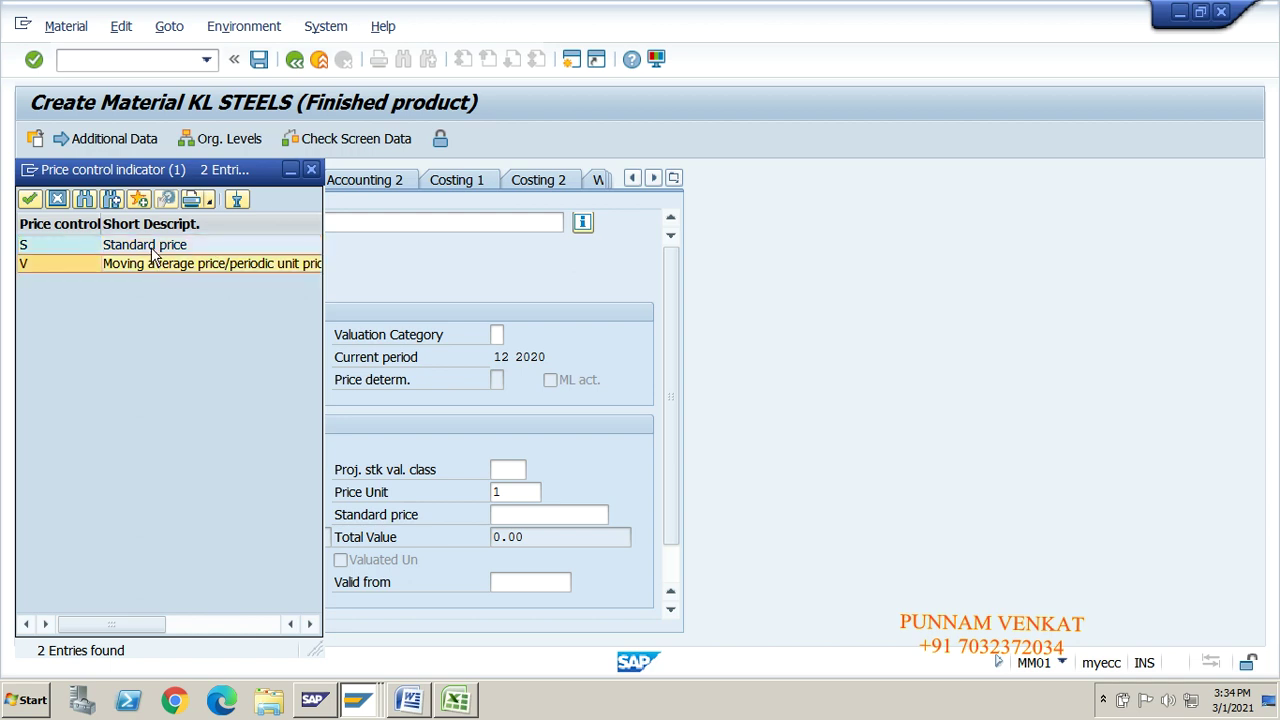
double_click(150, 246)
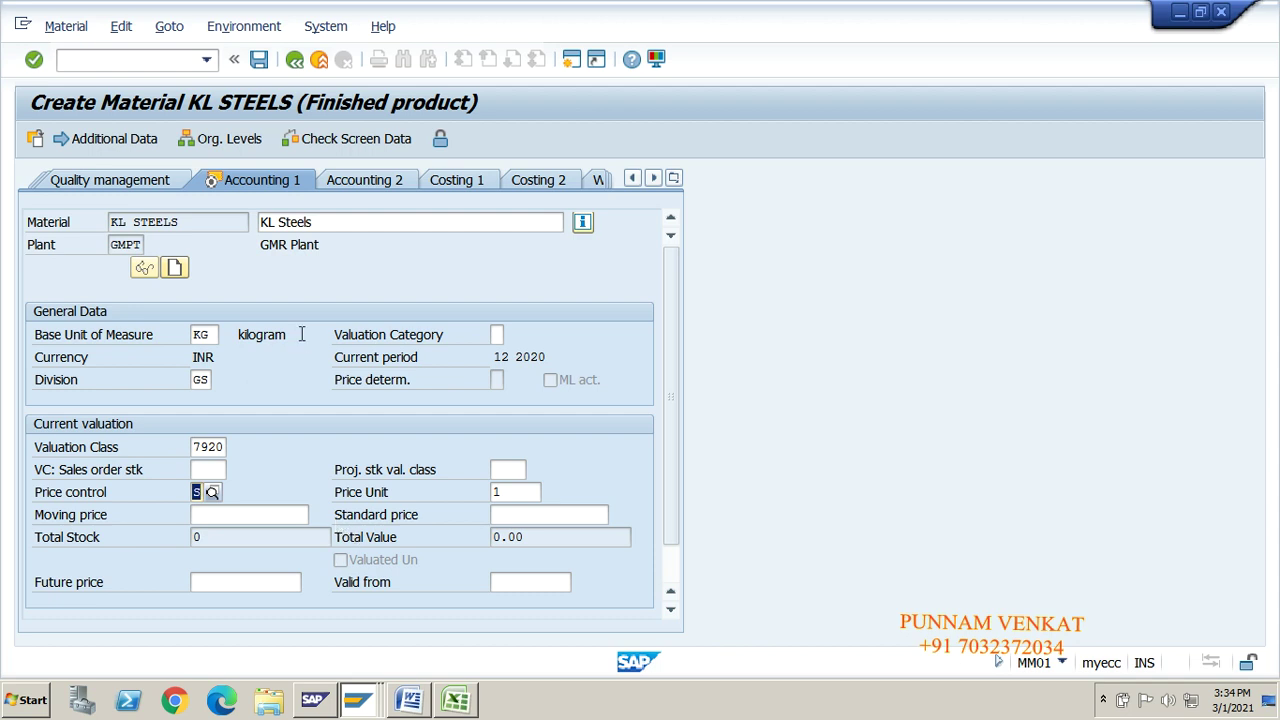
- Set the standard price to 500 and save the KL STEELS material record
double_click(193, 335)
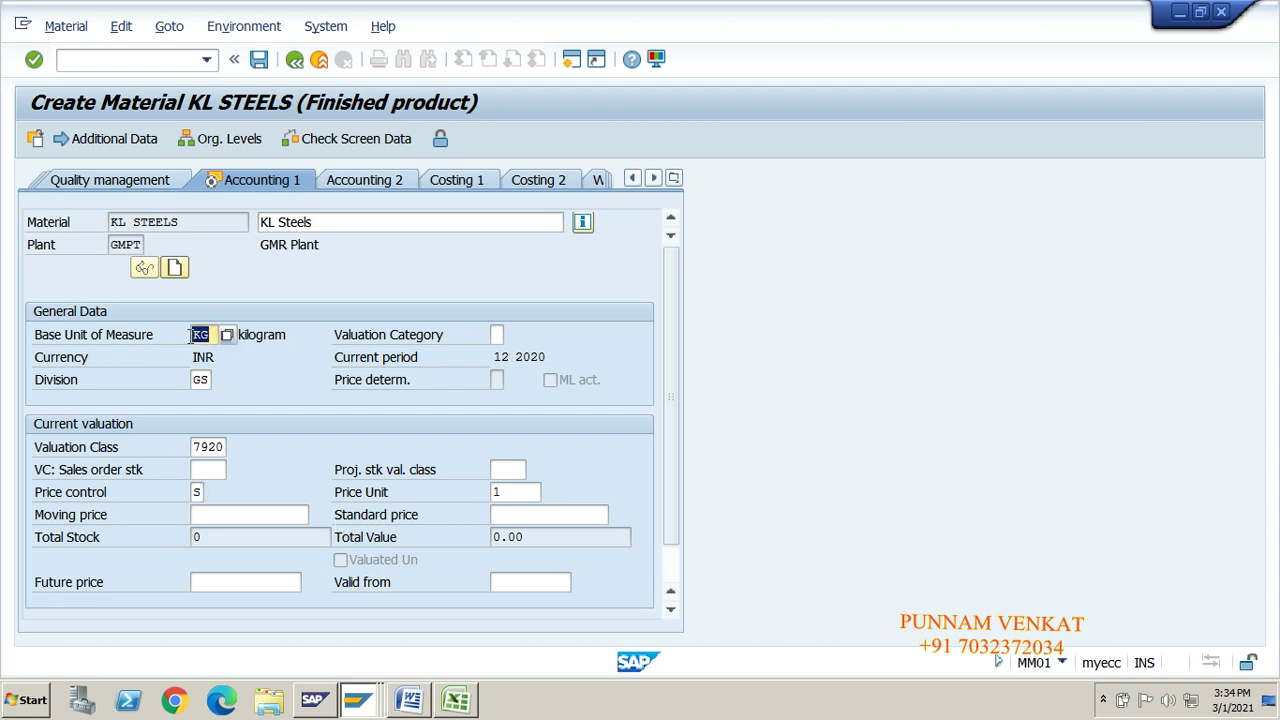
left_click(193, 335)
left_click_drag(340, 522, 432, 522)
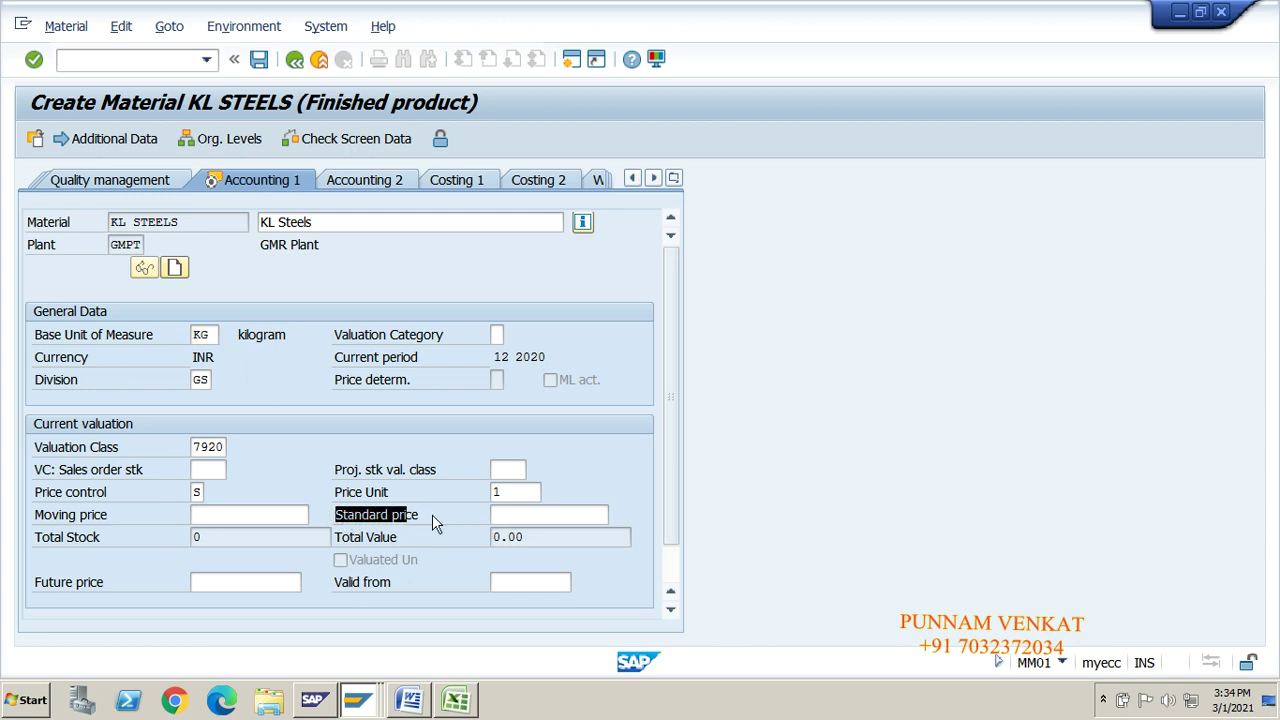
left_click(507, 515)
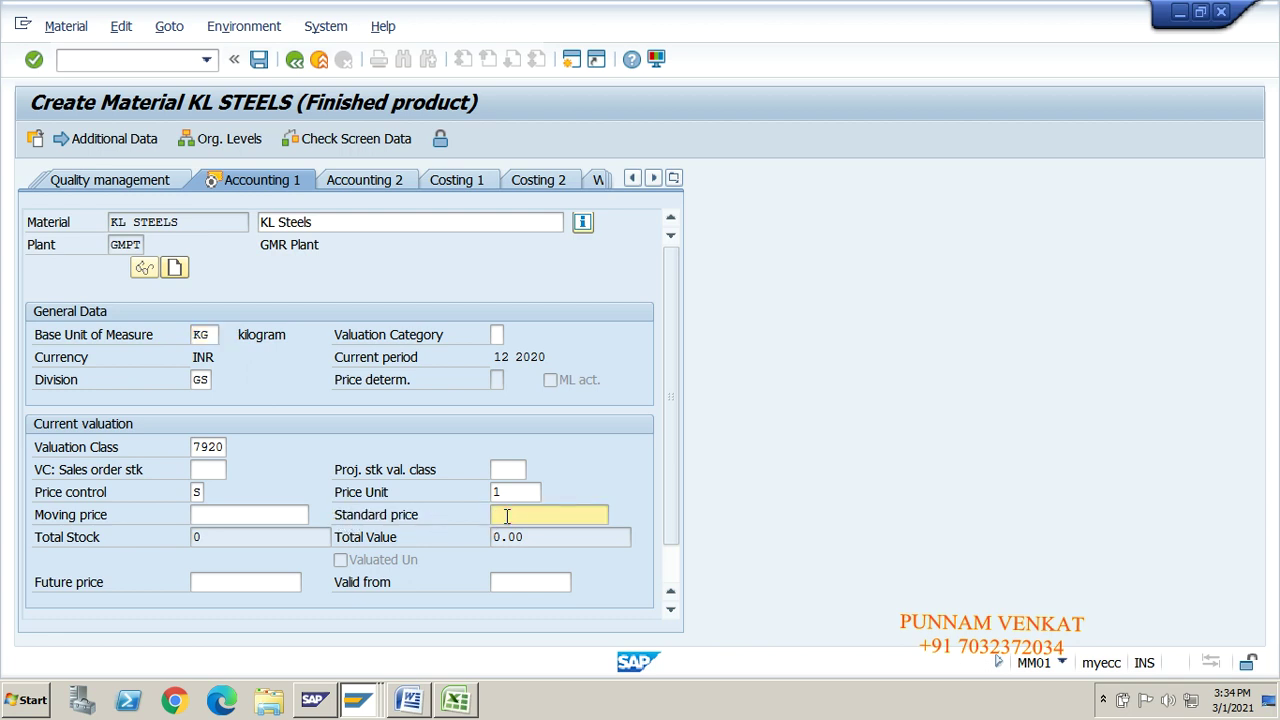
type("500")
key("Return")
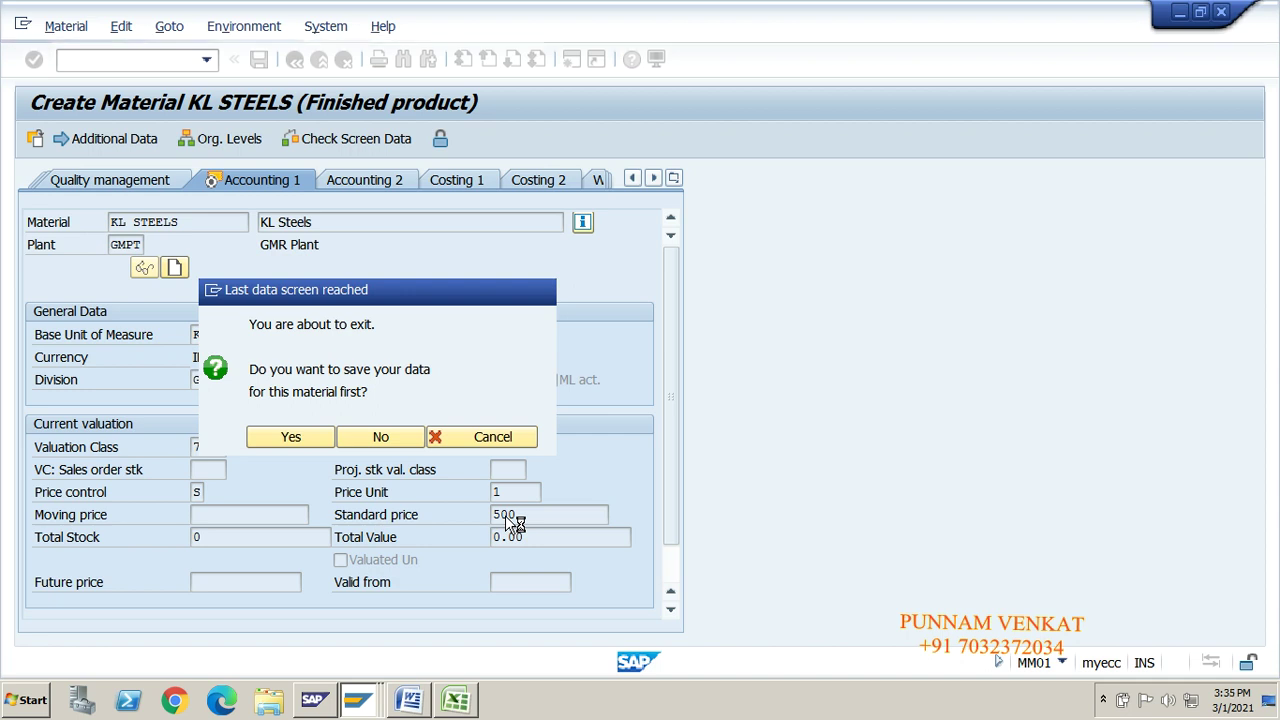
key("Return")
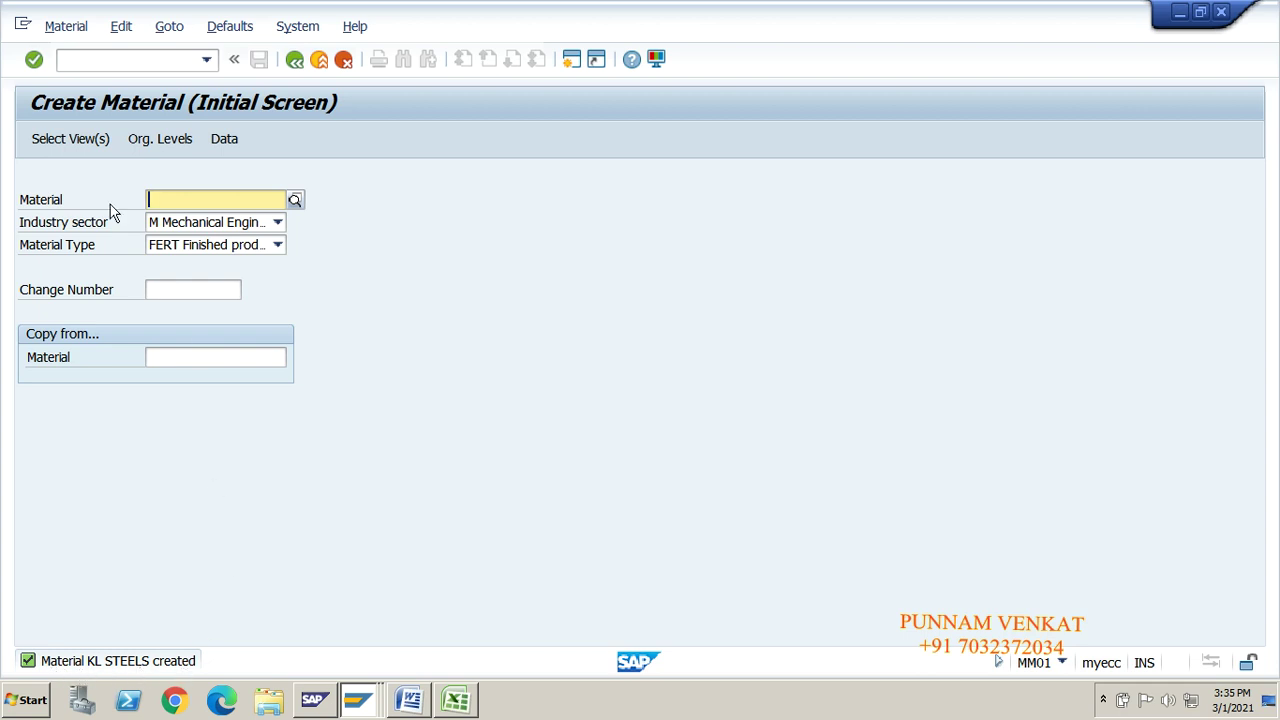
- Leave the material creation transaction with /N and switch to the SAP SD Material Master document in Word
left_click(122, 61)
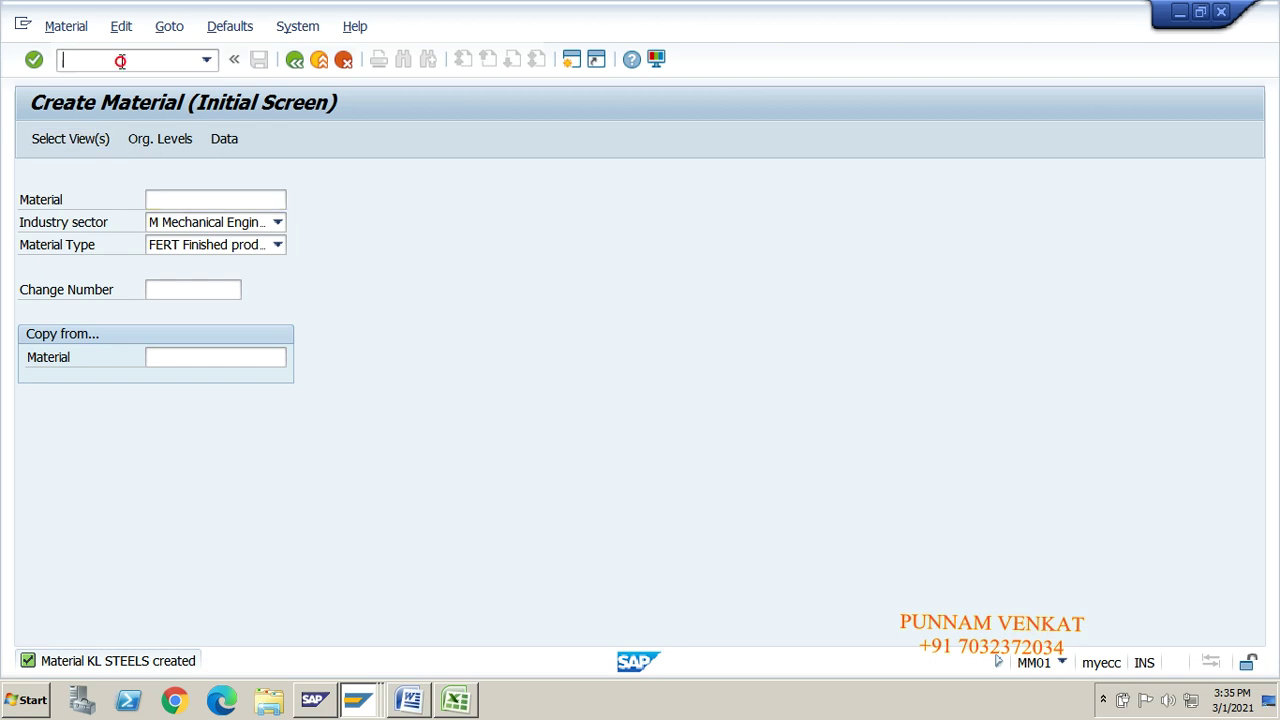
type("/N")
key("Return")
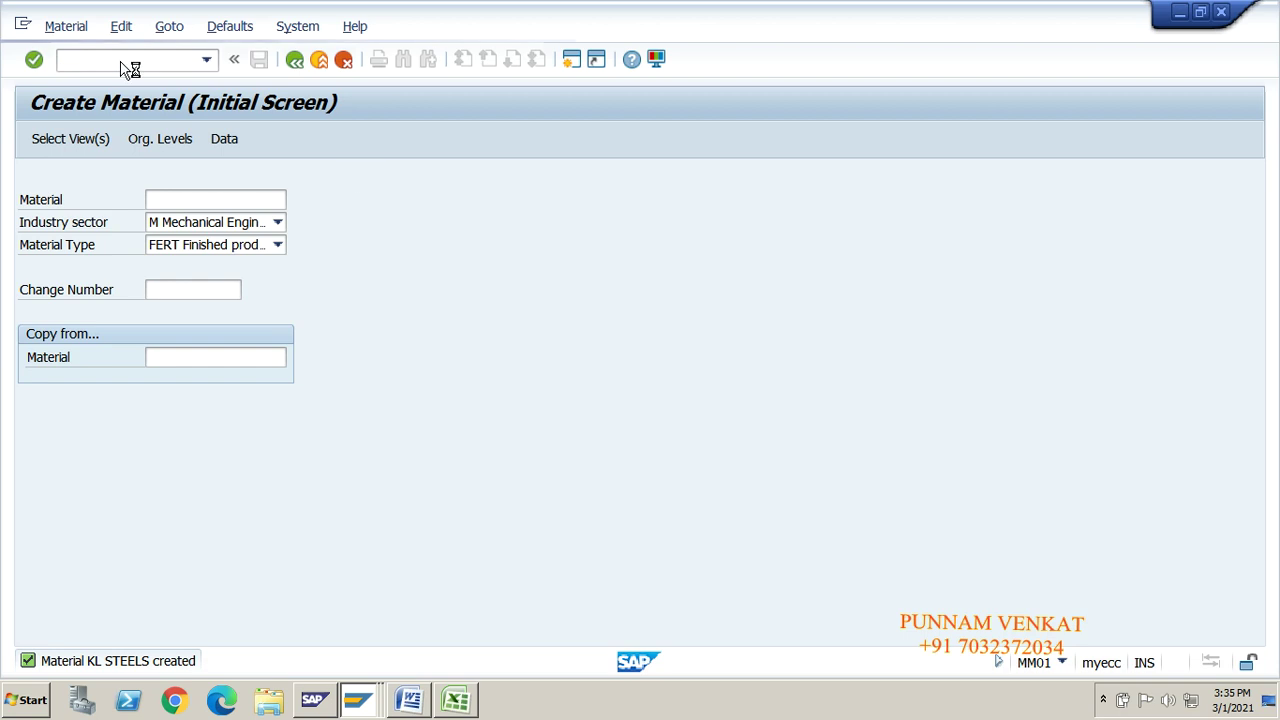
key("alt+Tab")
key("alt+Tab")
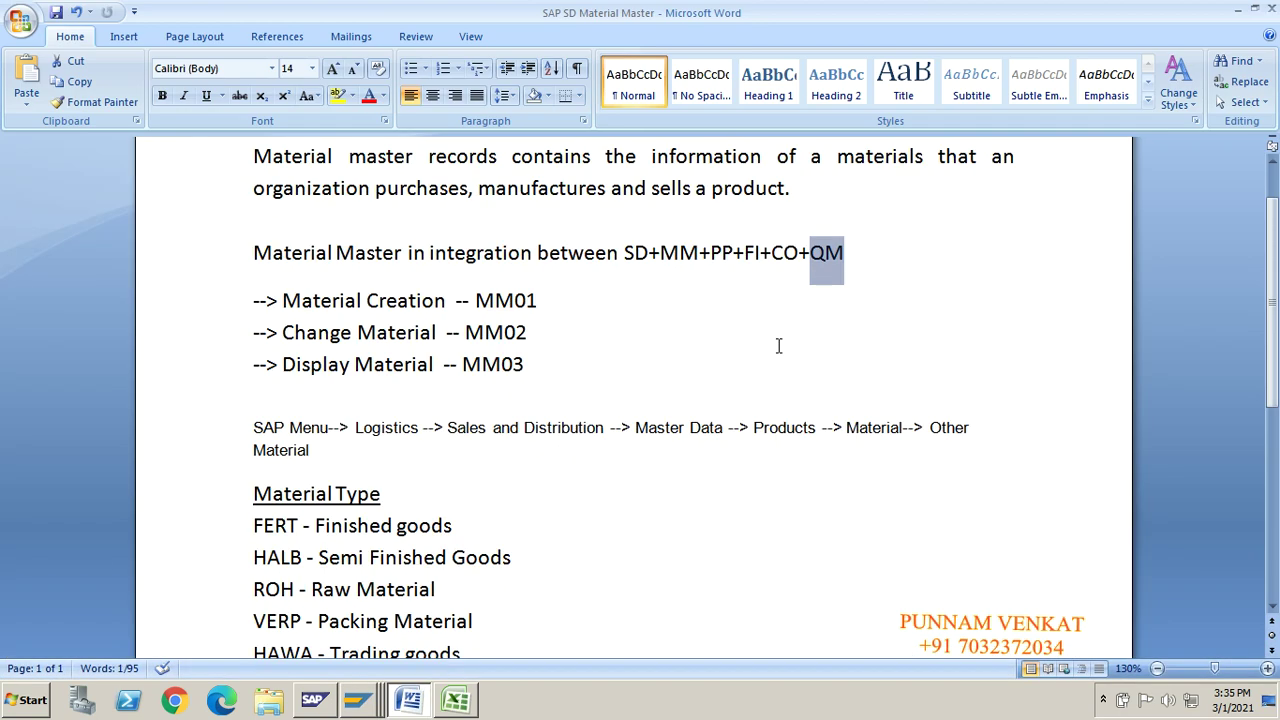
- Highlight the Change Material -- MM02 line in the notes, switch to SAP Easy Access and select MM02 - Change
left_click_drag(284, 332, 530, 330)
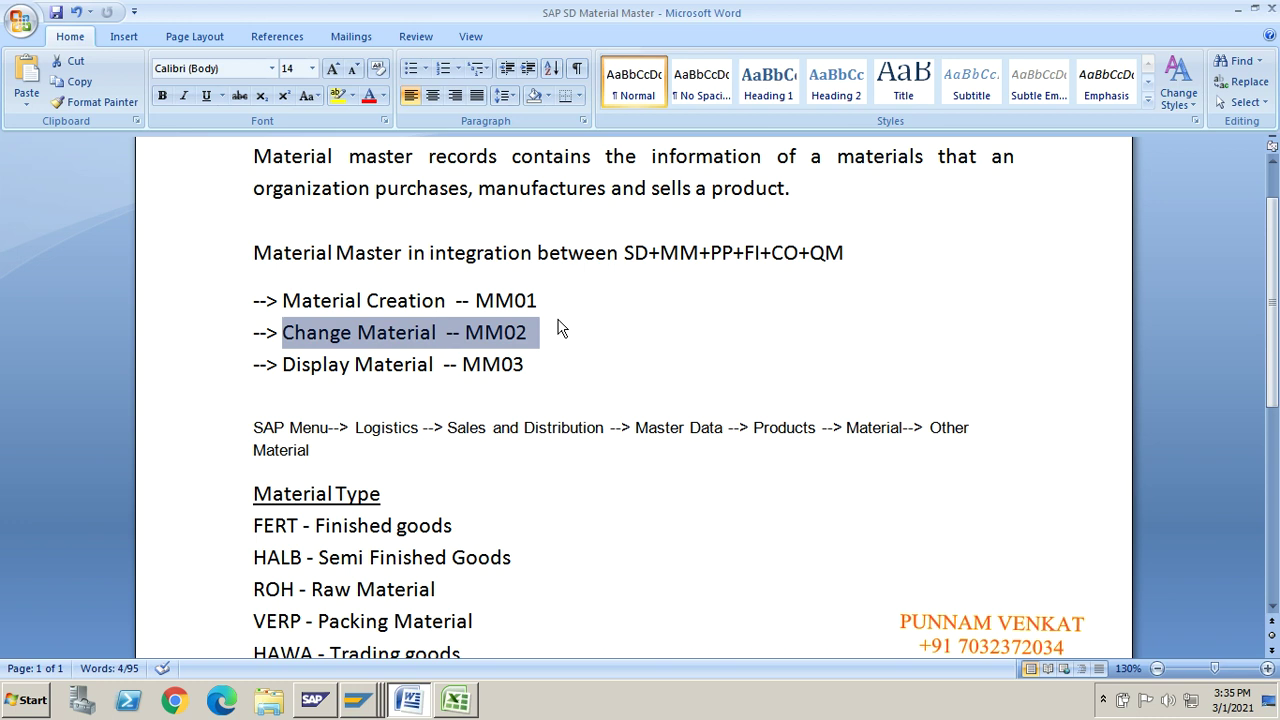
key("alt+Tab")
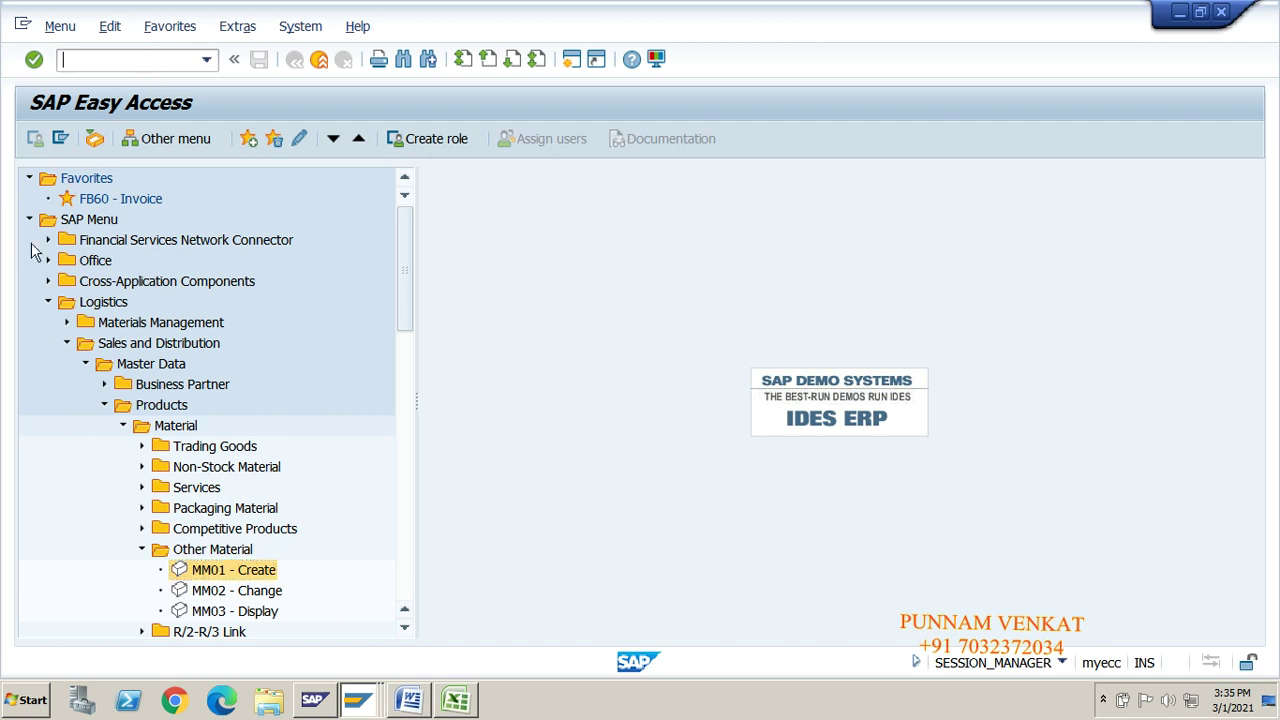
left_click(240, 594)
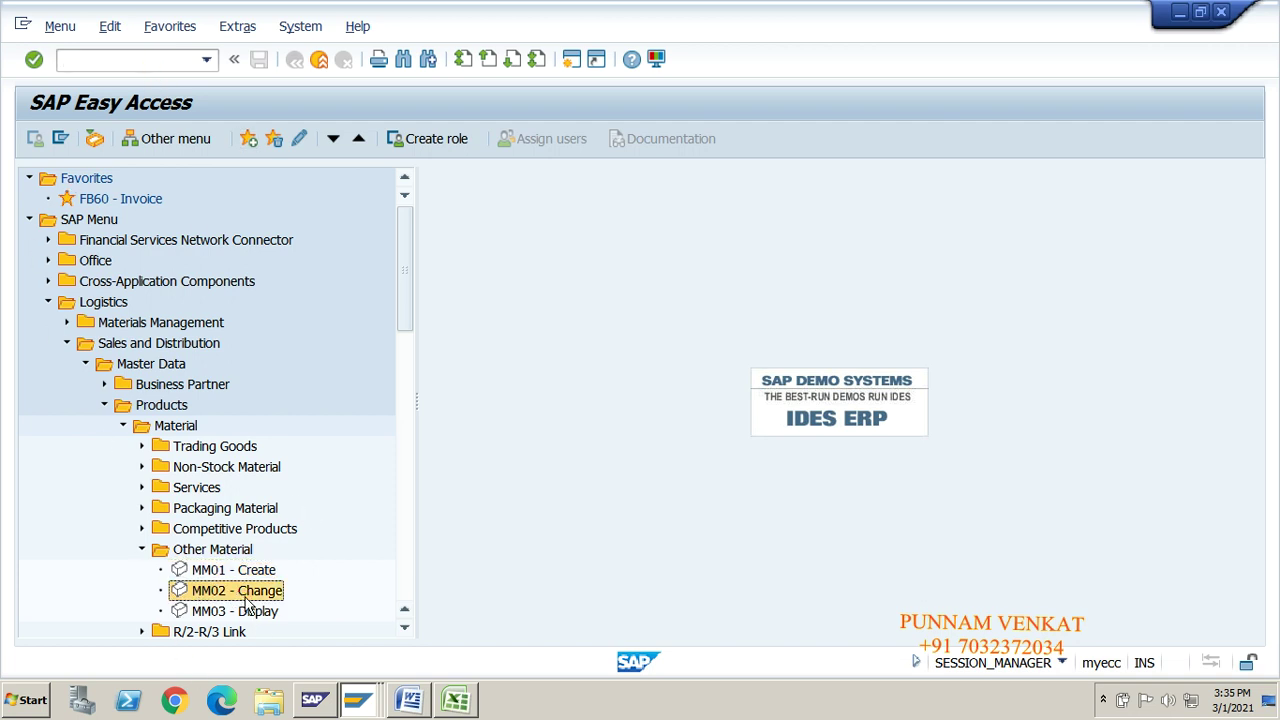
- Trace the menu path from SAP Menu through Logistics, Sales and Distribution, Master Data, Products, Material and Other Material to MM02 - Change
left_click(78, 221)
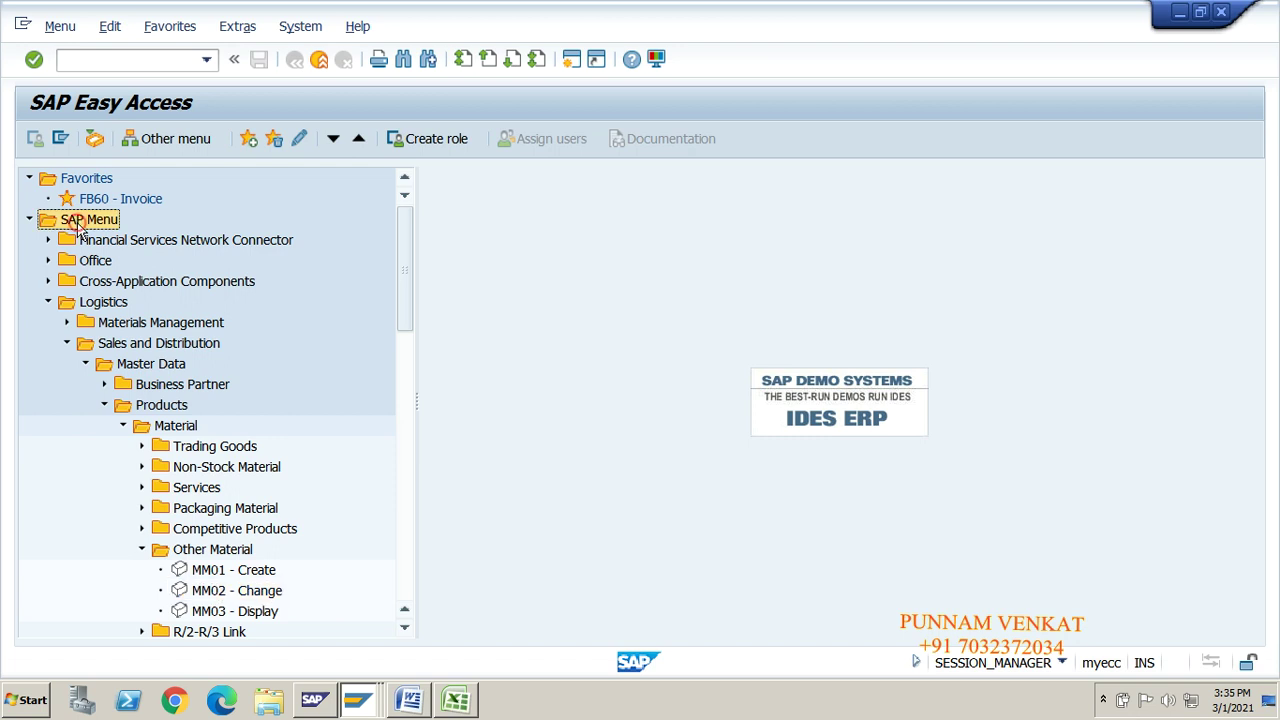
left_click(100, 304)
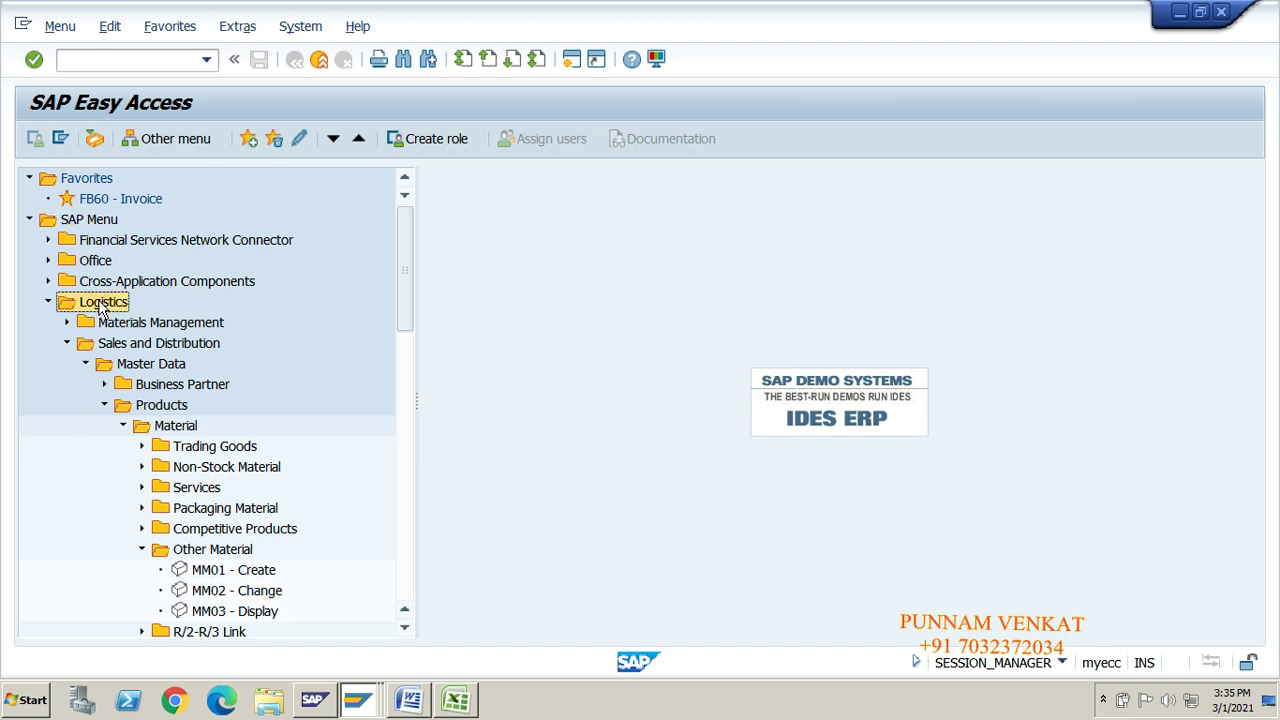
left_click(150, 346)
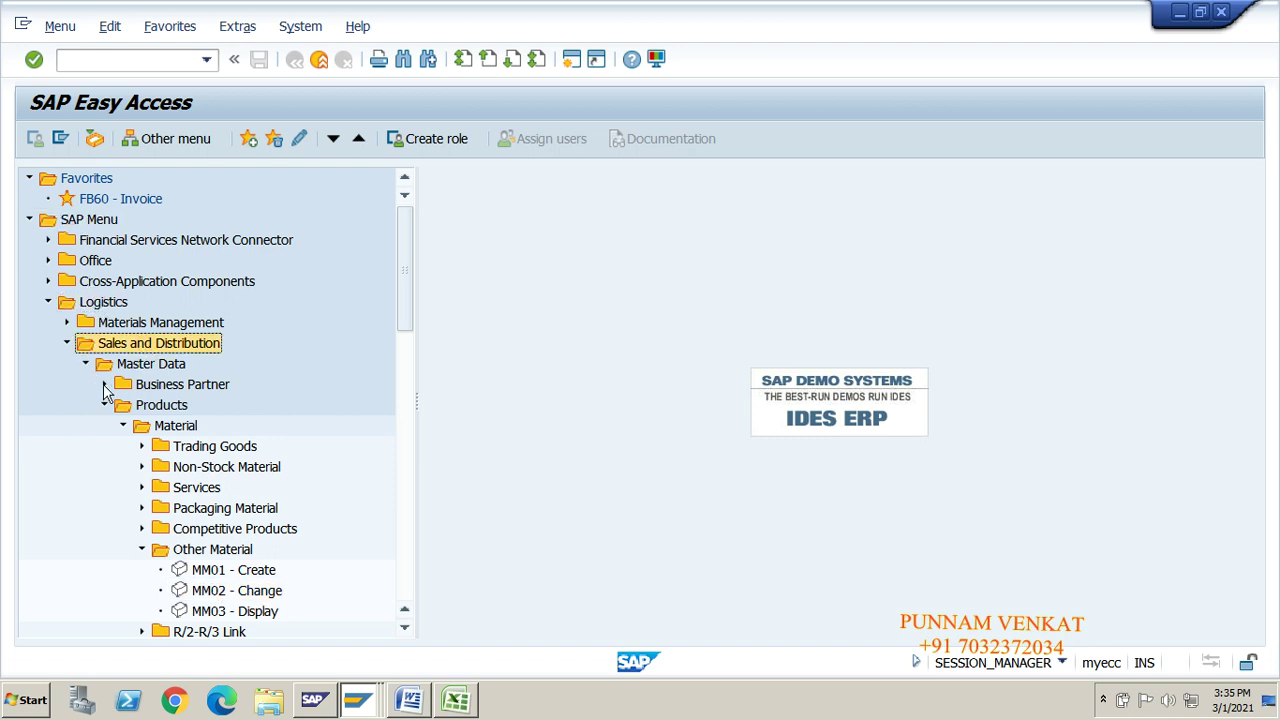
left_click(152, 366)
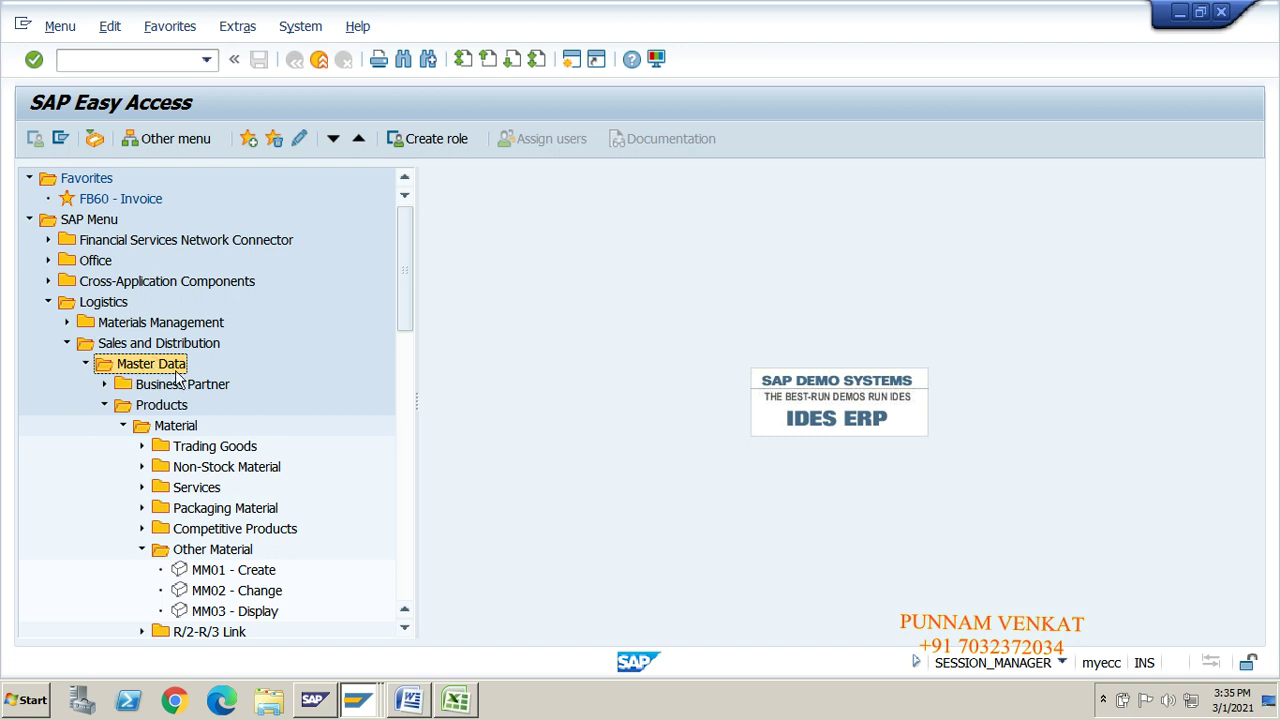
left_click(170, 406)
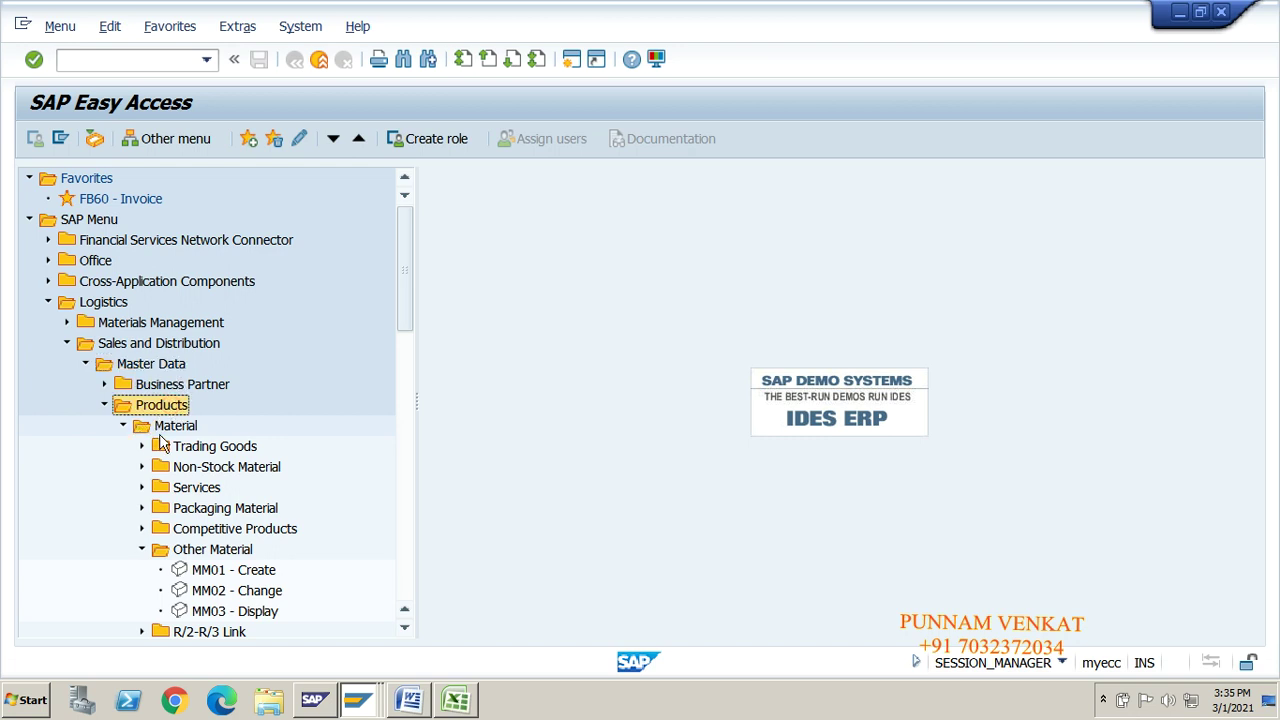
left_click(176, 428)
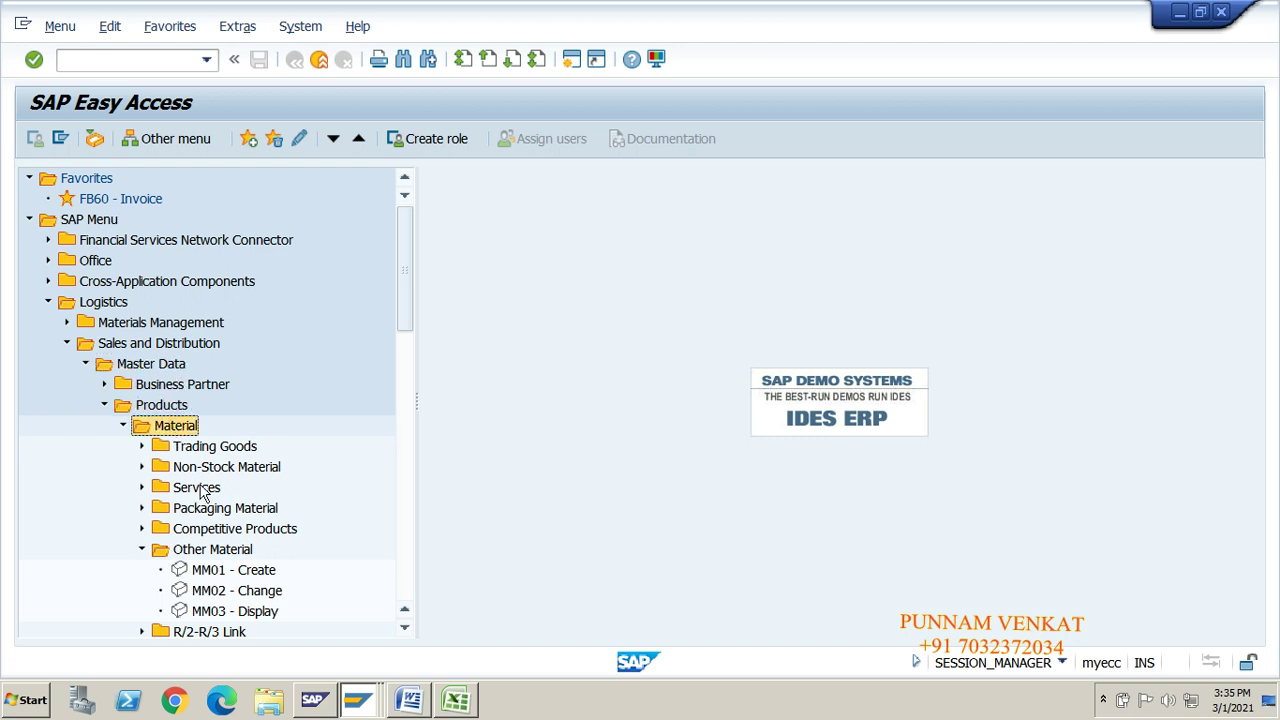
left_click(222, 551)
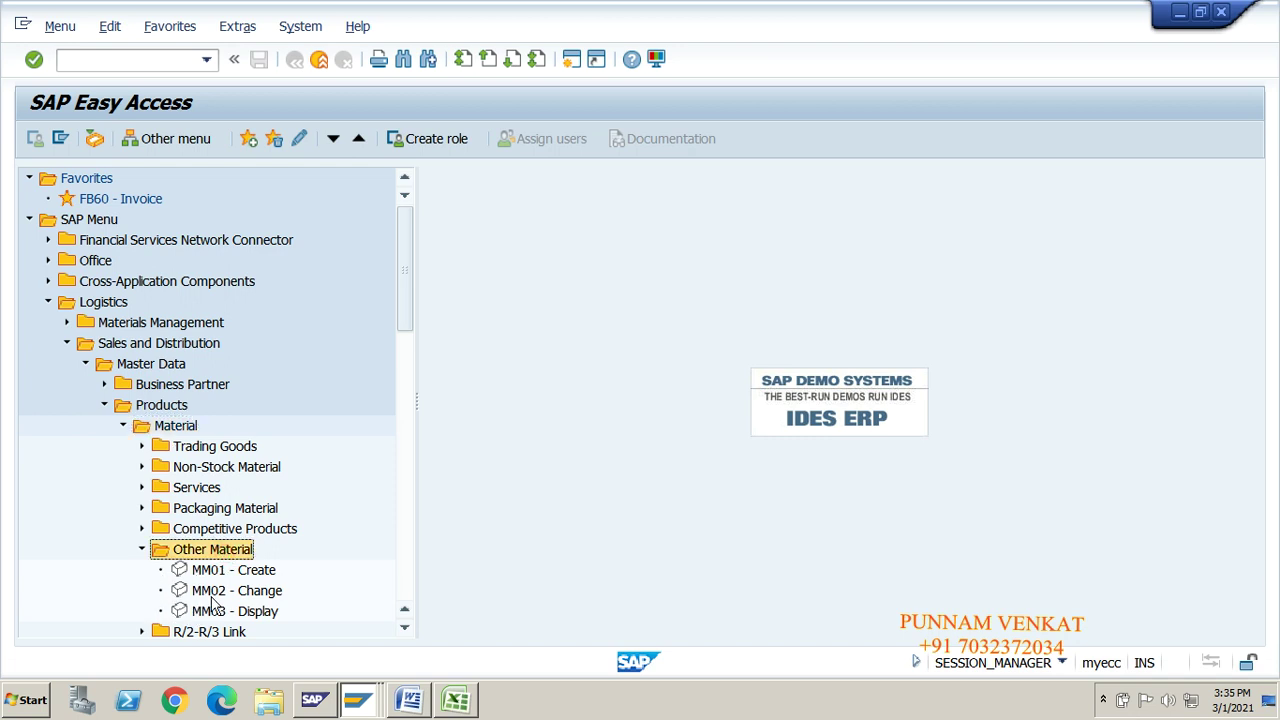
left_click(216, 592)
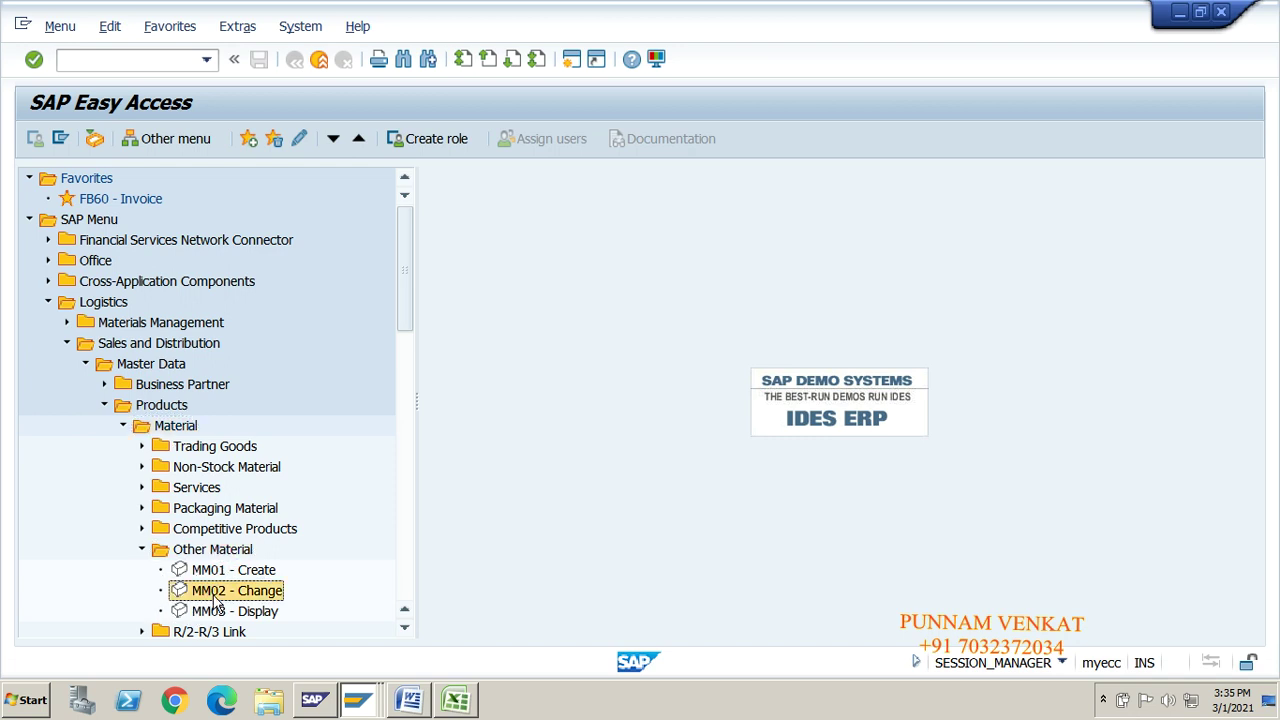
- Open material KL STEELS for changing in MM02 with the Basic Data 1 view
double_click(216, 592)
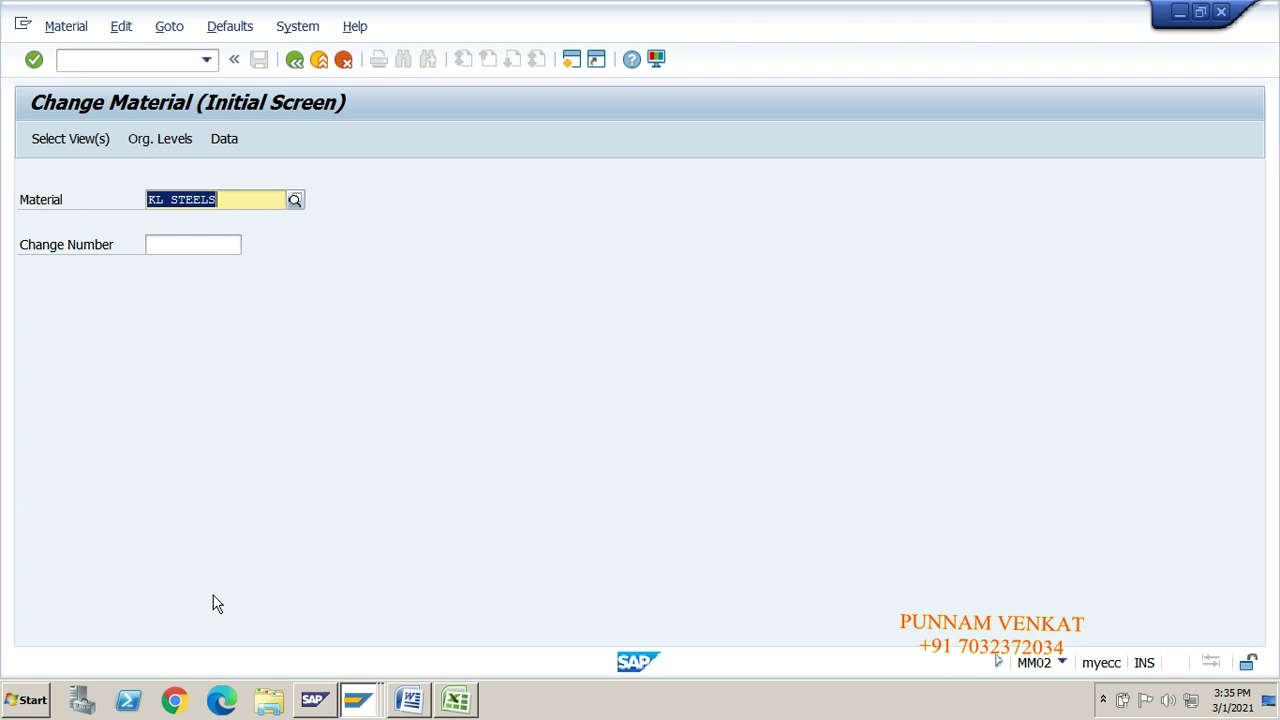
left_click(247, 204)
key("Return")
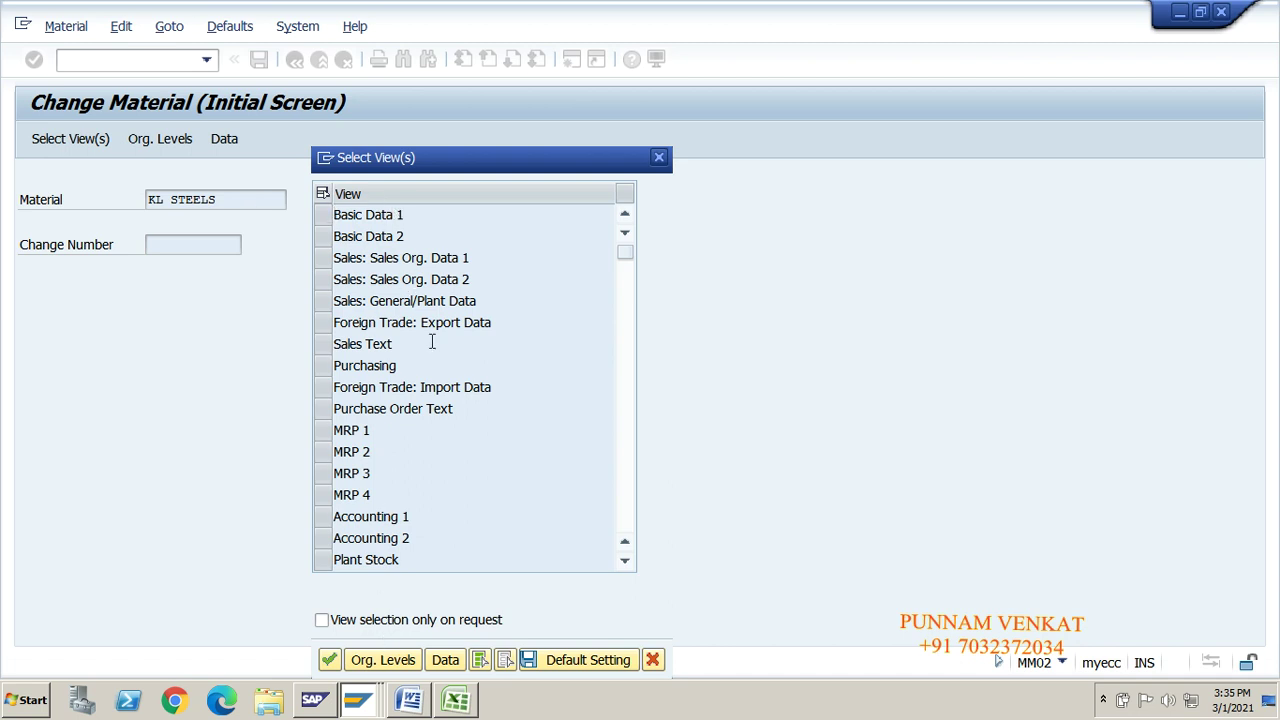
left_click(332, 214)
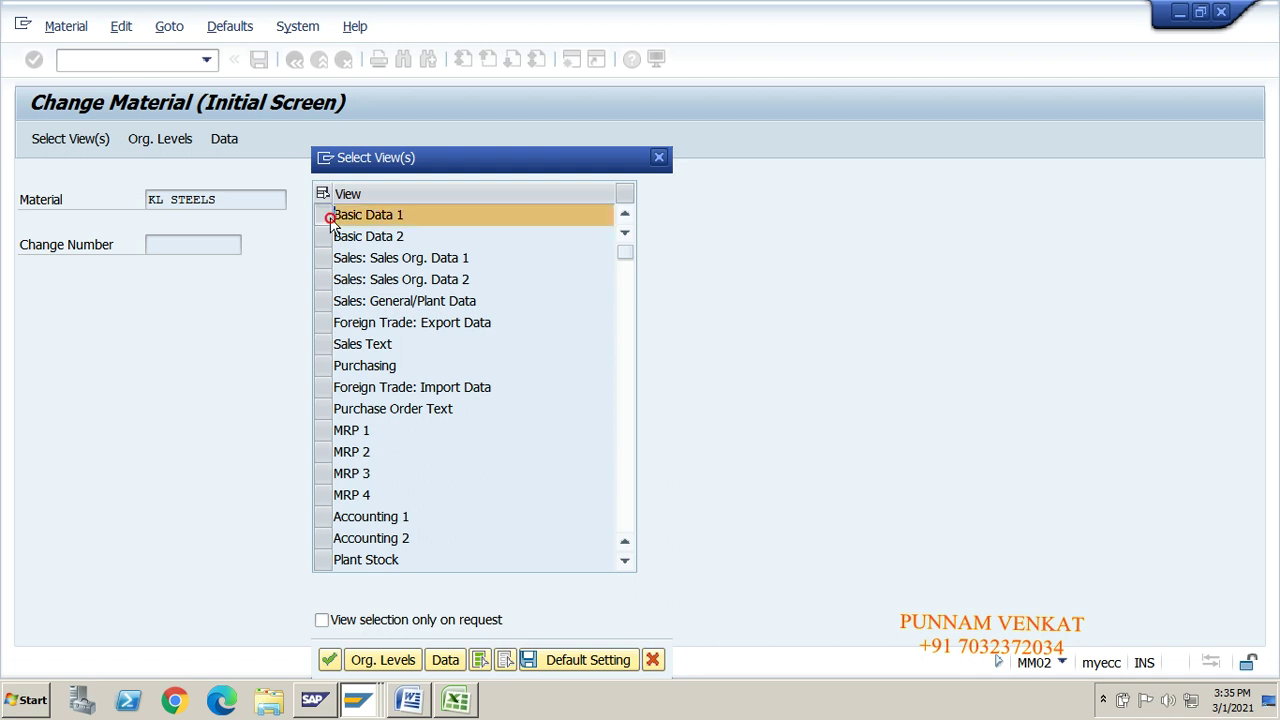
left_click(332, 660)
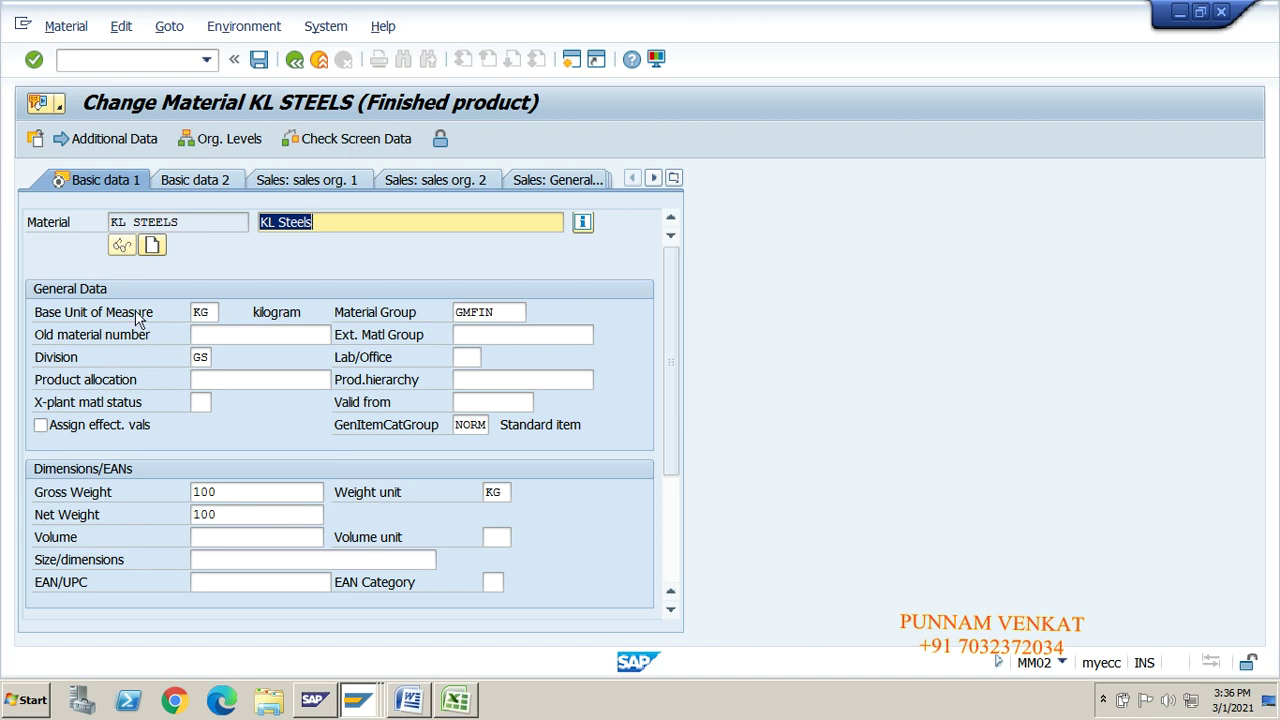
- Check the gross weight and net weight fields of KL STEELS and go back to SAP Easy Access
left_click(246, 489)
left_click(246, 516)
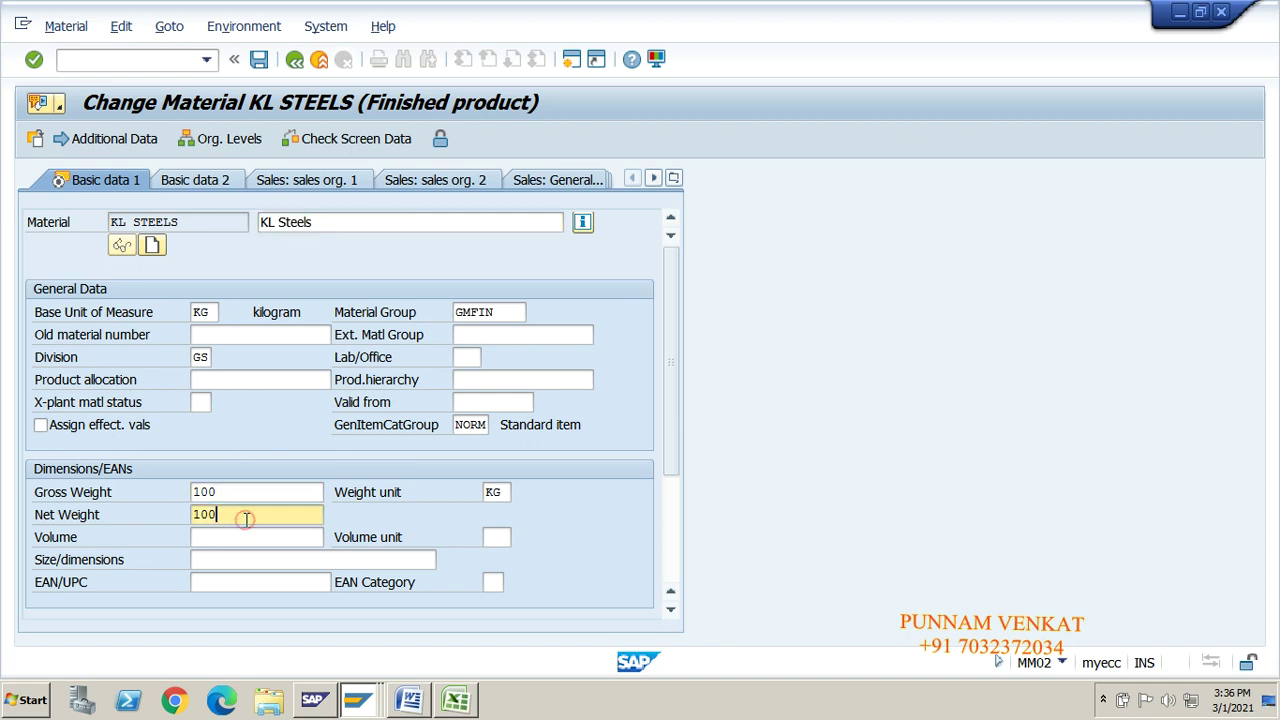
left_click(295, 62)
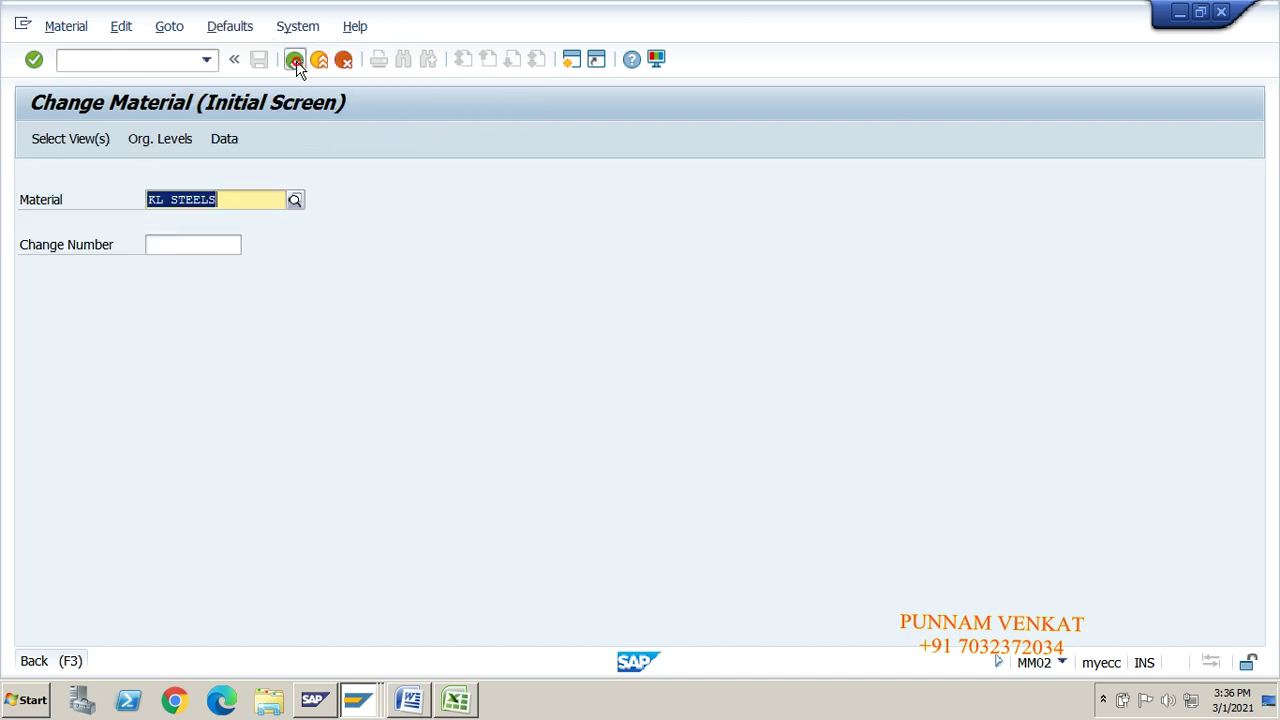
left_click(296, 63)
- Open material KL STEELS for display in MM03 with the Basic Data 1 view
left_click(233, 612)
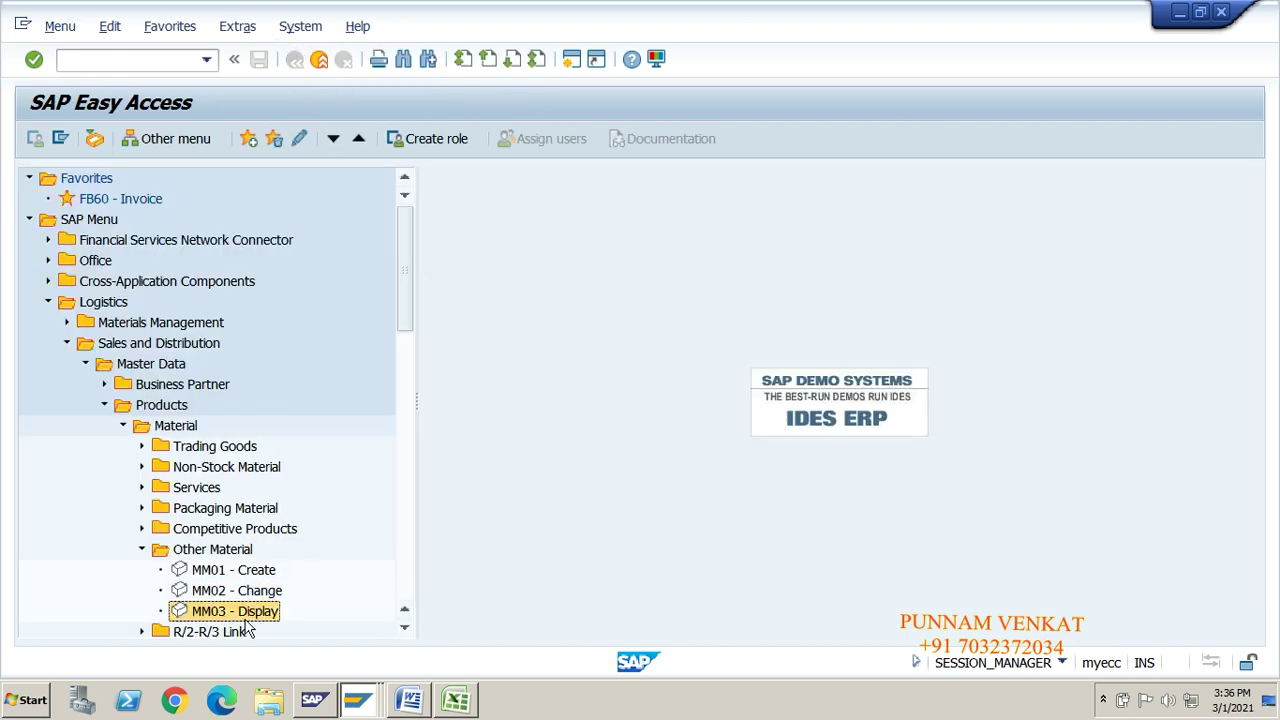
double_click(250, 613)
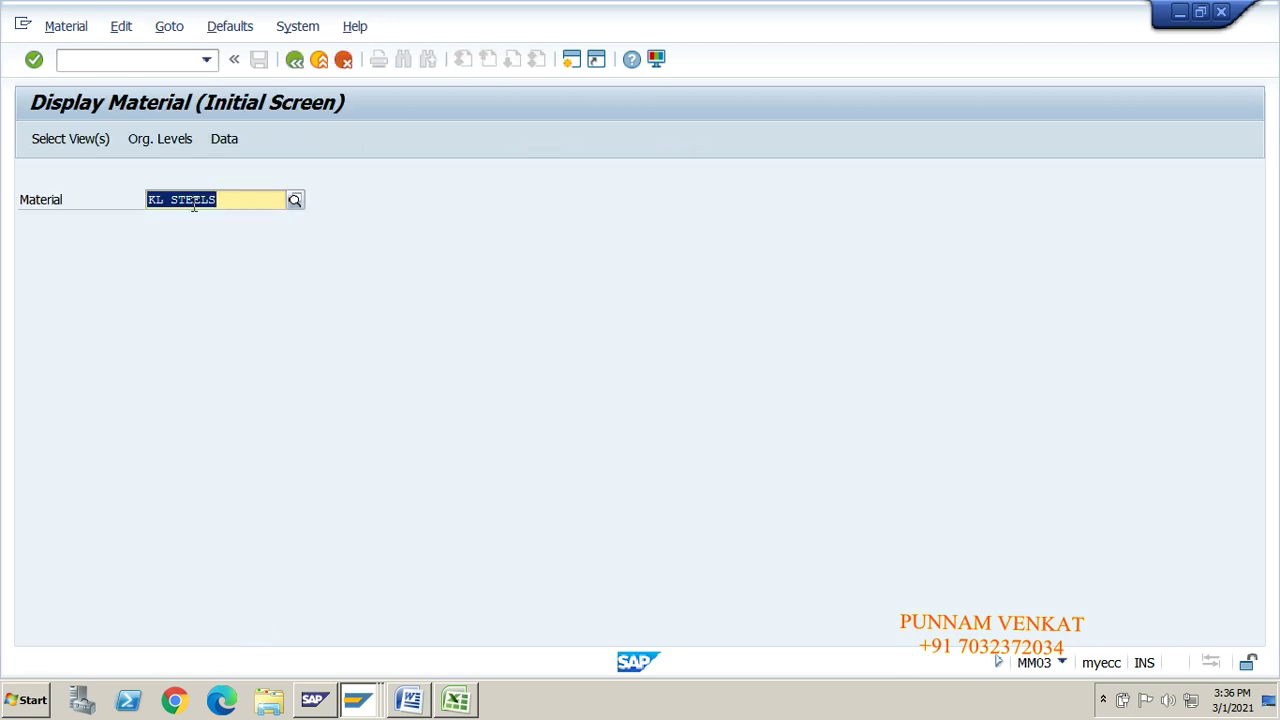
left_click(236, 199)
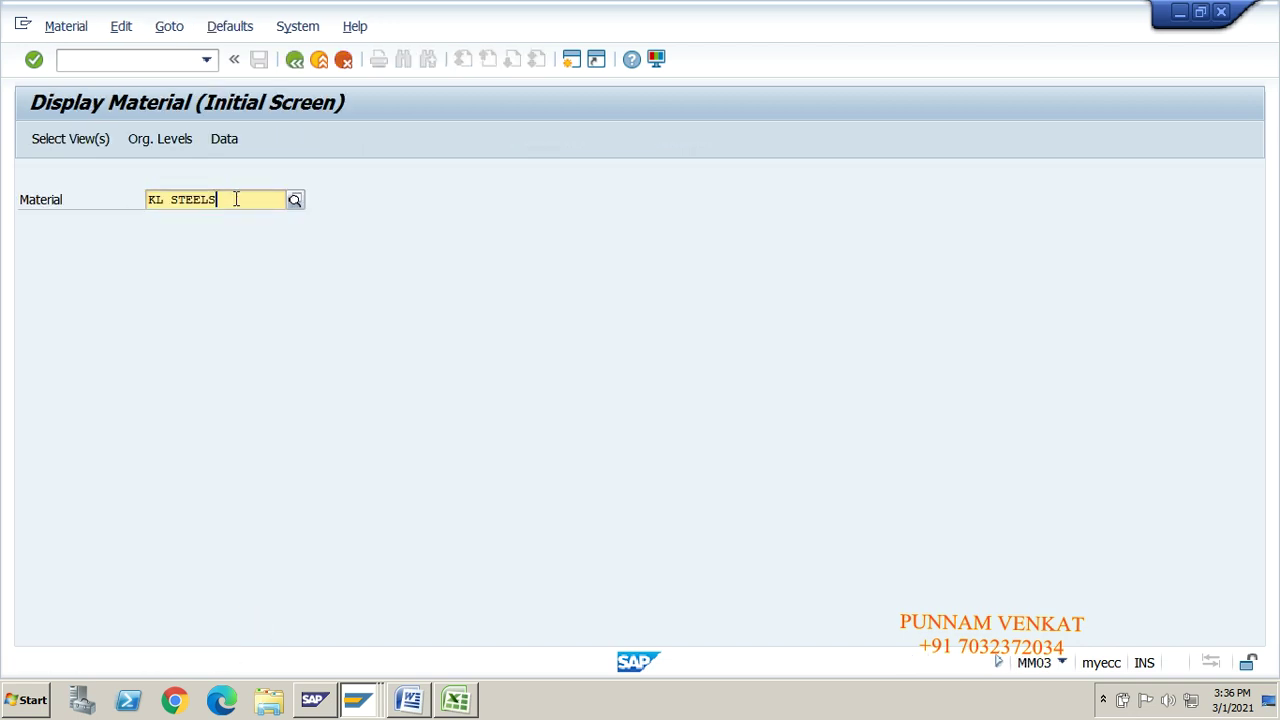
key("Return")
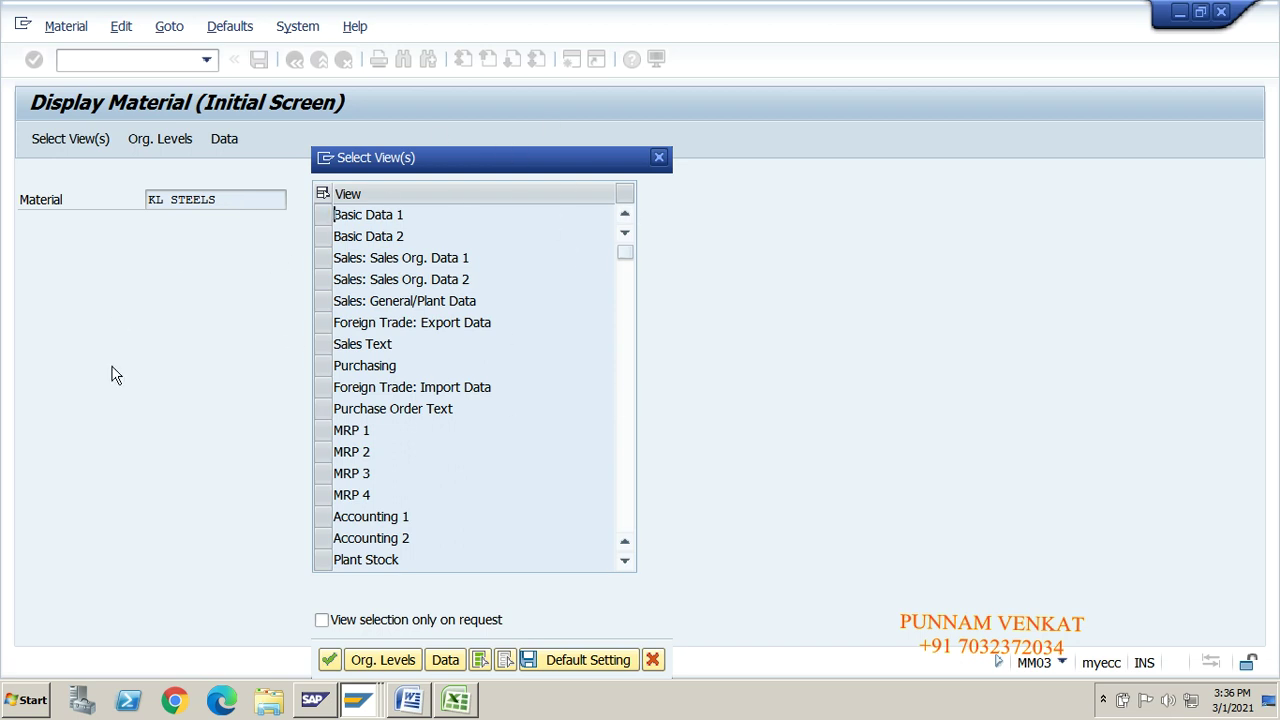
left_click(322, 215)
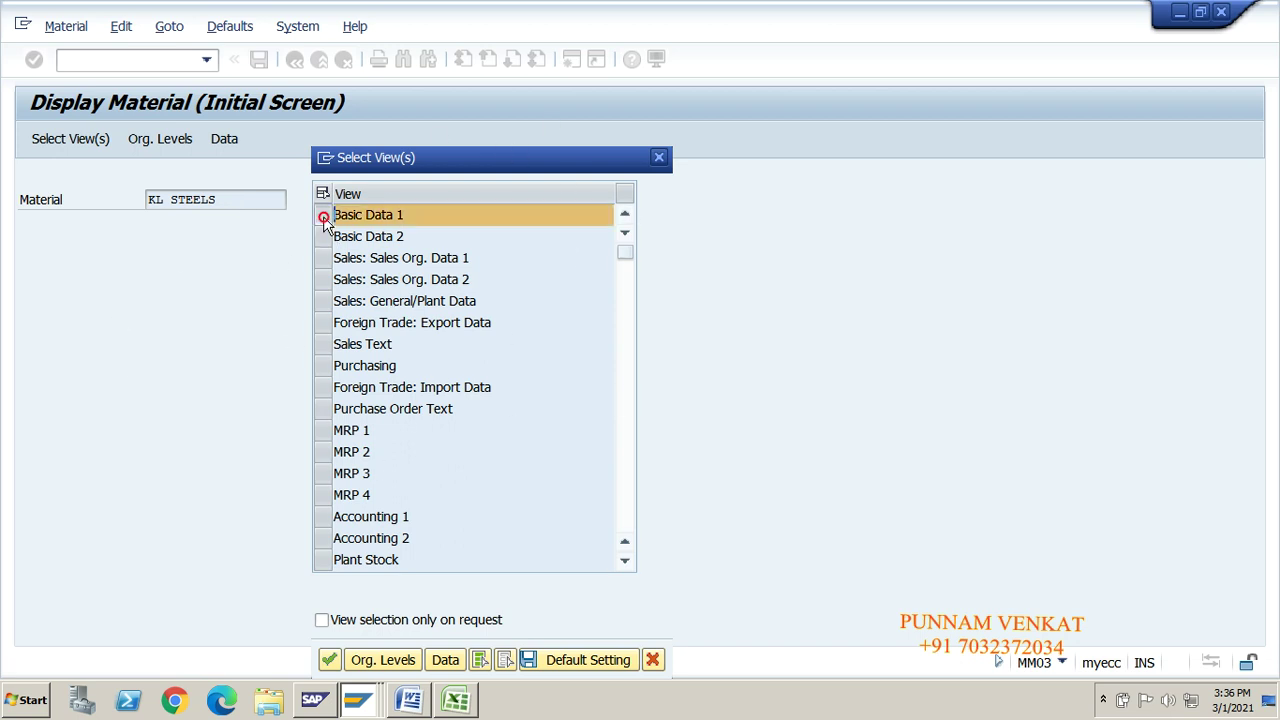
left_click(329, 659)
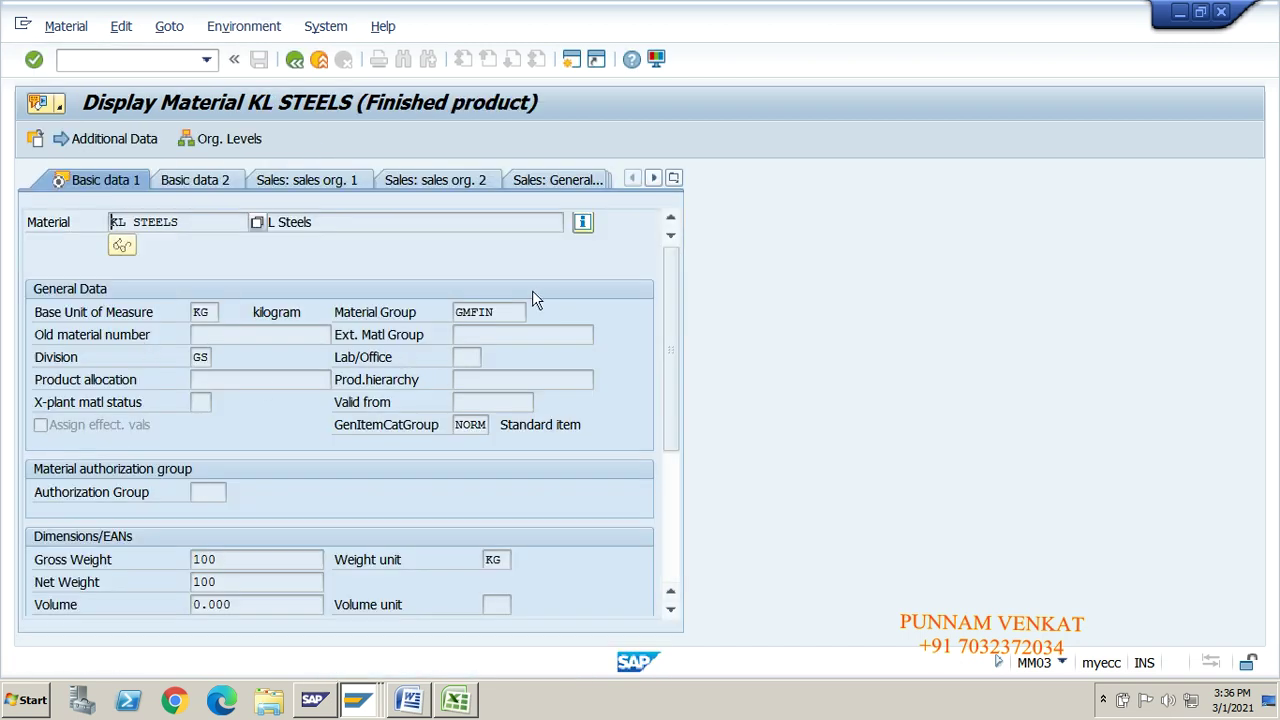
- Check the material group and general item category group of KL STEELS and return to SAP Easy Access
left_click(504, 312)
left_click(471, 424)
left_click(295, 60)
left_click(295, 60)
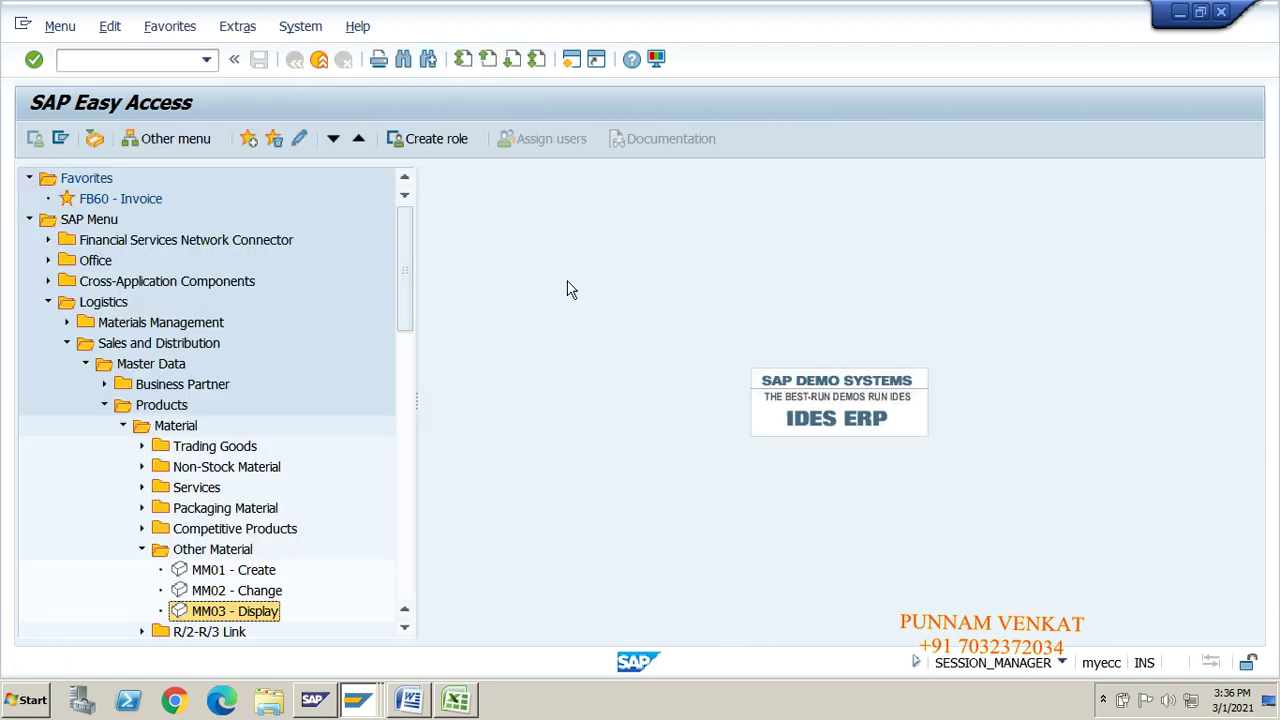
- Switch to the SAP SD Material Master document in Word and view the list of material types
key("alt+Tab")
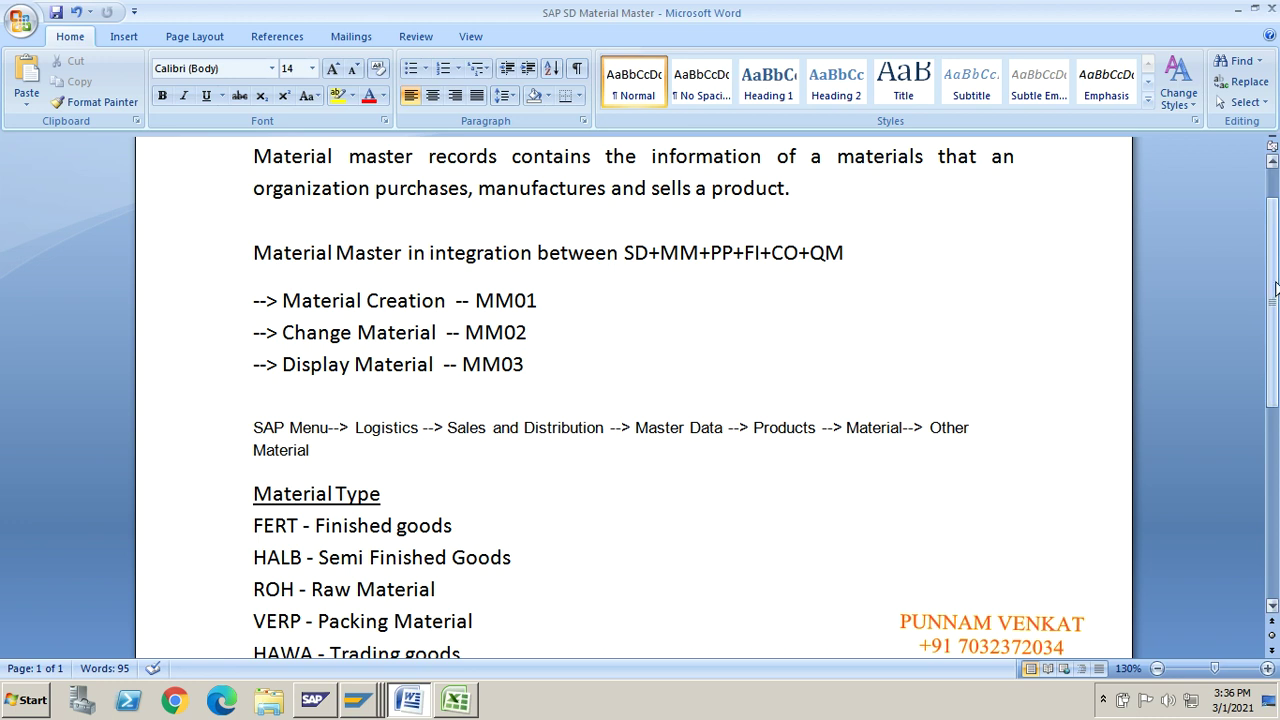
left_click_drag(1275, 286, 1276, 380)
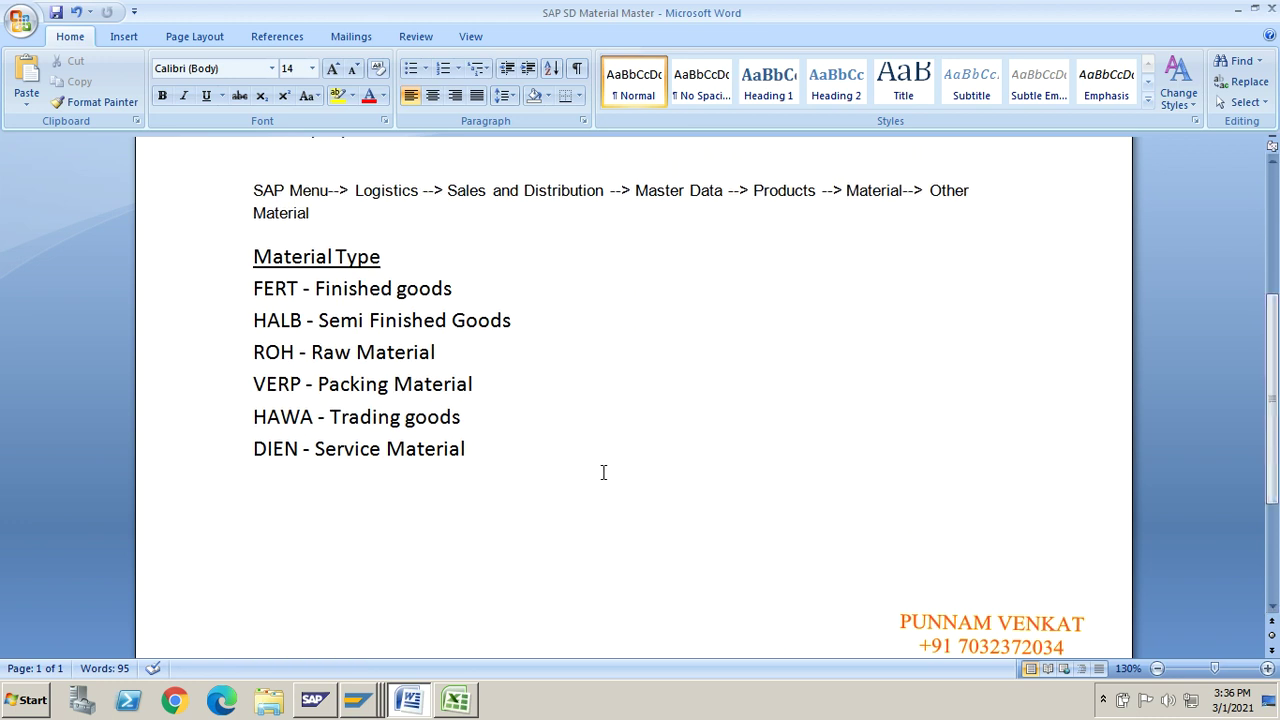
key("Return")
key("Return")
left_click(1103, 700)
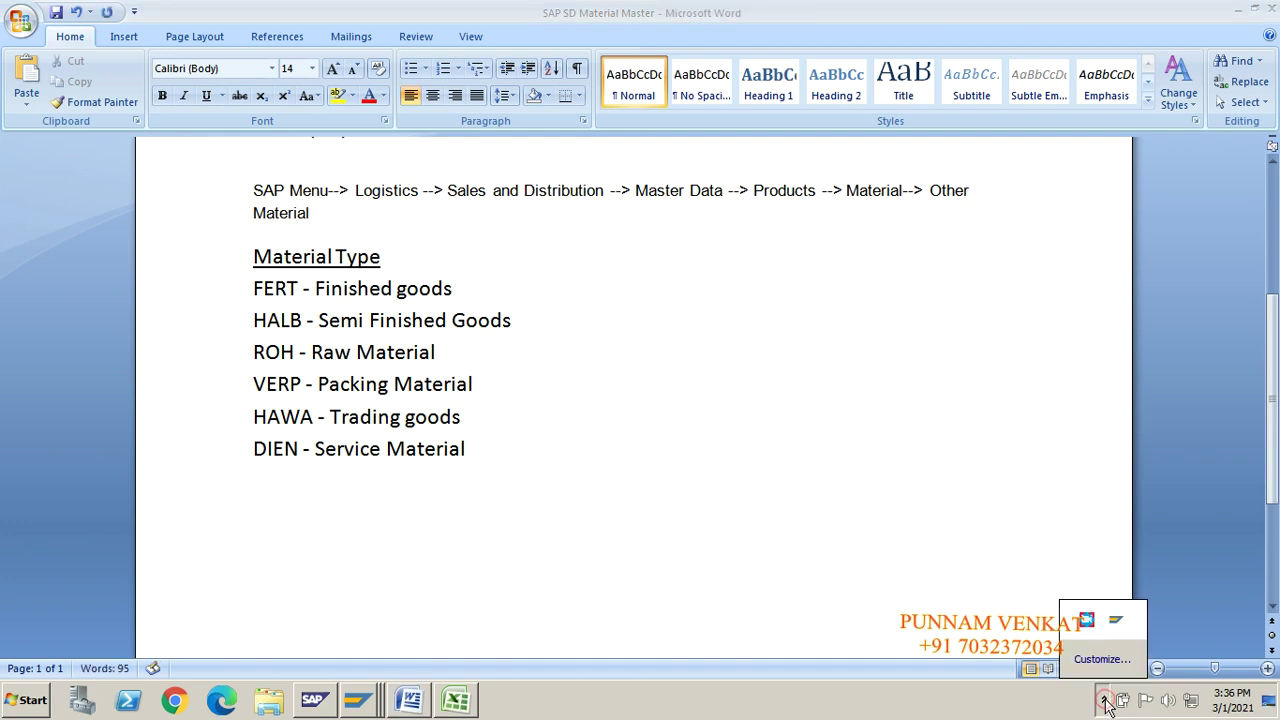